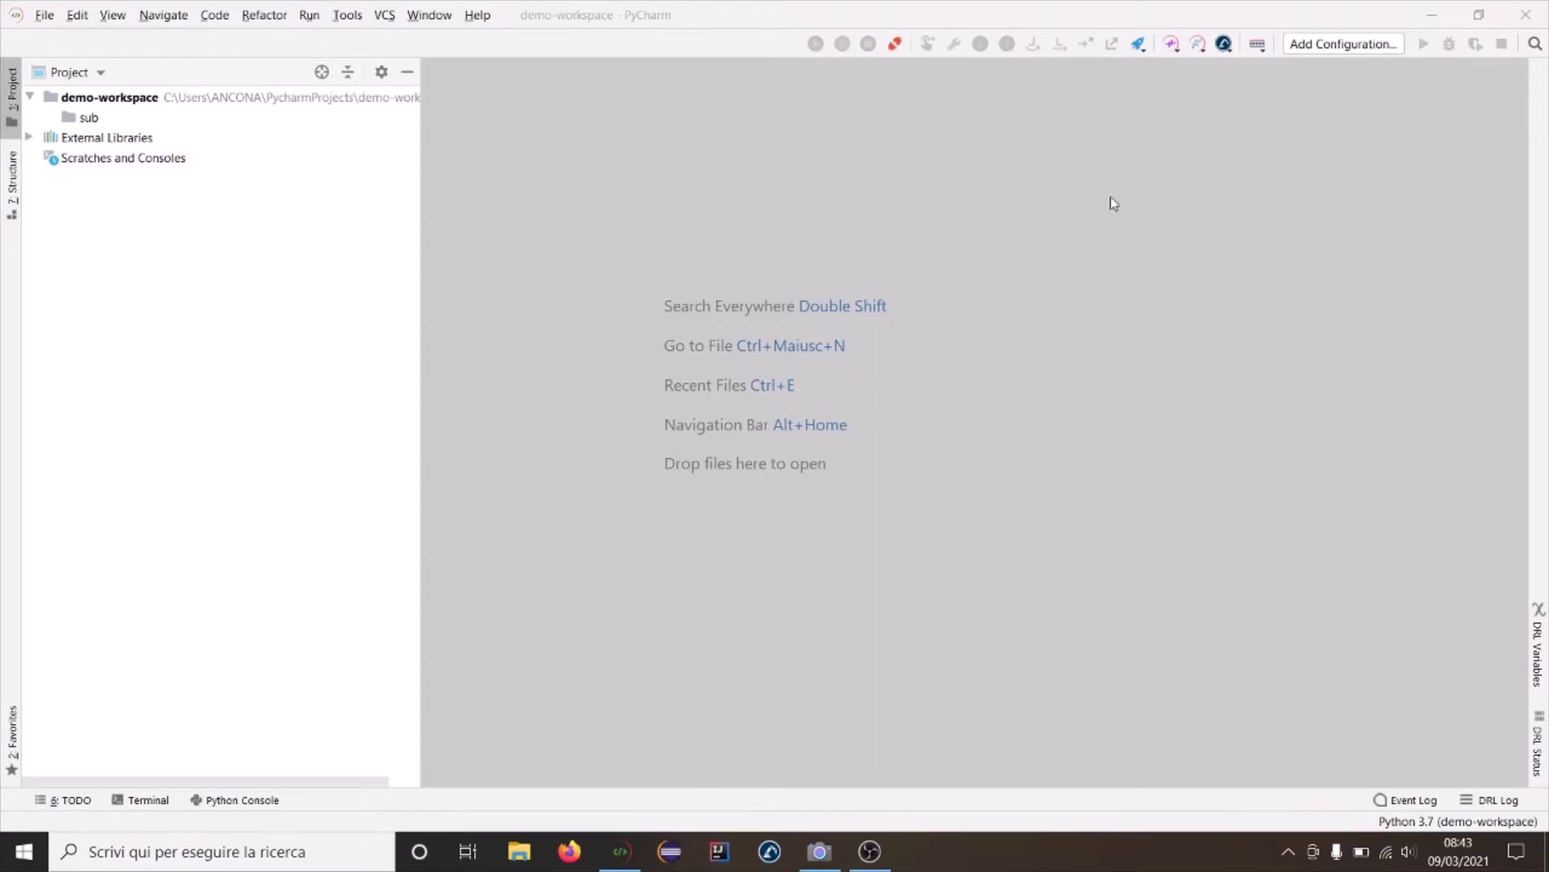
- Open the PowerUp Library and update it to download newly available PowerUps
left_click(1140, 44)
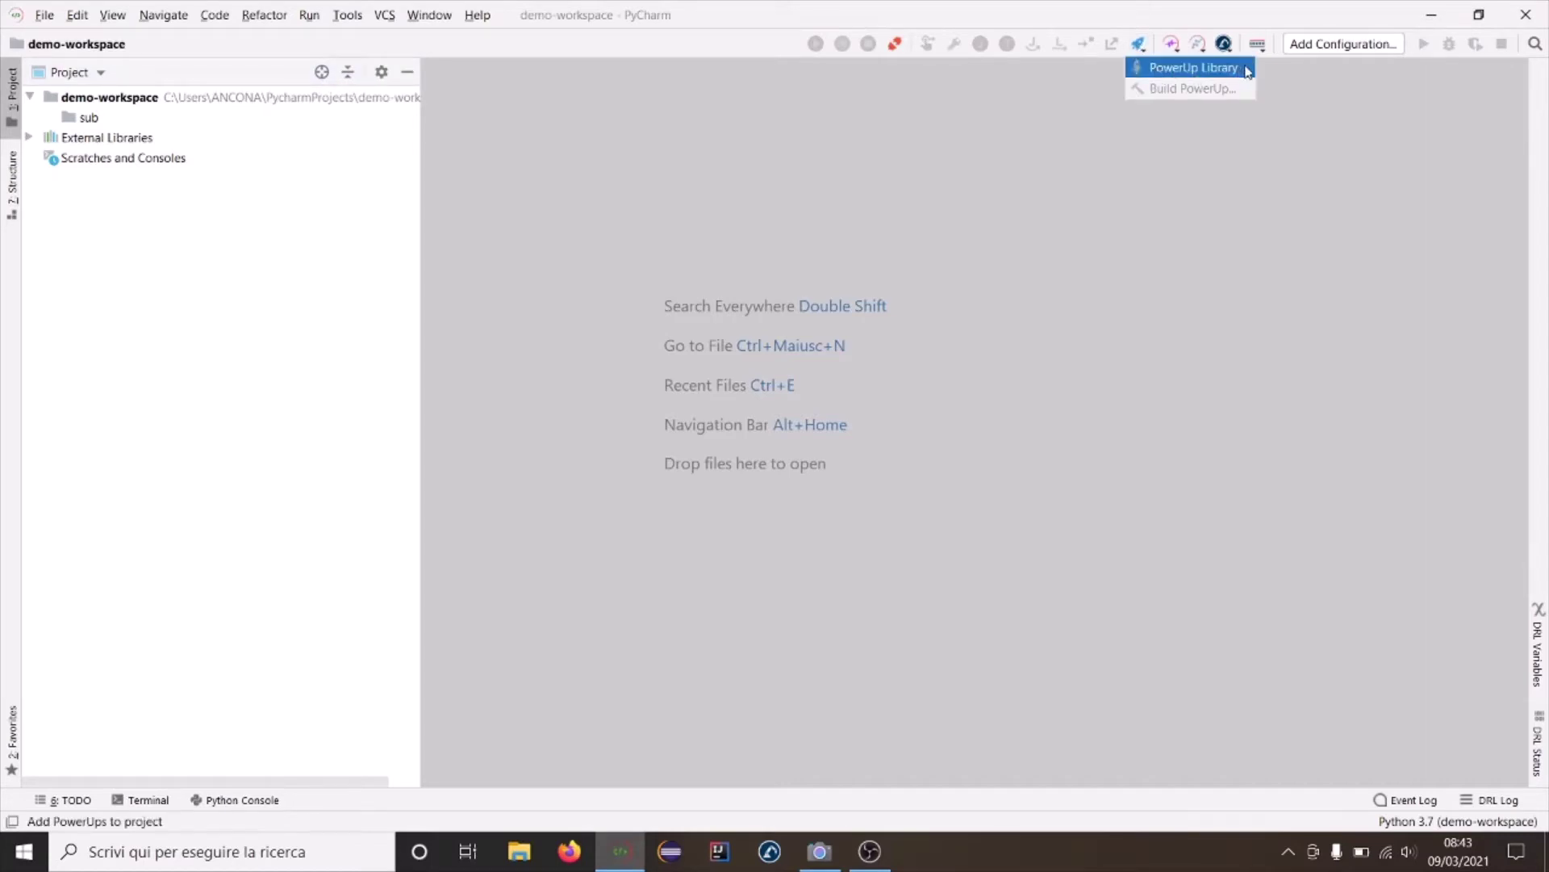
left_click(1192, 68)
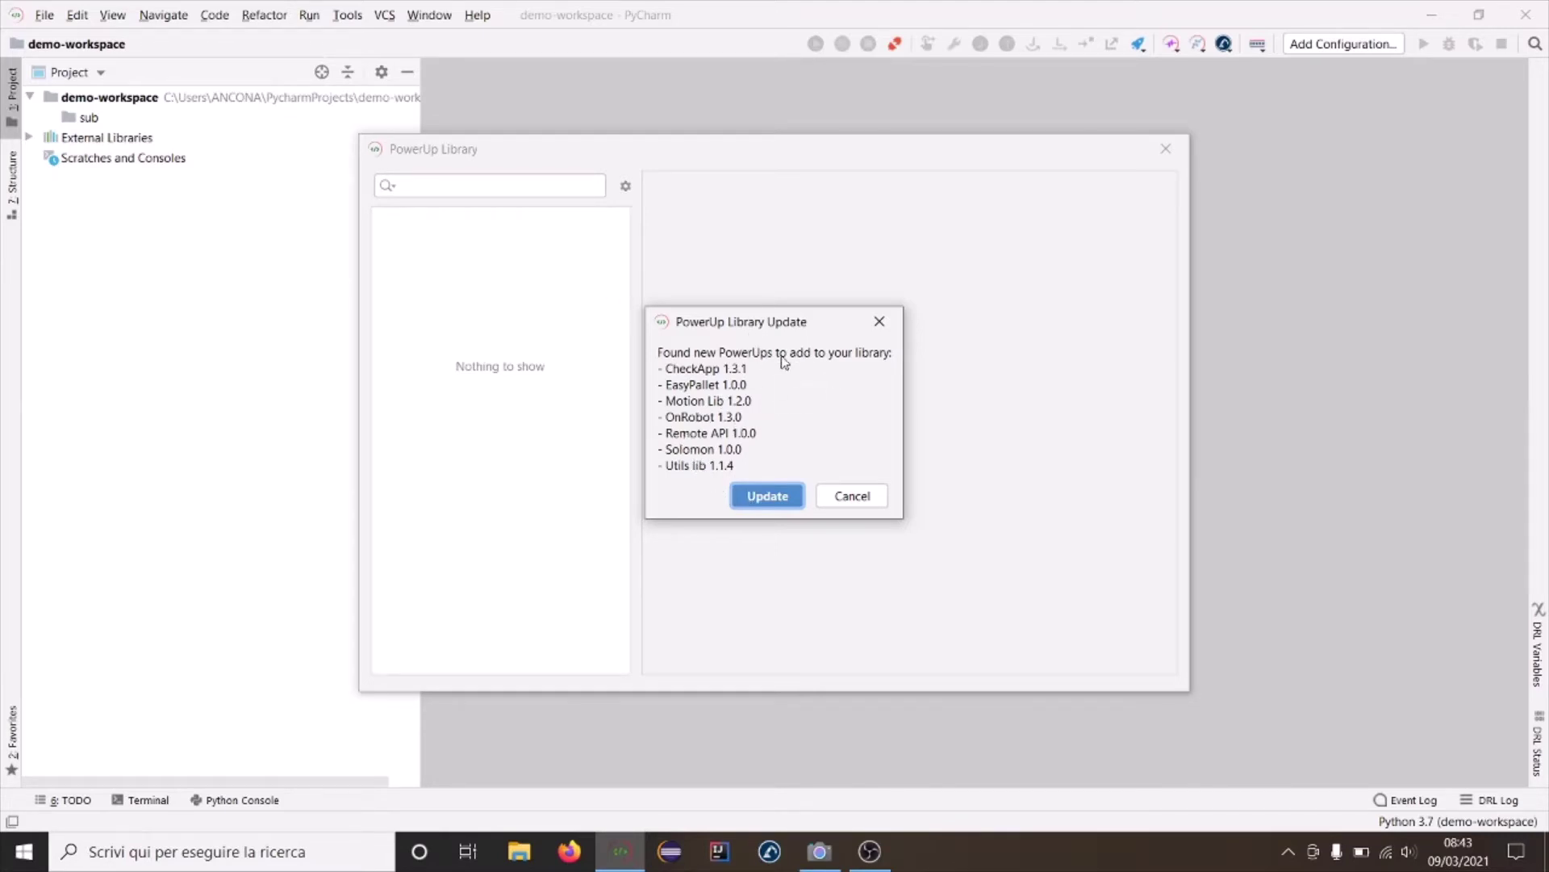
left_click(796, 504)
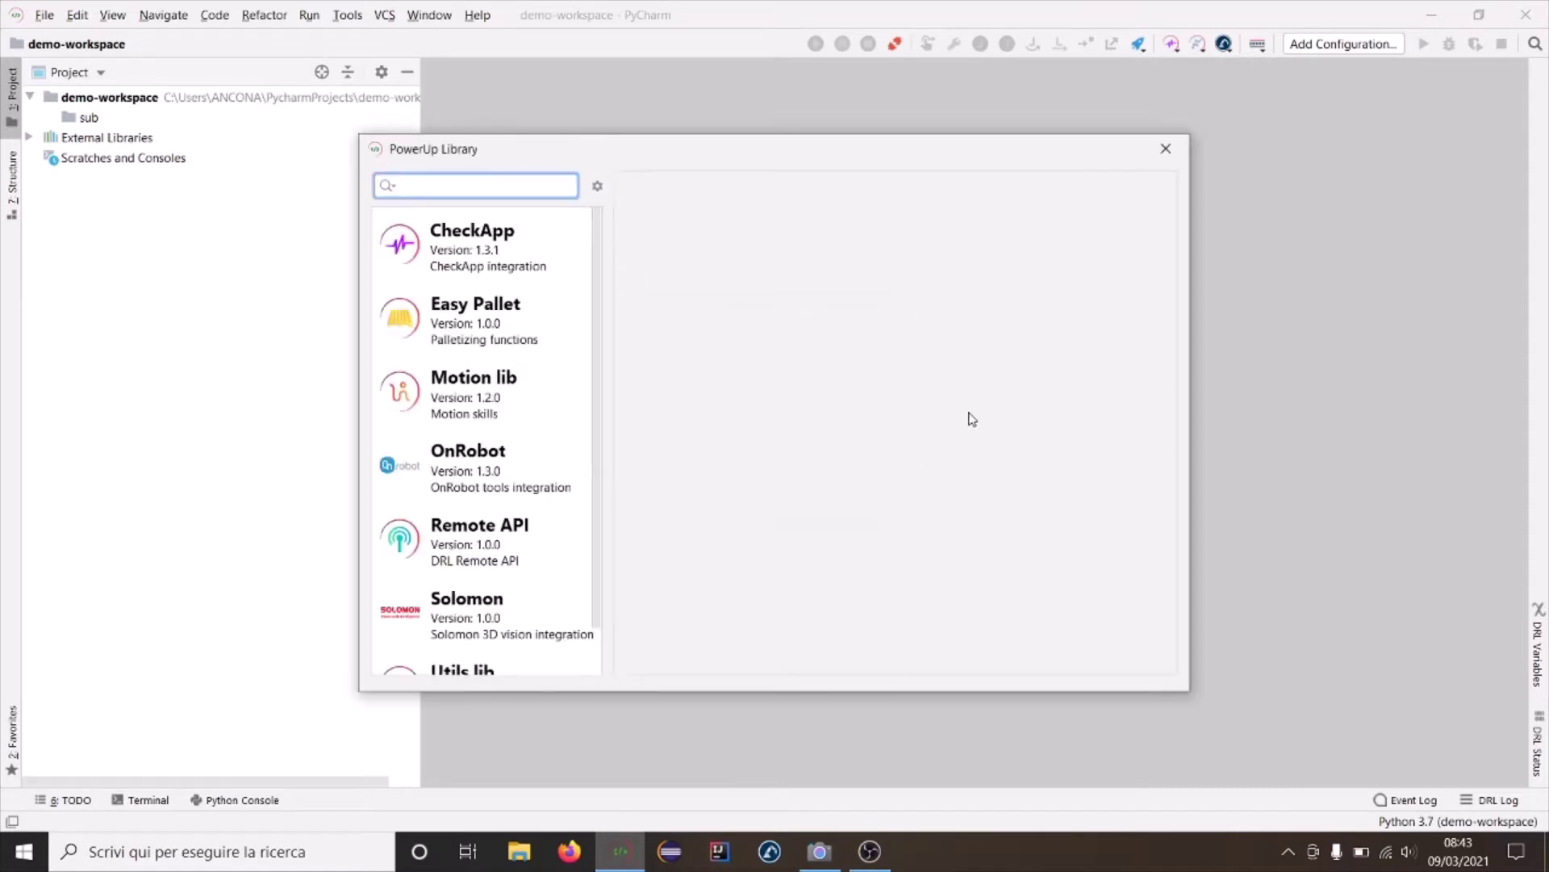
- Browse the CheckApp, Easy Pallet, Motion lib, OnRobot, Remote API and Solomon PowerUp details
left_click(489, 268)
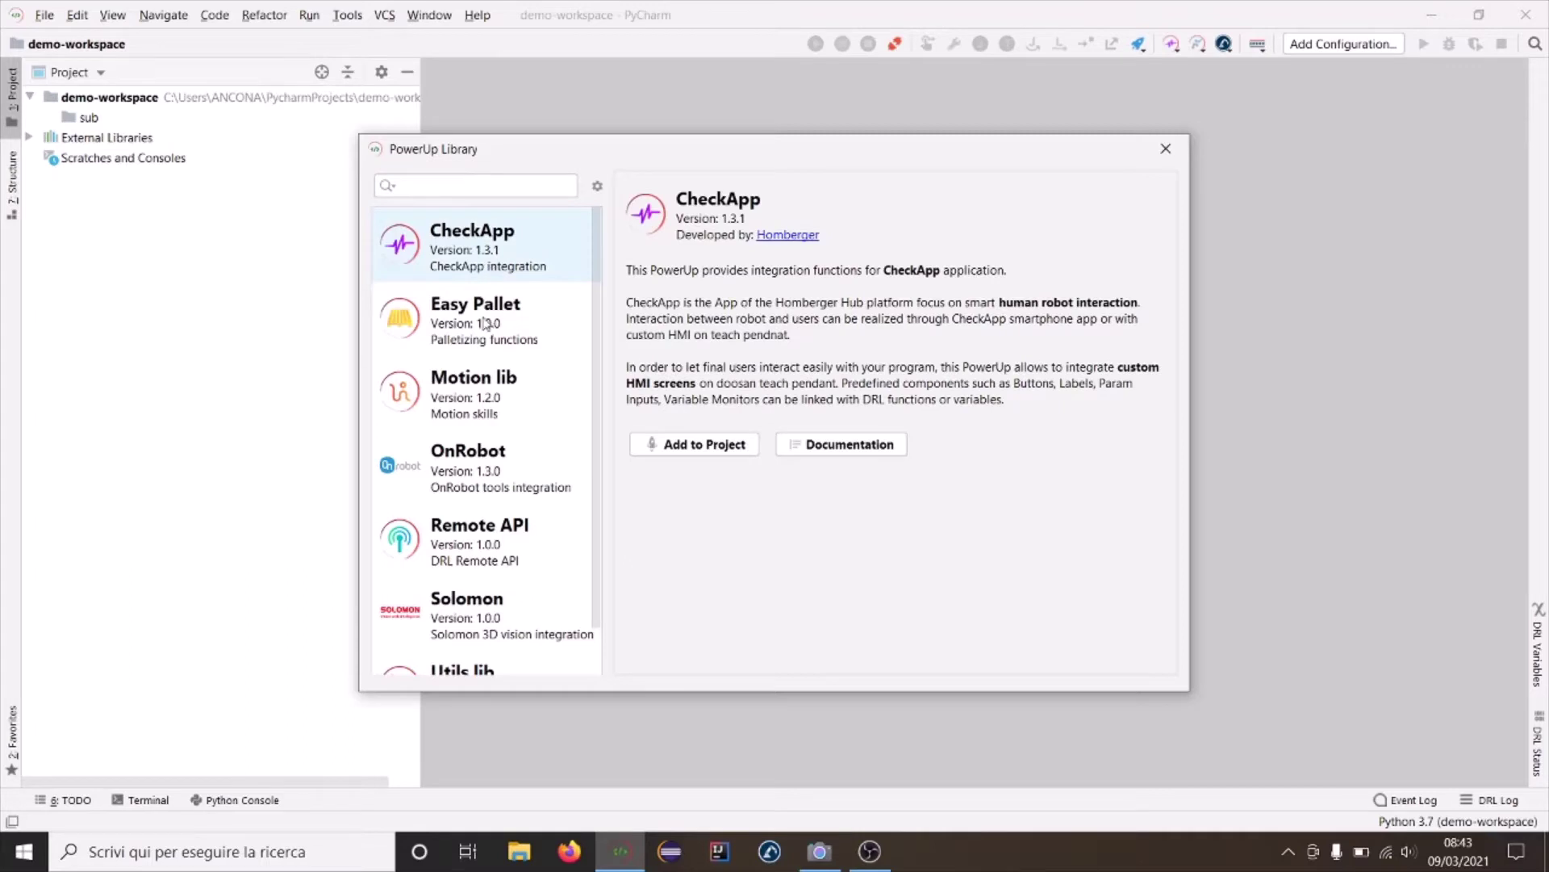
left_click(495, 323)
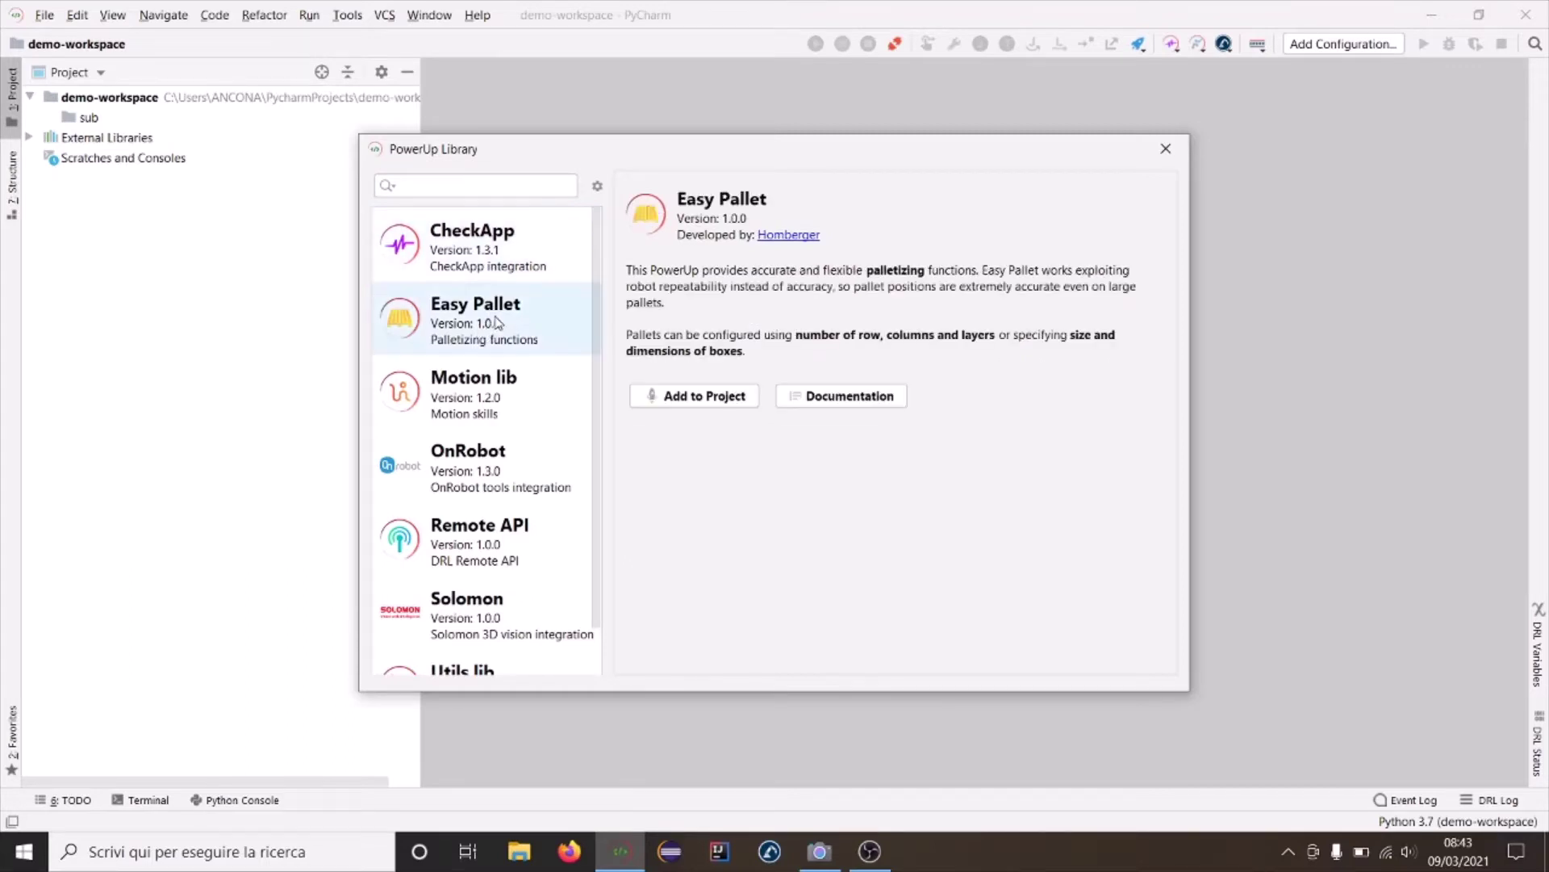
left_click(525, 276)
left_click(508, 348)
left_click(487, 396)
left_click(479, 485)
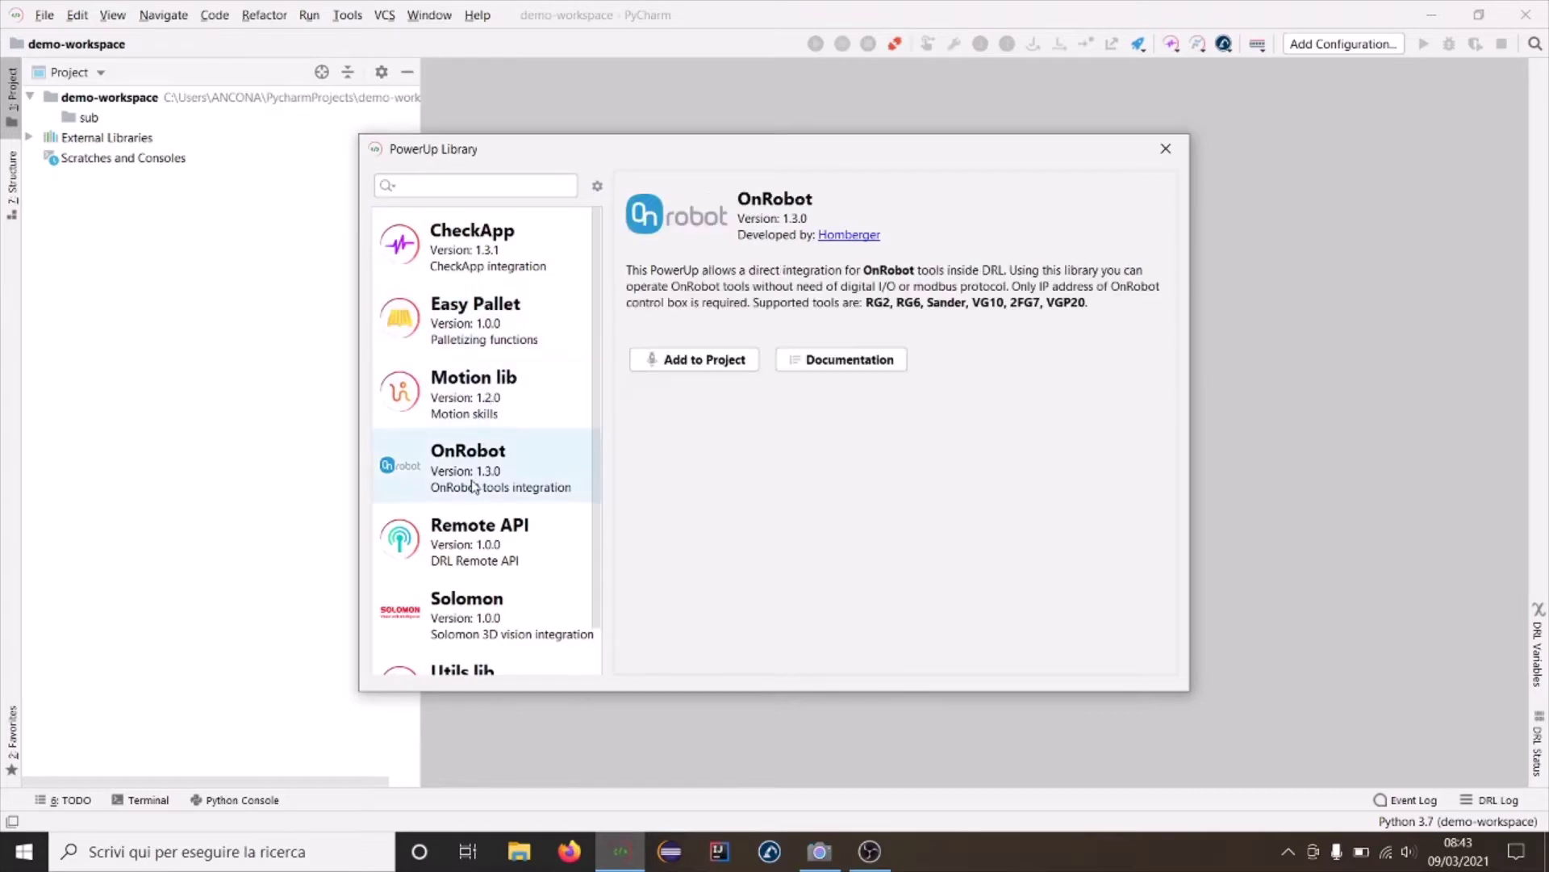
left_click(485, 527)
scroll(483, 485, "down", 1)
left_click(487, 569)
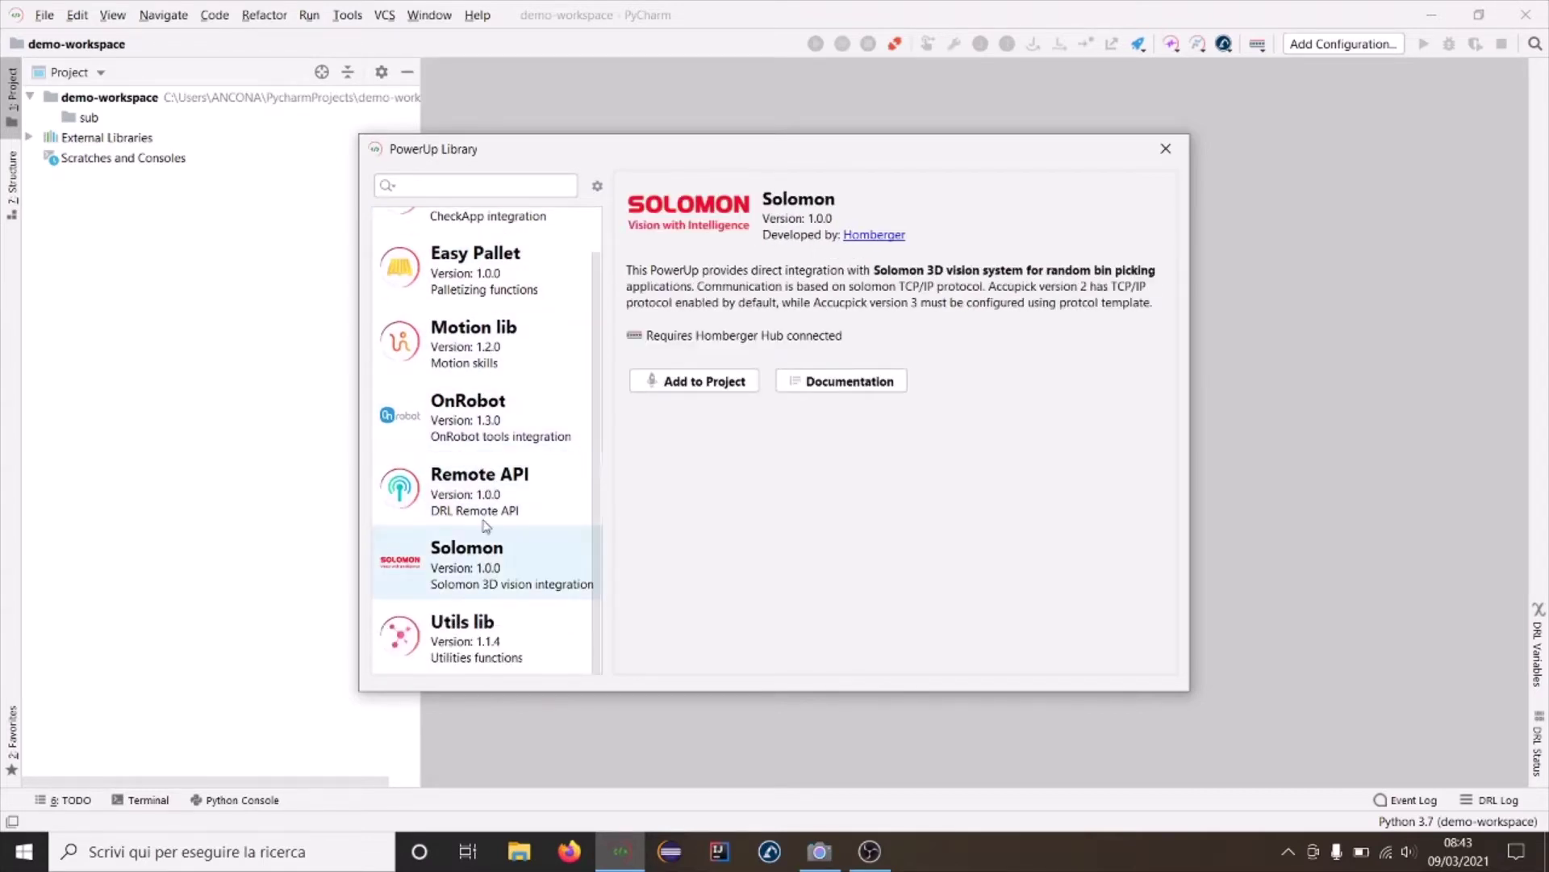
scroll(485, 443, "up", 1)
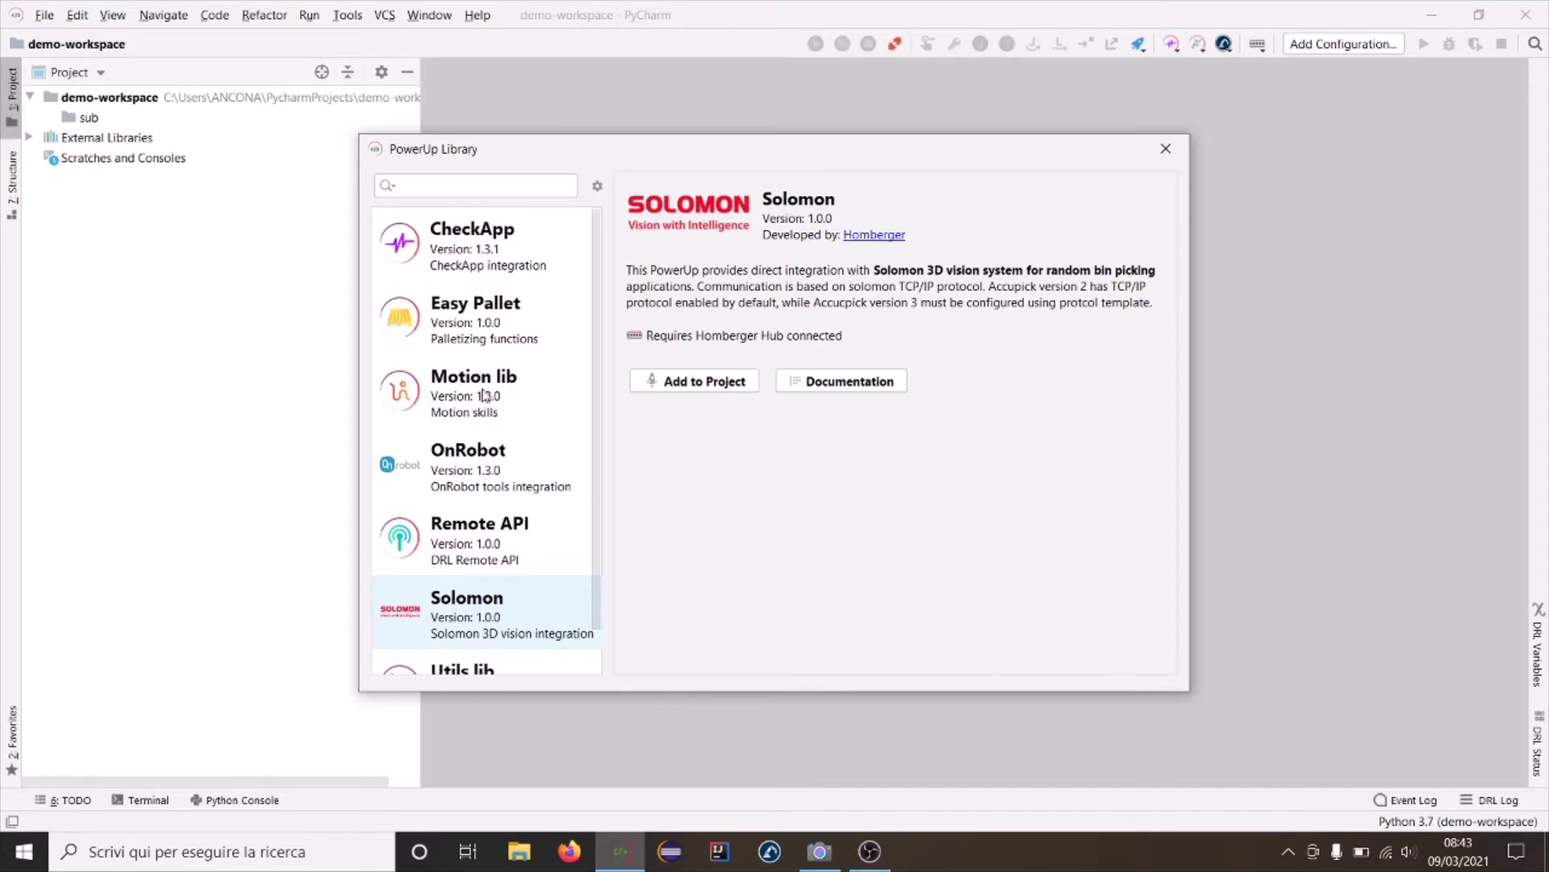
- Add Motion lib and OnRobot to the project, then close the library
left_click(483, 396)
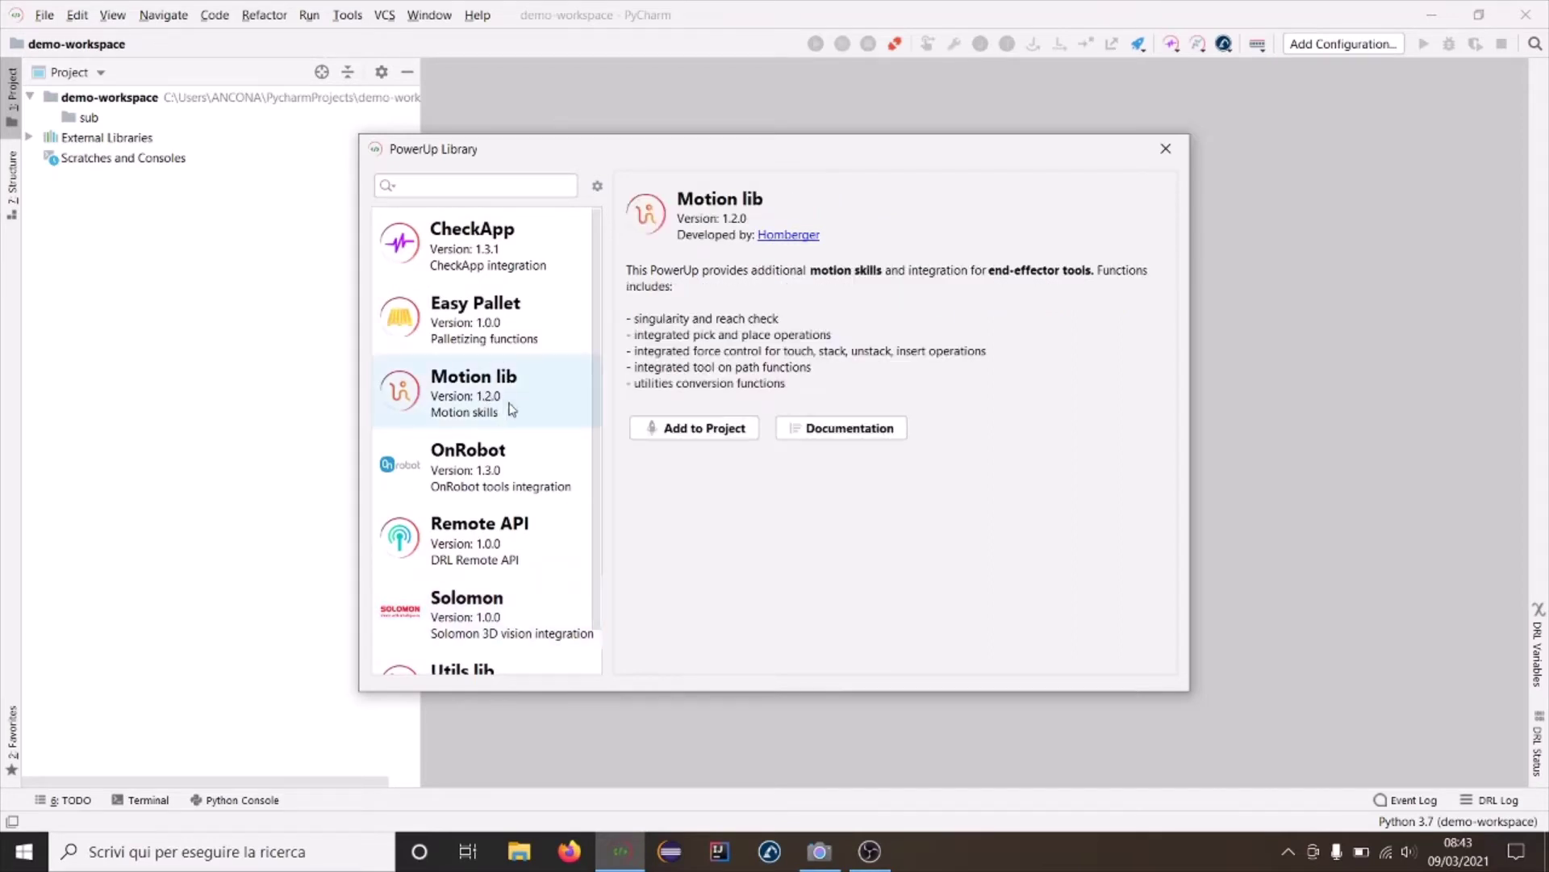
left_click(745, 432)
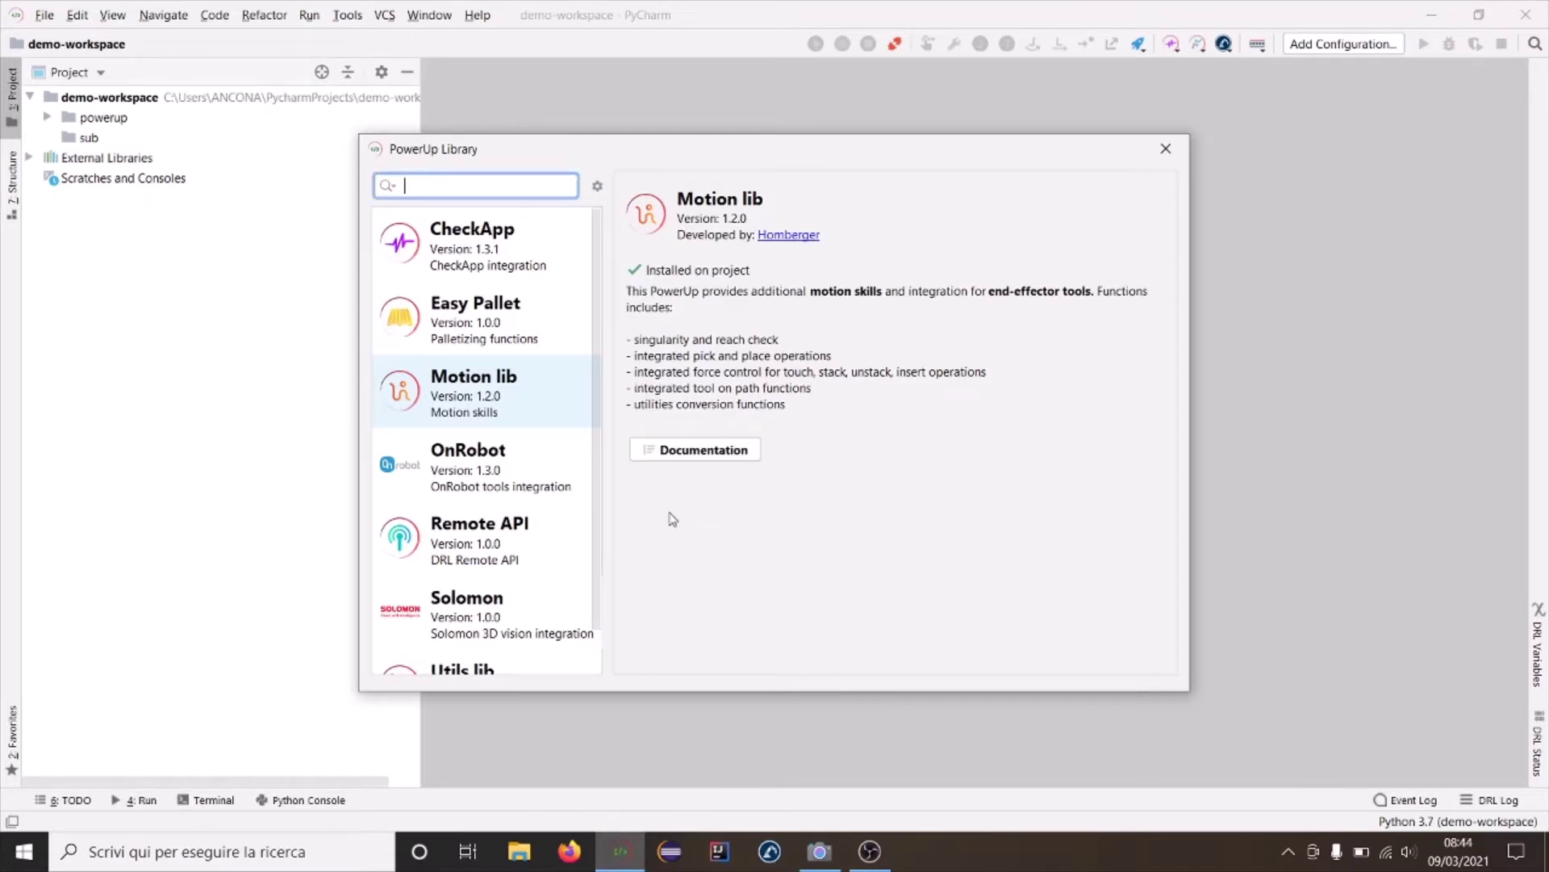
left_click(546, 471)
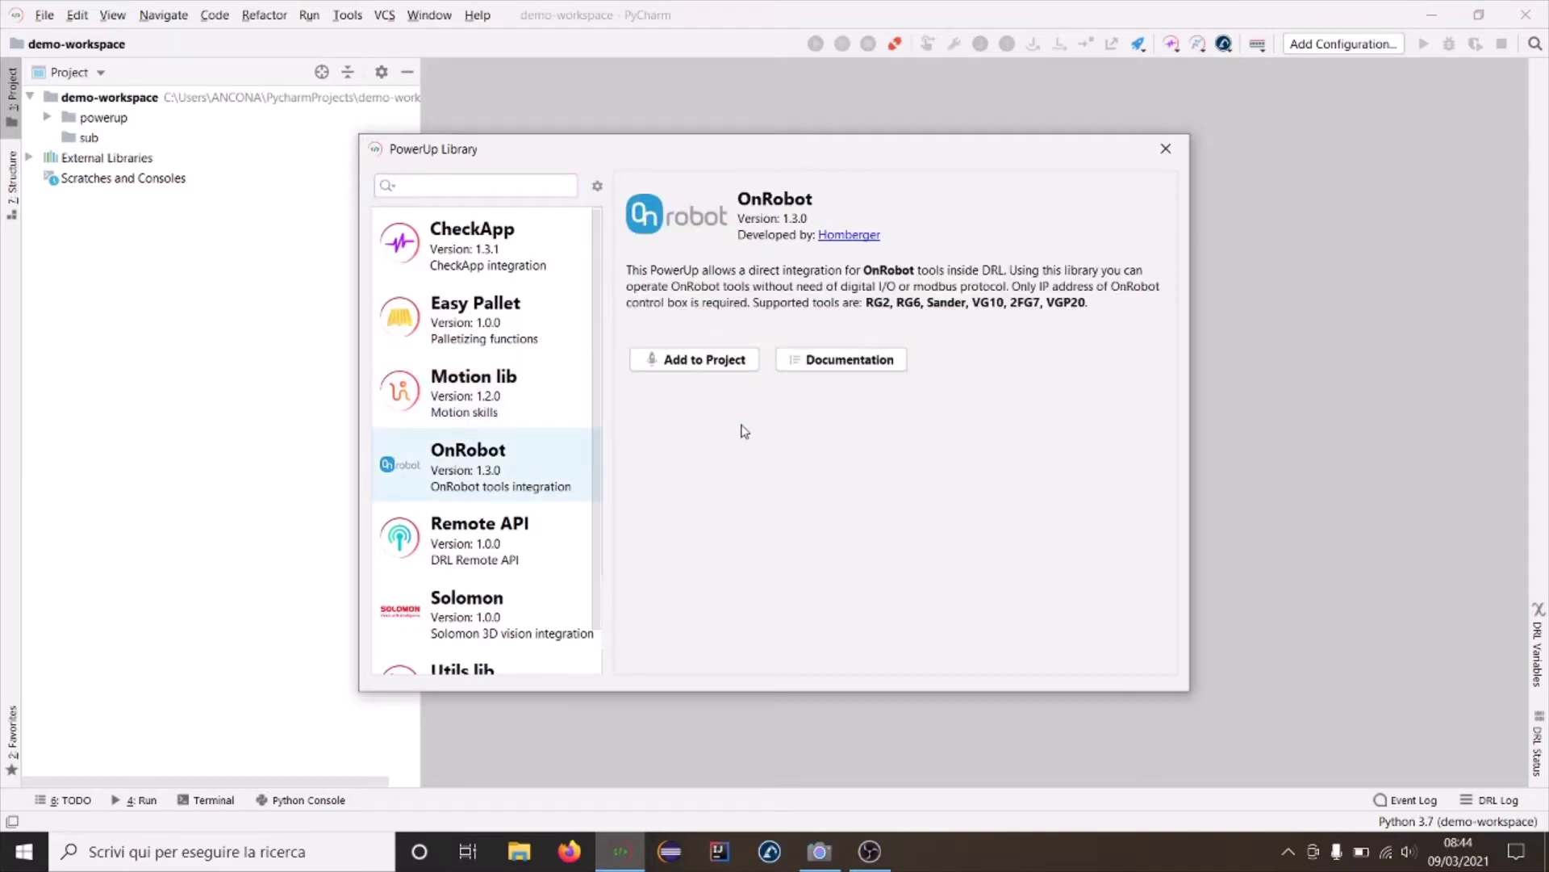
left_click(753, 366)
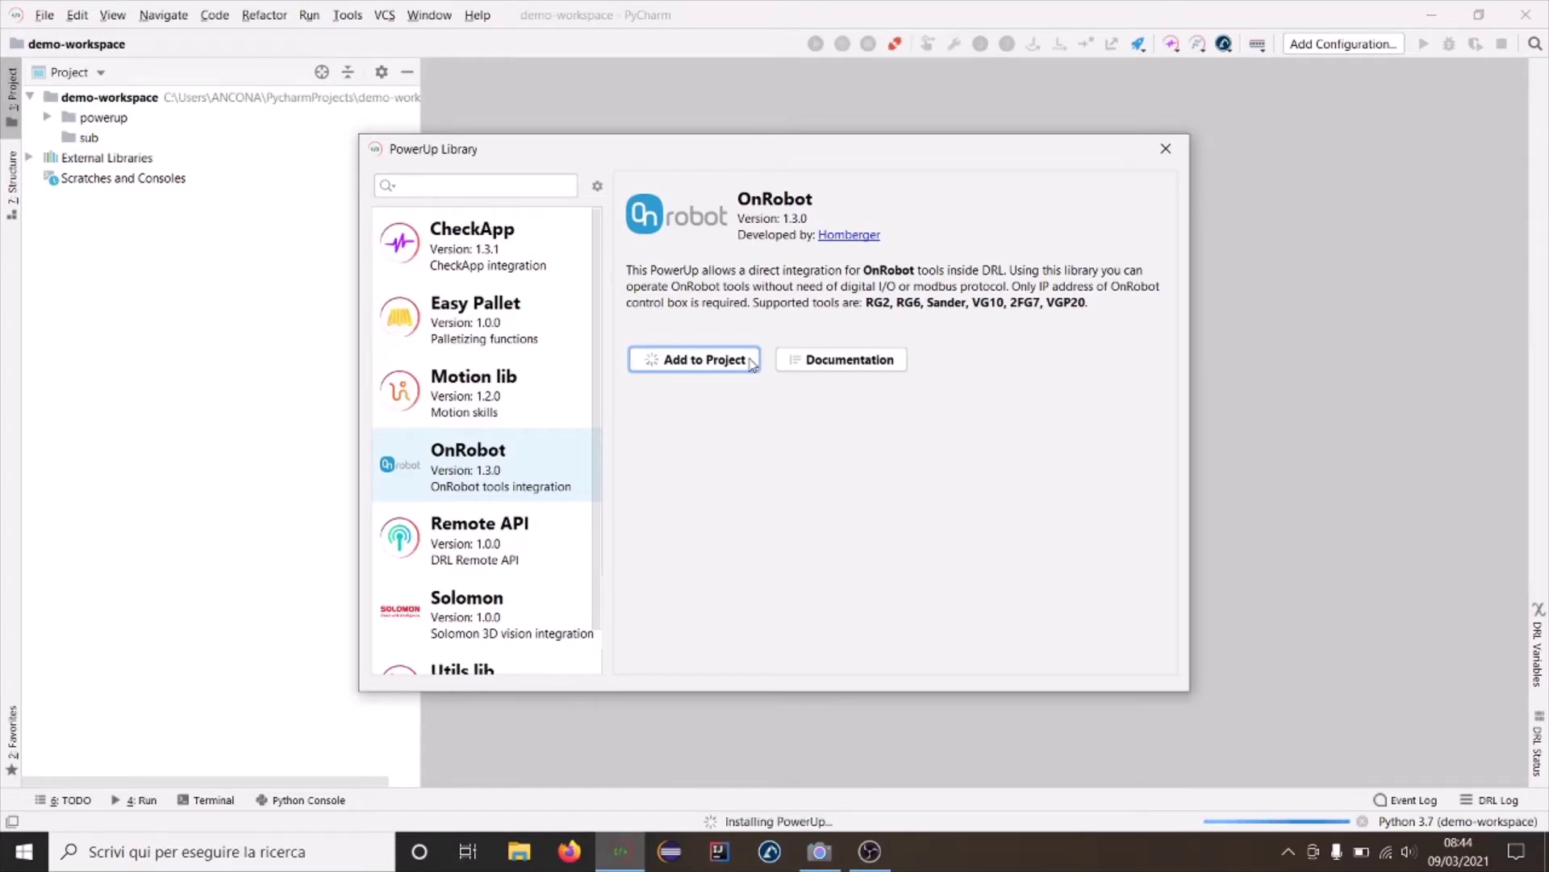
left_click(1166, 149)
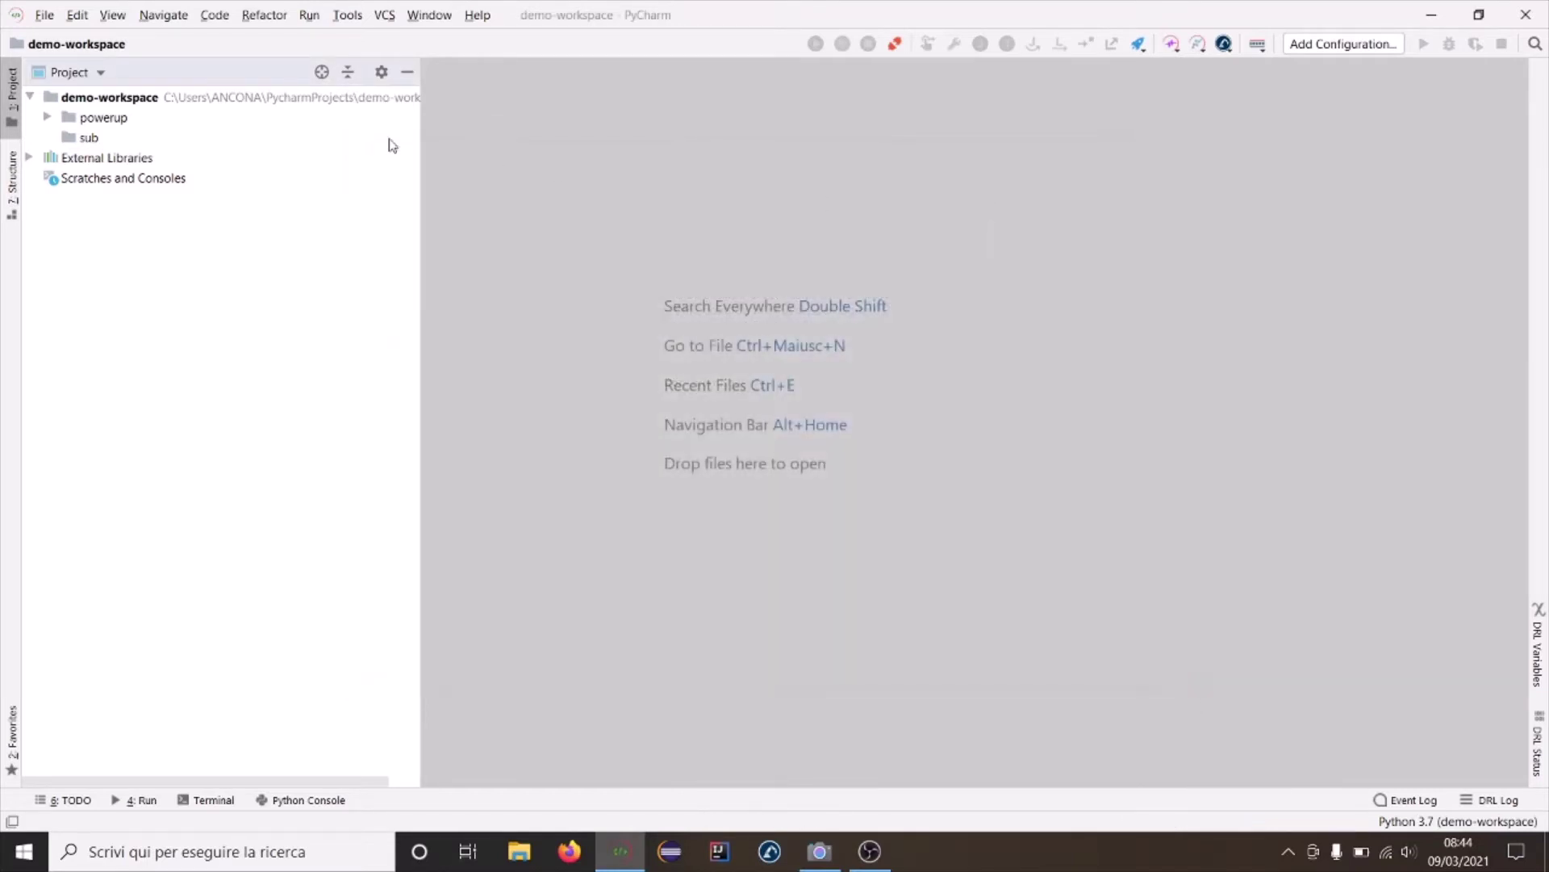
- Open motion-1.2.0.powerup from the powerup folder and browse its Firefox documentation, then close it
left_click(48, 118)
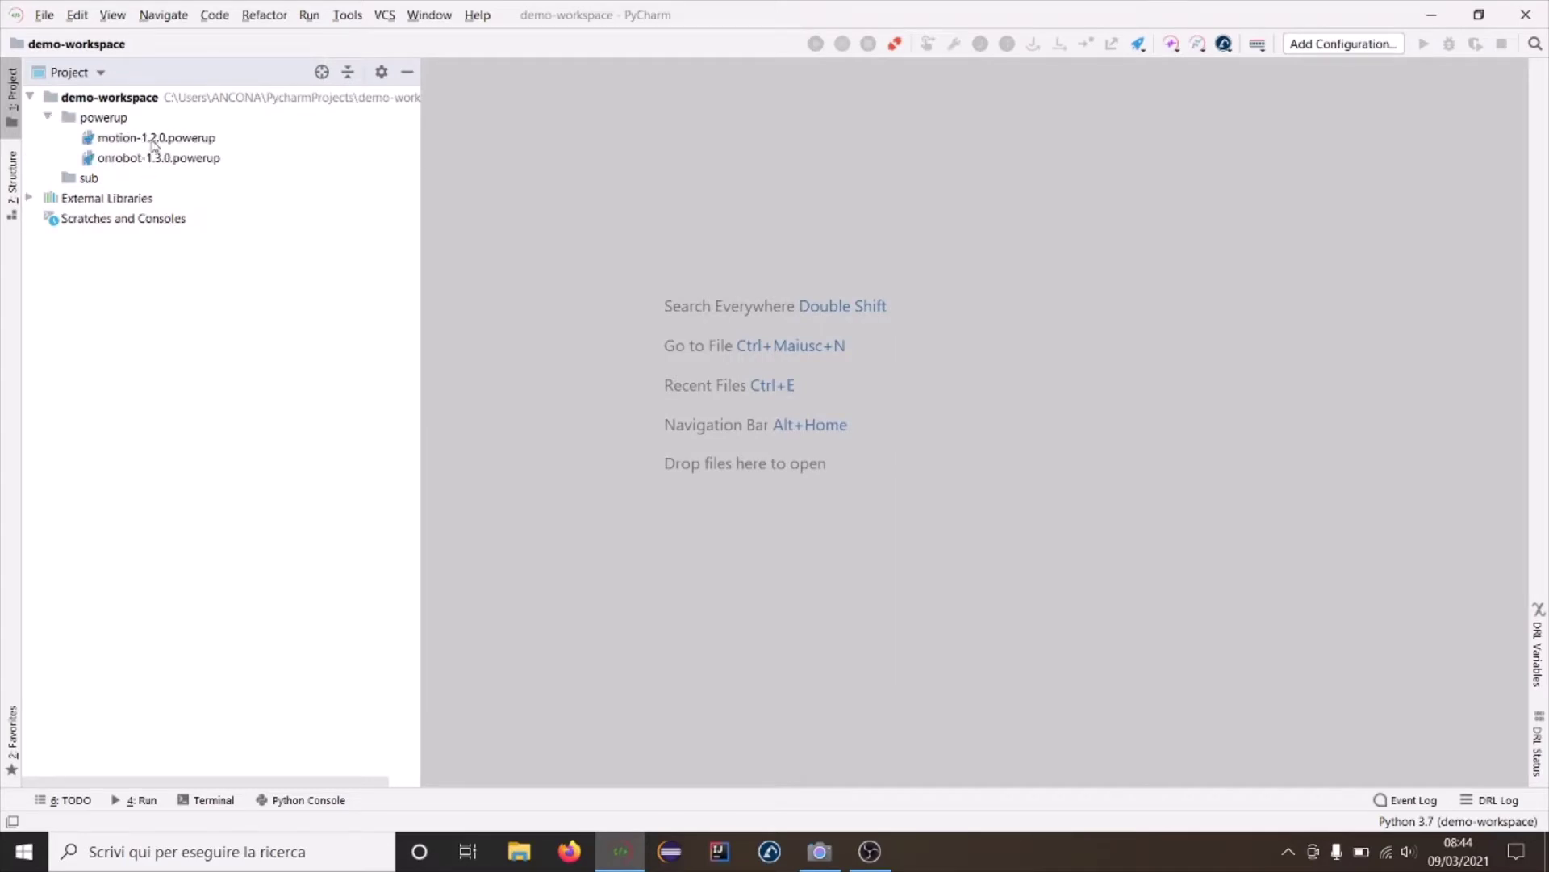
left_click(106, 146)
double_click(105, 149)
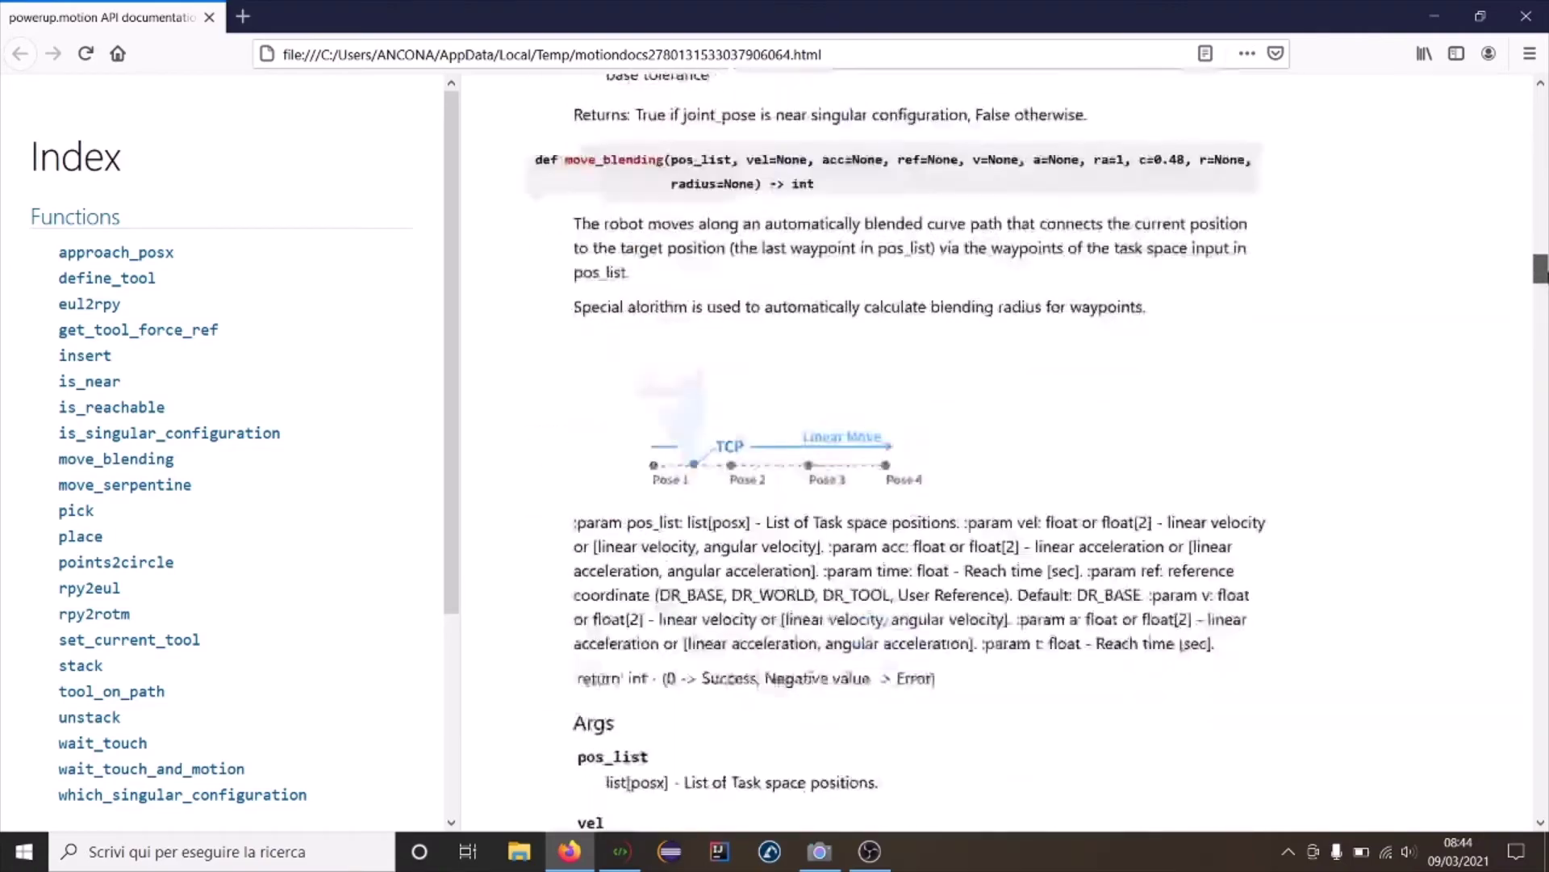
left_click_drag(1541, 179, 1542, 336)
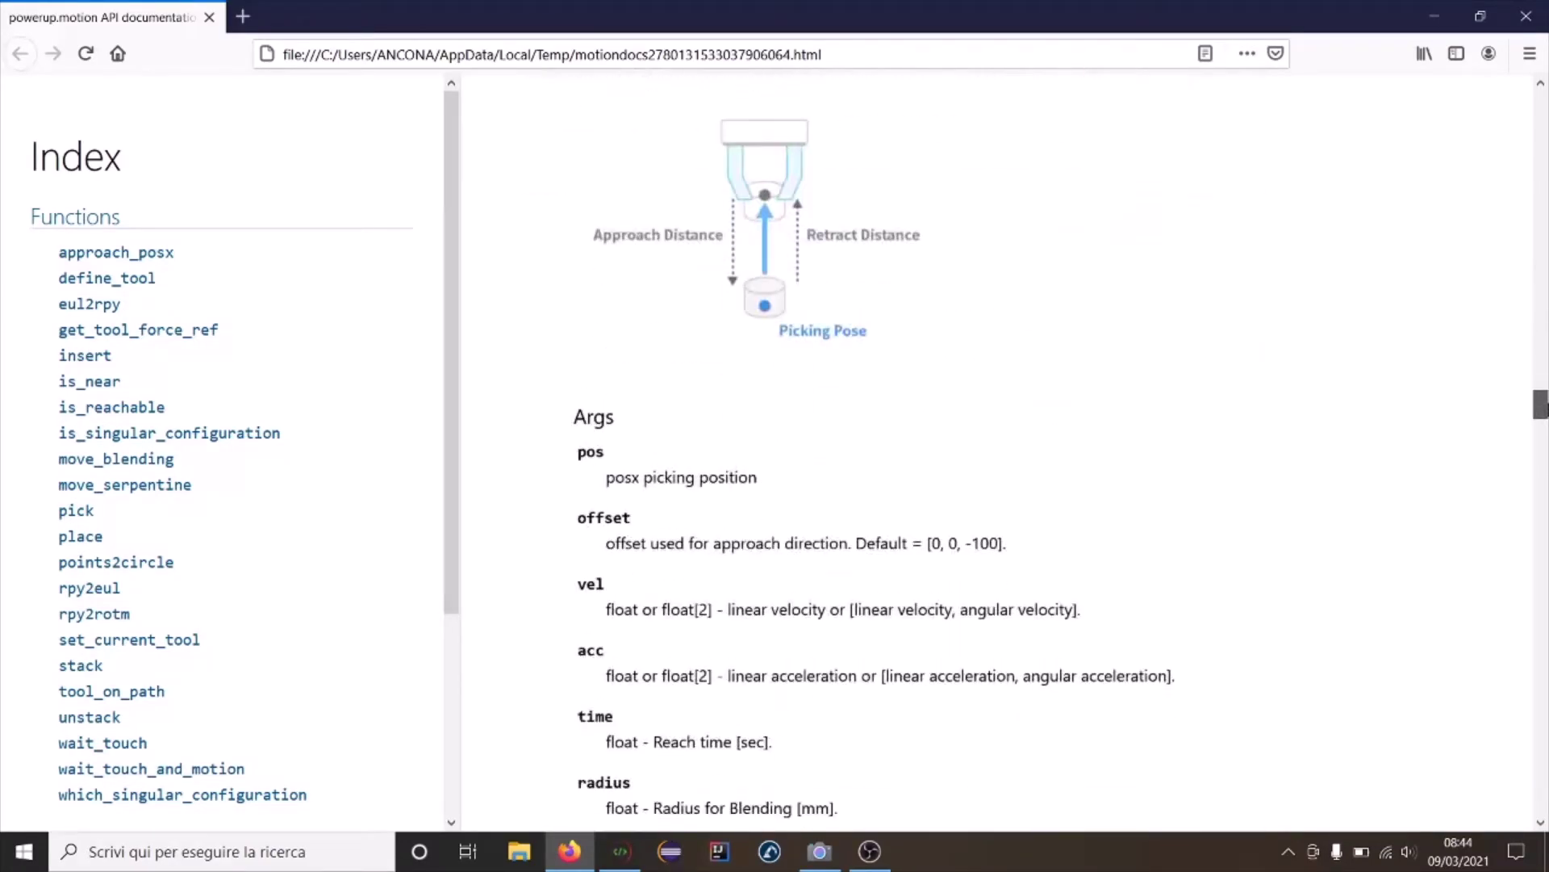
left_click_drag(1540, 335, 1540, 424)
scroll(212, 336, "down", 3)
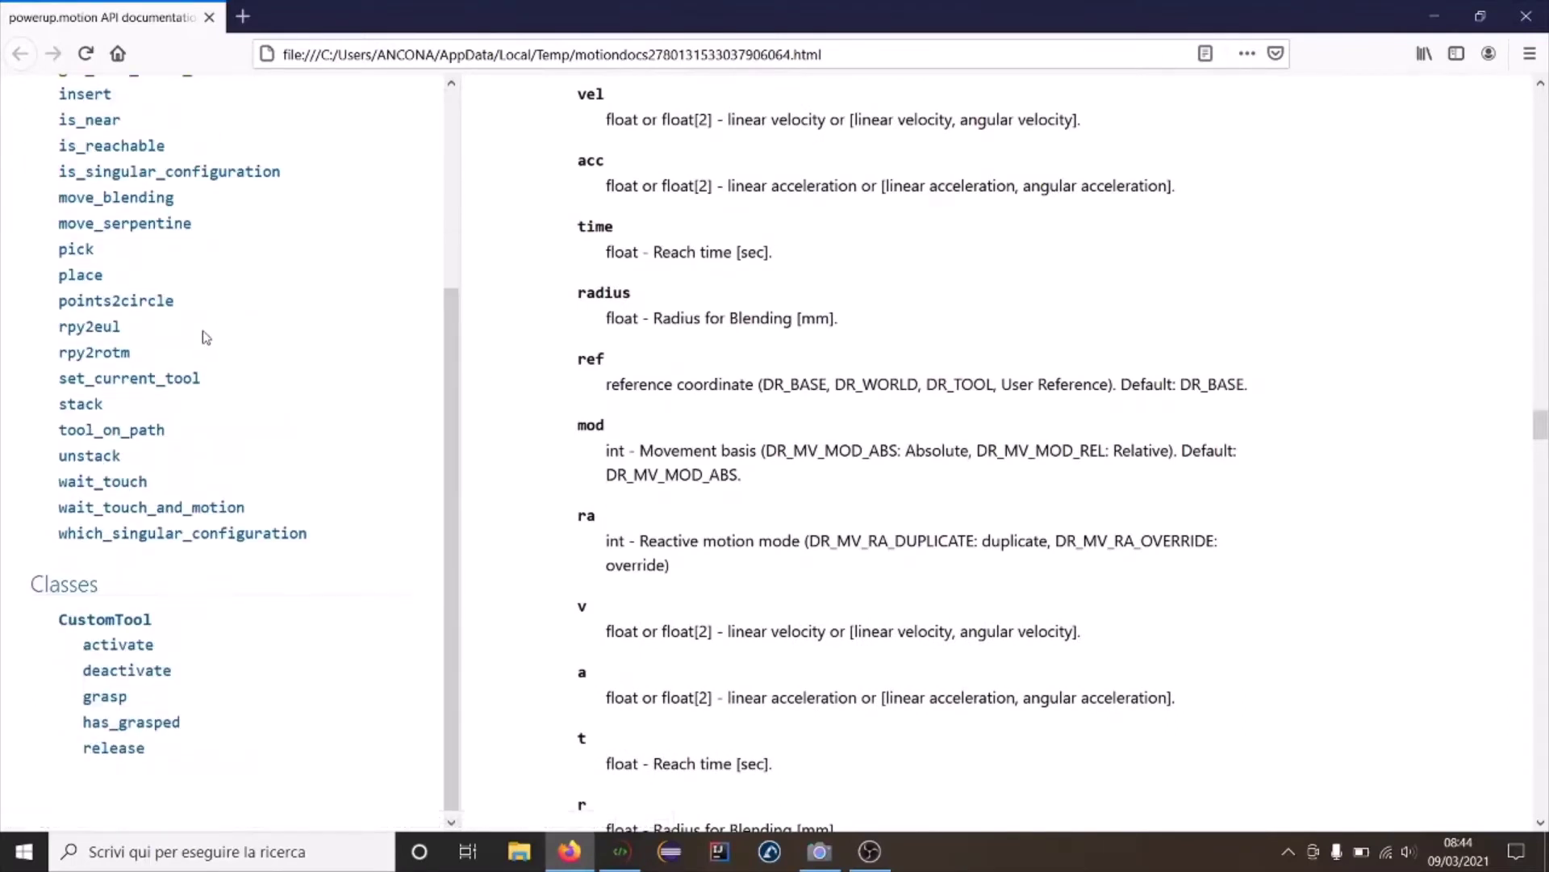
scroll(170, 377, "up", 3)
scroll(173, 357, "down", 2)
scroll(73, 351, "up", 2)
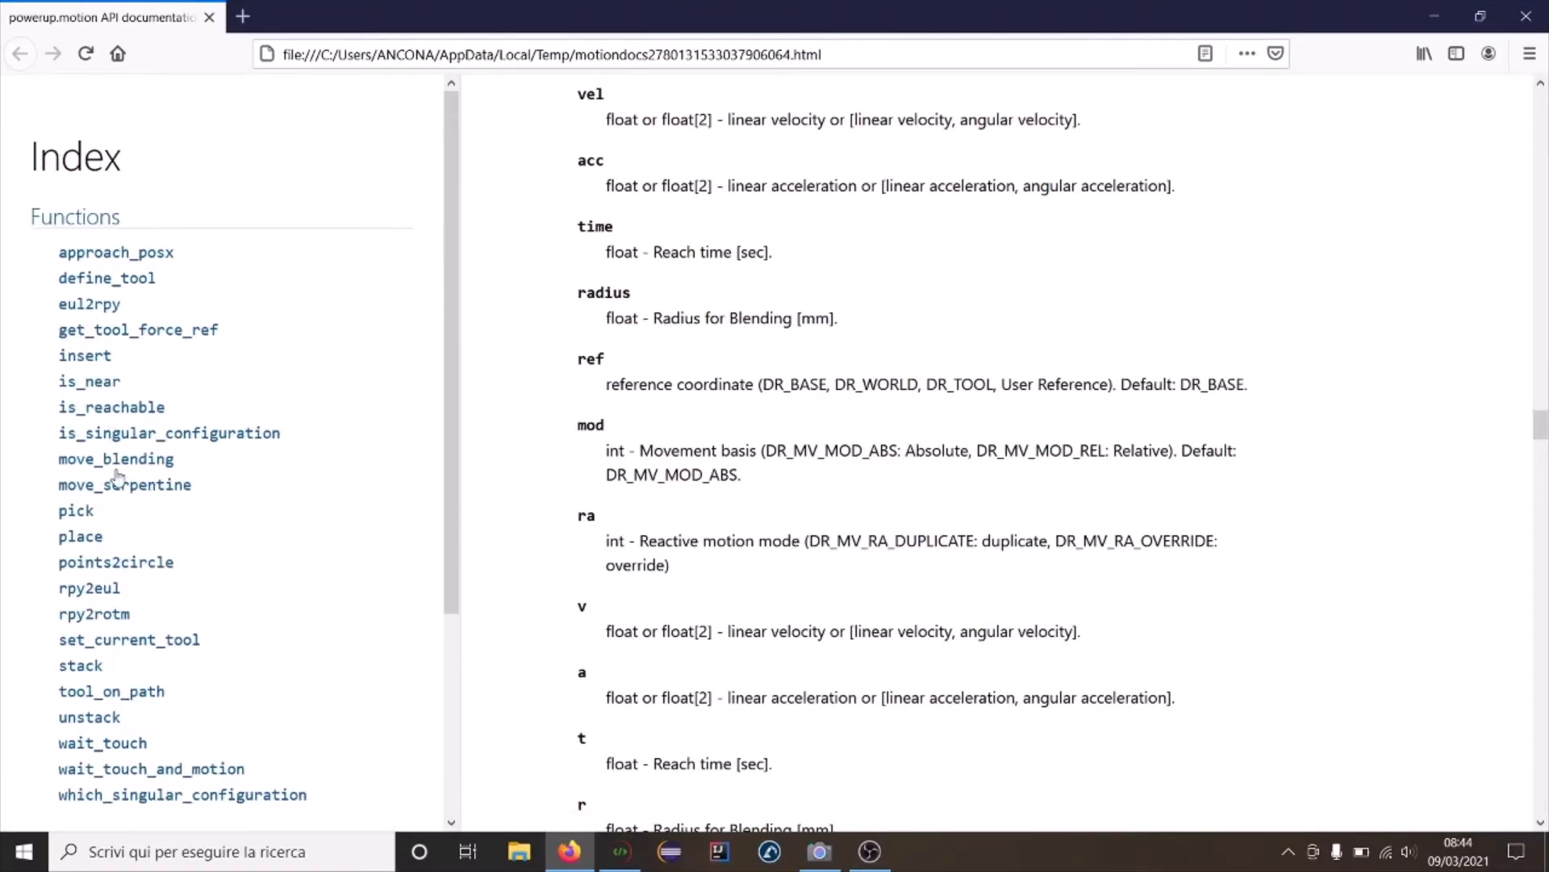
scroll(116, 515, "down", 2)
scroll(115, 514, "down", 2)
left_click(1526, 16)
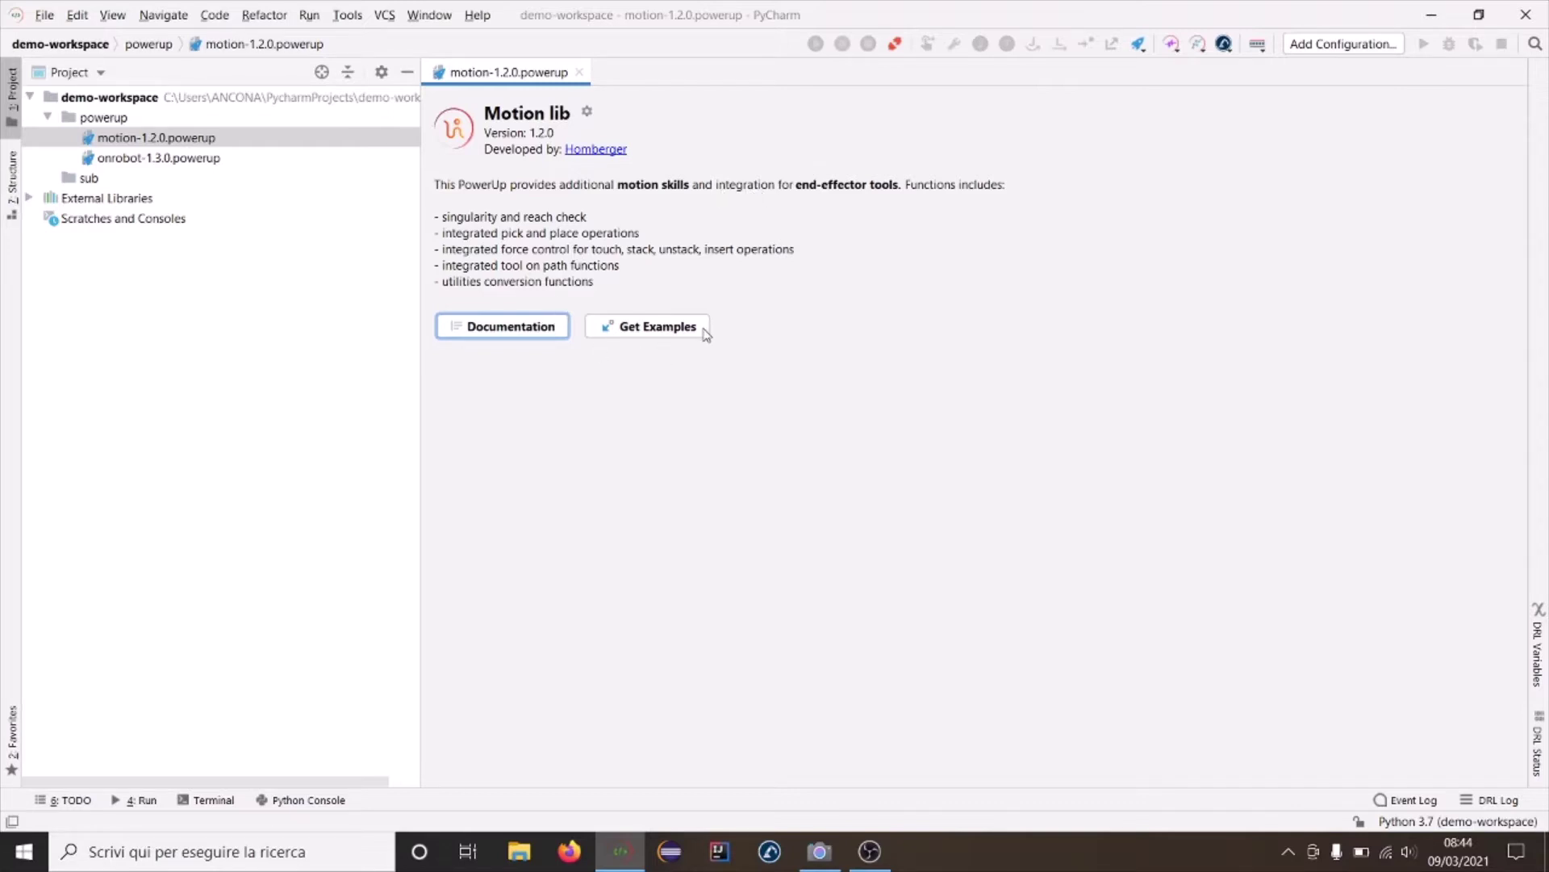
- Add the Motion lib examples, then open and review motion_example01_pick_and_place.py
left_click(678, 327)
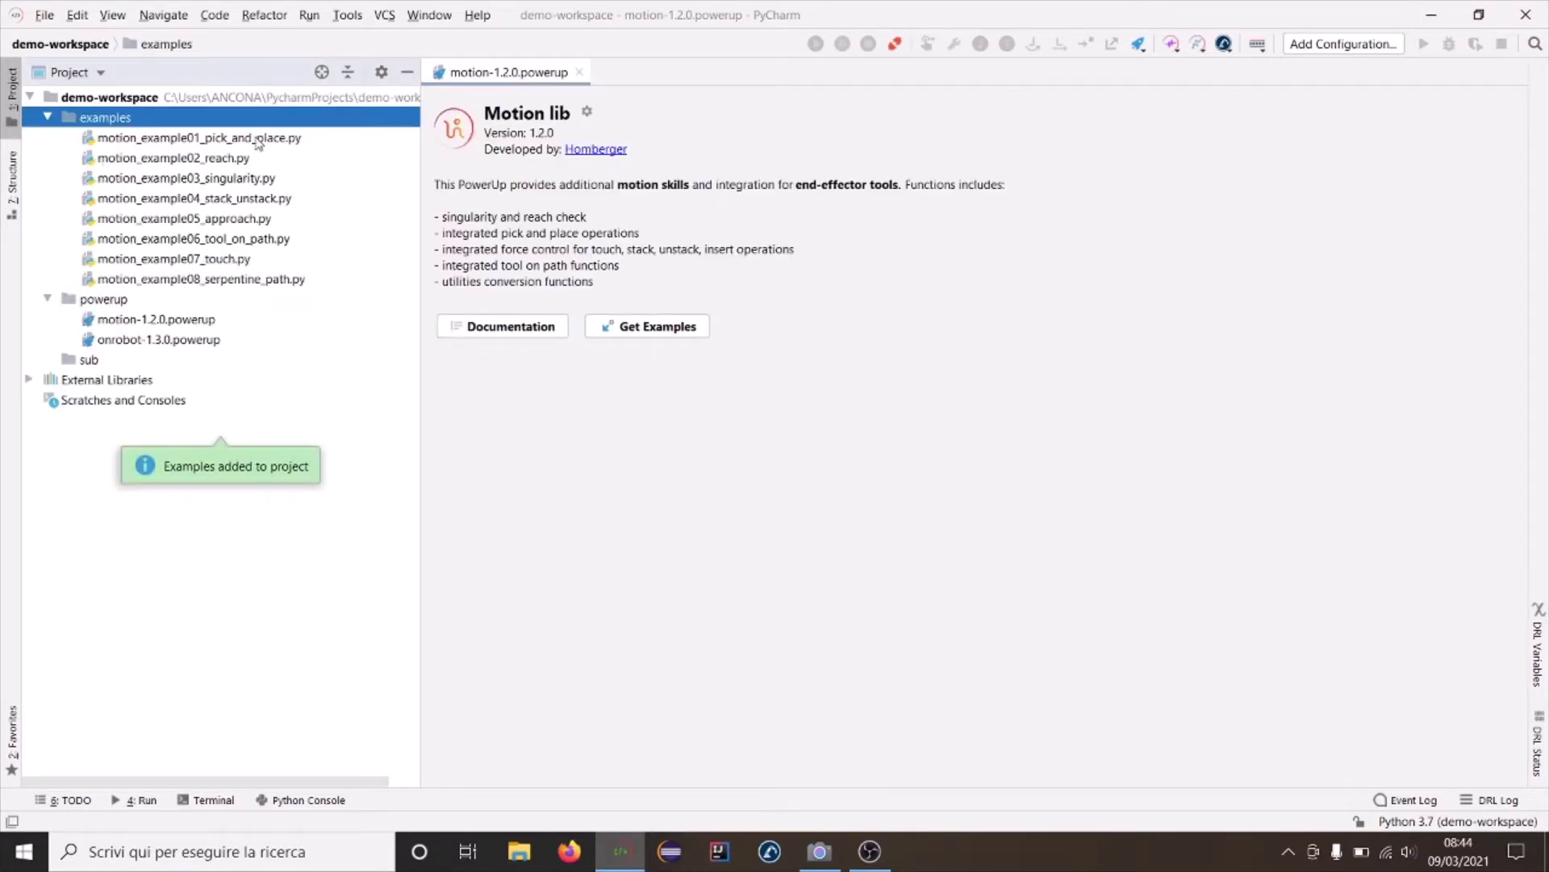
left_click(254, 199)
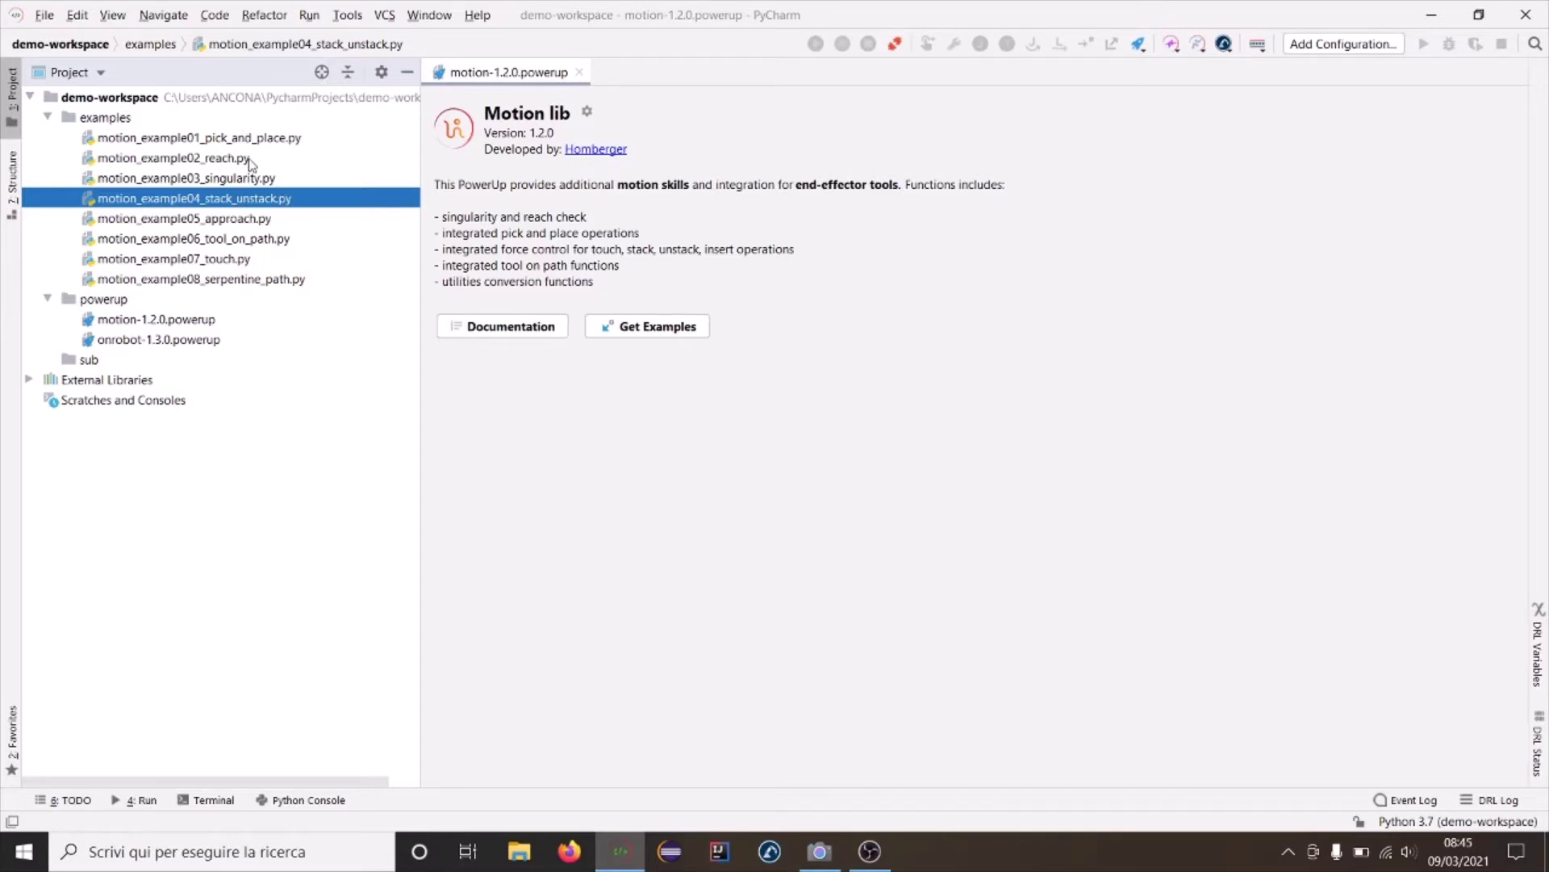
left_click(170, 142)
double_click(170, 143)
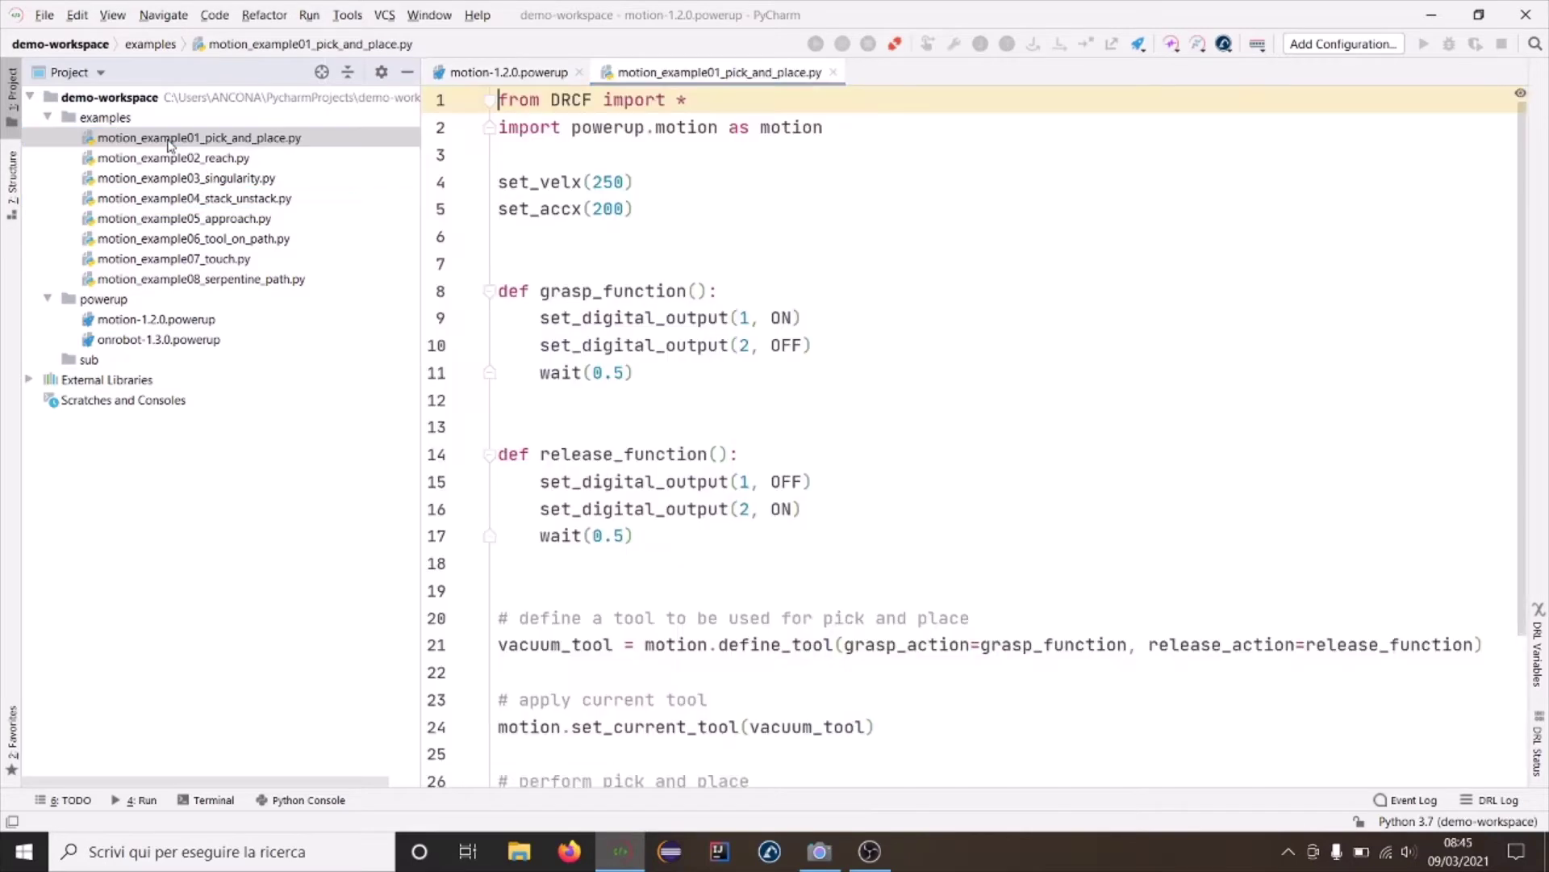
scroll(1030, 225, "down", 2)
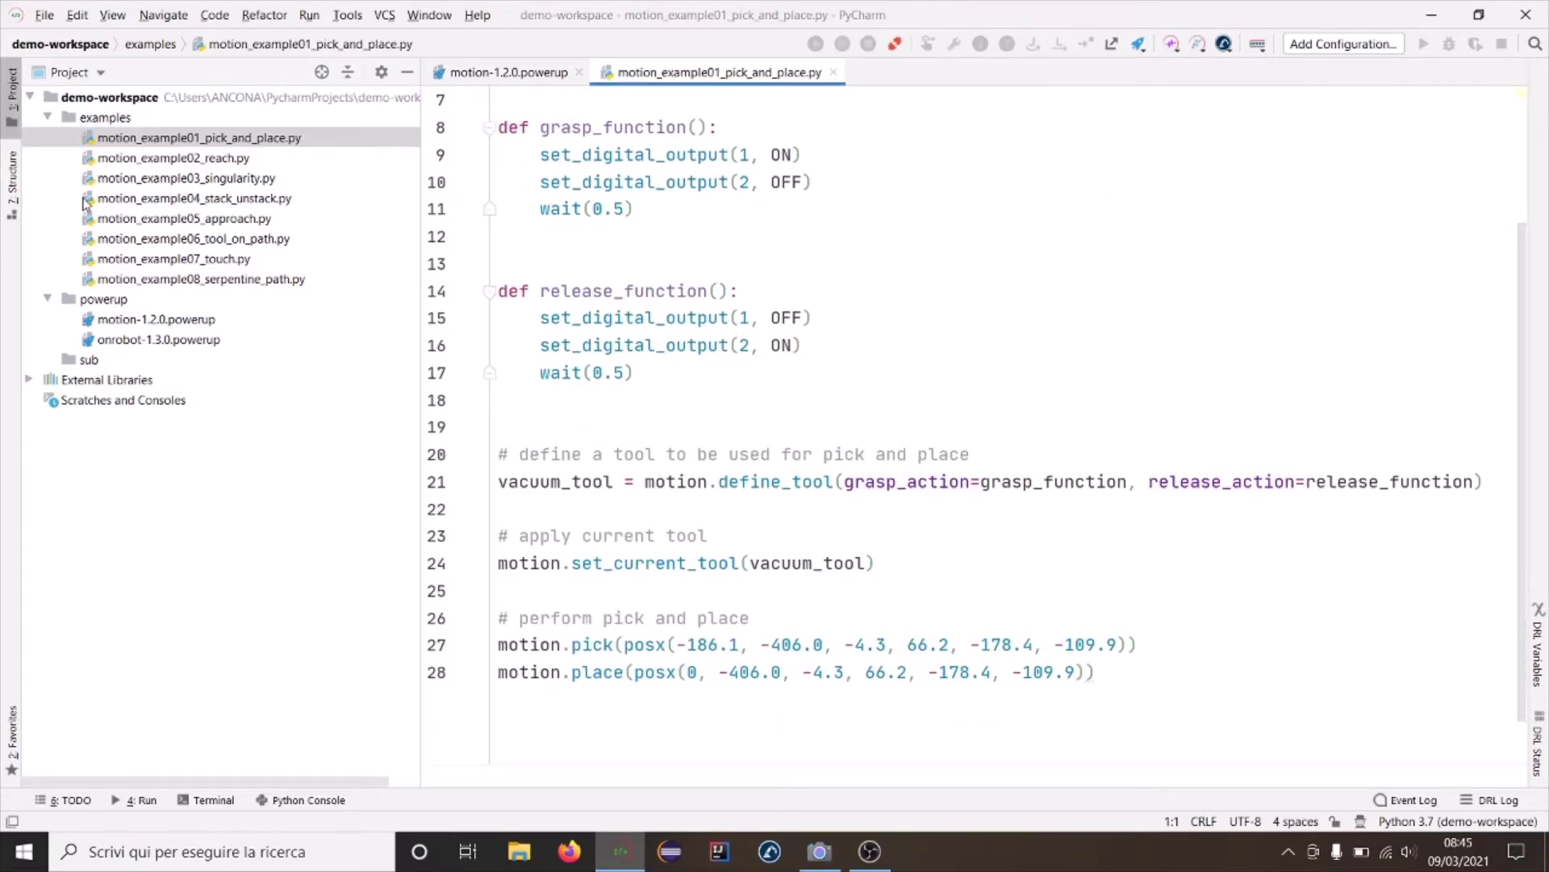
scroll(804, 412, "up", 2)
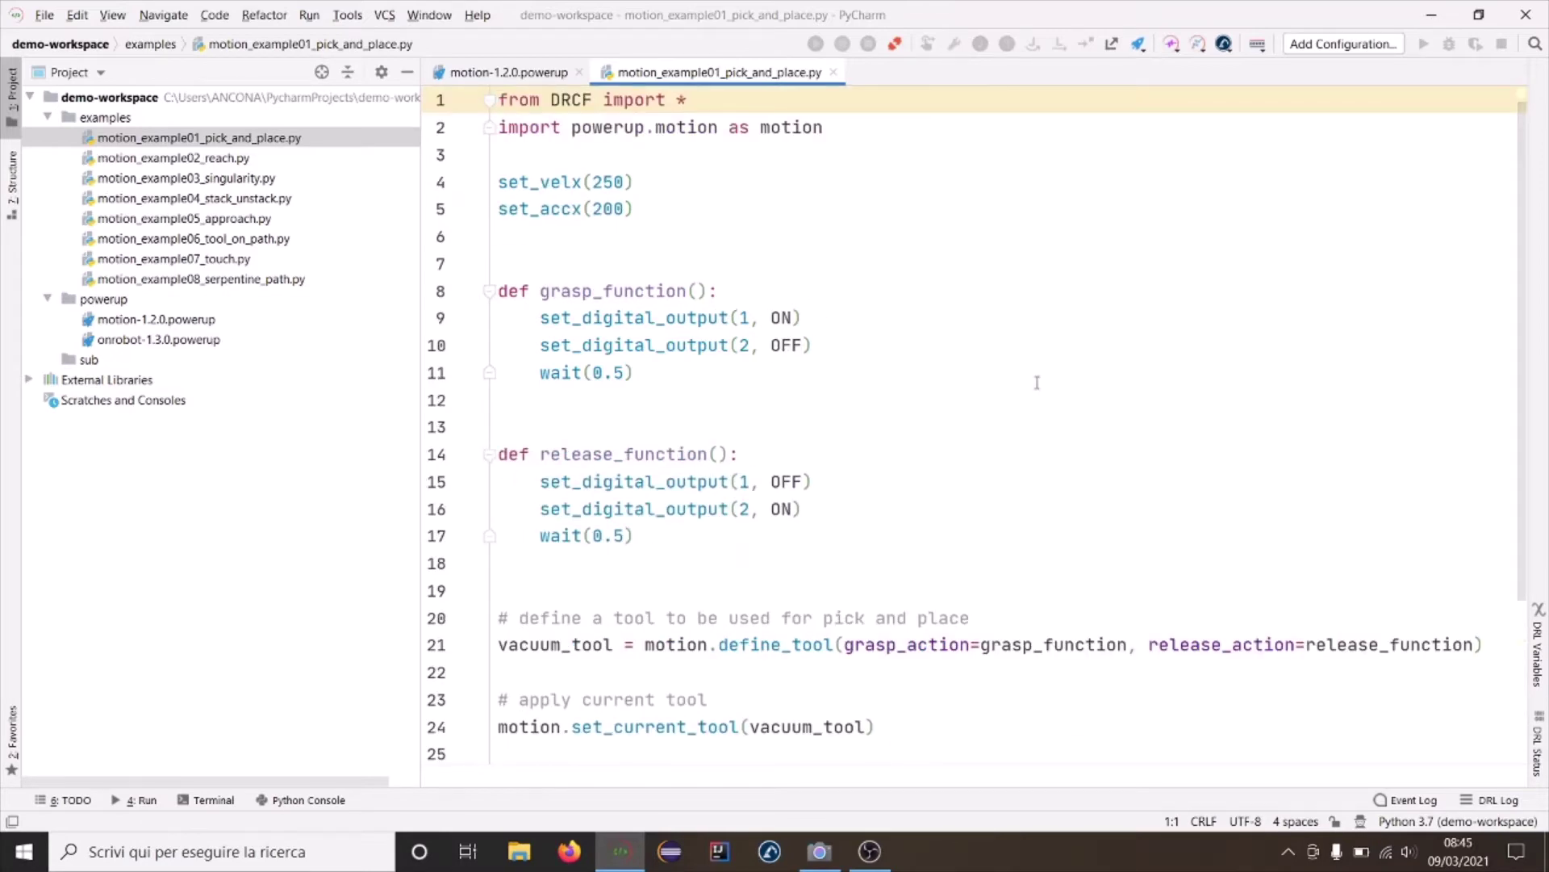
scroll(1041, 379, "down", 1)
scroll(1036, 382, "down", 2)
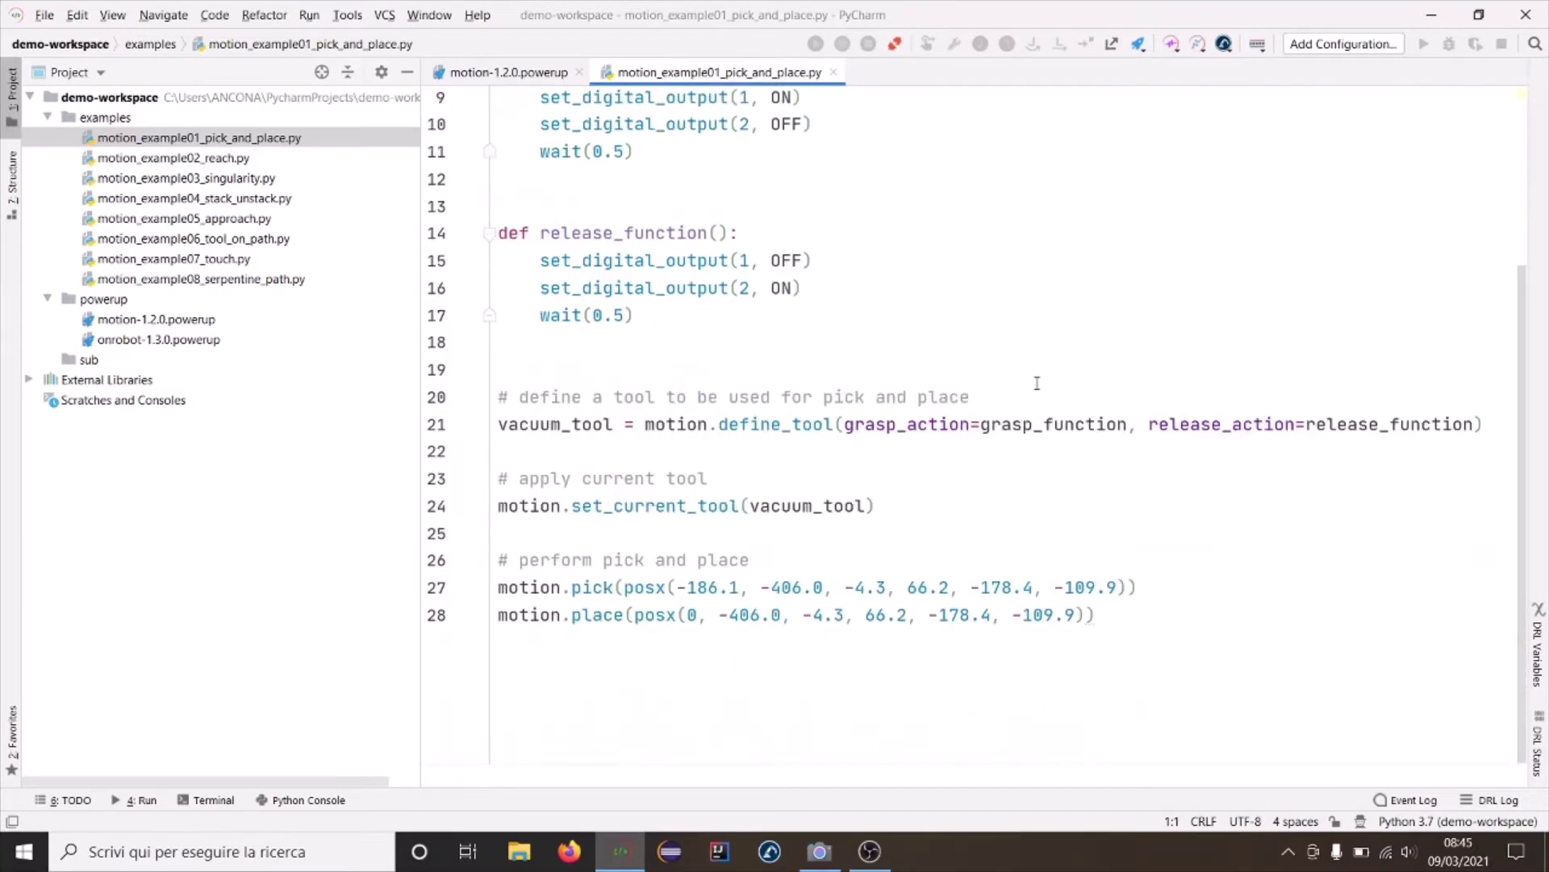
left_click(833, 73)
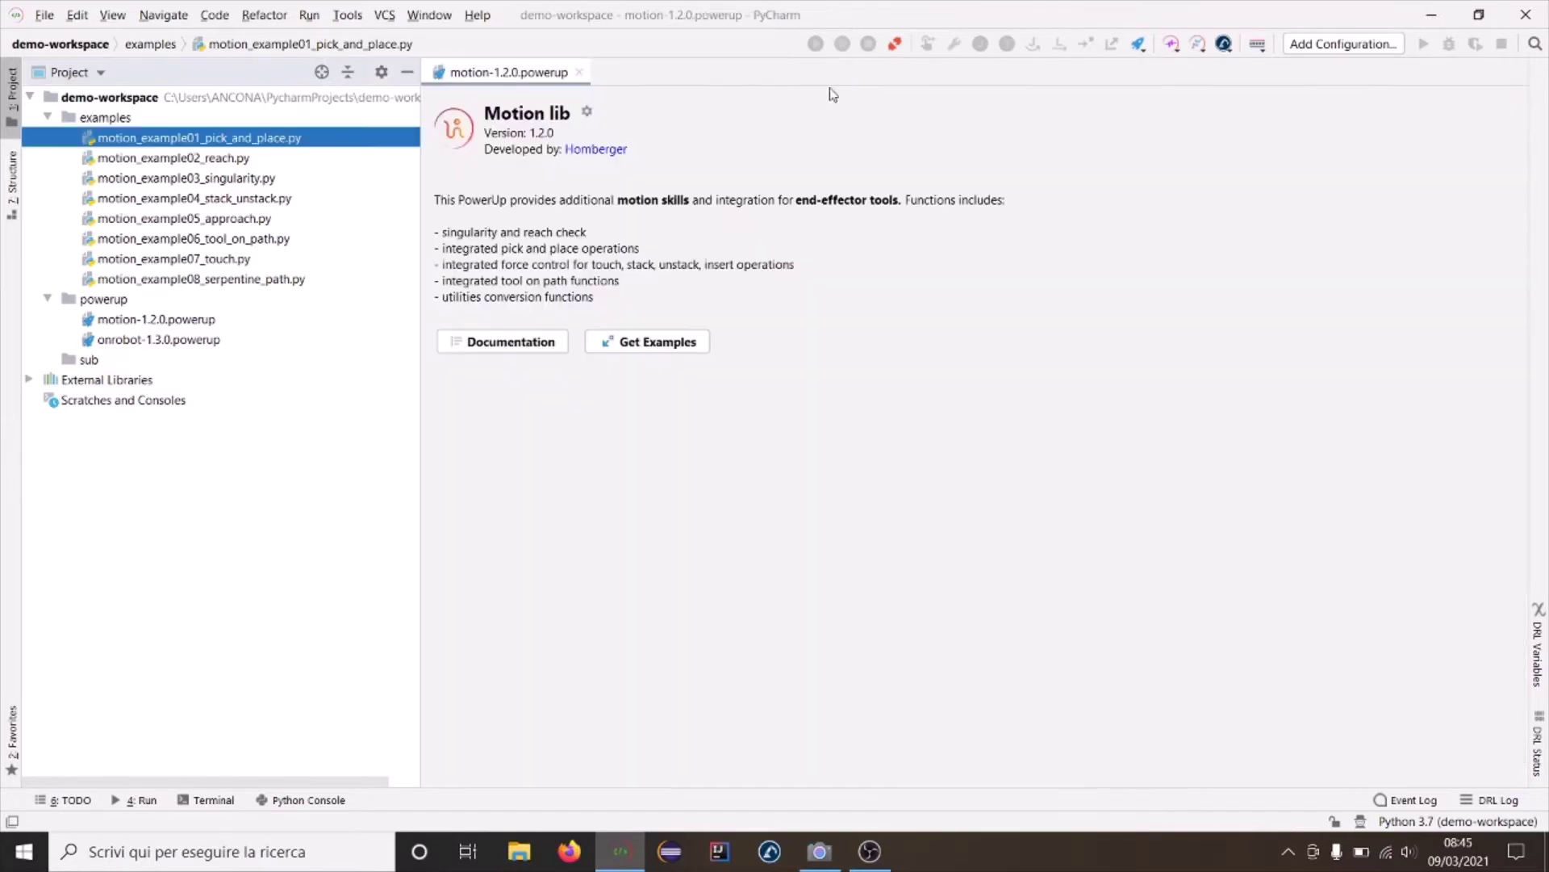
- Collapse the examples folder in the Project tool window
left_click(46, 118)
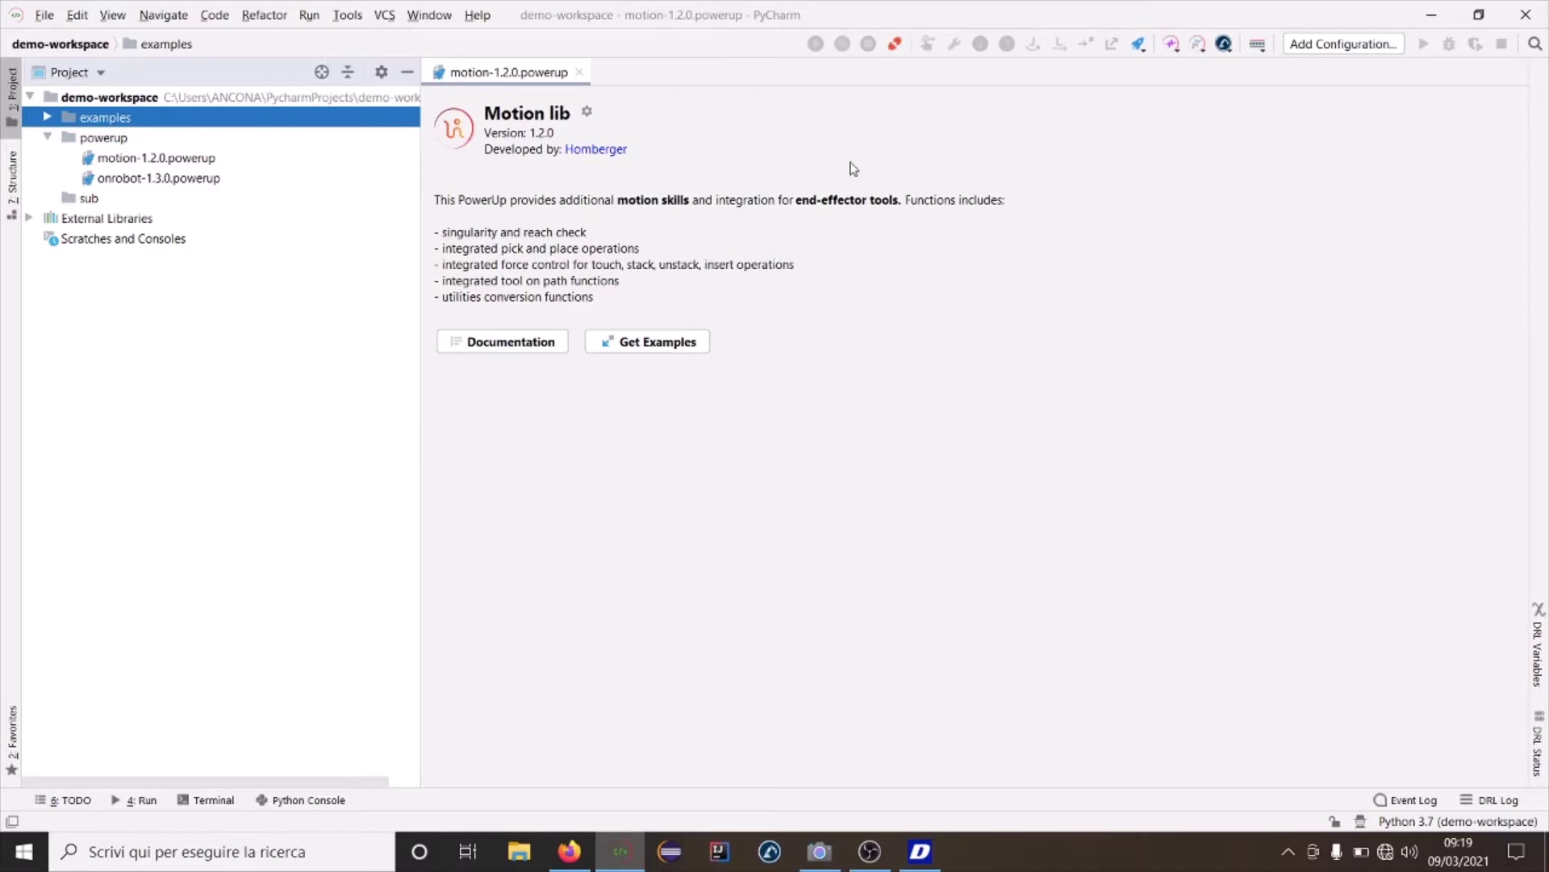
- Connect to the robot at 192.168.137.51 and switch its servos on
left_click(895, 44)
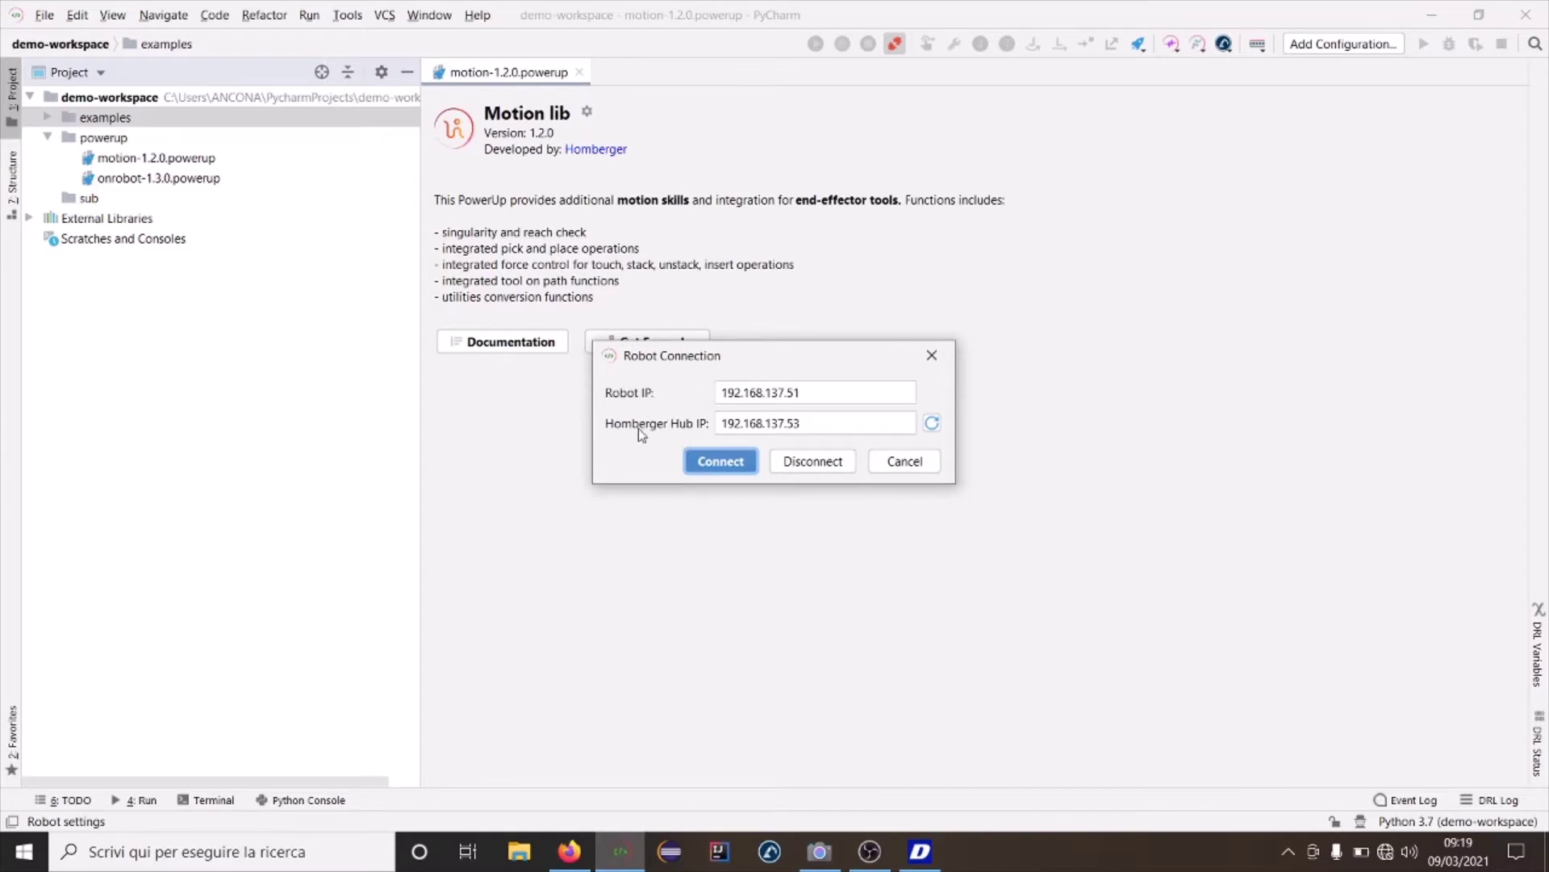
left_click(731, 465)
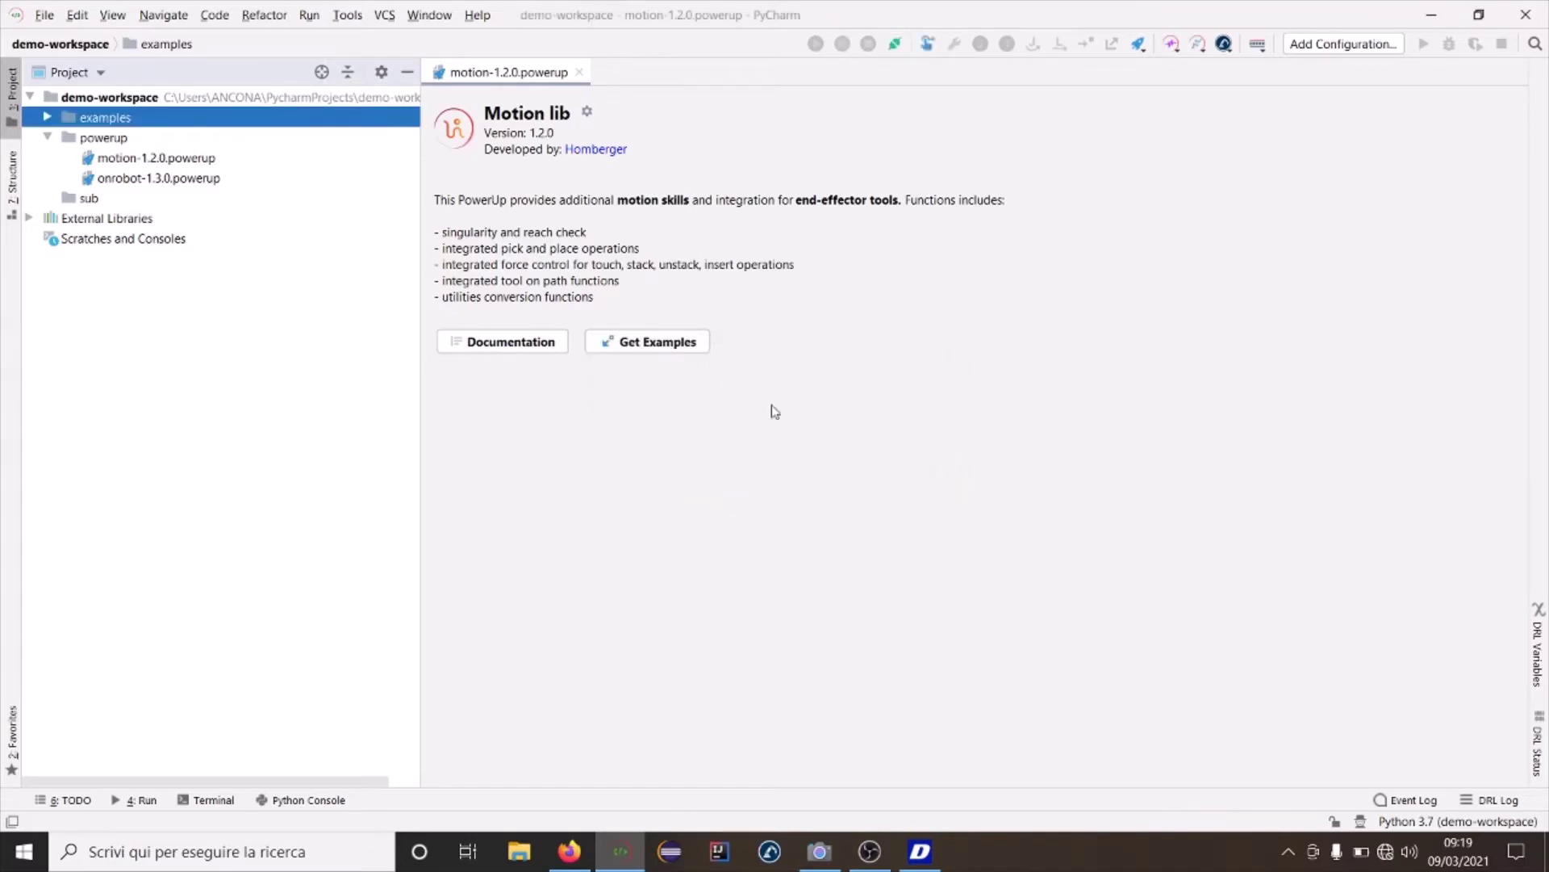
left_click(927, 45)
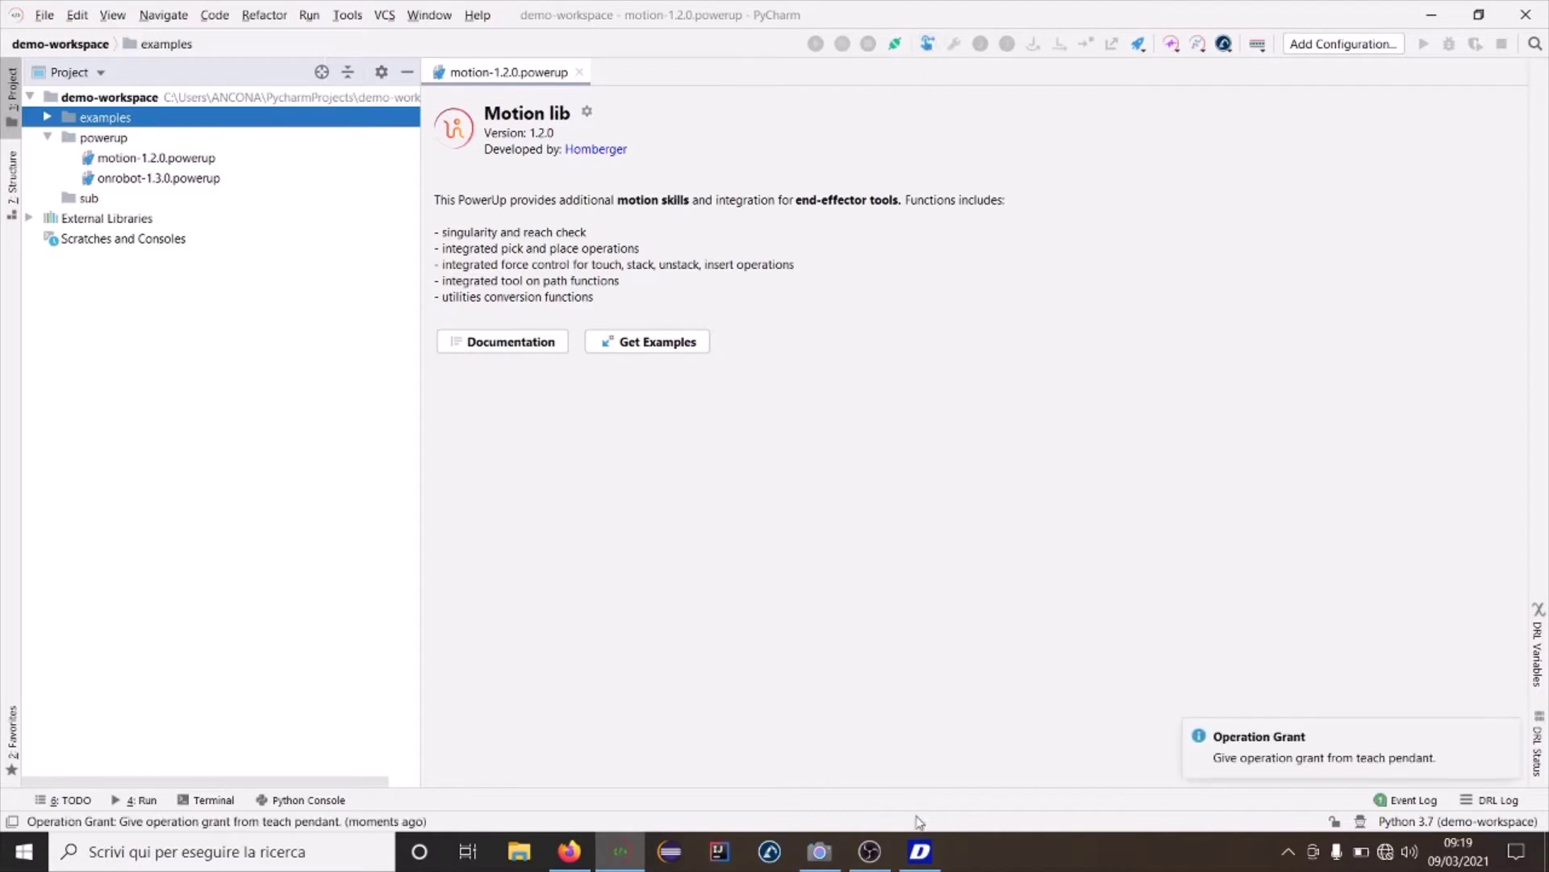
- Take operation control from the teach pendant and minimize DART-Platform
left_click(919, 853)
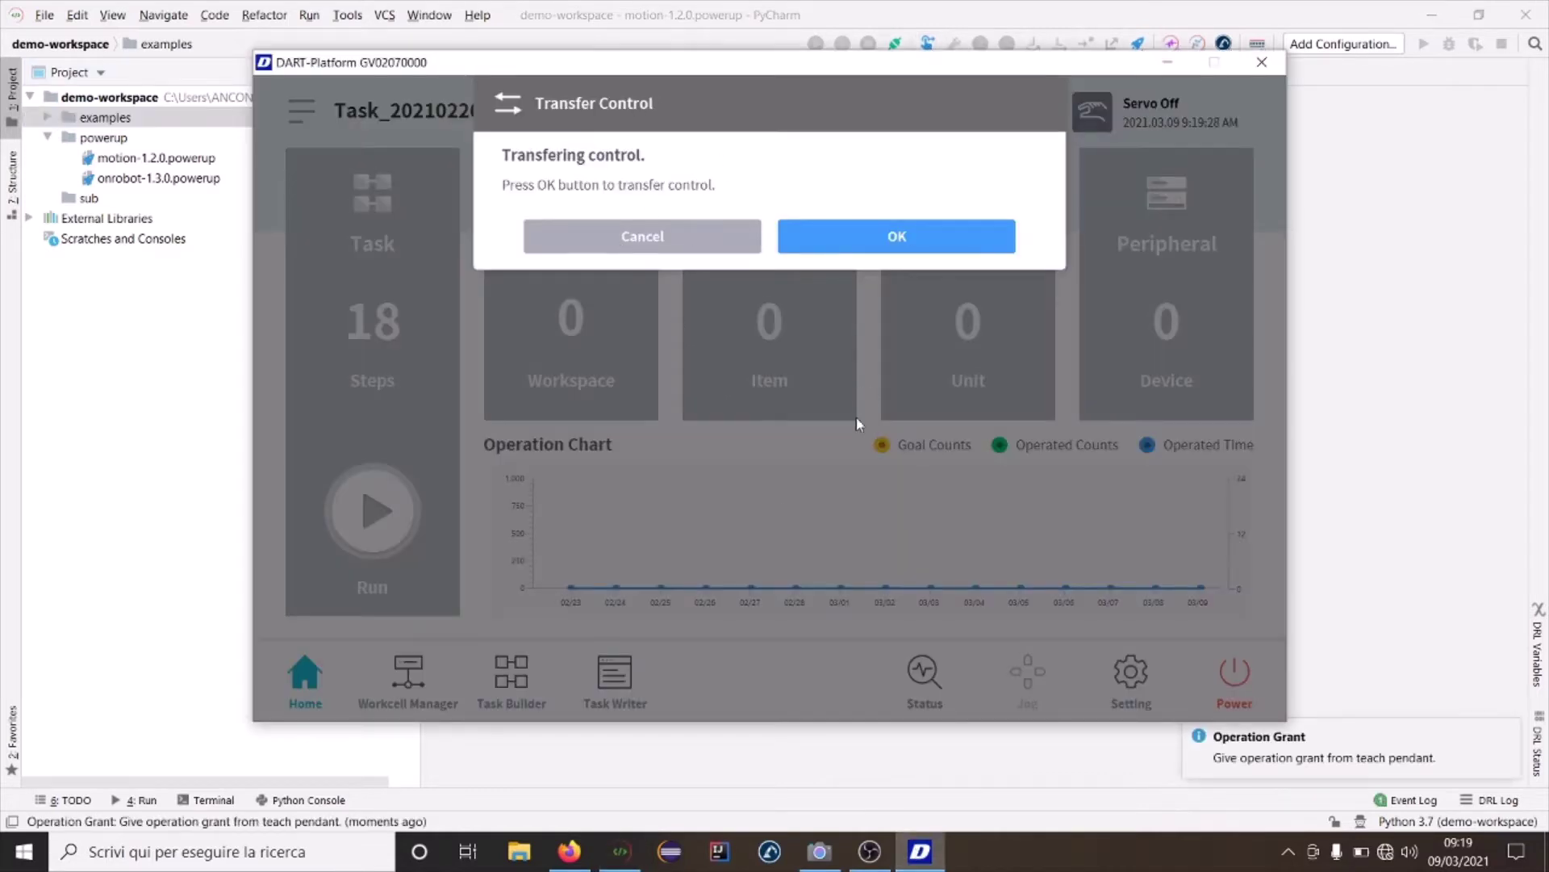
left_click(937, 236)
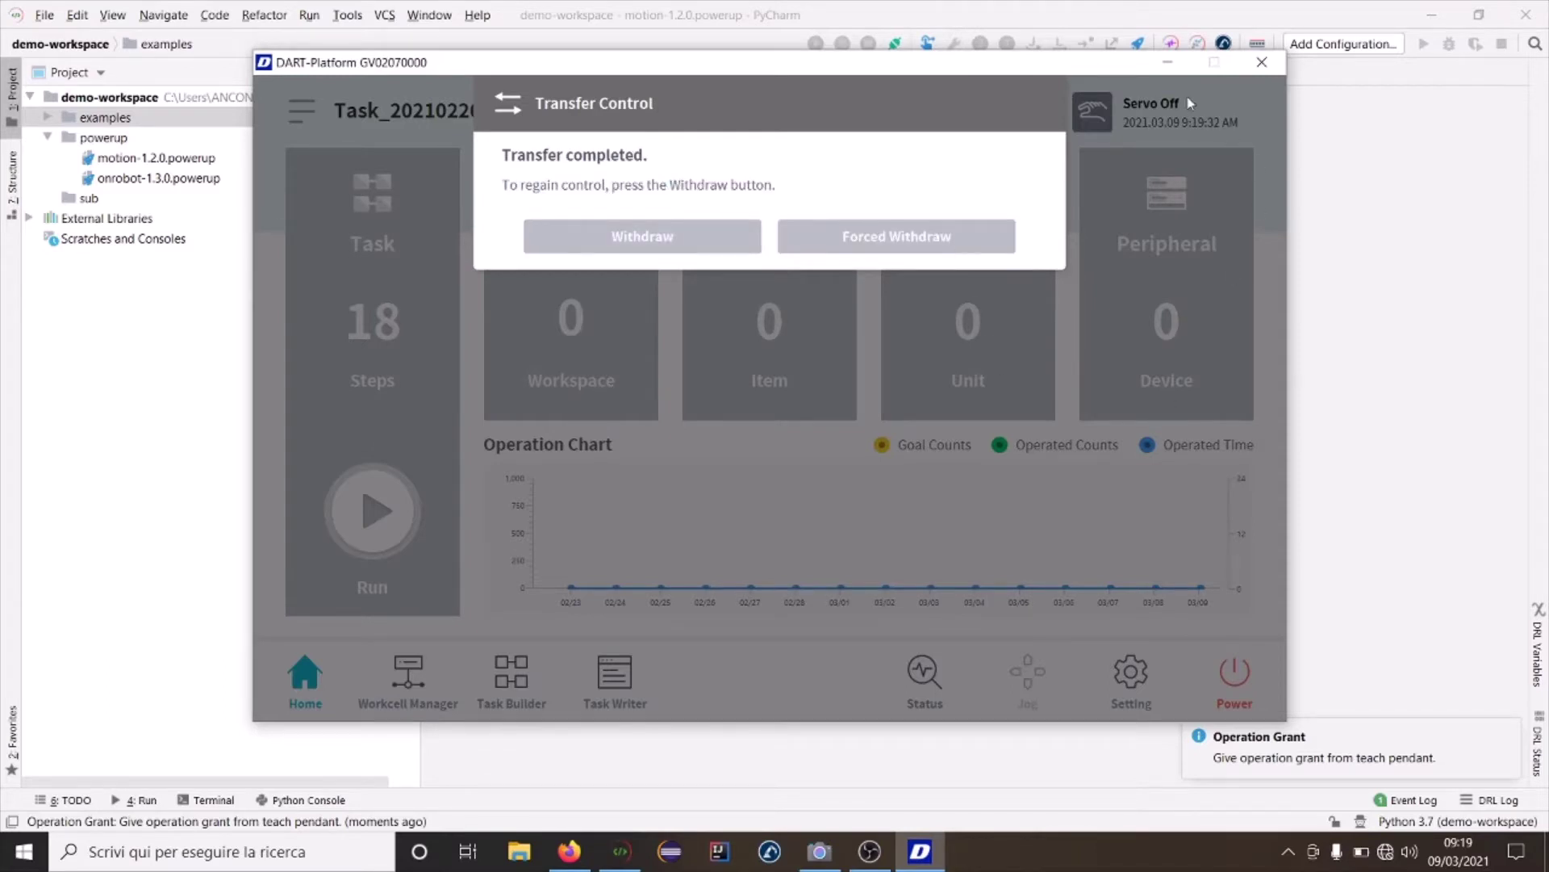
left_click(1168, 63)
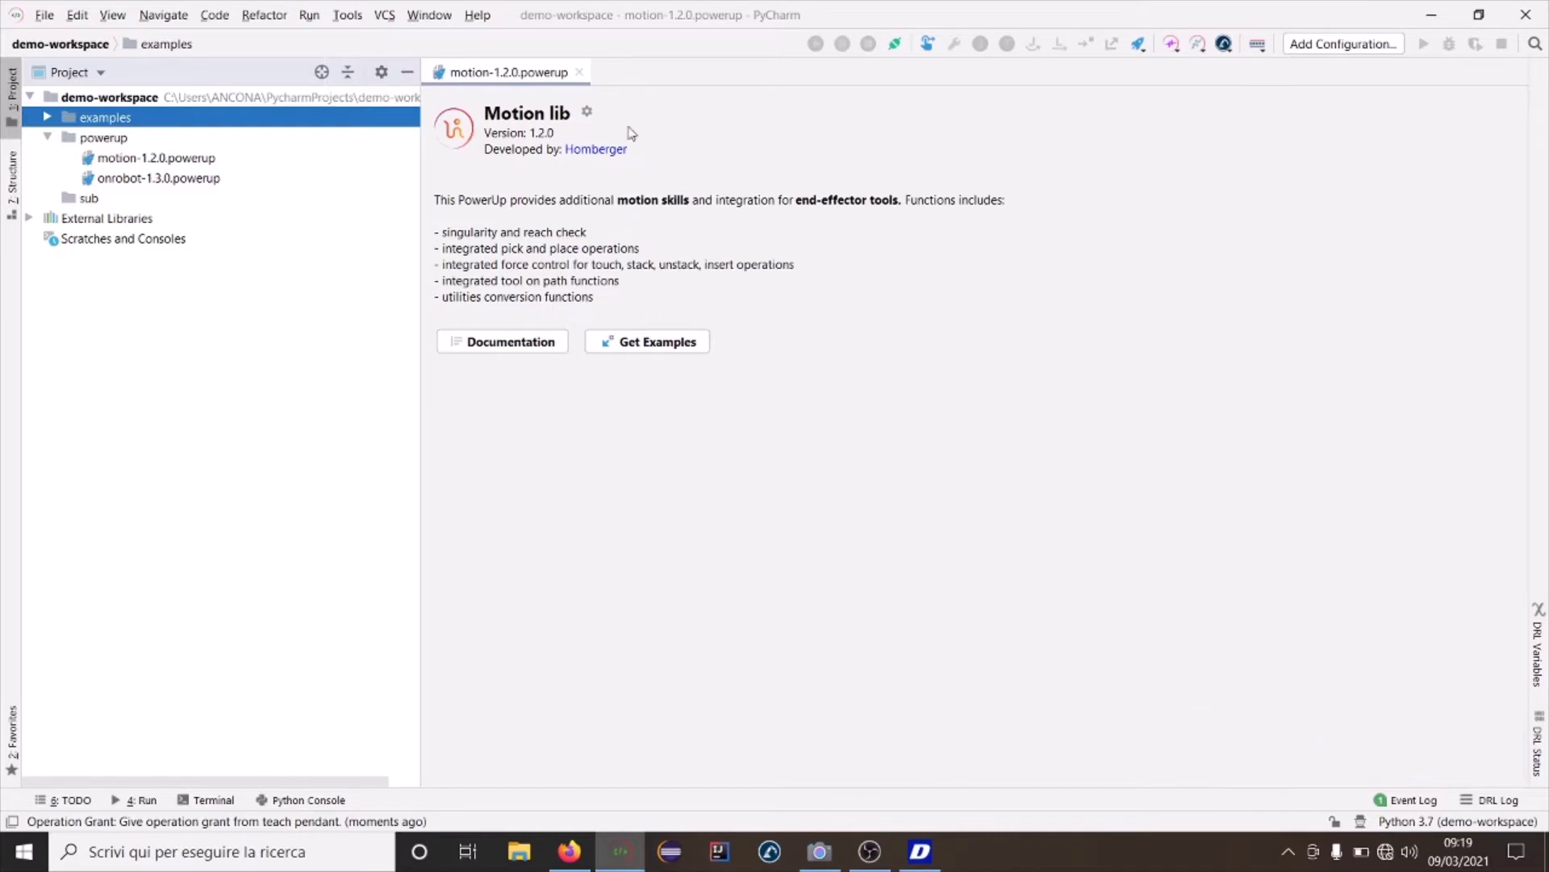
- Install the Motion lib PowerUp on the robot and acknowledge completion
left_click(587, 114)
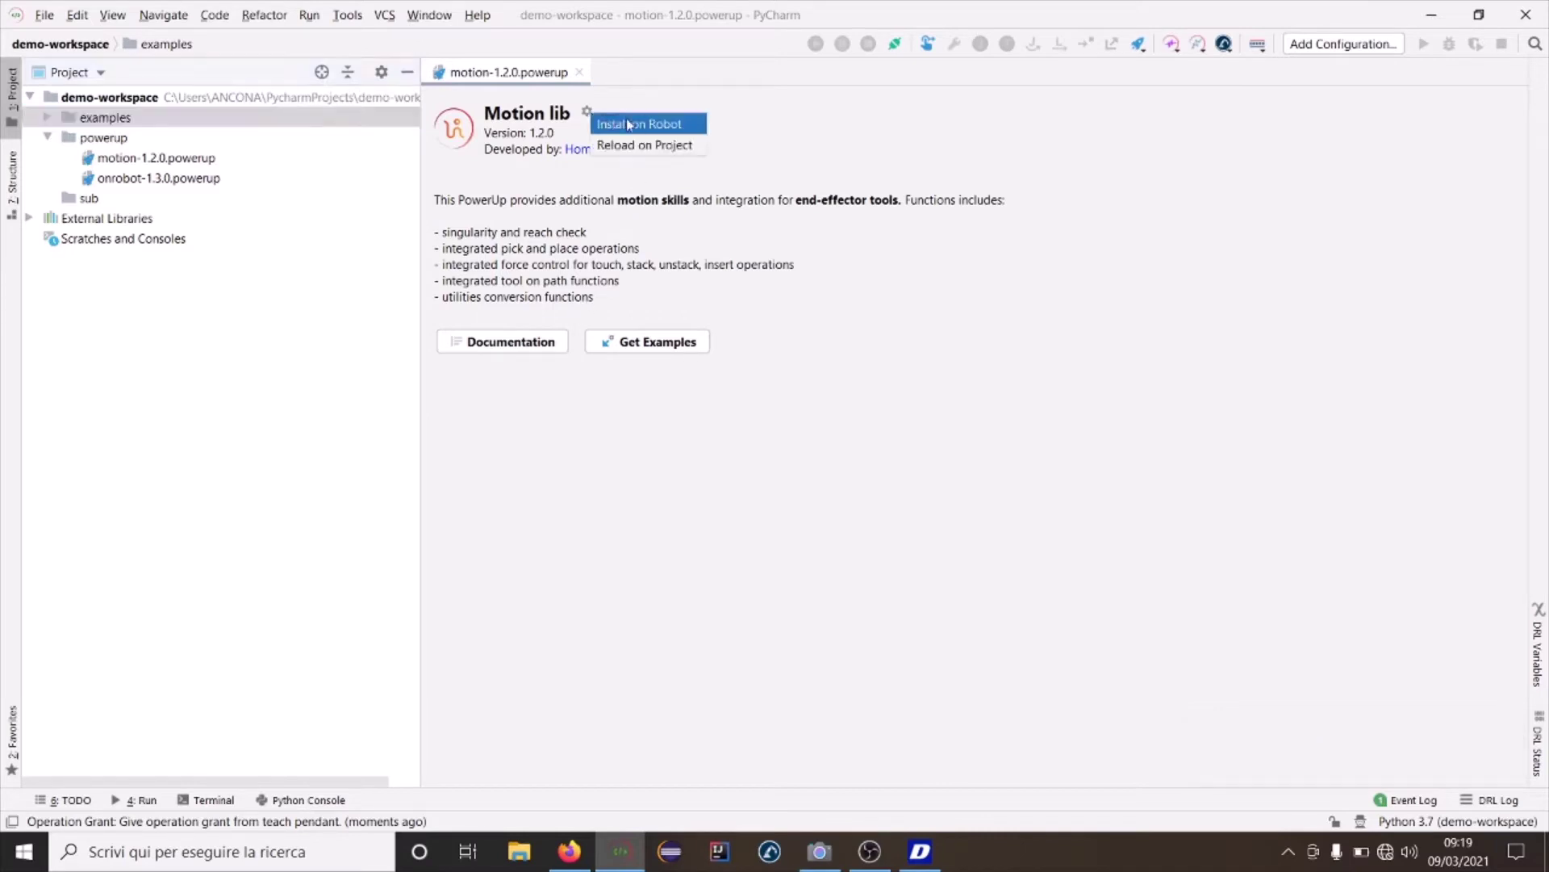
left_click(695, 125)
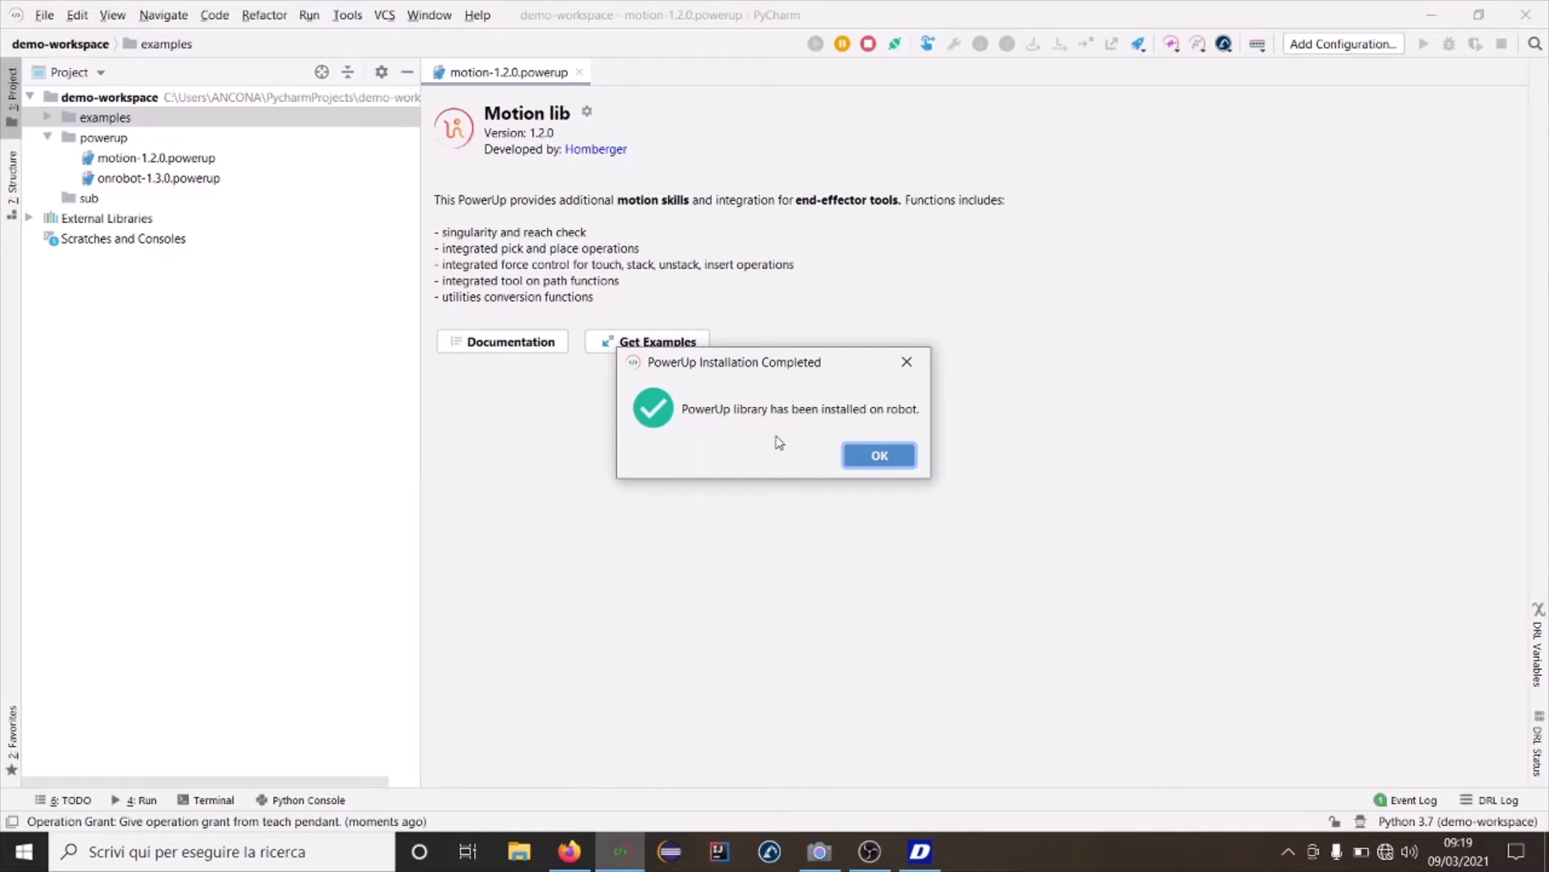
left_click(857, 457)
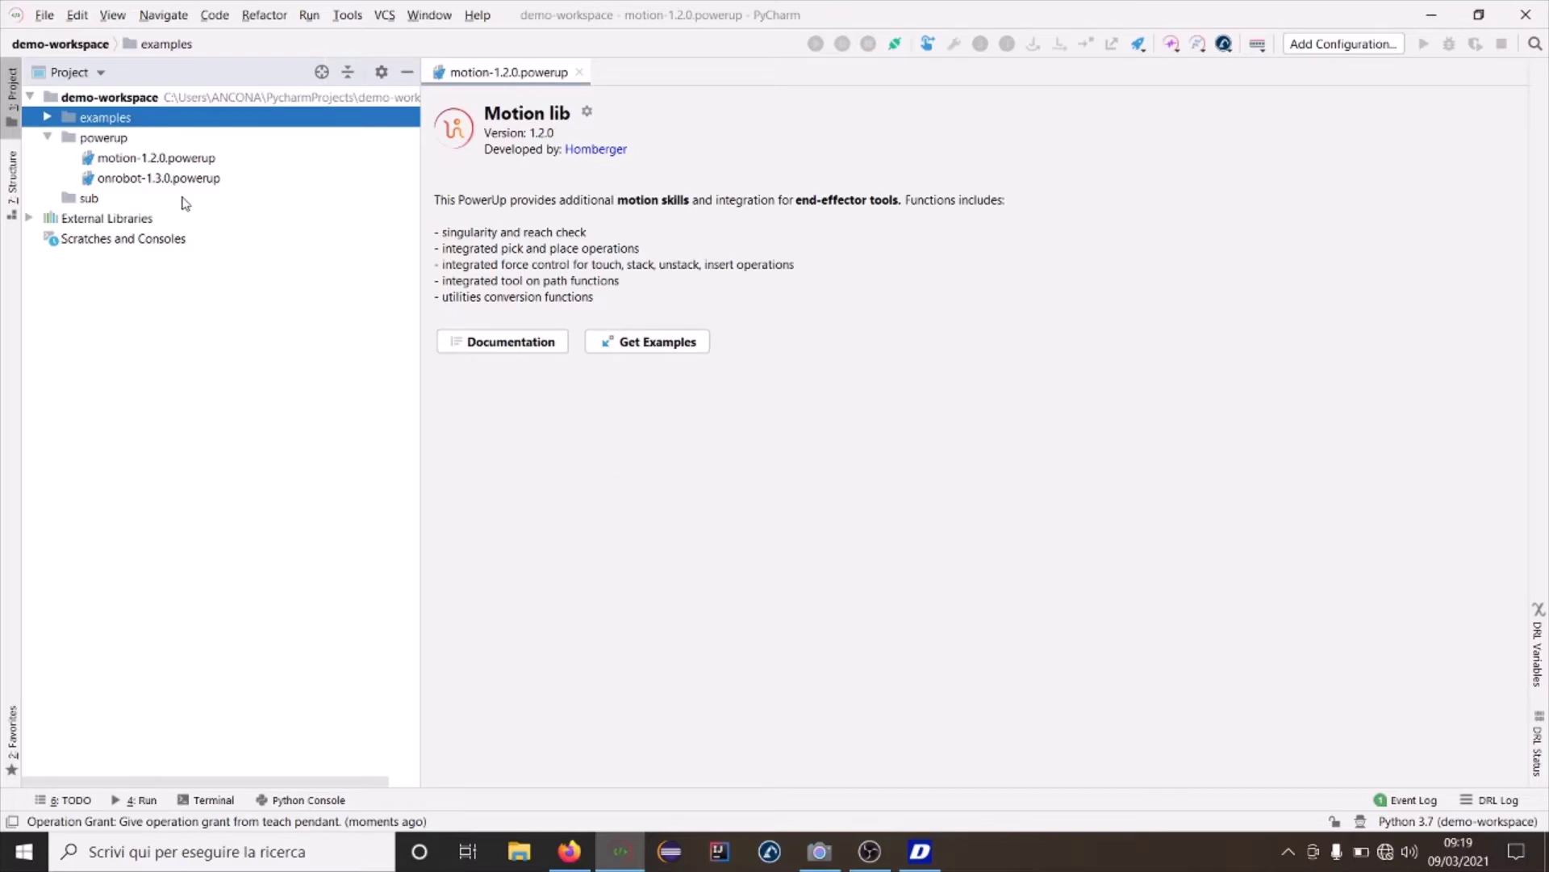
- Install the OnRobot PowerUp on the robot and close its page
double_click(143, 182)
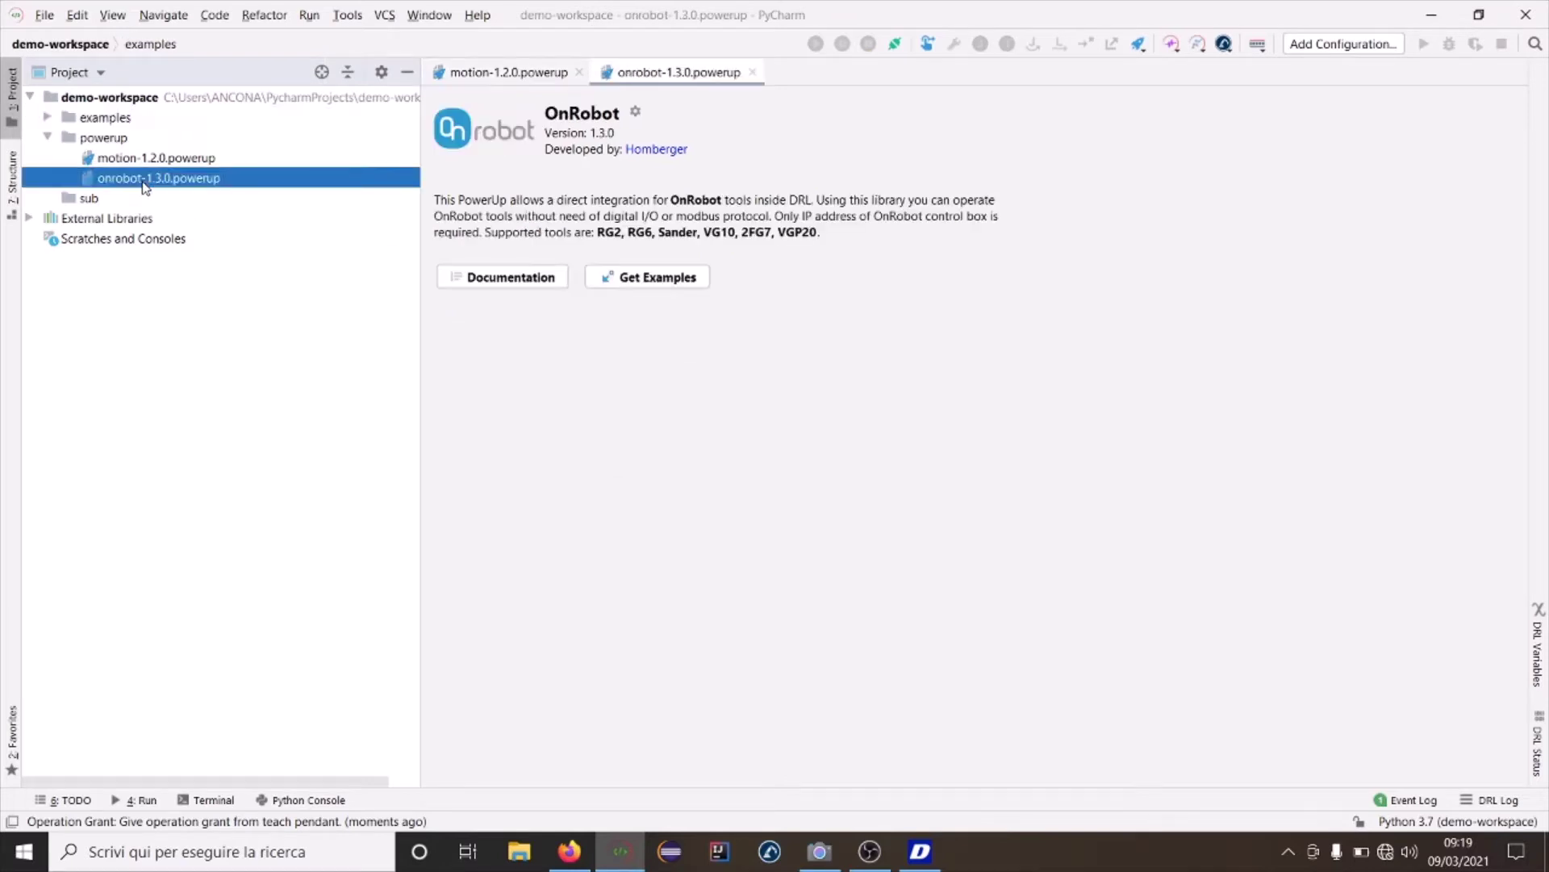
left_click(635, 111)
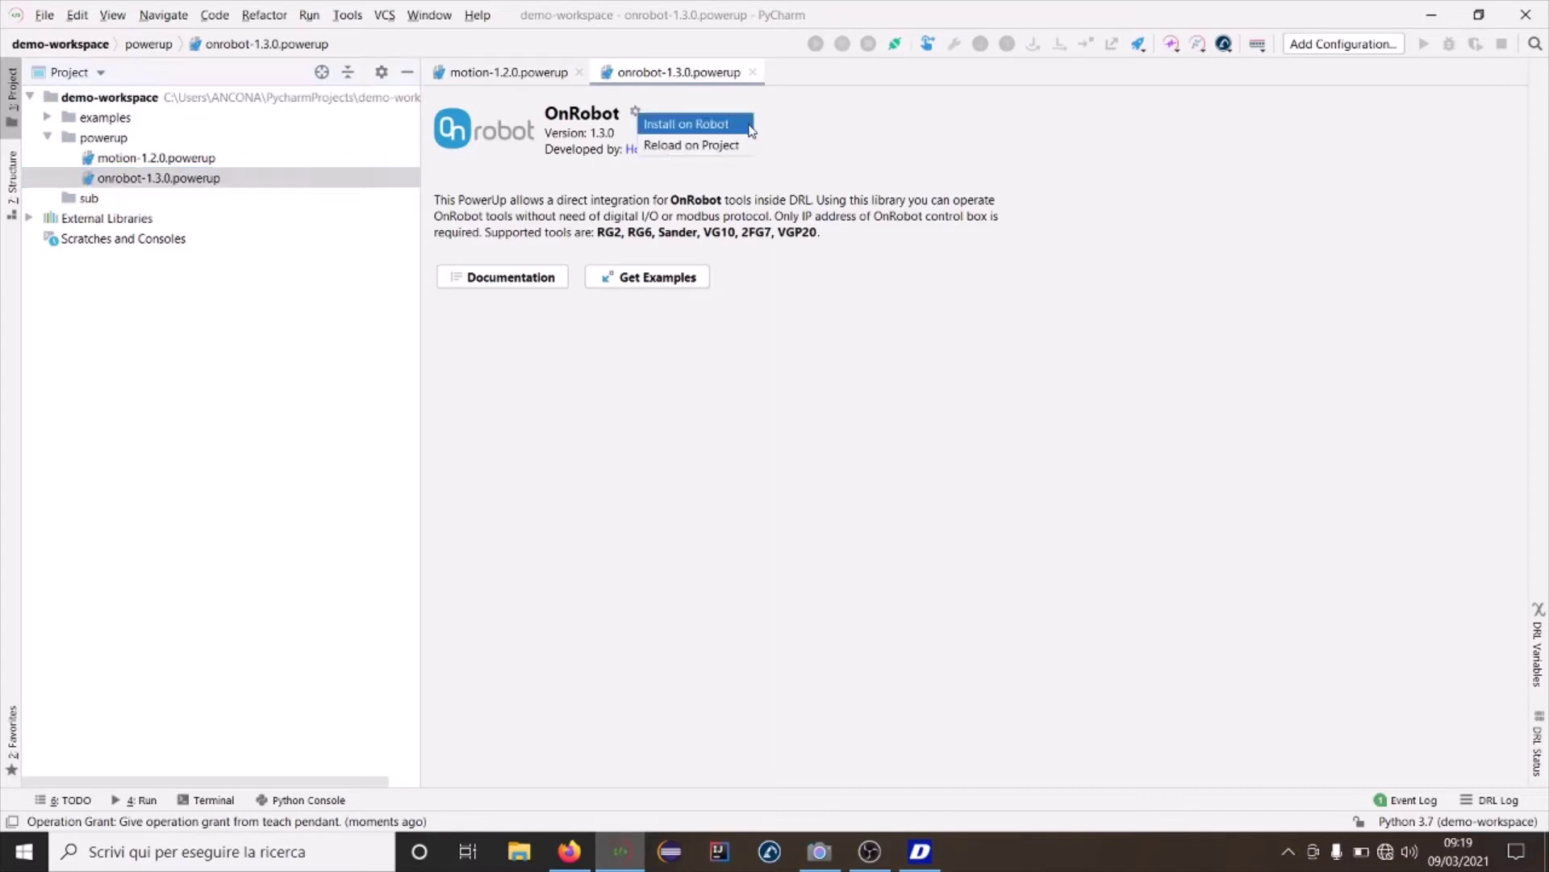
left_click(686, 123)
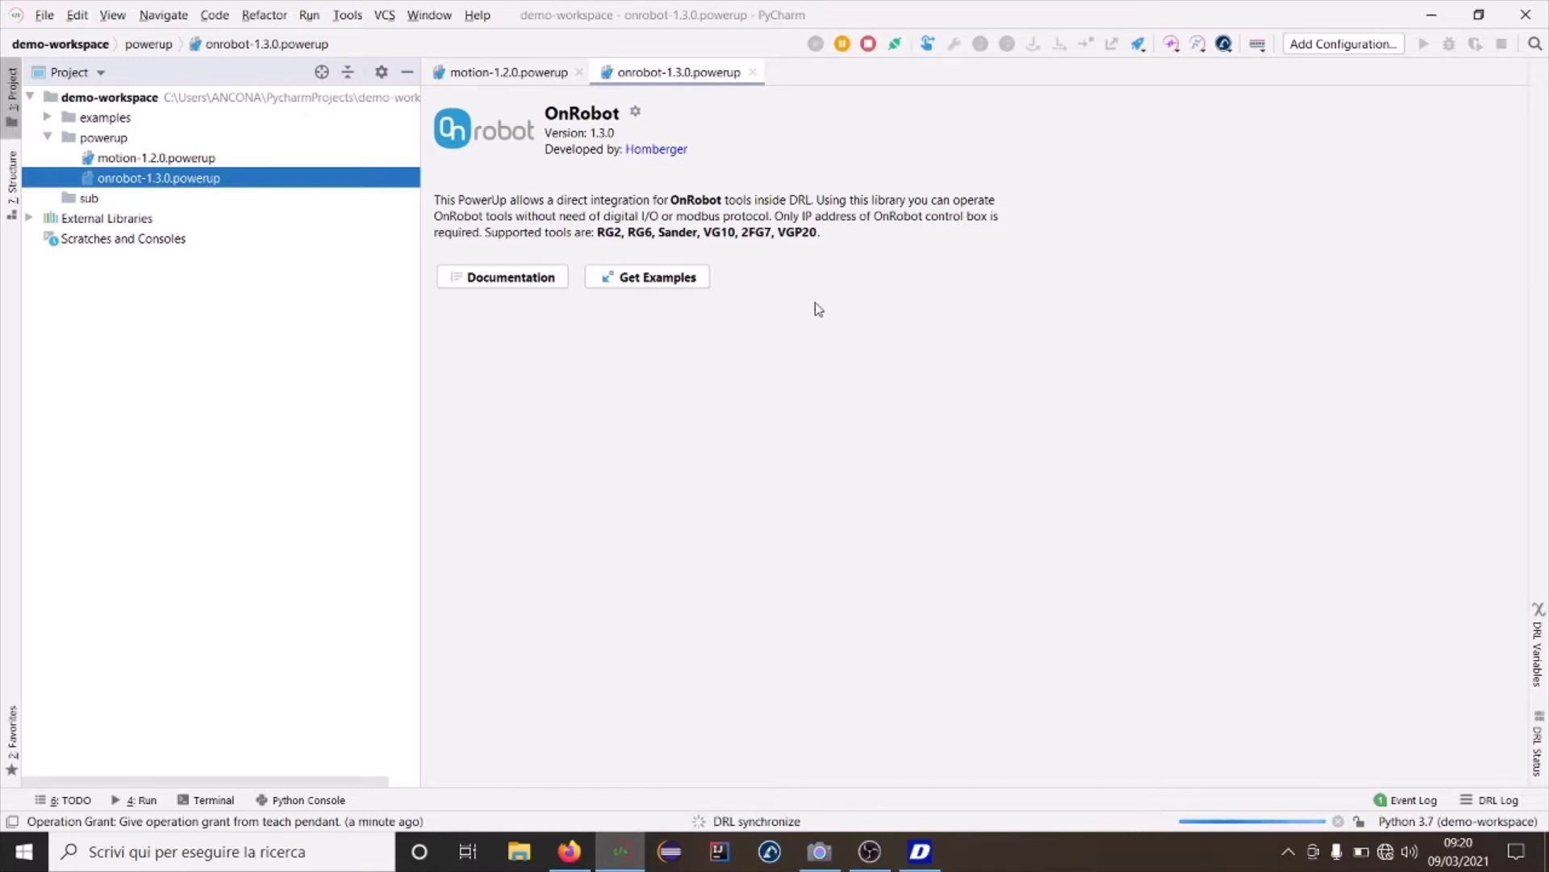
left_click(906, 454)
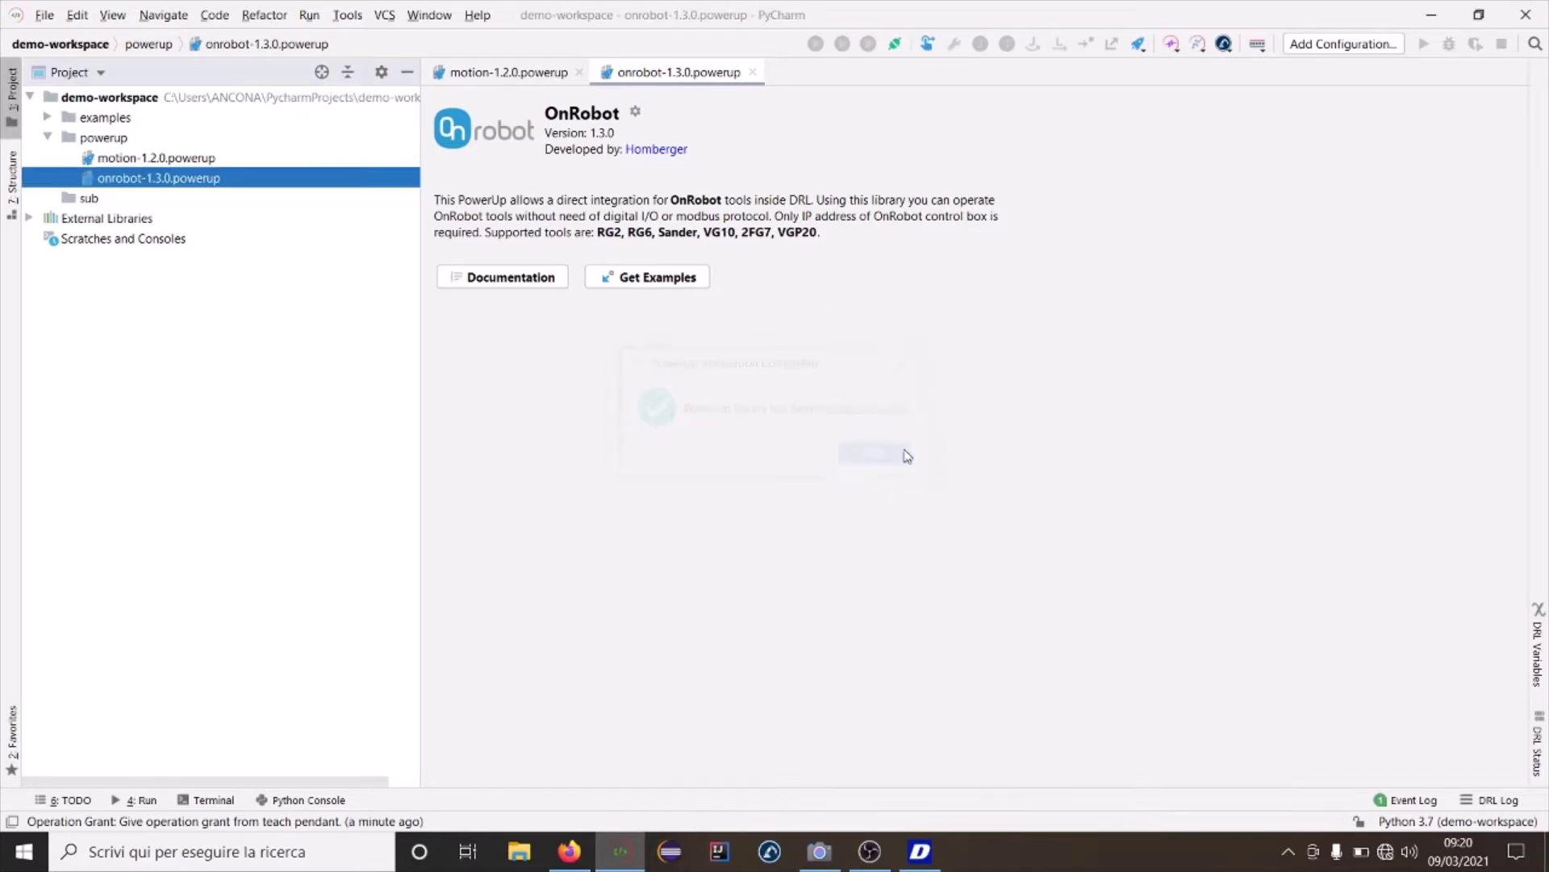
left_click(752, 73)
- Create a new Python file pick_and_place.py in the demo-workspace root
left_click(579, 73)
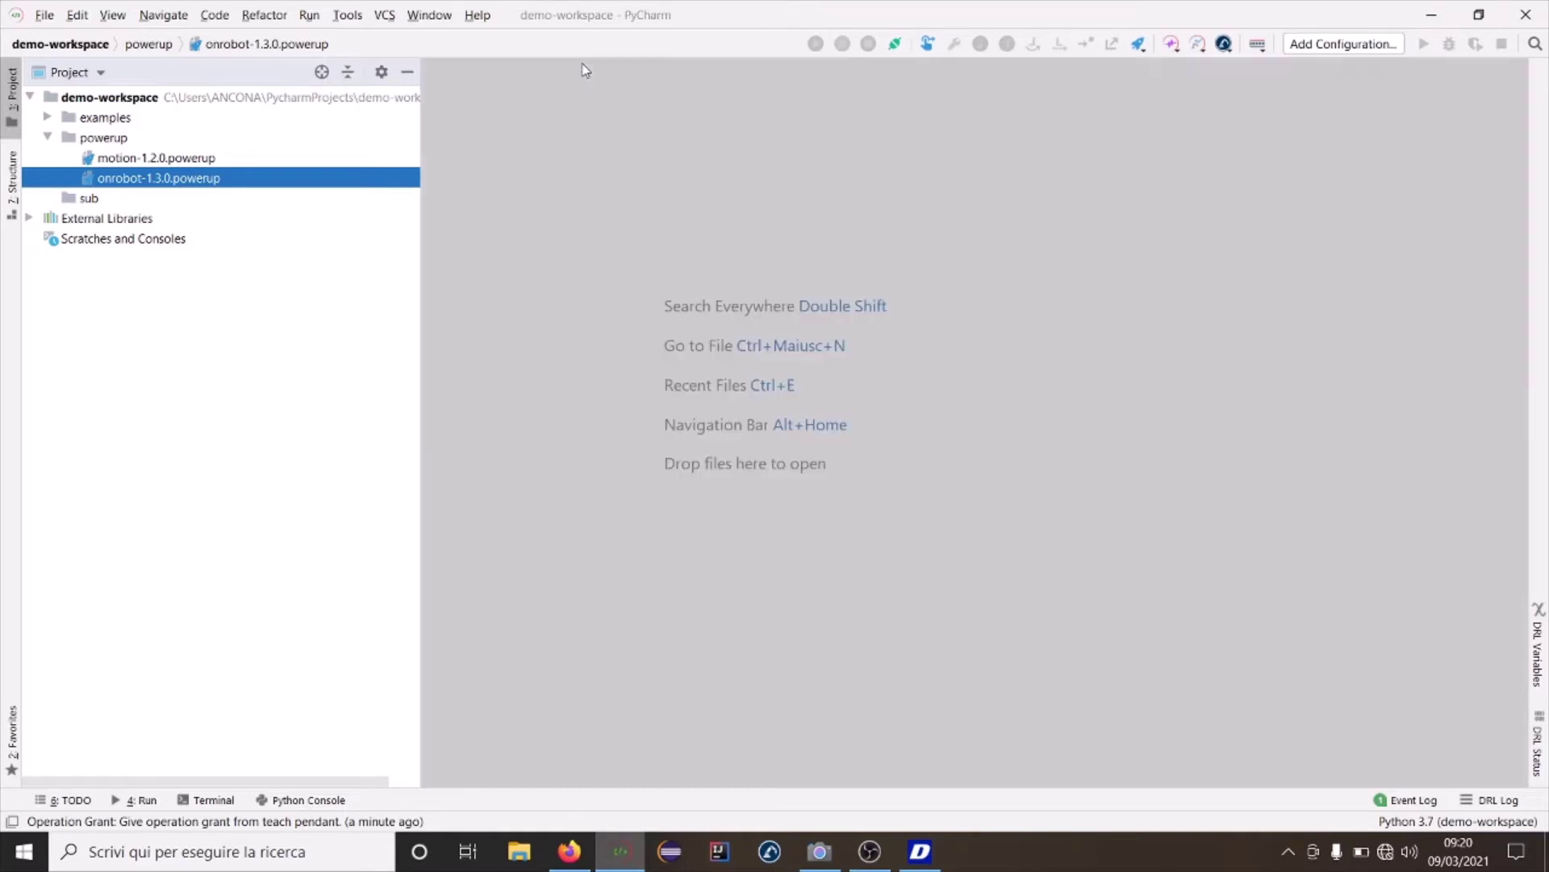
left_click(295, 102)
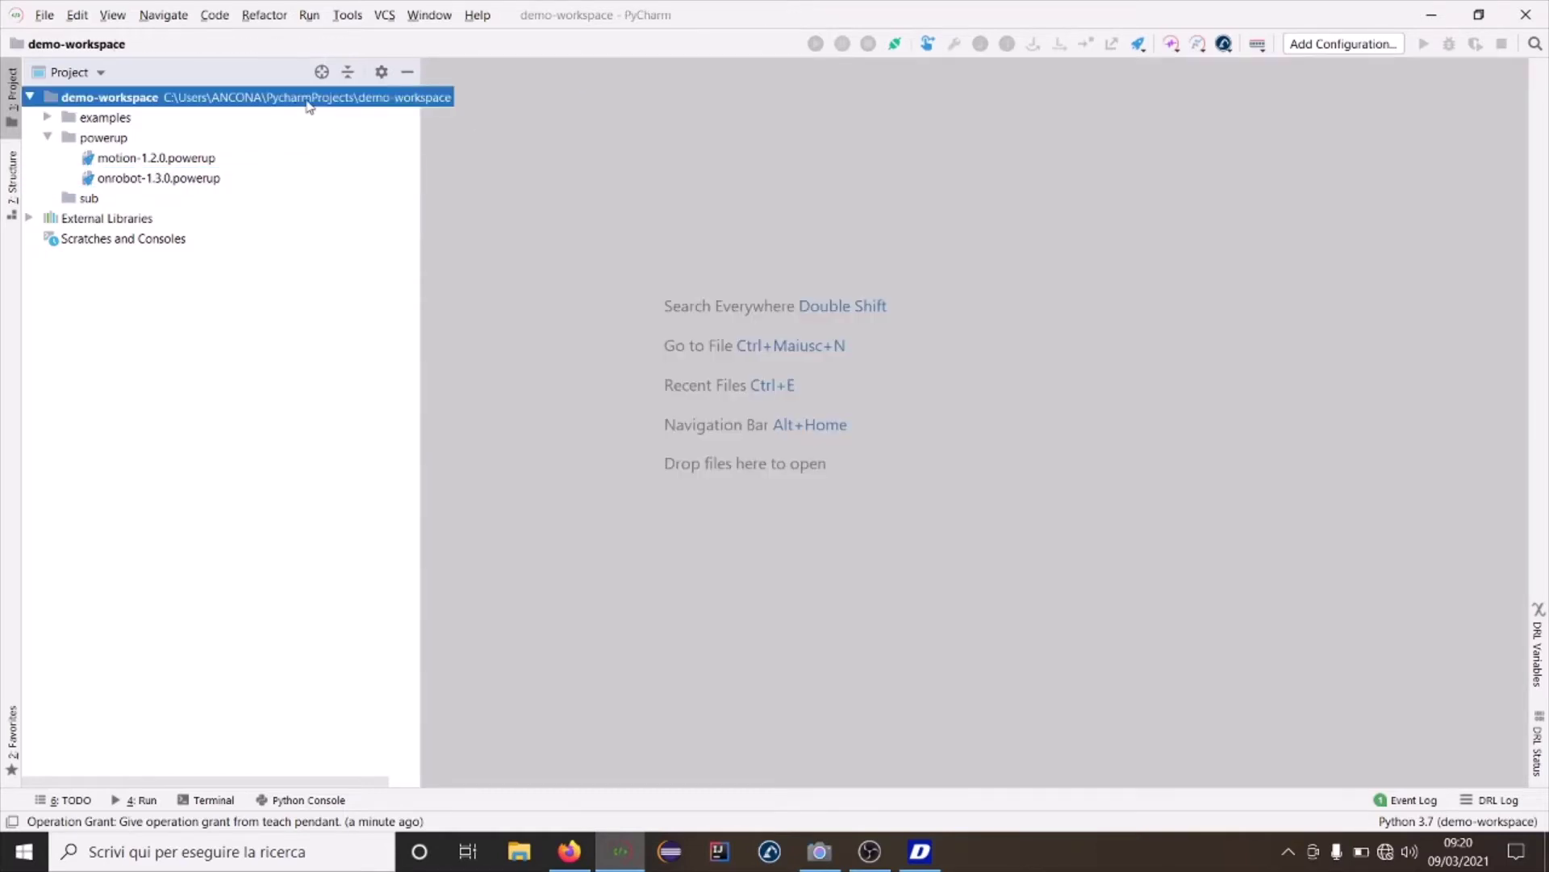
right_click(308, 107)
mouse_move(363, 111)
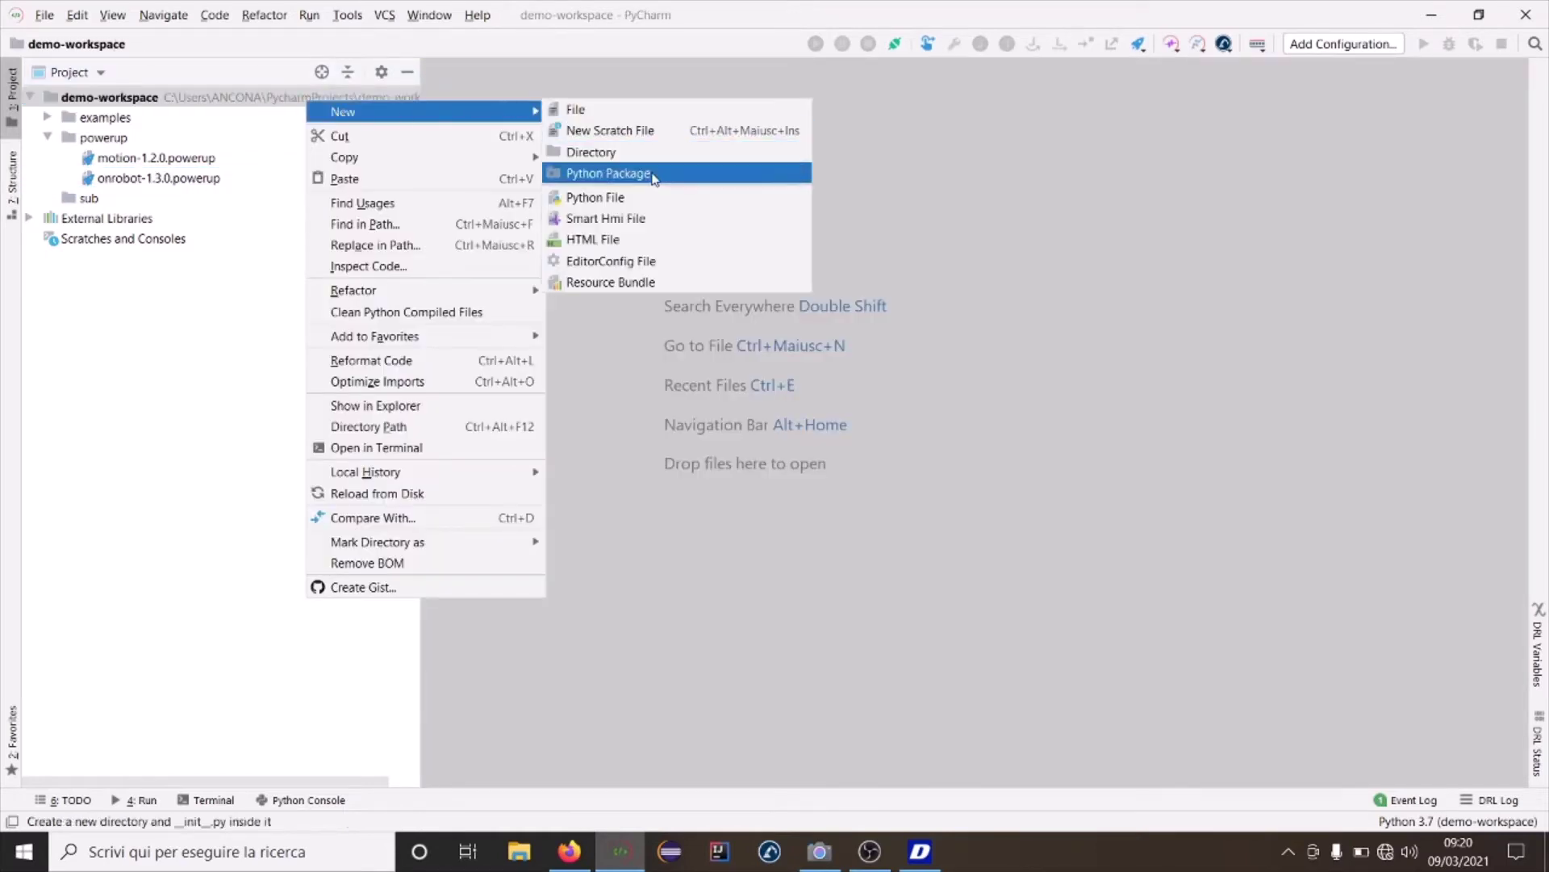
left_click(648, 197)
type("pick")
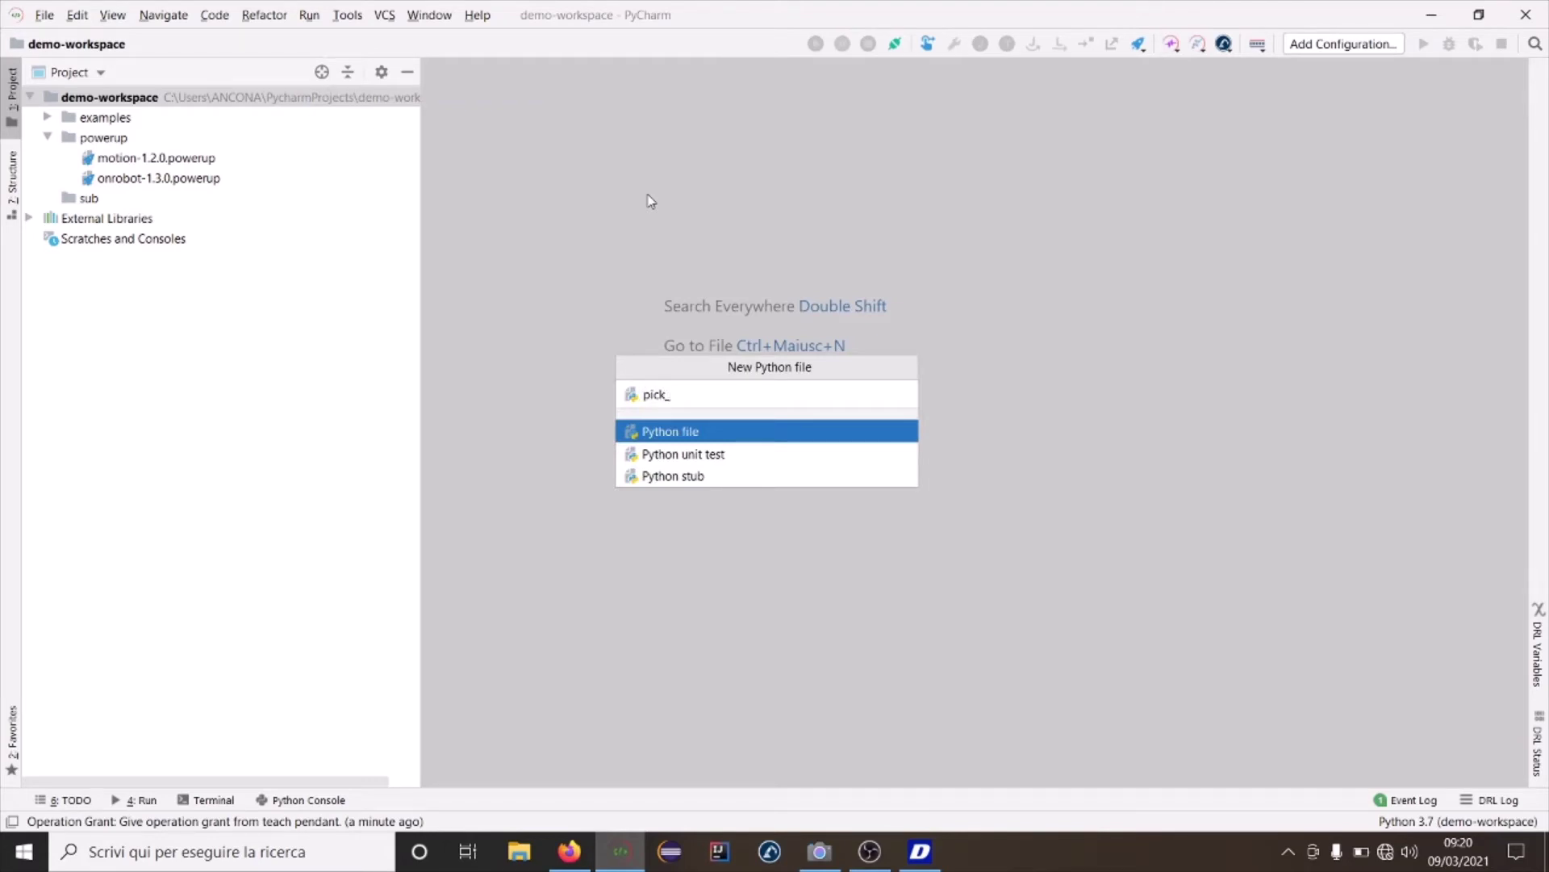
type("_and_place")
key("Return")
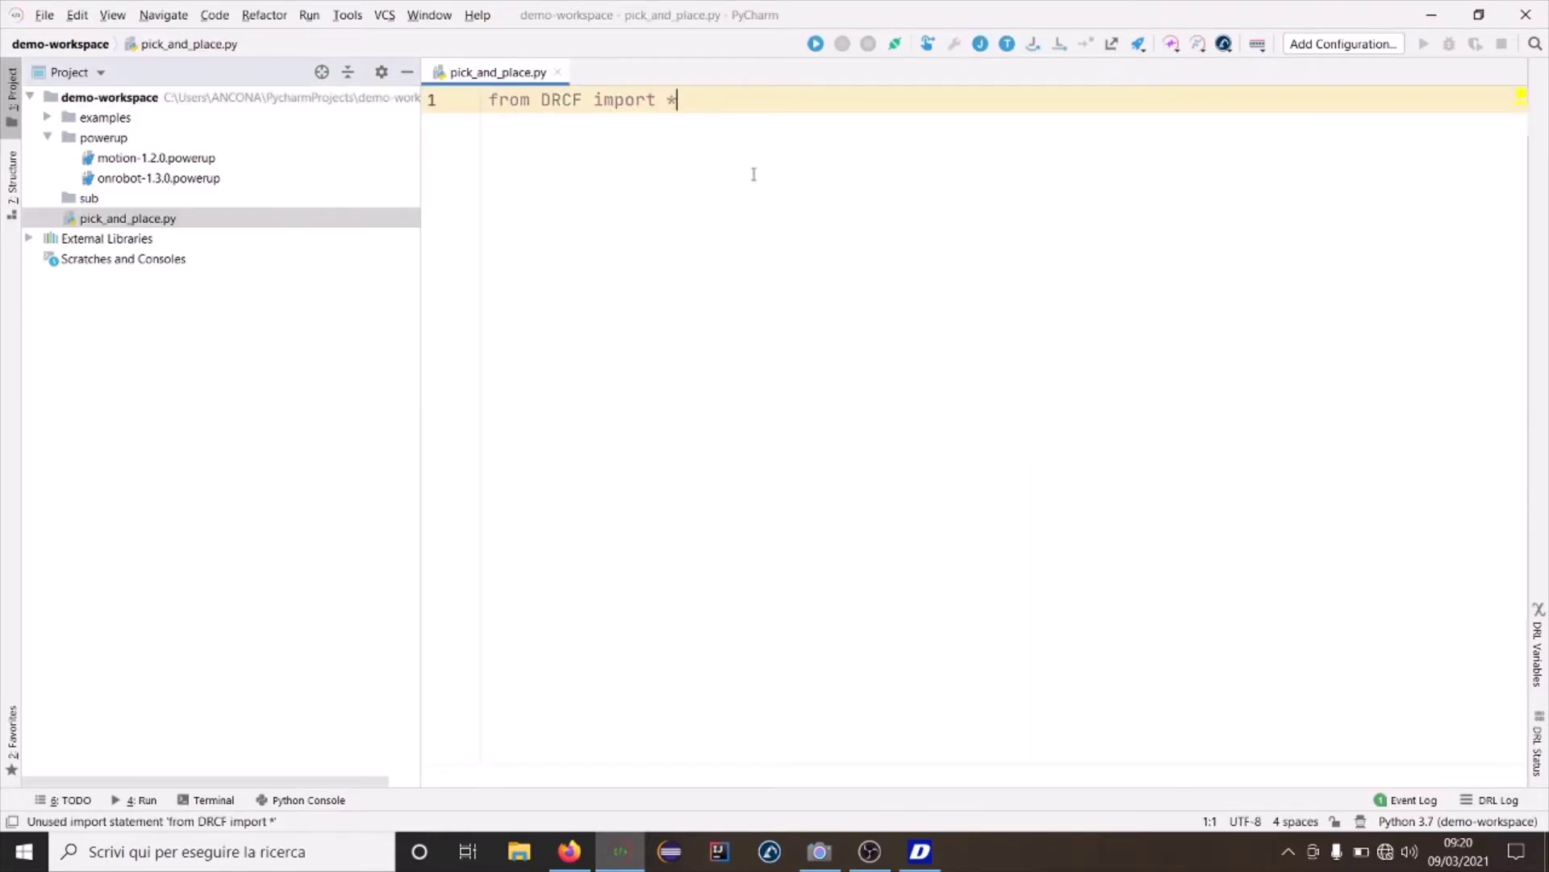
- Add 'import powerup.motion as motion' on line 2 below the DRCF import
key("Return")
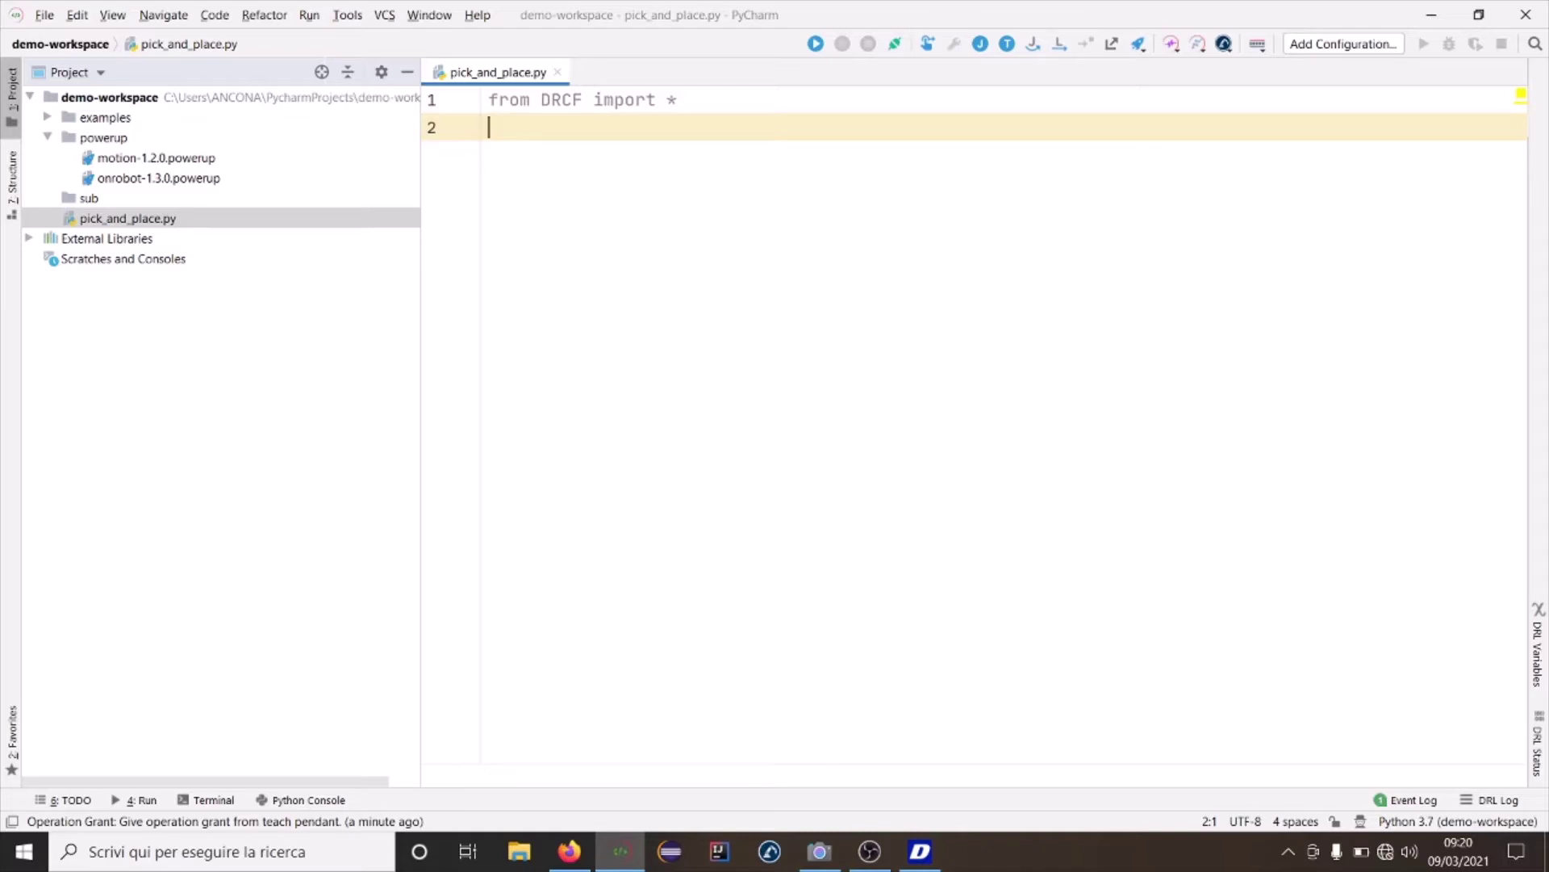
type("po")
key("BackSpace")
key("BackSpace")
type("im")
key("Return")
type("import pow")
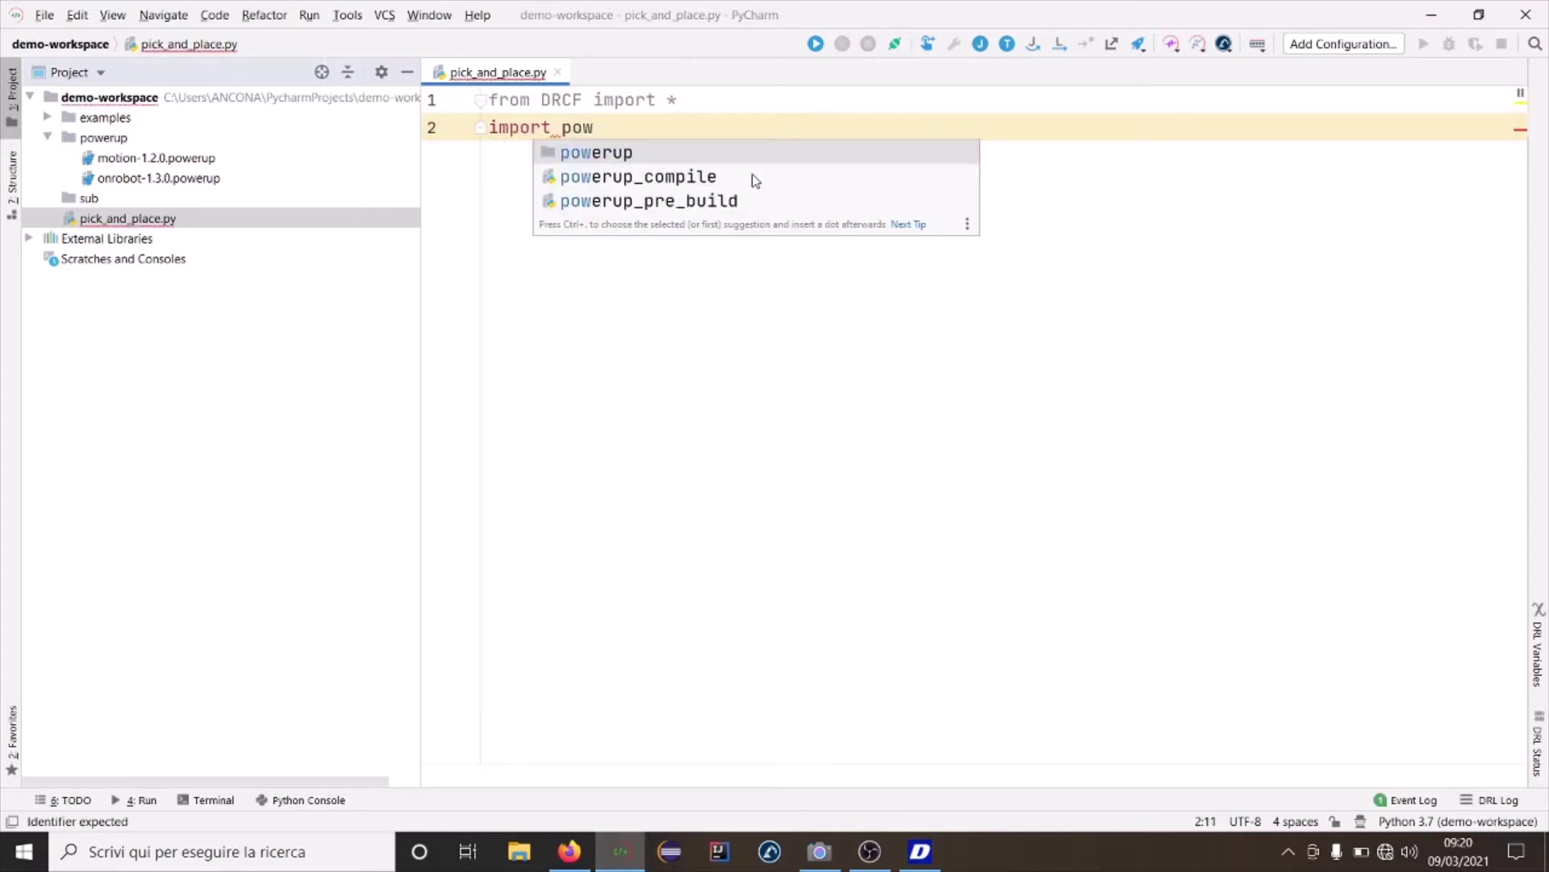
key("Escape")
type(".")
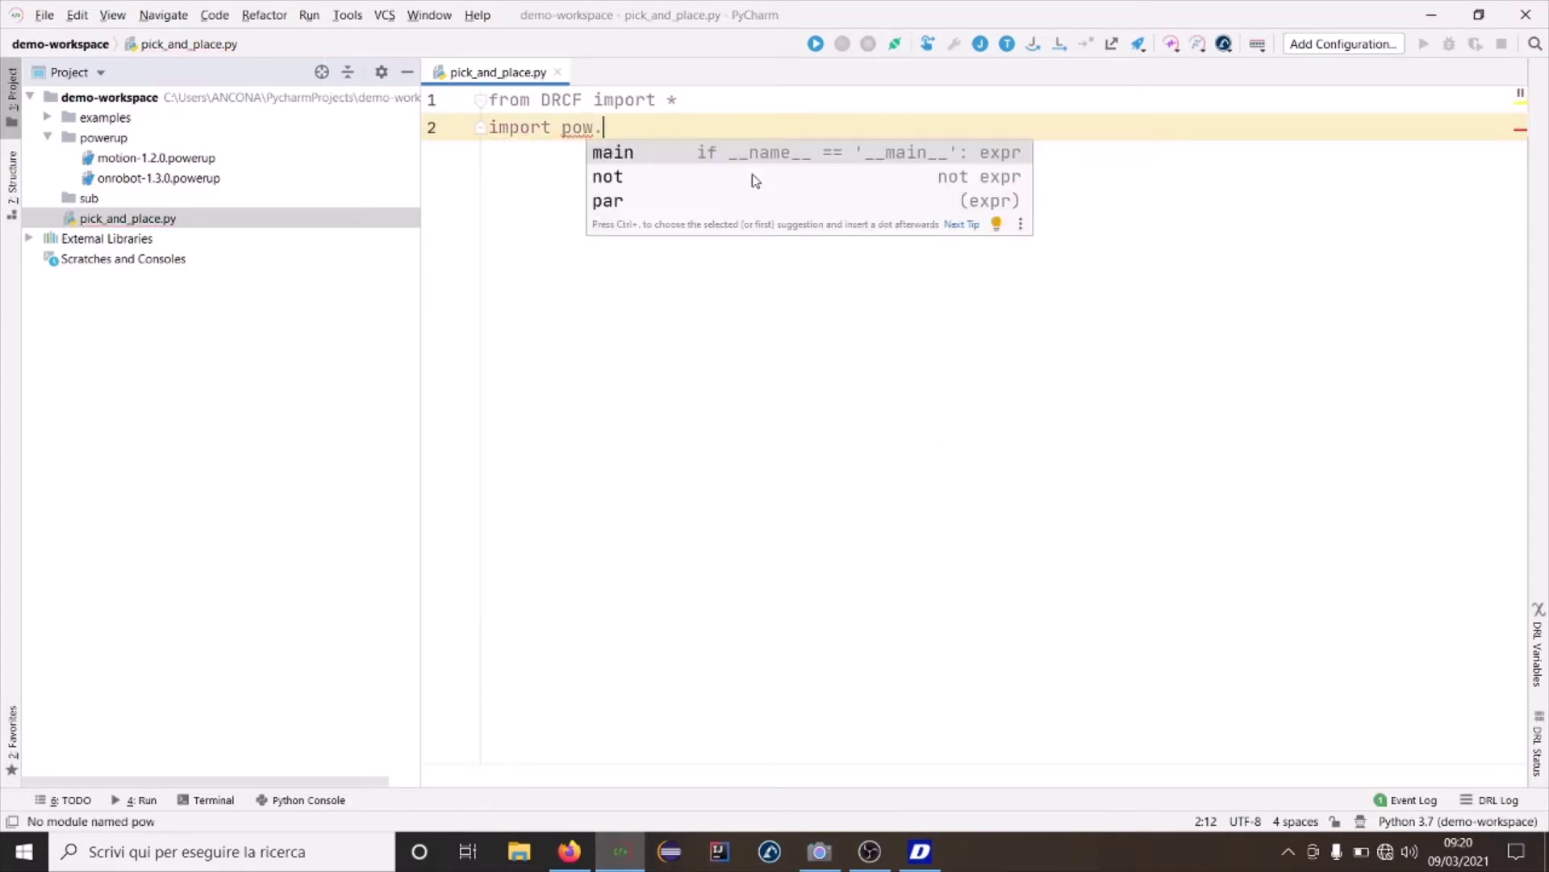
key("BackSpace")
type("w")
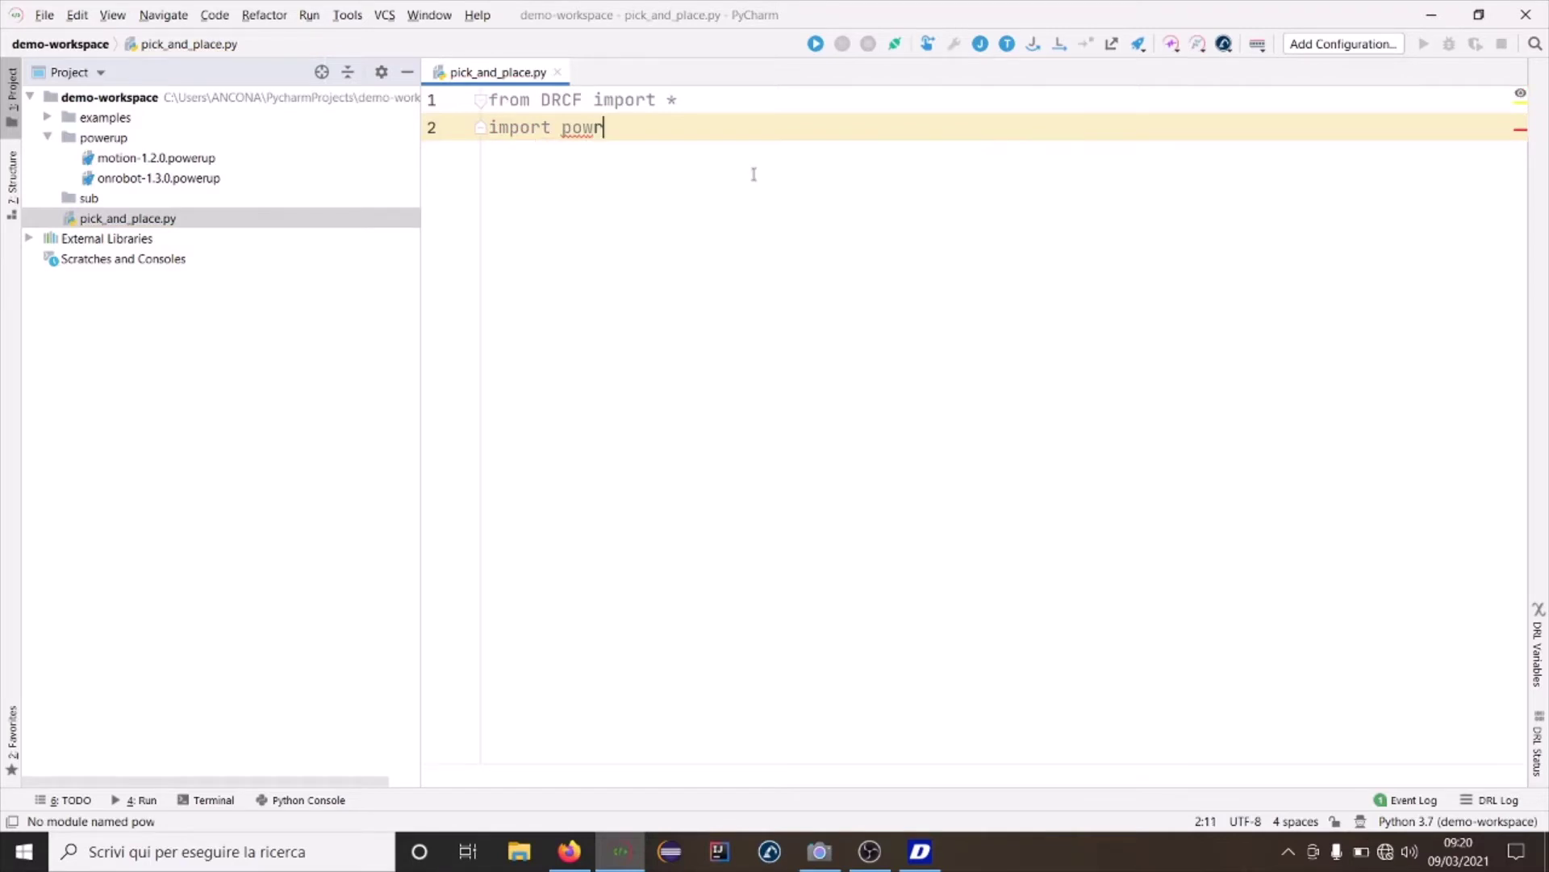
key("Return")
type(".")
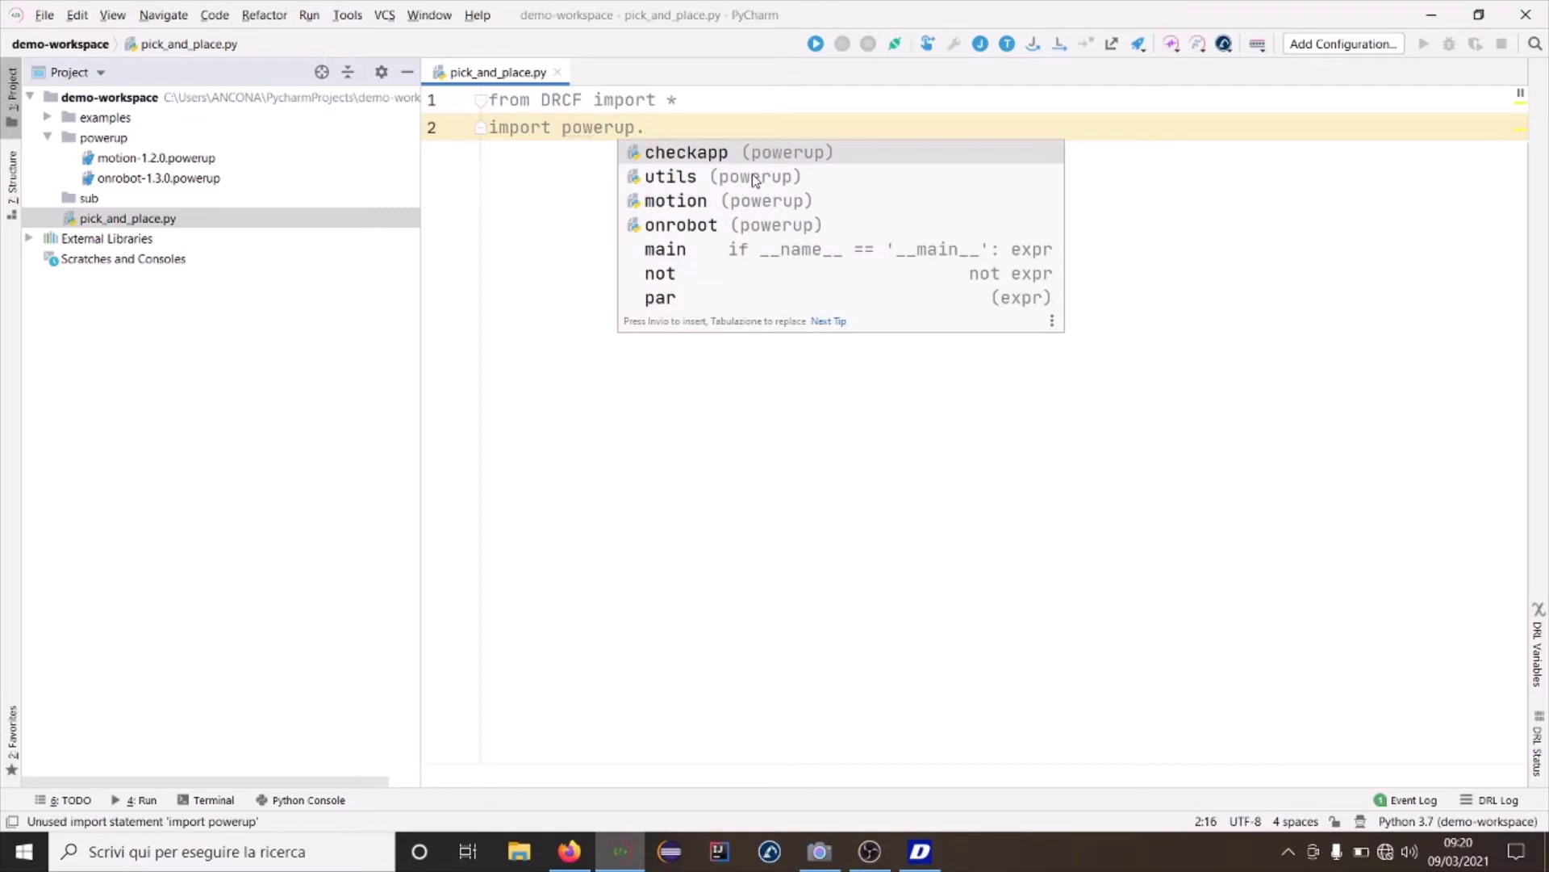
key("Down")
key("Down")
key("Return")
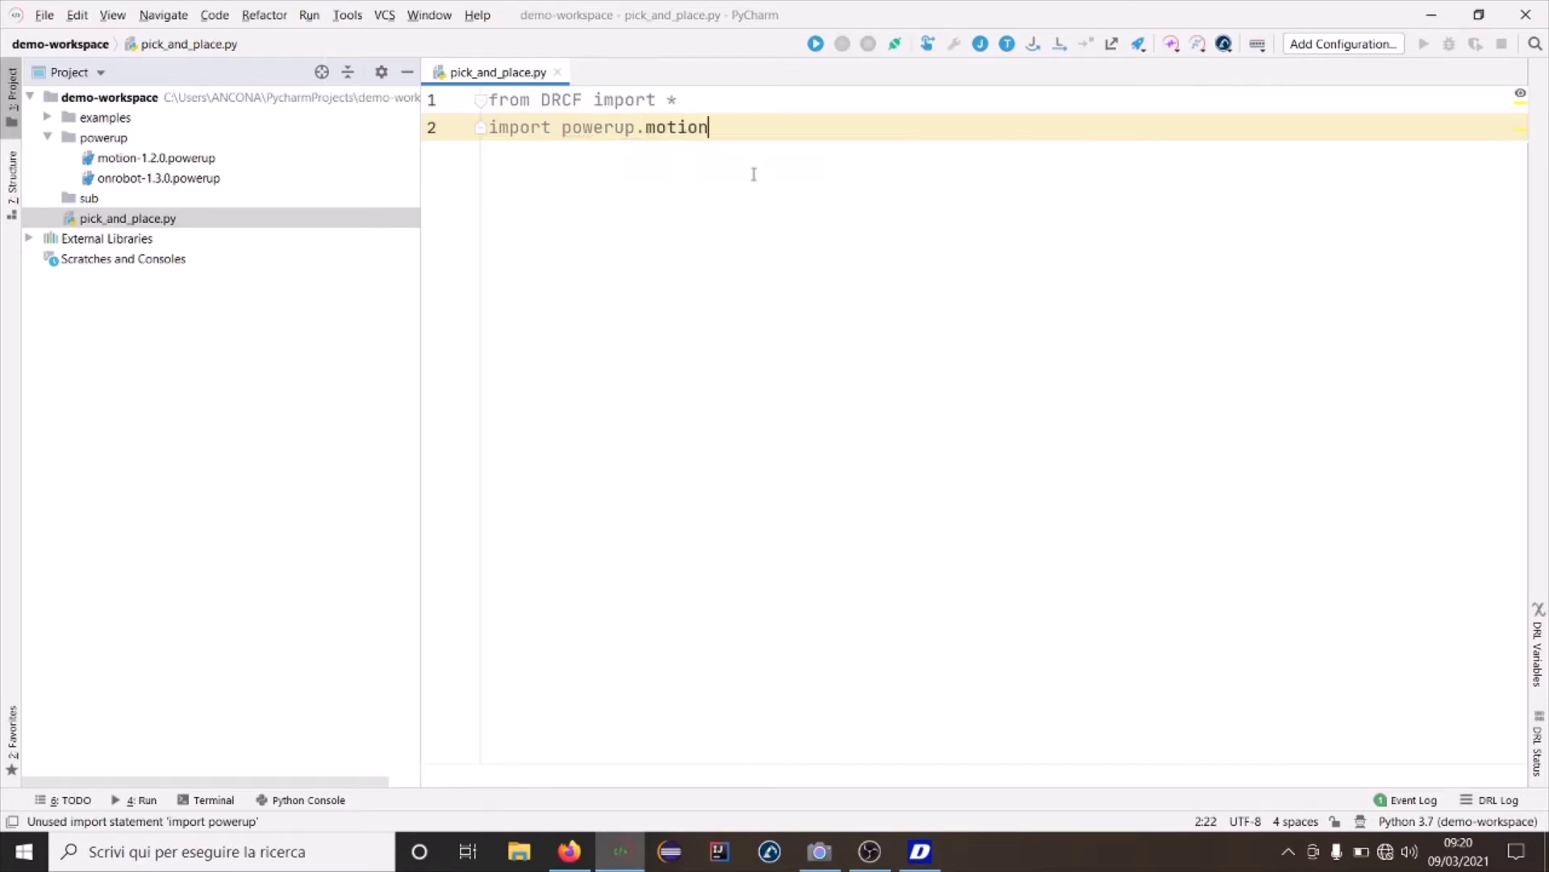
type(" as motion")
key("Return")
type("im")
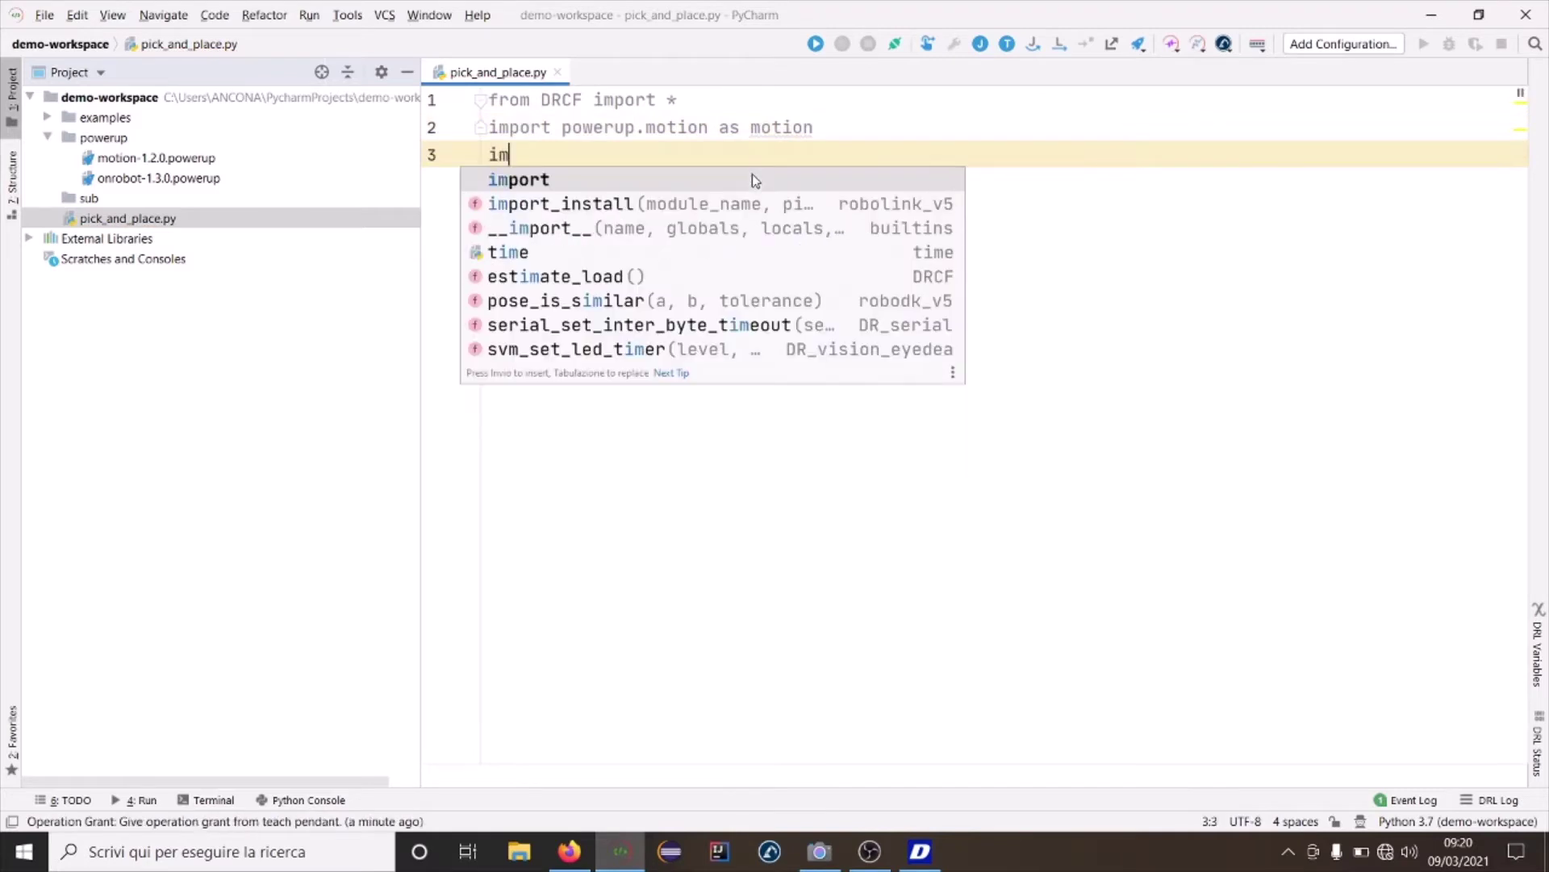
- Add 'import powerup.onrobot as onrobot' on line 3, followed by blank lines
key("Return")
type("port po")
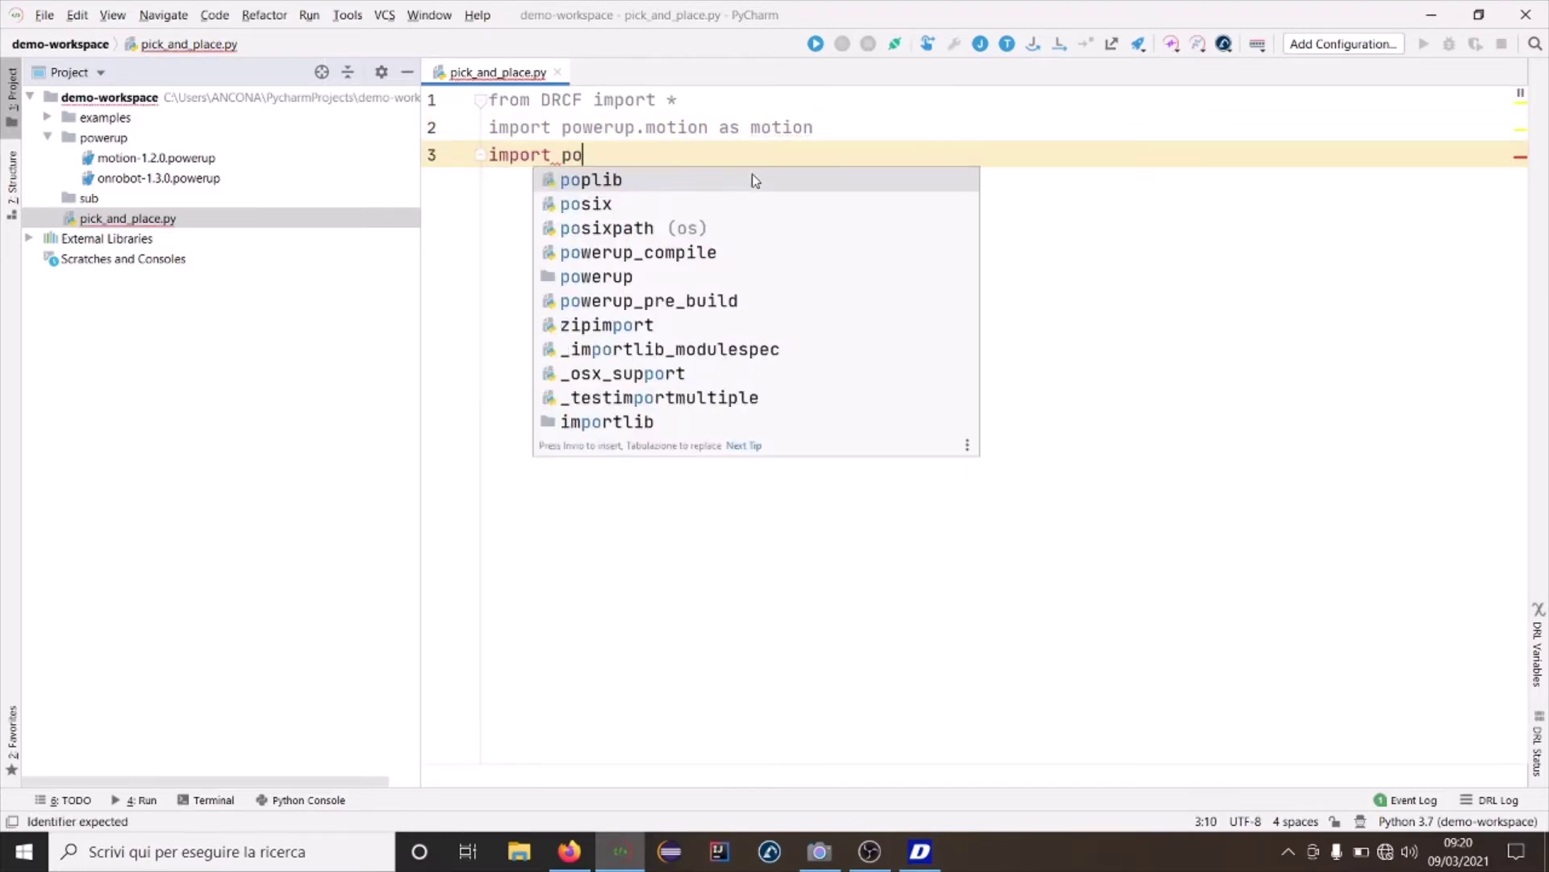
type("w")
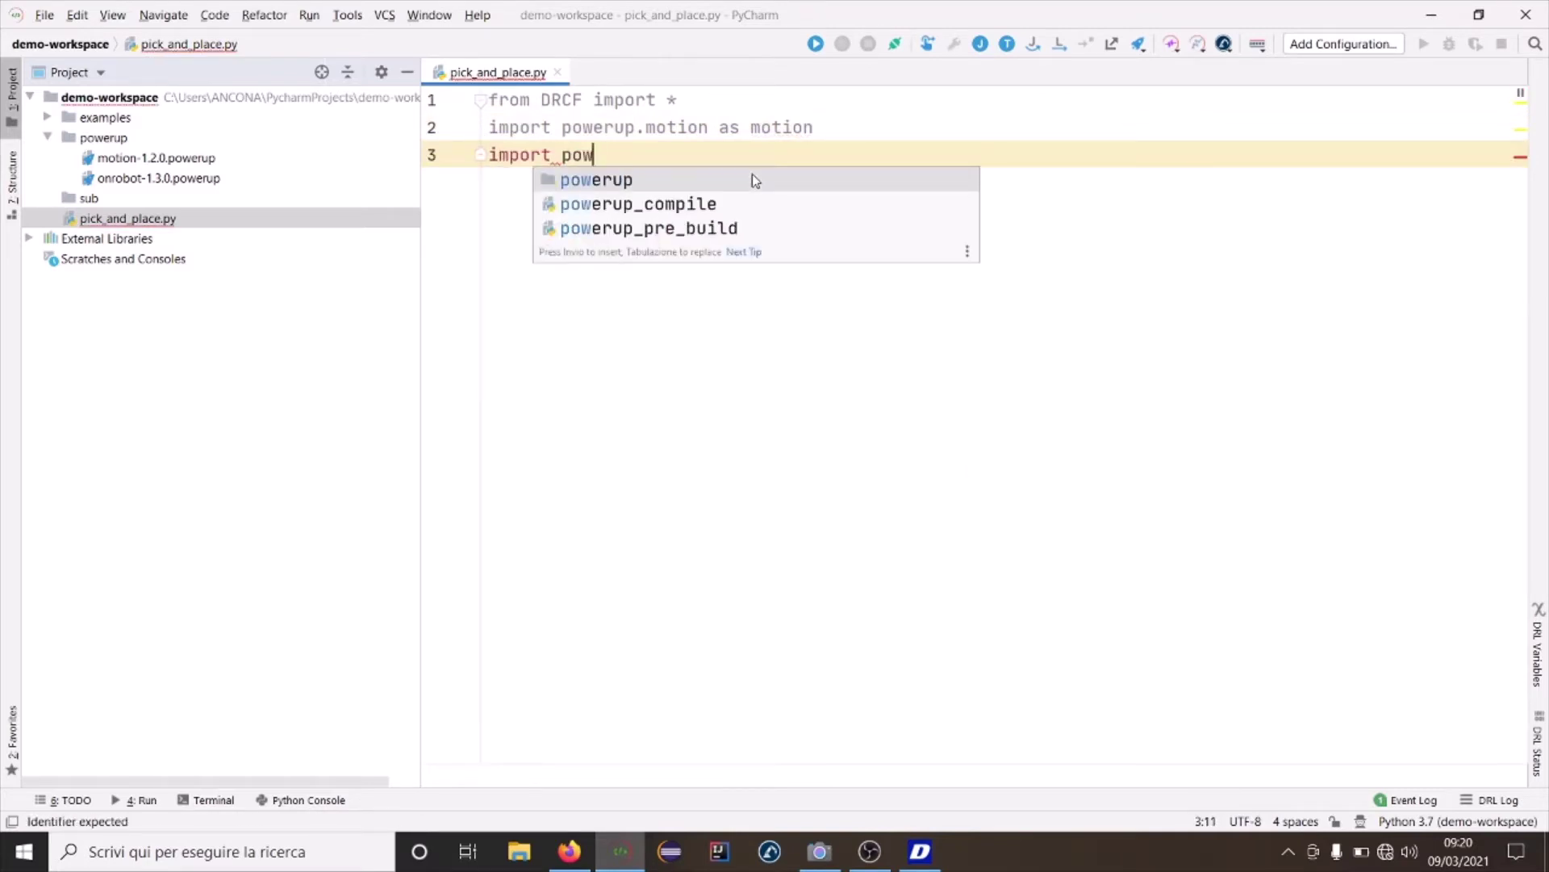
key("Escape")
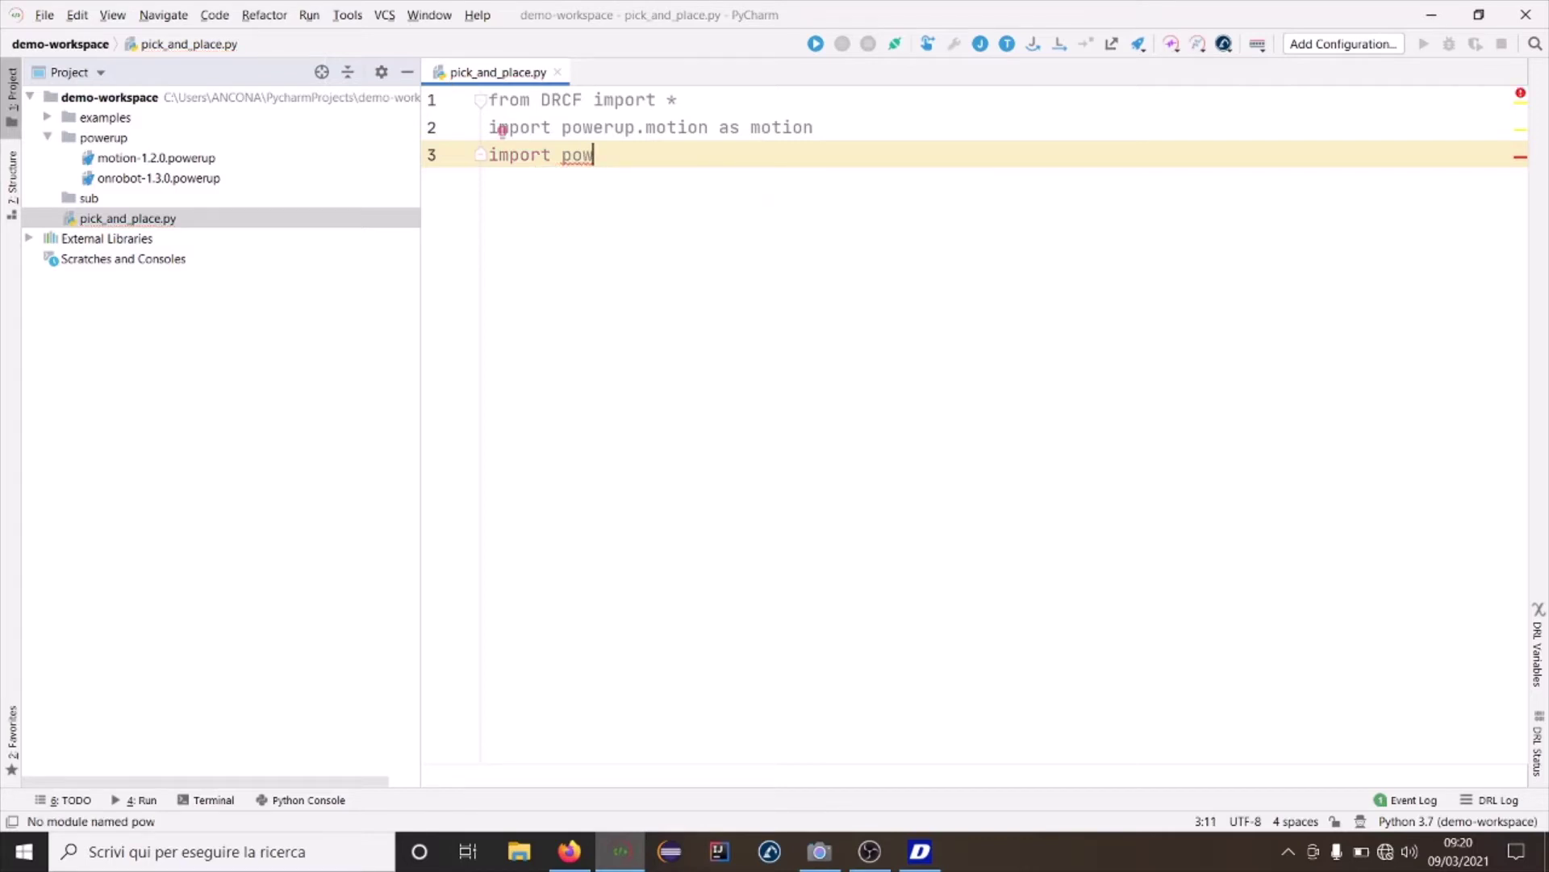
key("Return")
type(".")
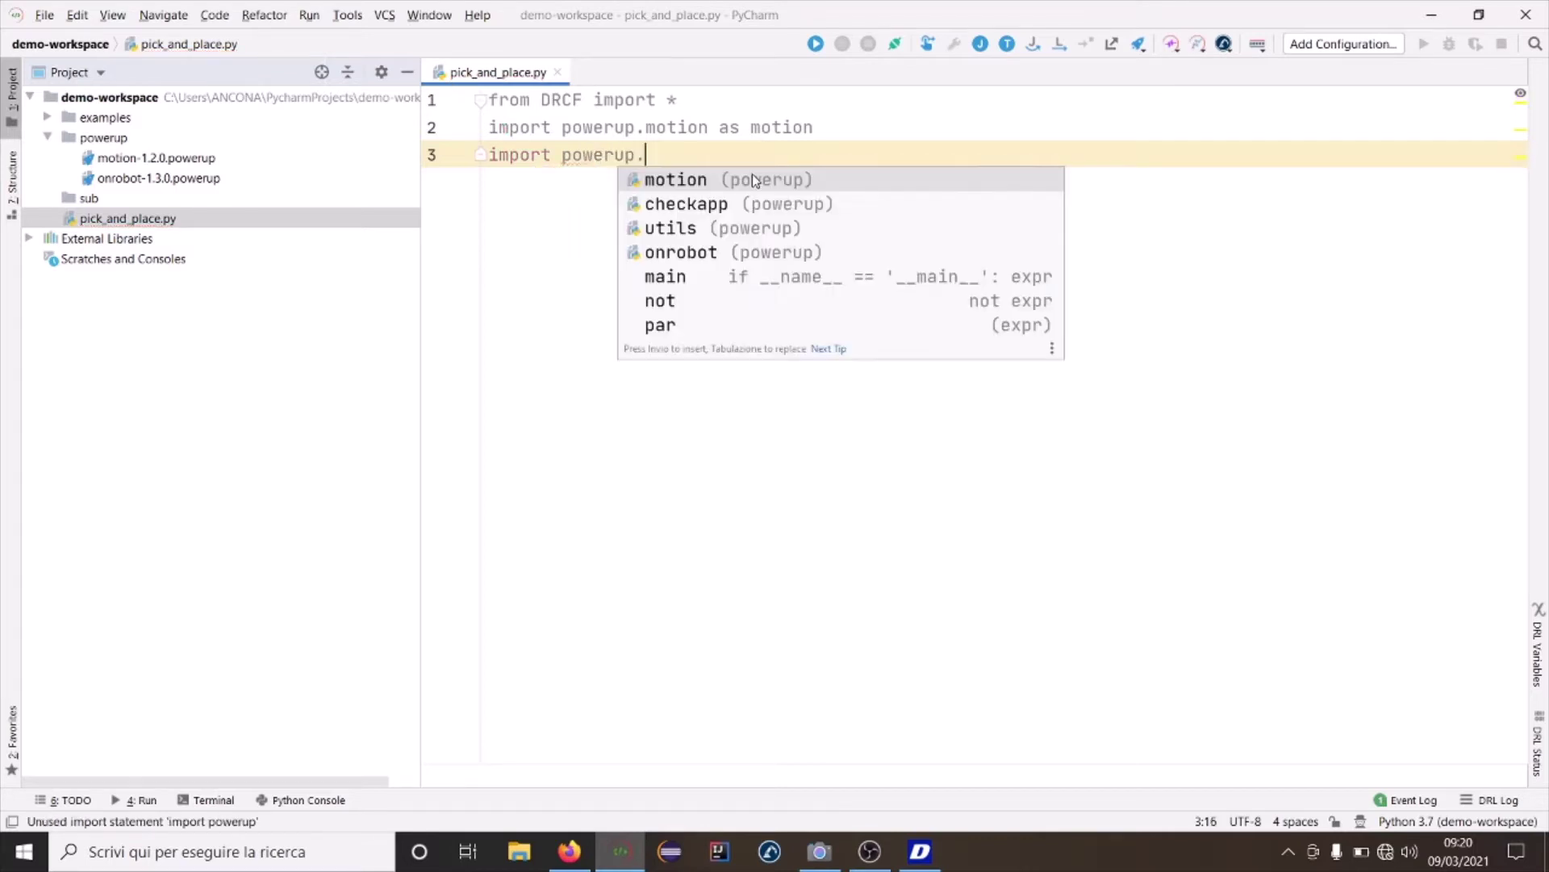
key("Down")
key("Down")
key("Down")
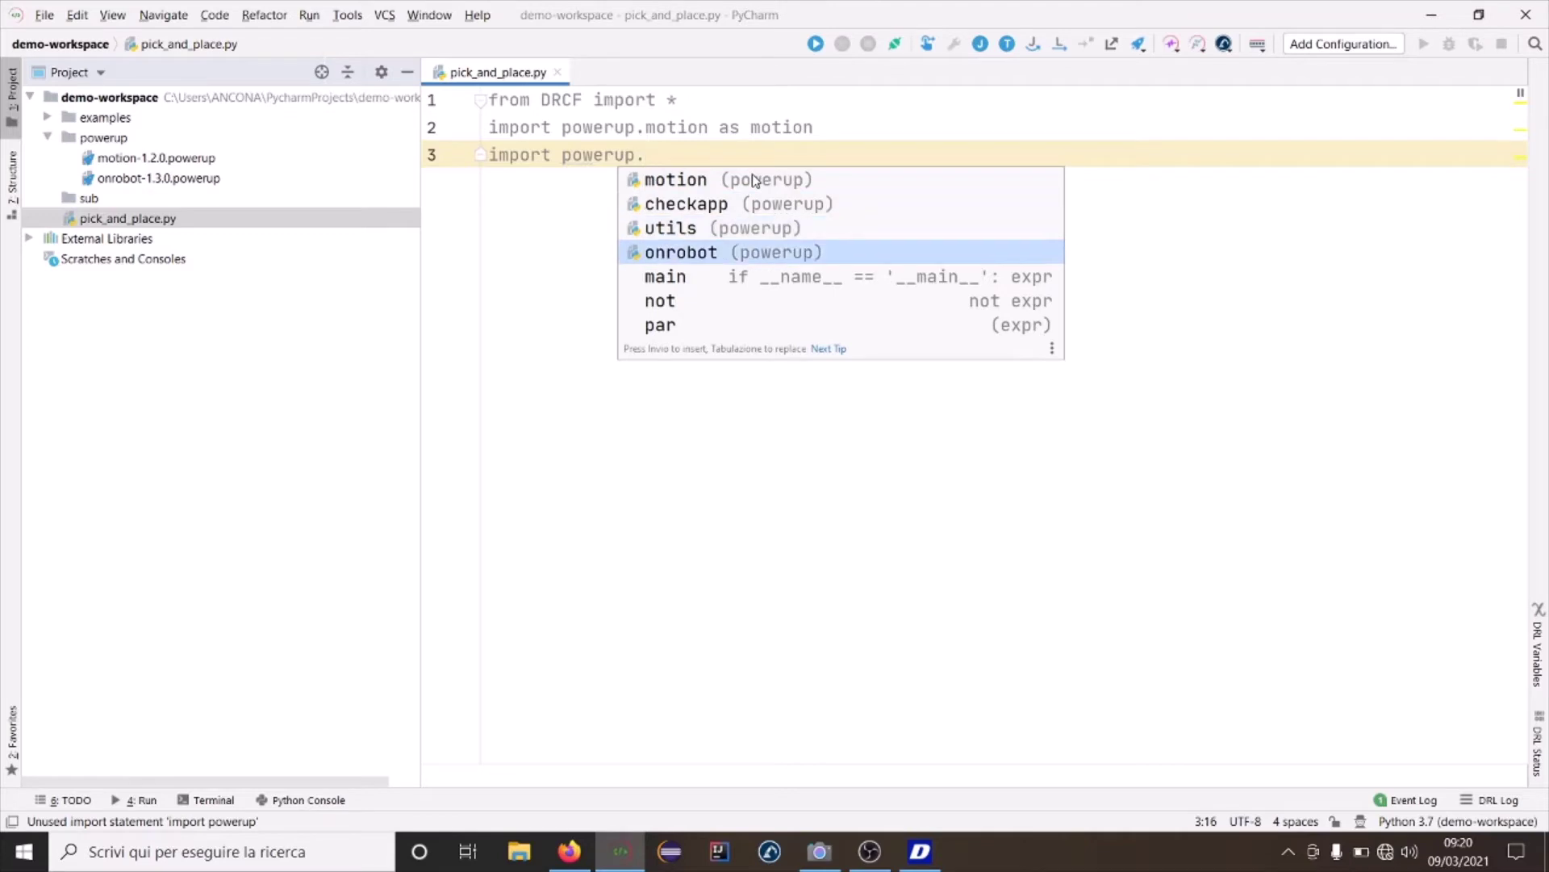
key("Return")
type("as onrobot")
key("Return")
key("Return")
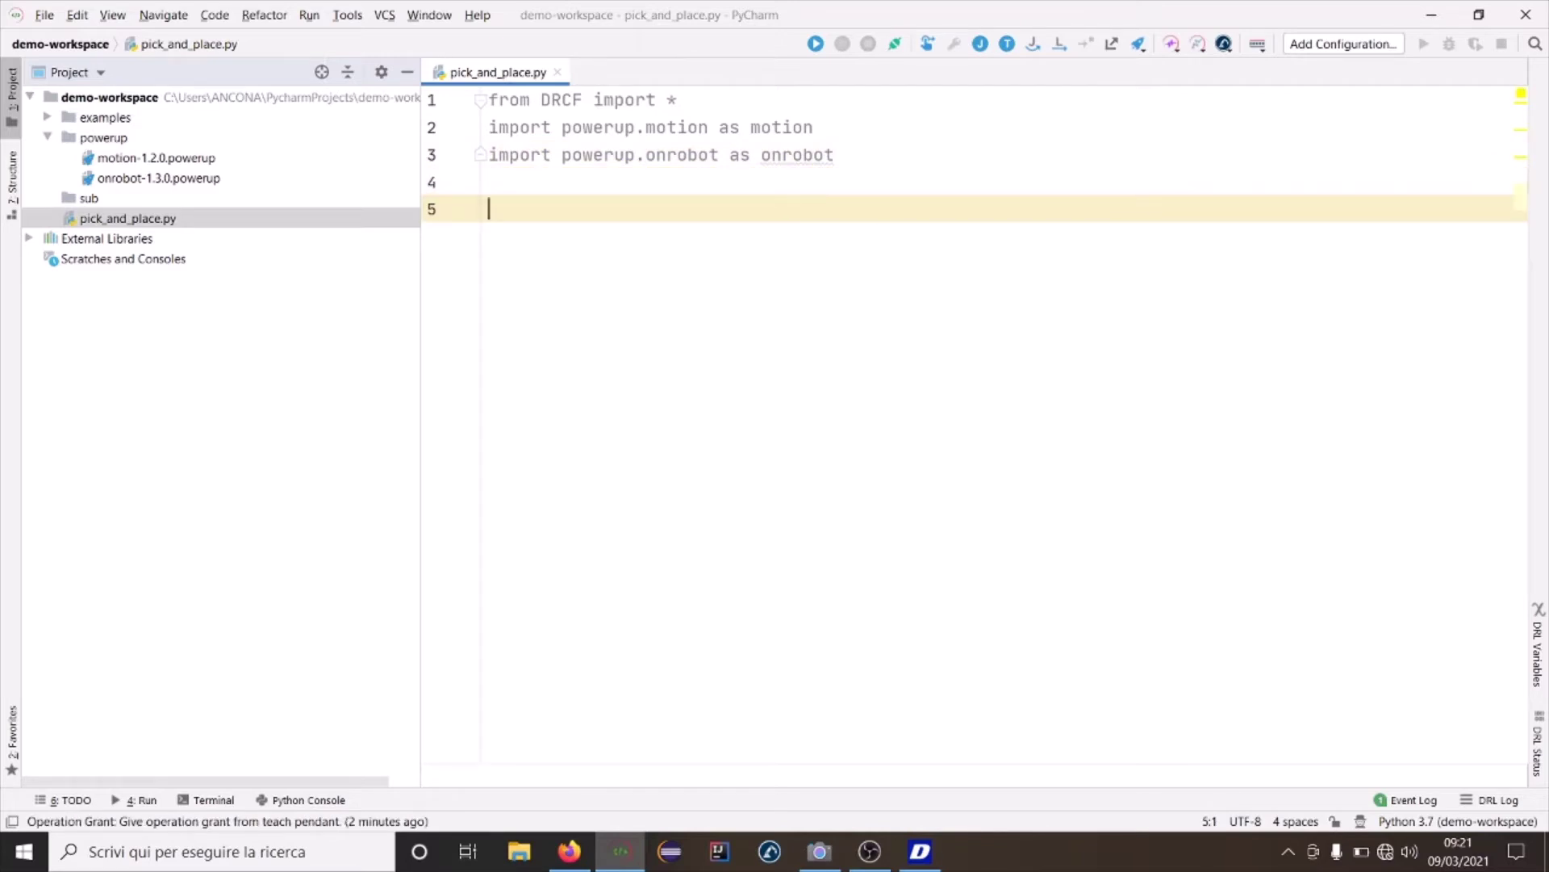
type("vacuum_tool = ")
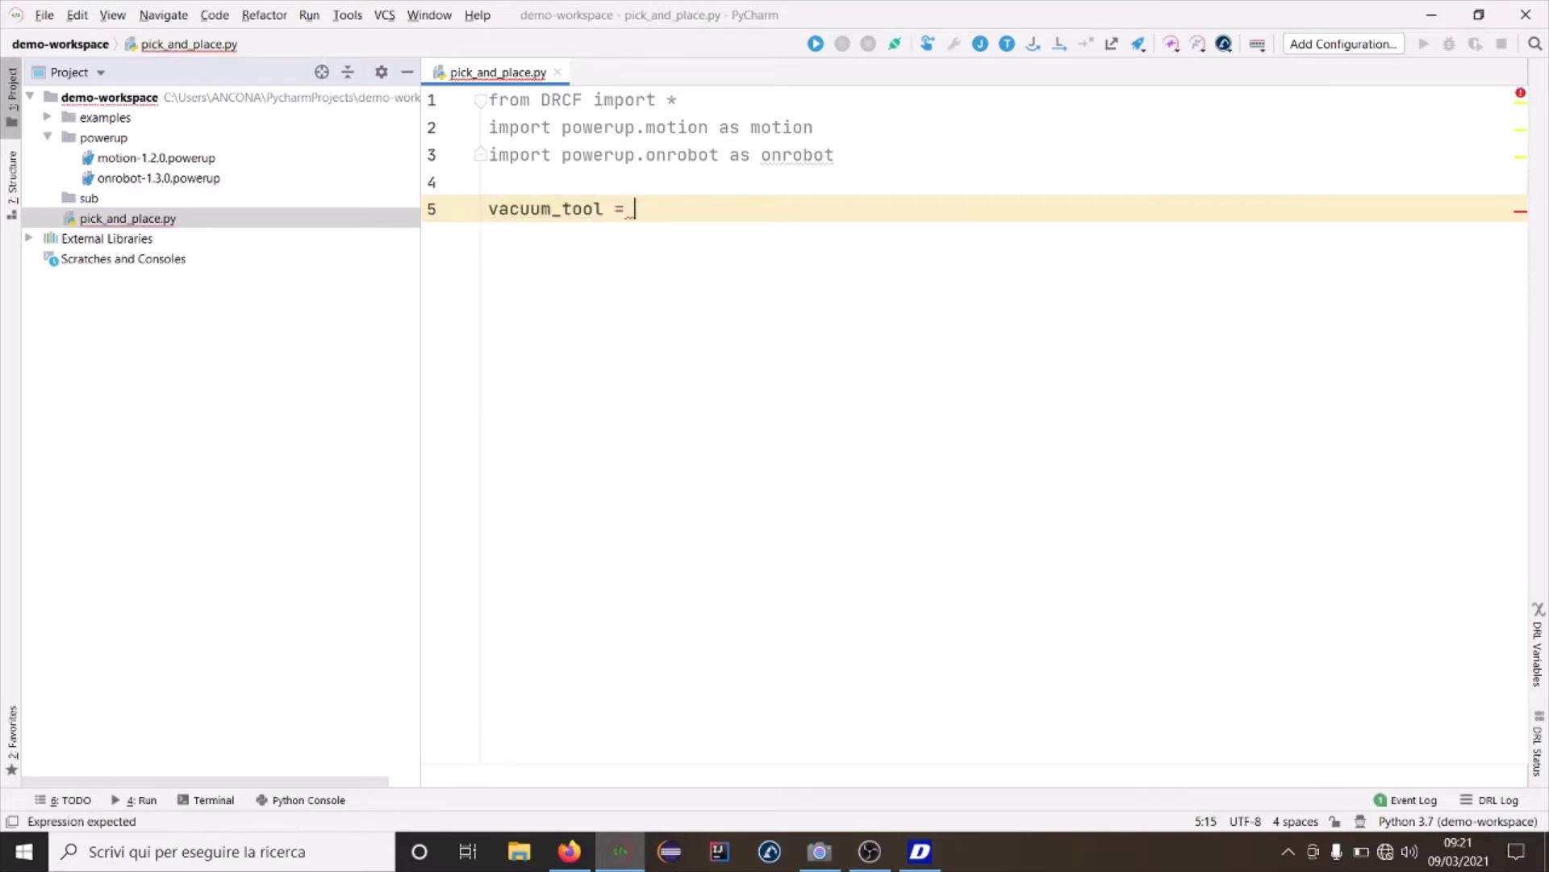
type("o")
- Write vacuum_tool = onrobot.OnRobotVGP20('192.168.137.50') on line 5, then start line 6
key("Return")
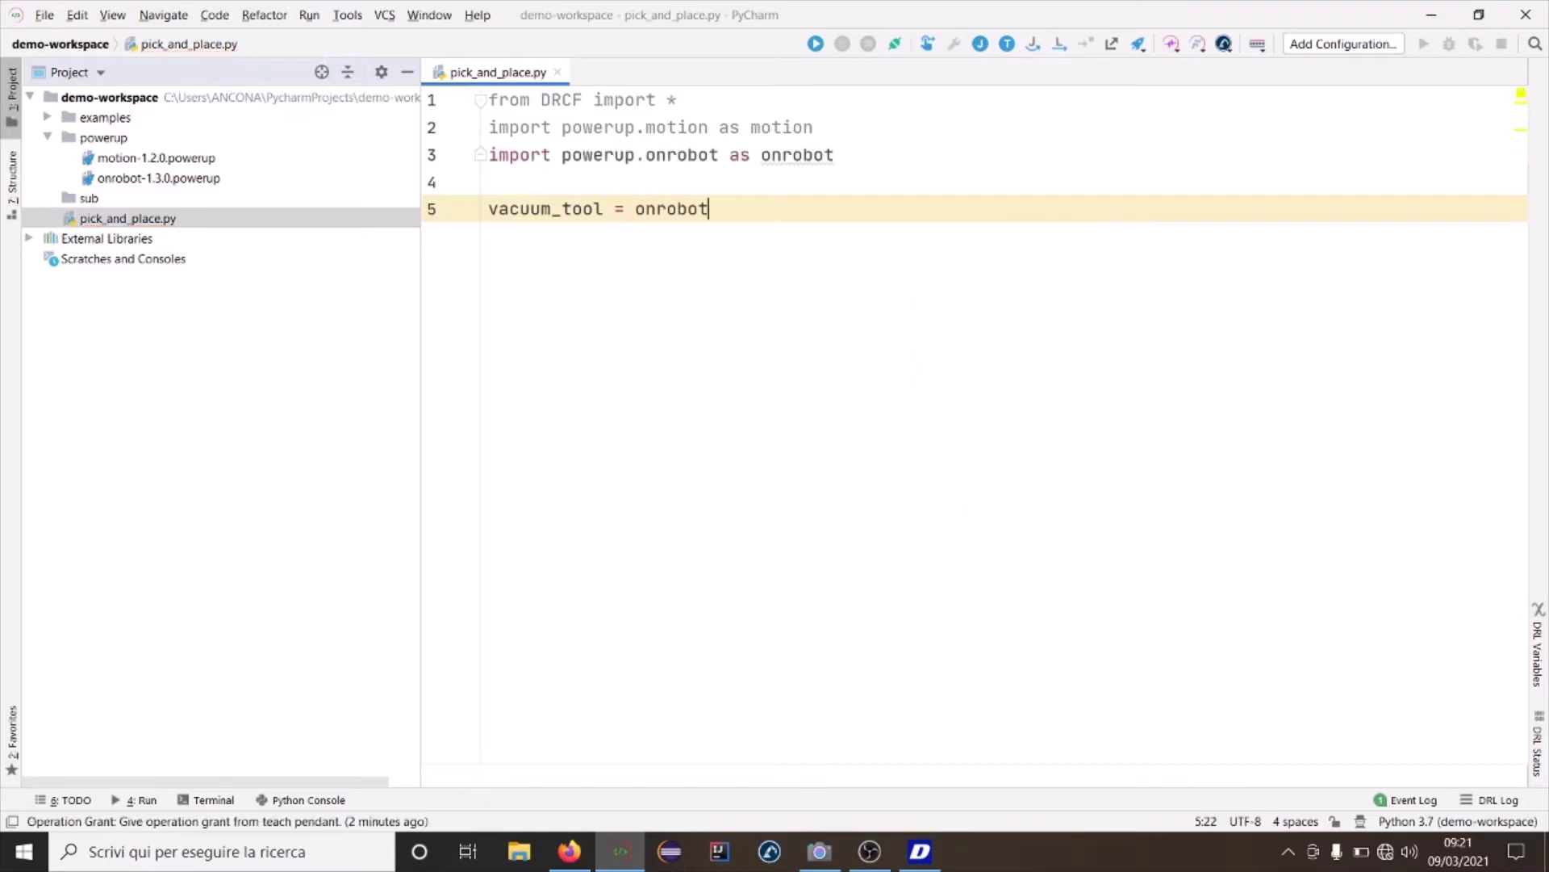
type(".")
key("Escape")
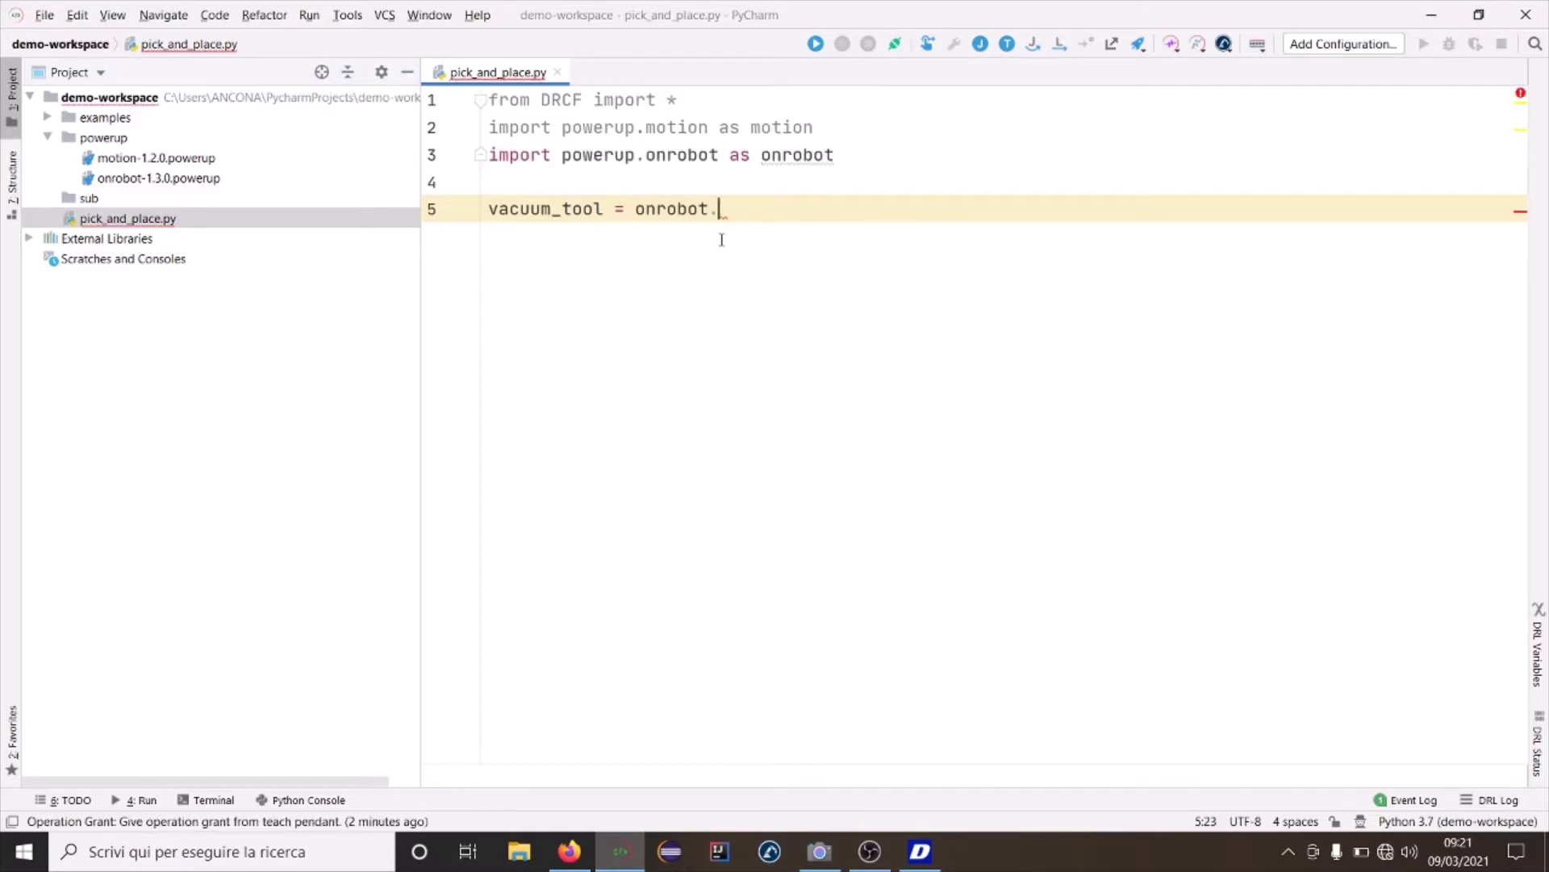
left_click(820, 851)
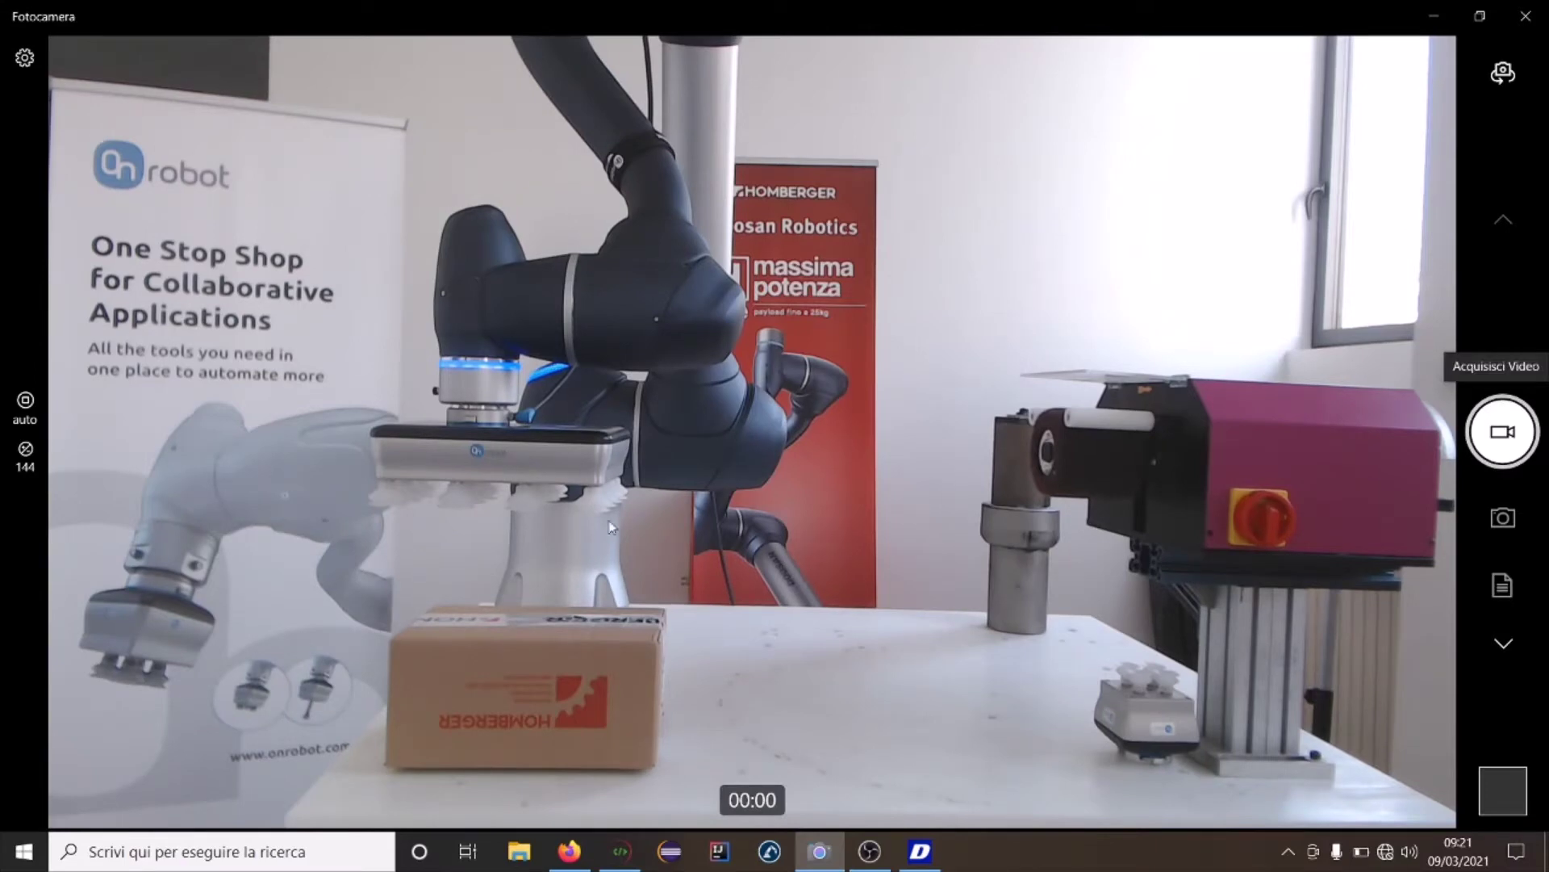
left_click(621, 851)
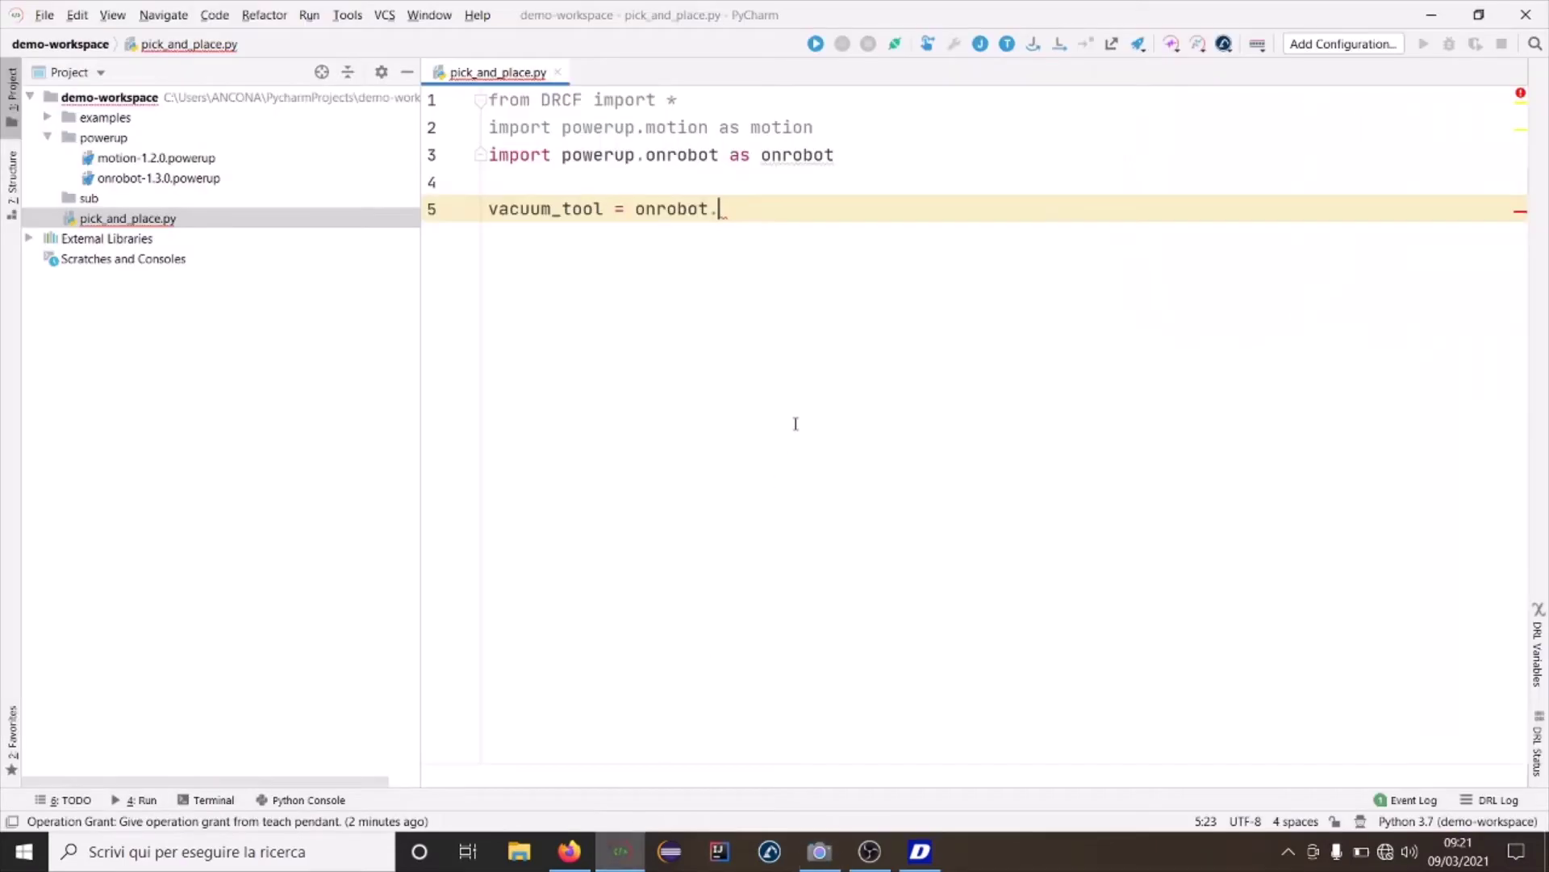
type("V")
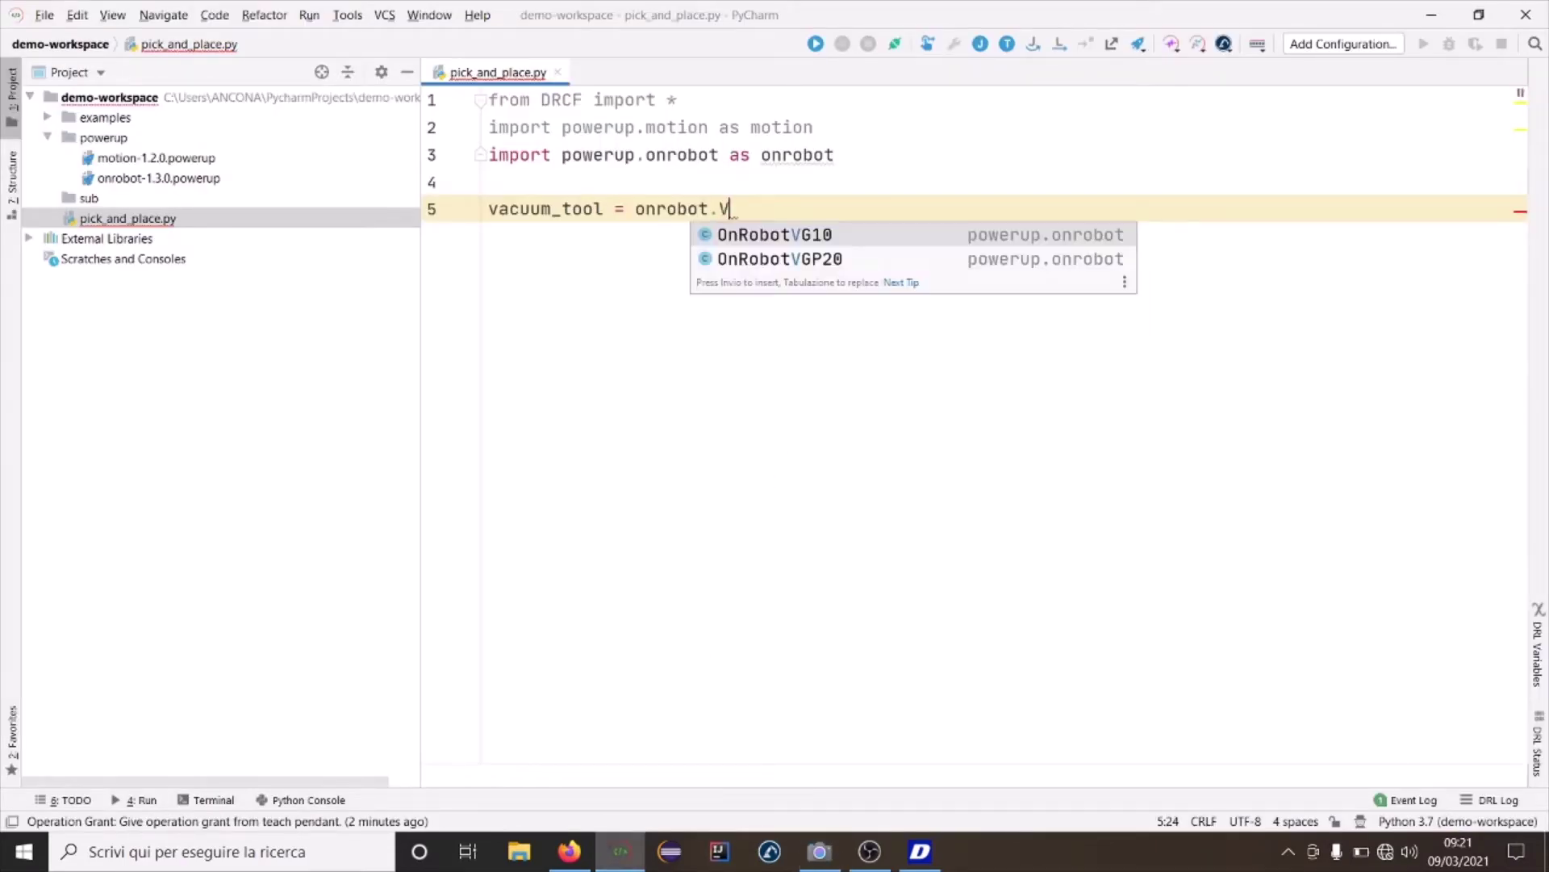
key("Down")
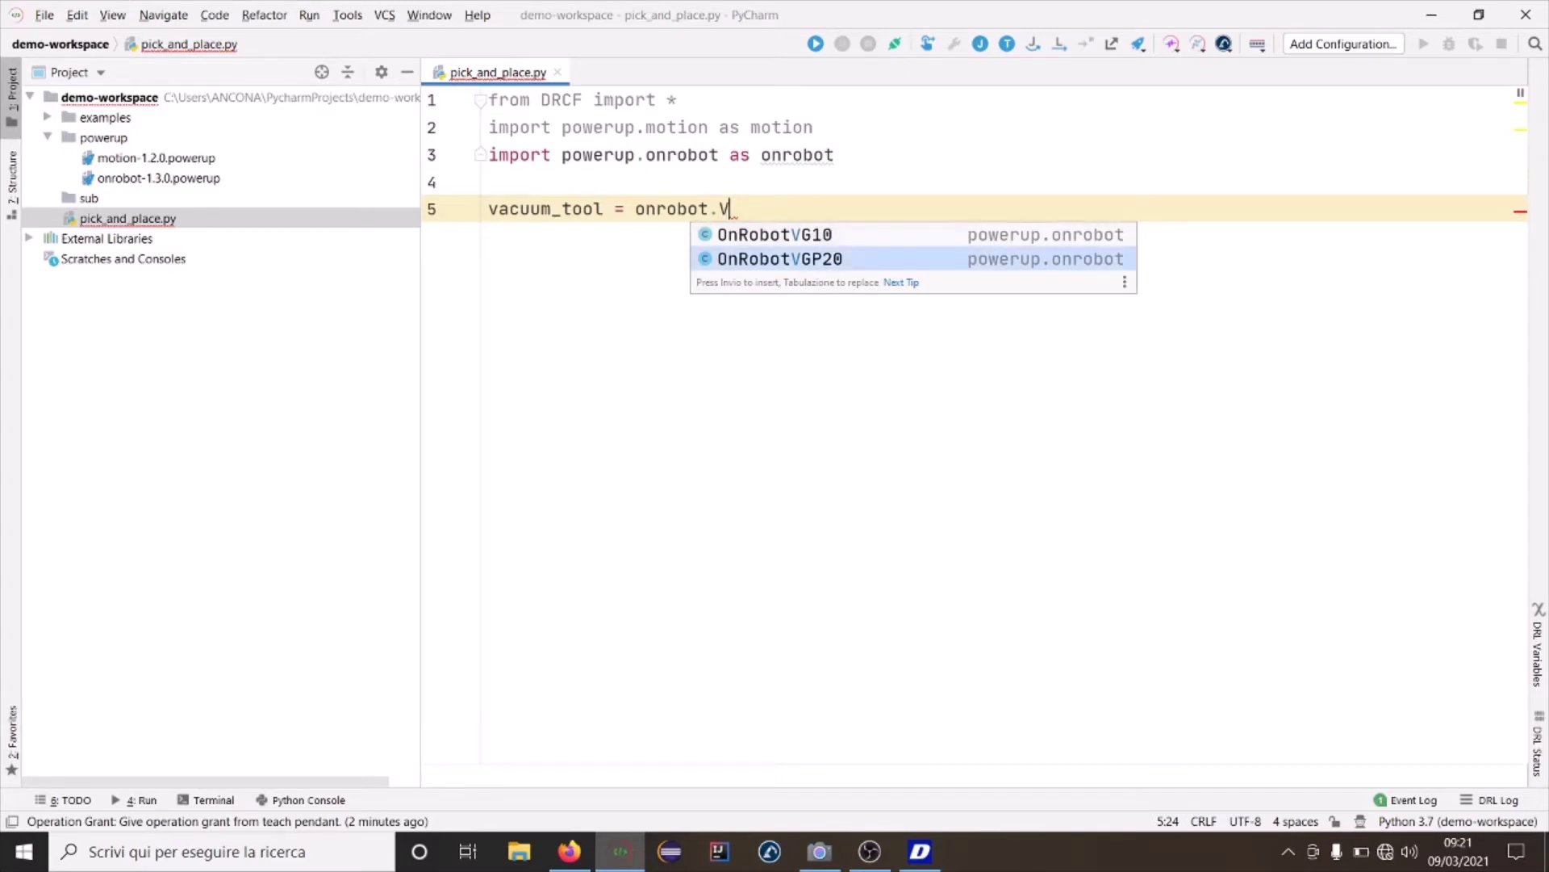
key("Return")
type("('")
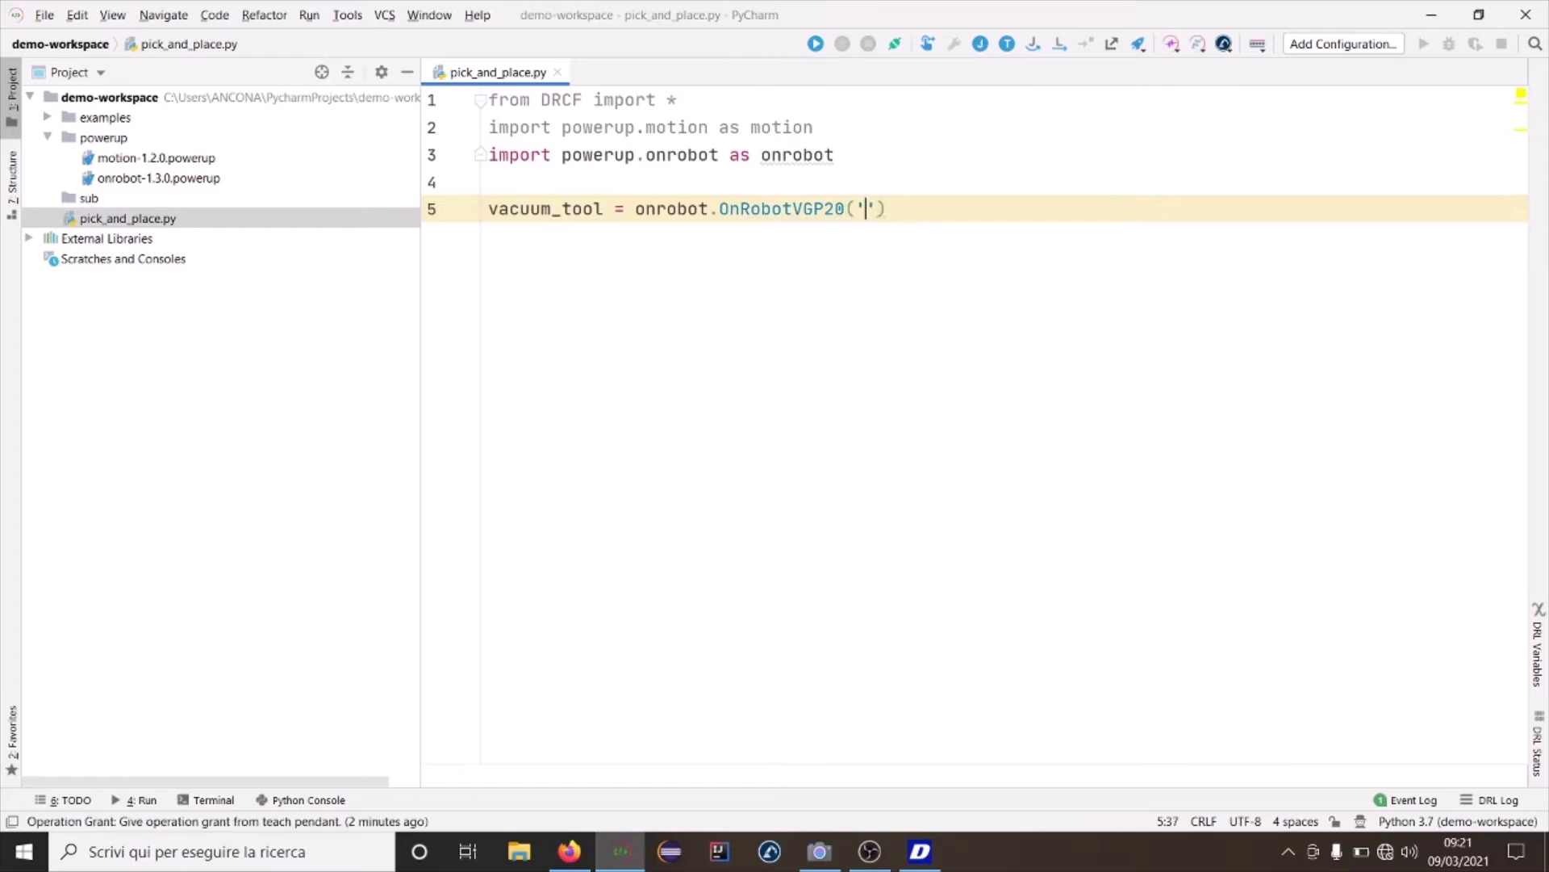
type("192.1")
type("68.")
type("137.50")
key("Right")
key("Return")
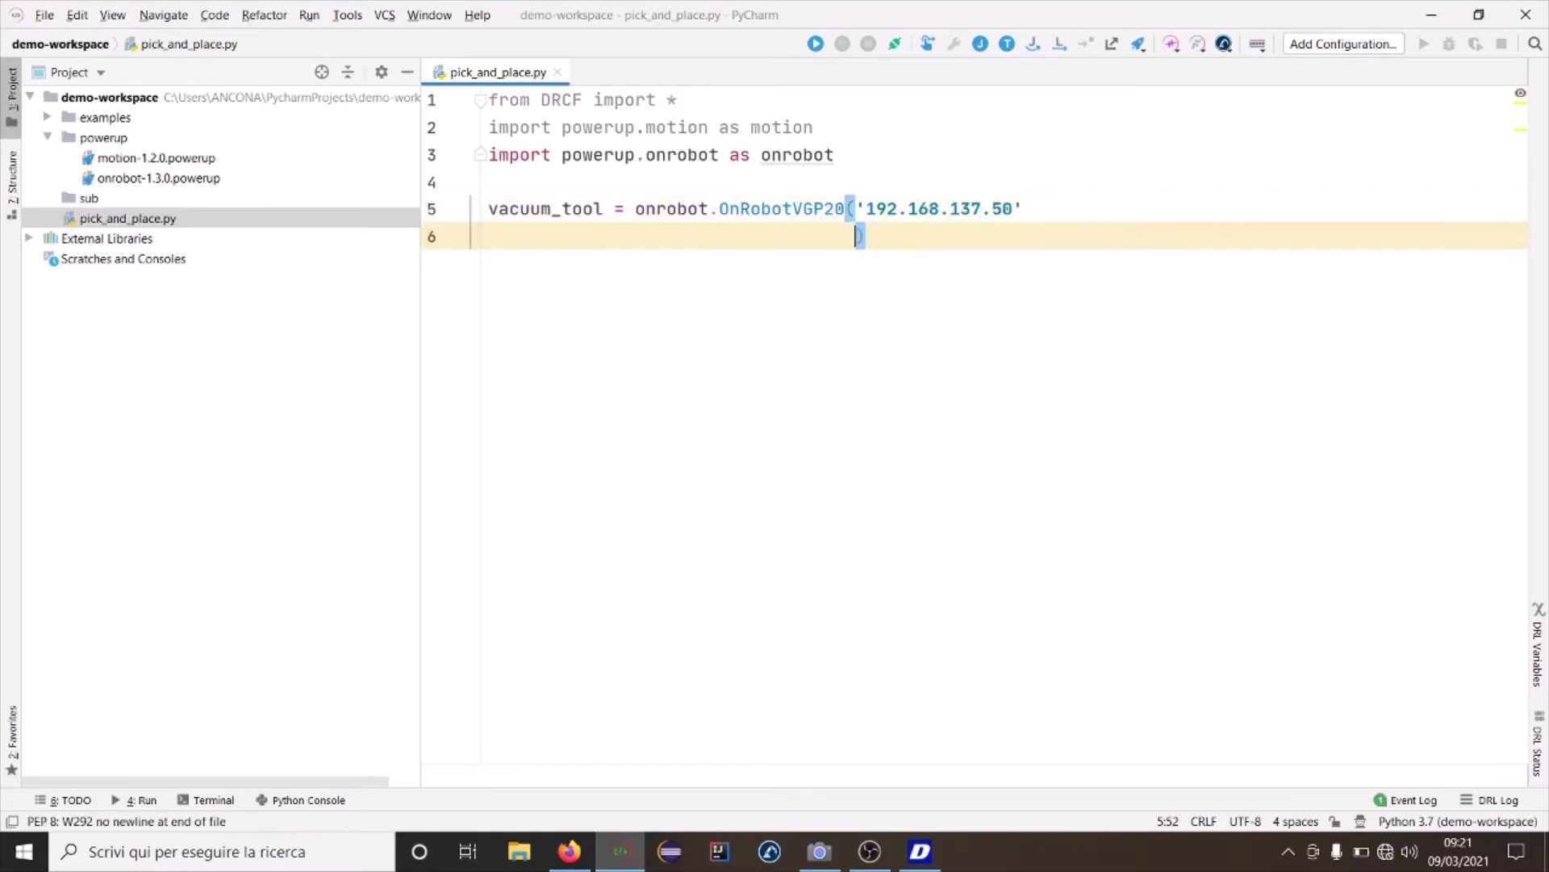
key("ctrl+z")
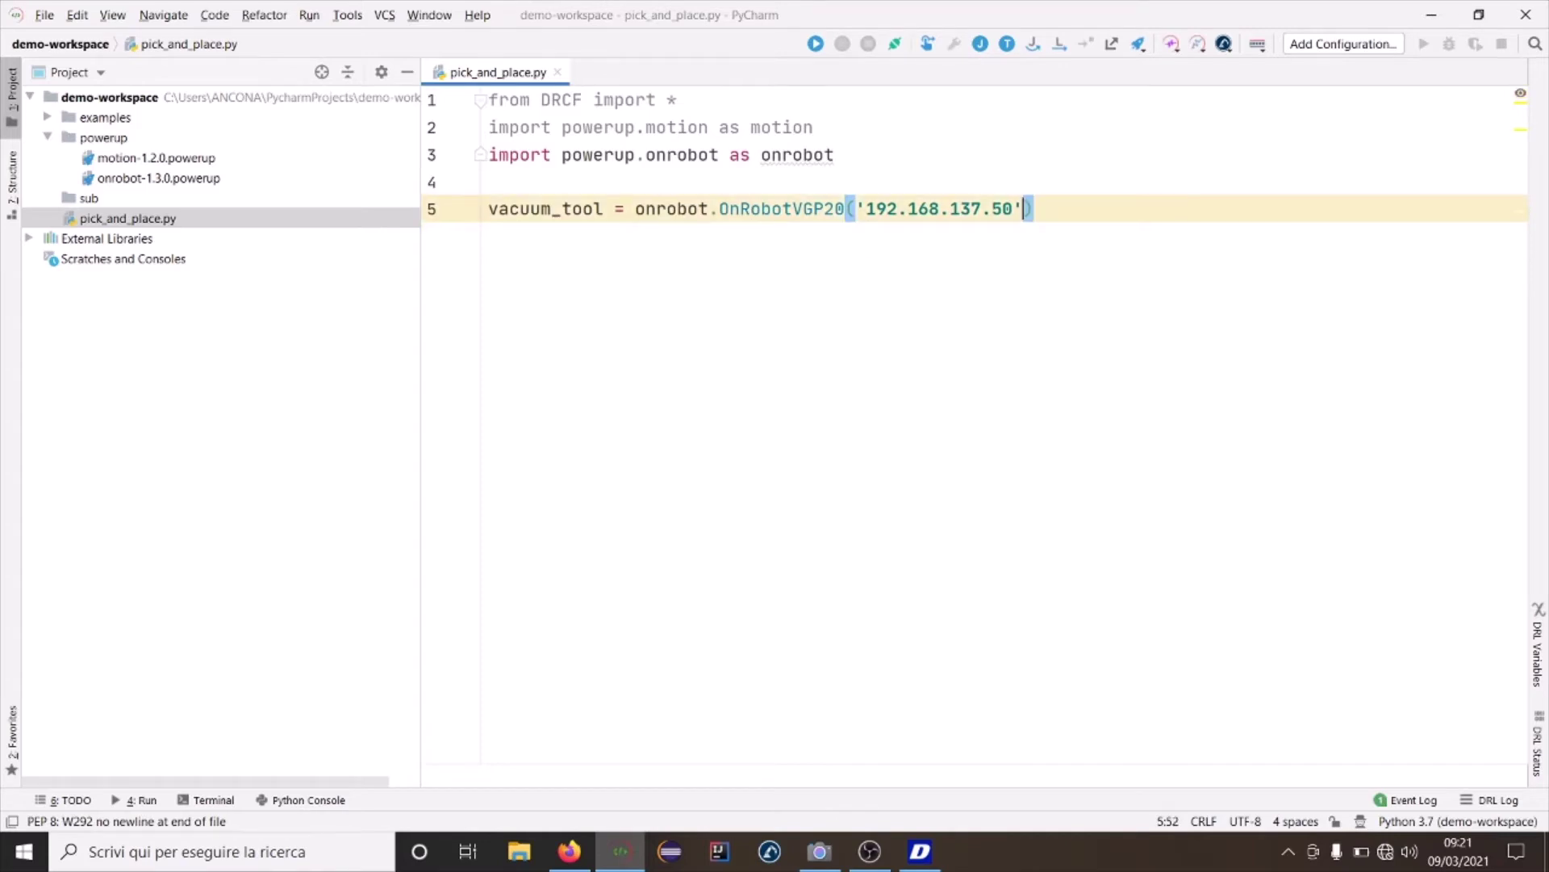
key("Return")
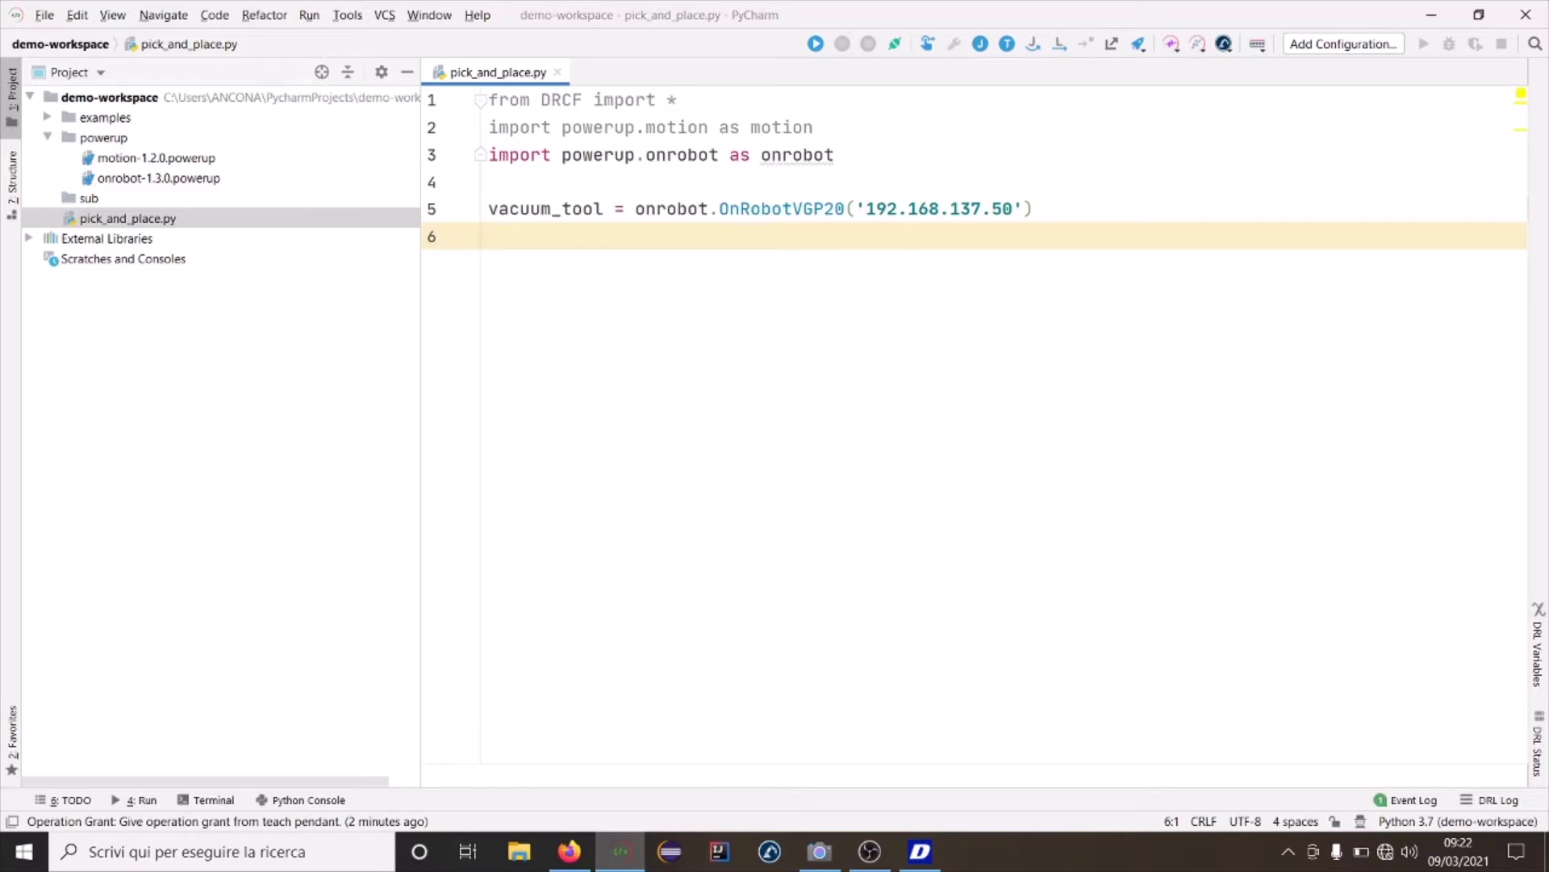
type("v")
- Write vacuum_tool.set_target_vacuum(80) on line 6 and add blank lines below
key("Return")
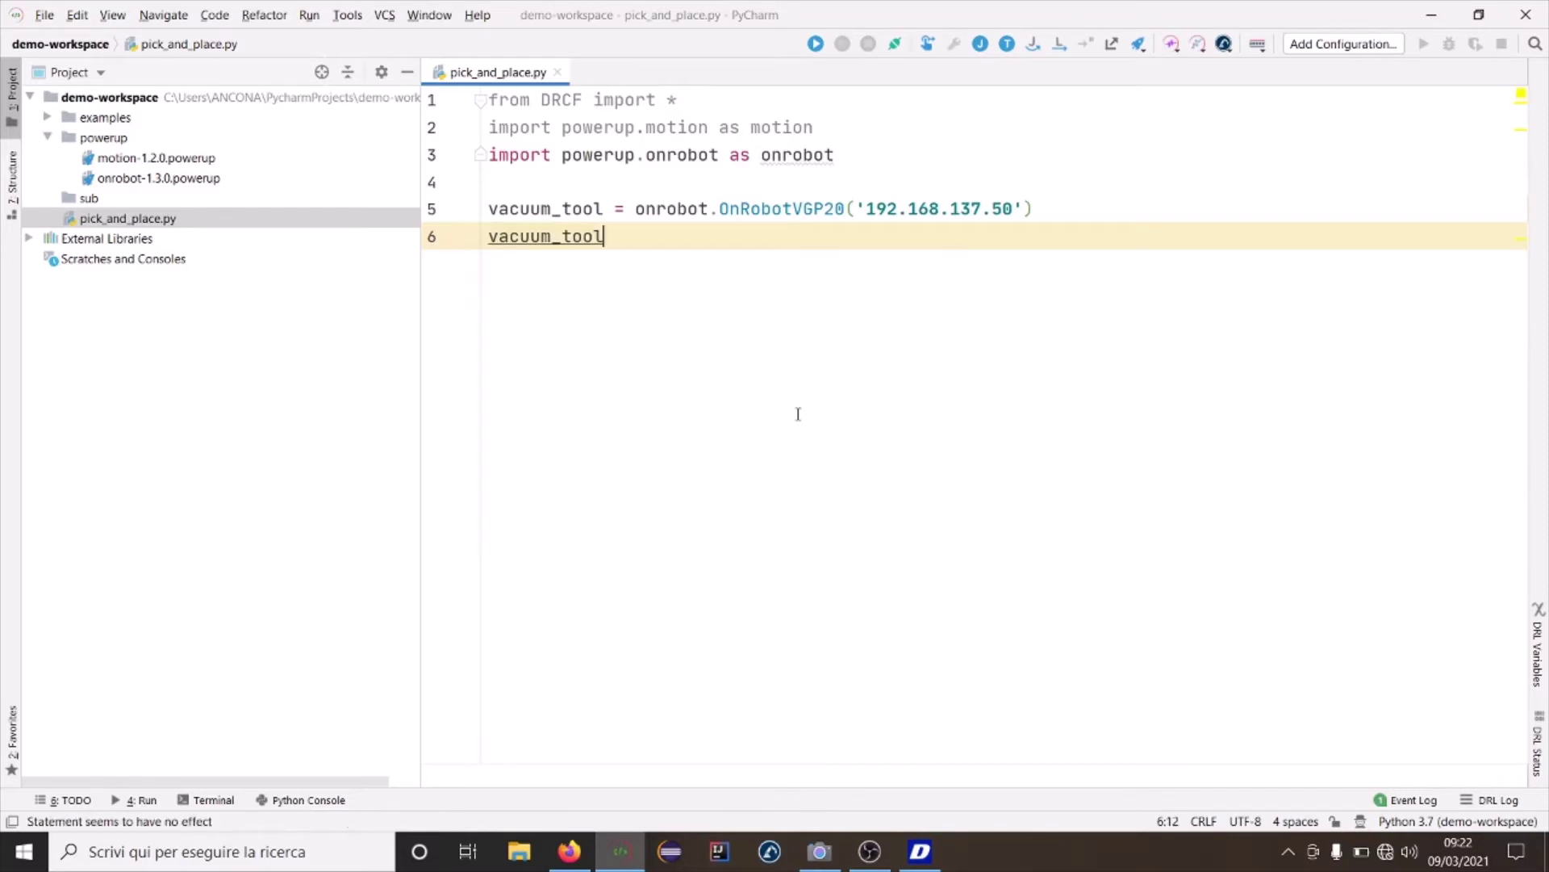
type(".")
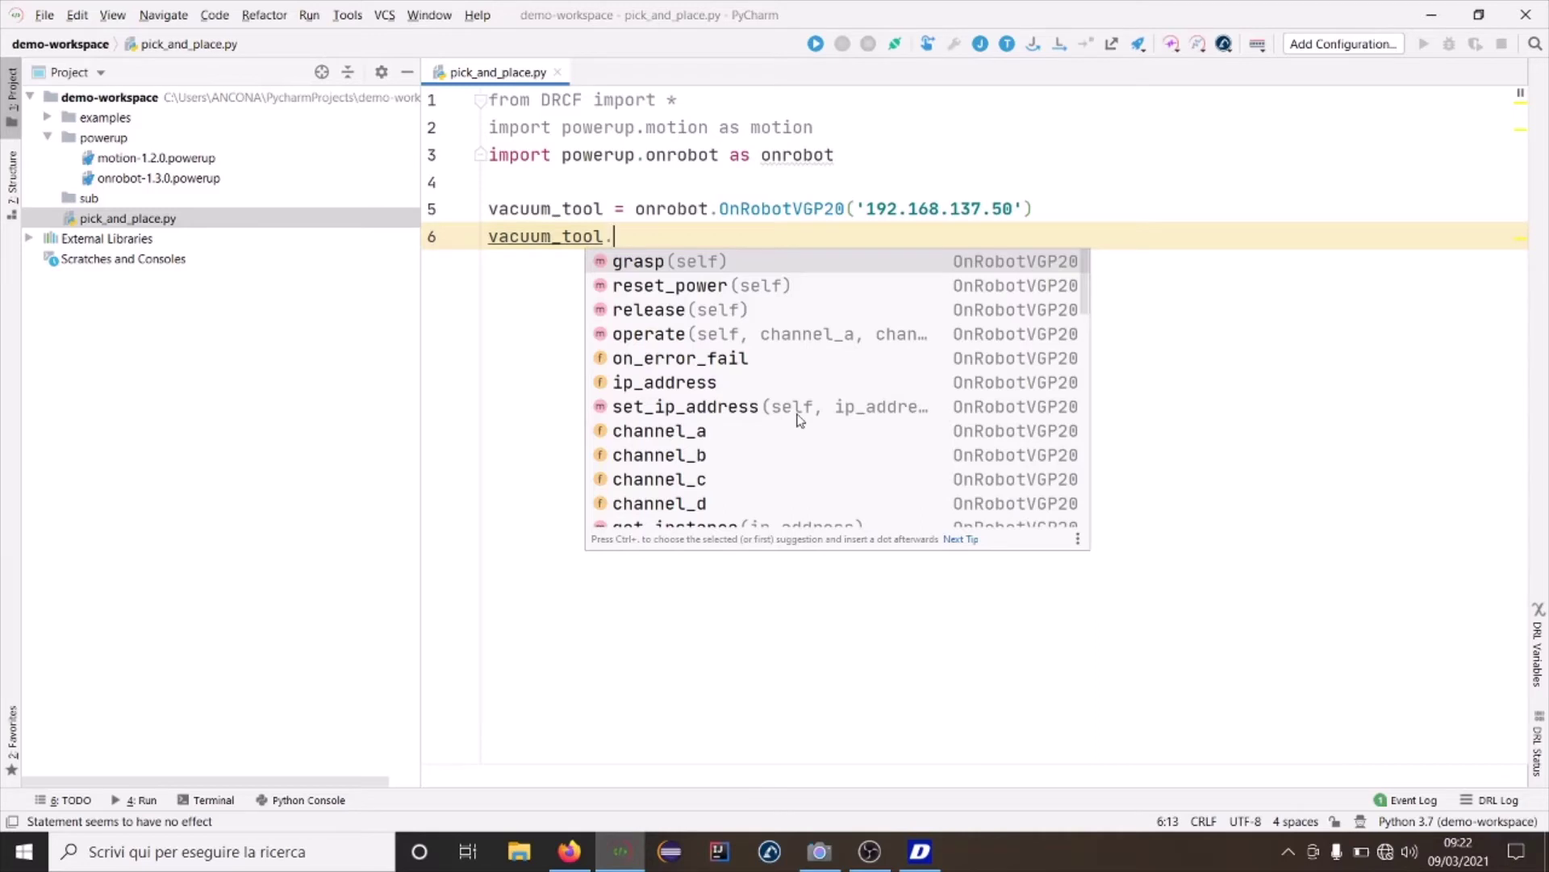
type("t")
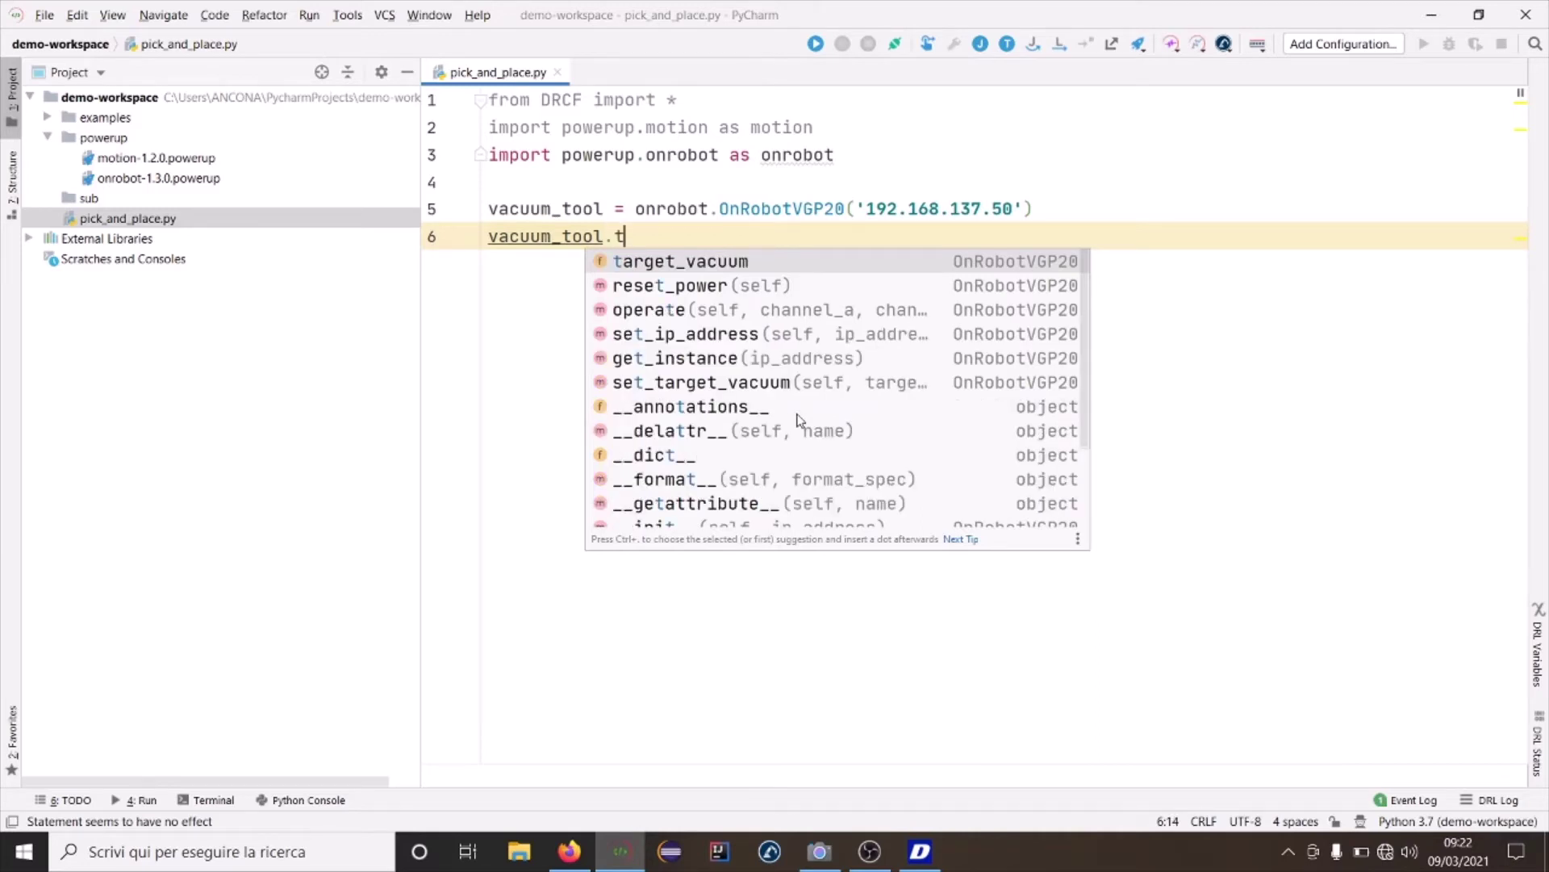
key("BackSpace")
type("s")
key("Down")
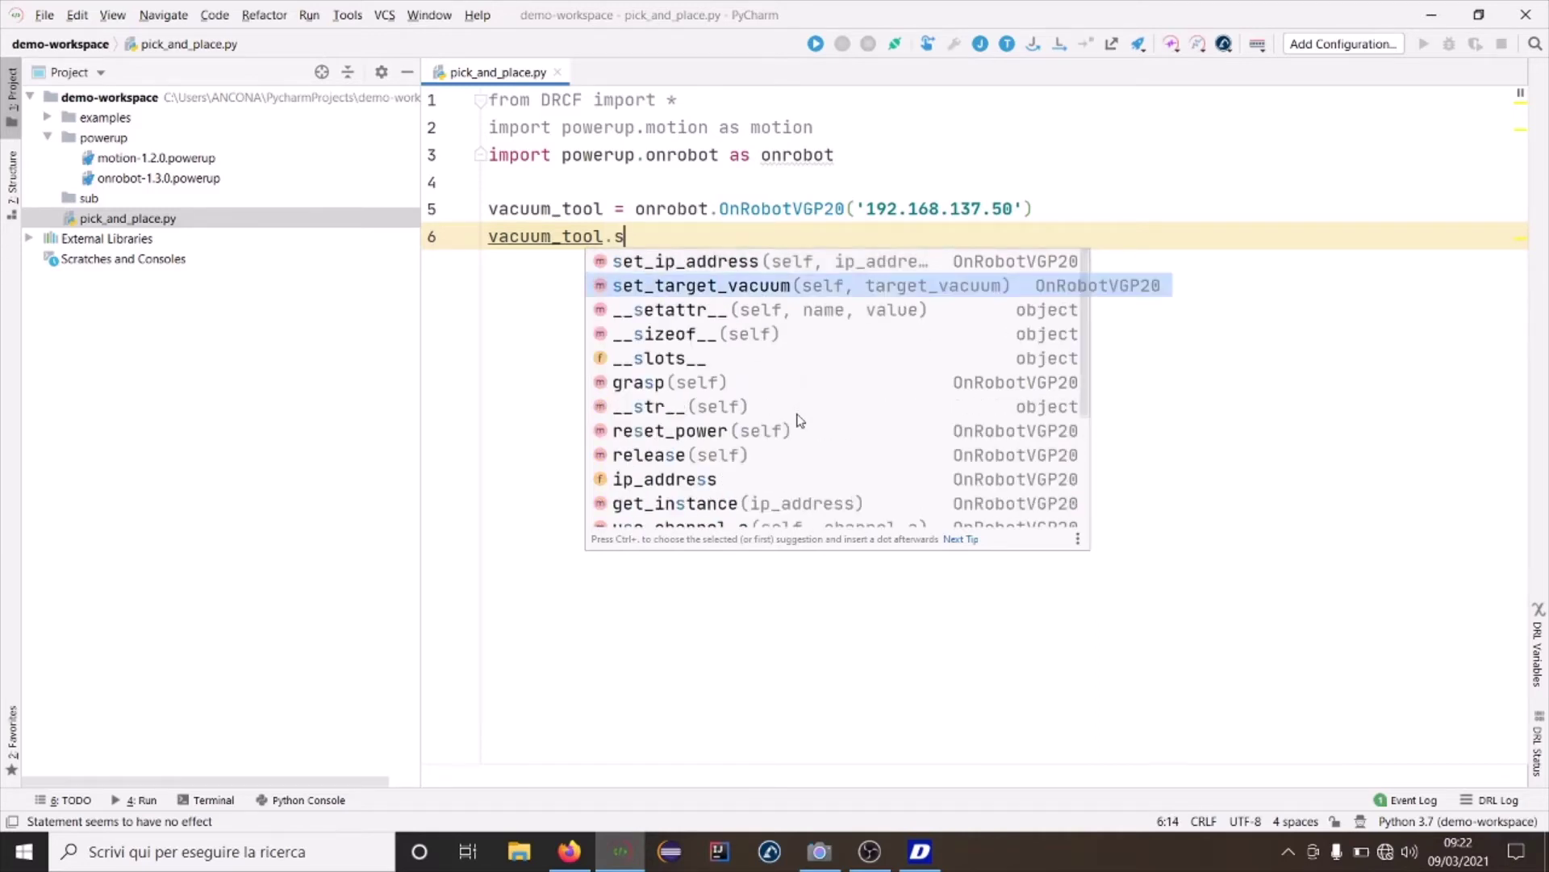
key("Return")
type("8")
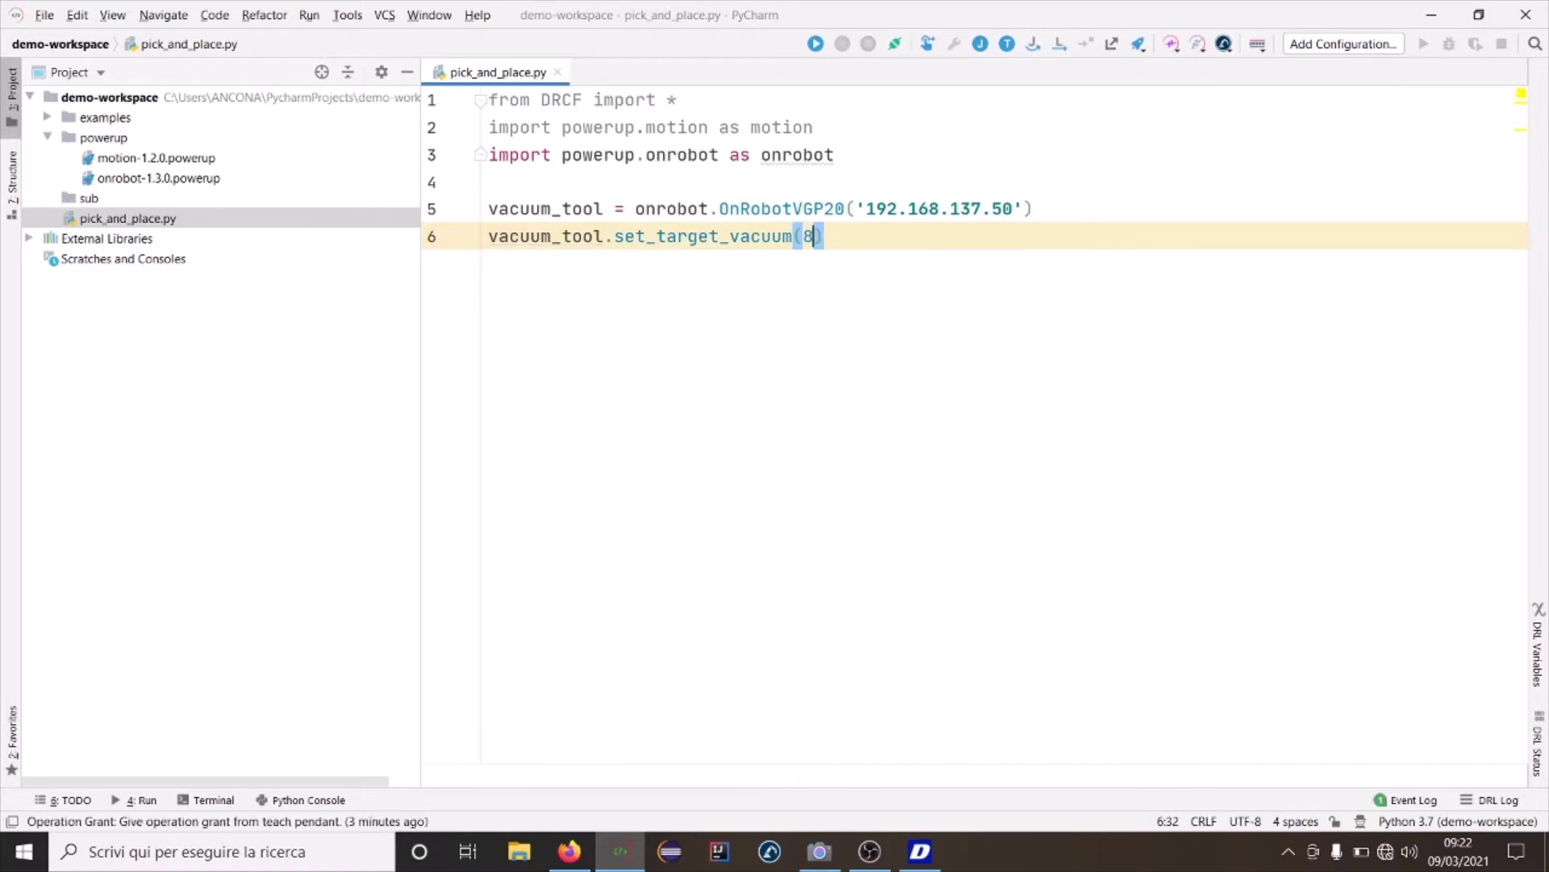
type("0)")
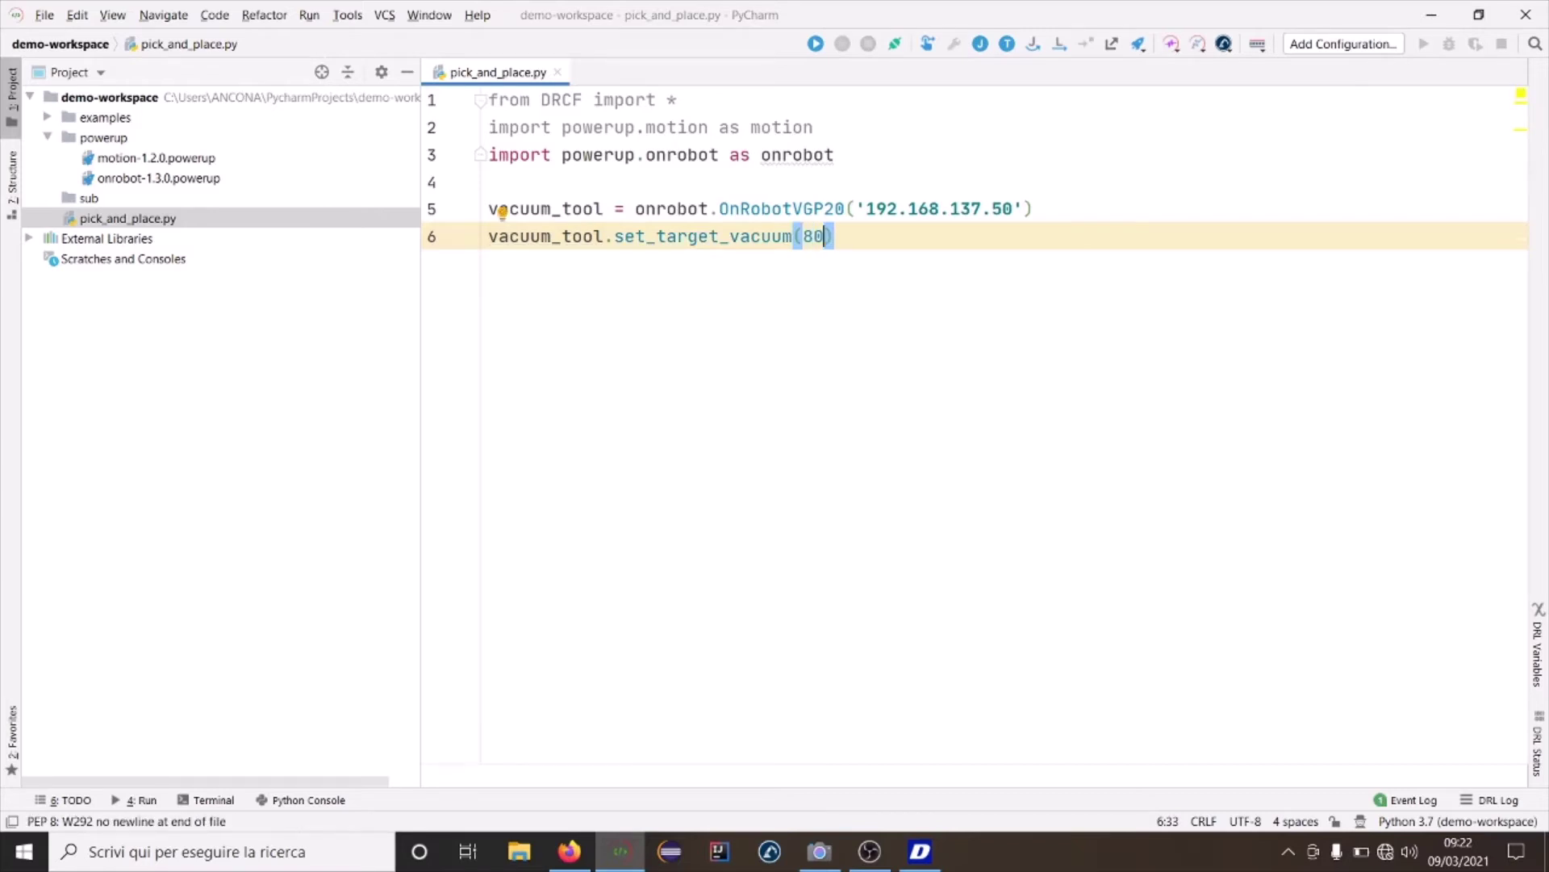
key("Return")
key("Return")
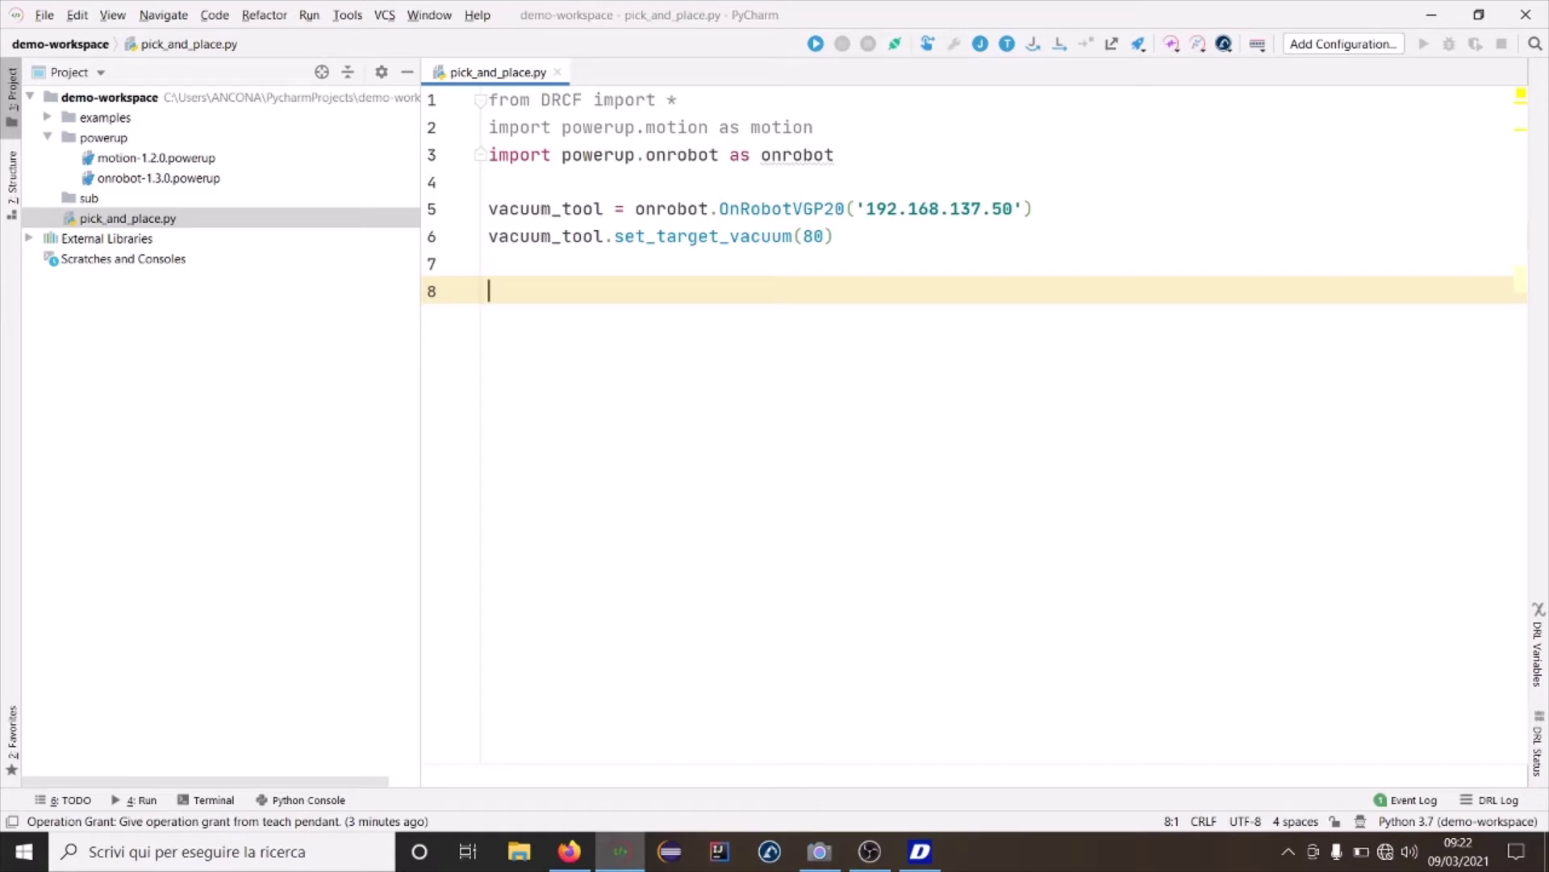
type("m")
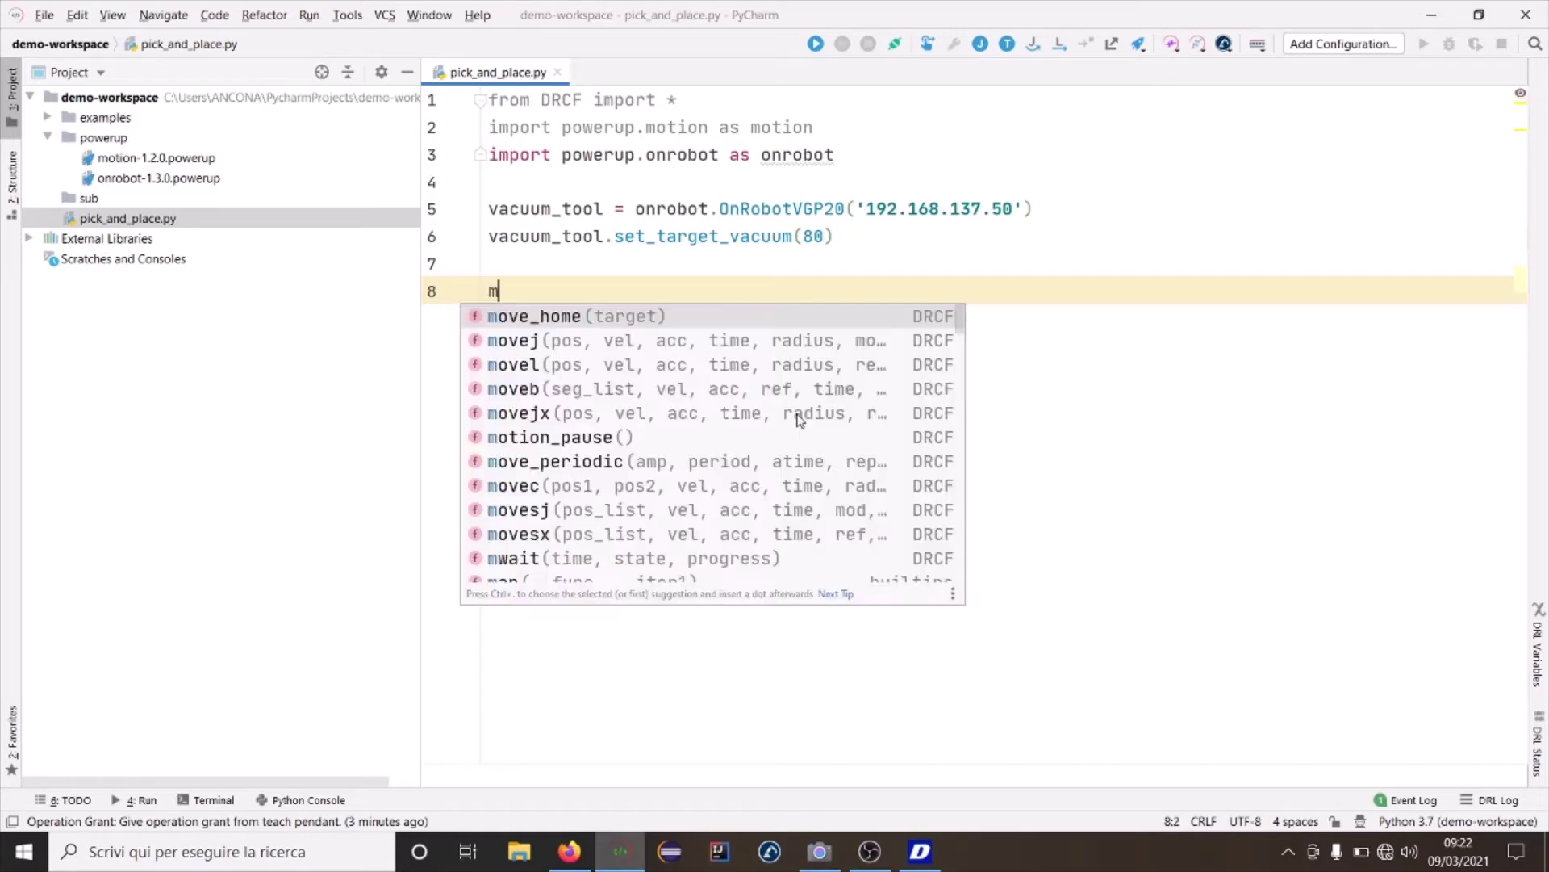
type("otion")
- Write motion.pick() on line 8 using autocomplete
key("Escape")
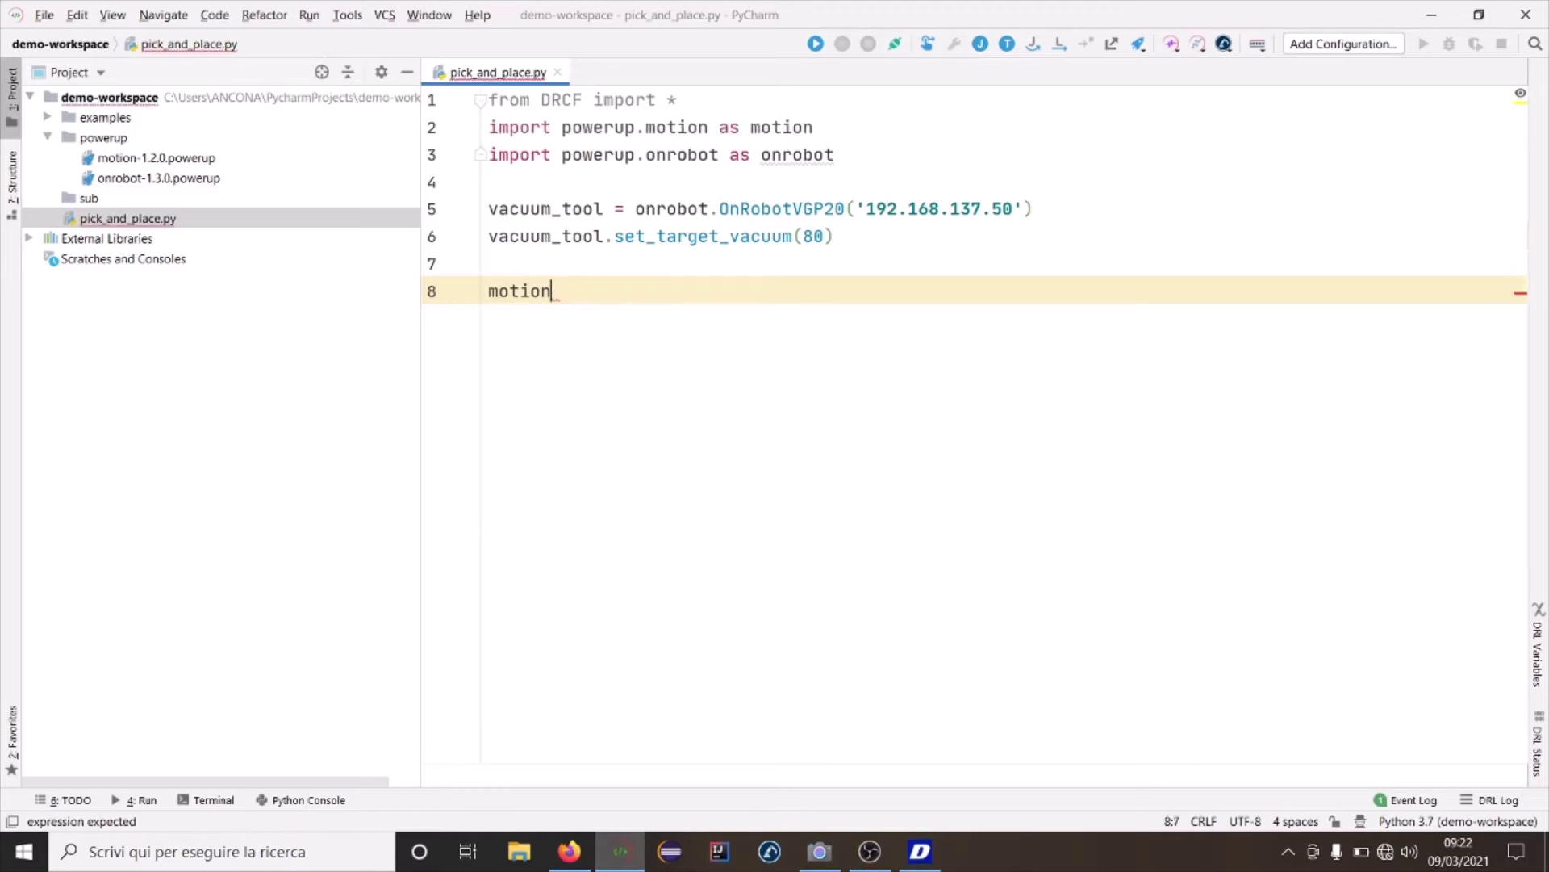
type(".")
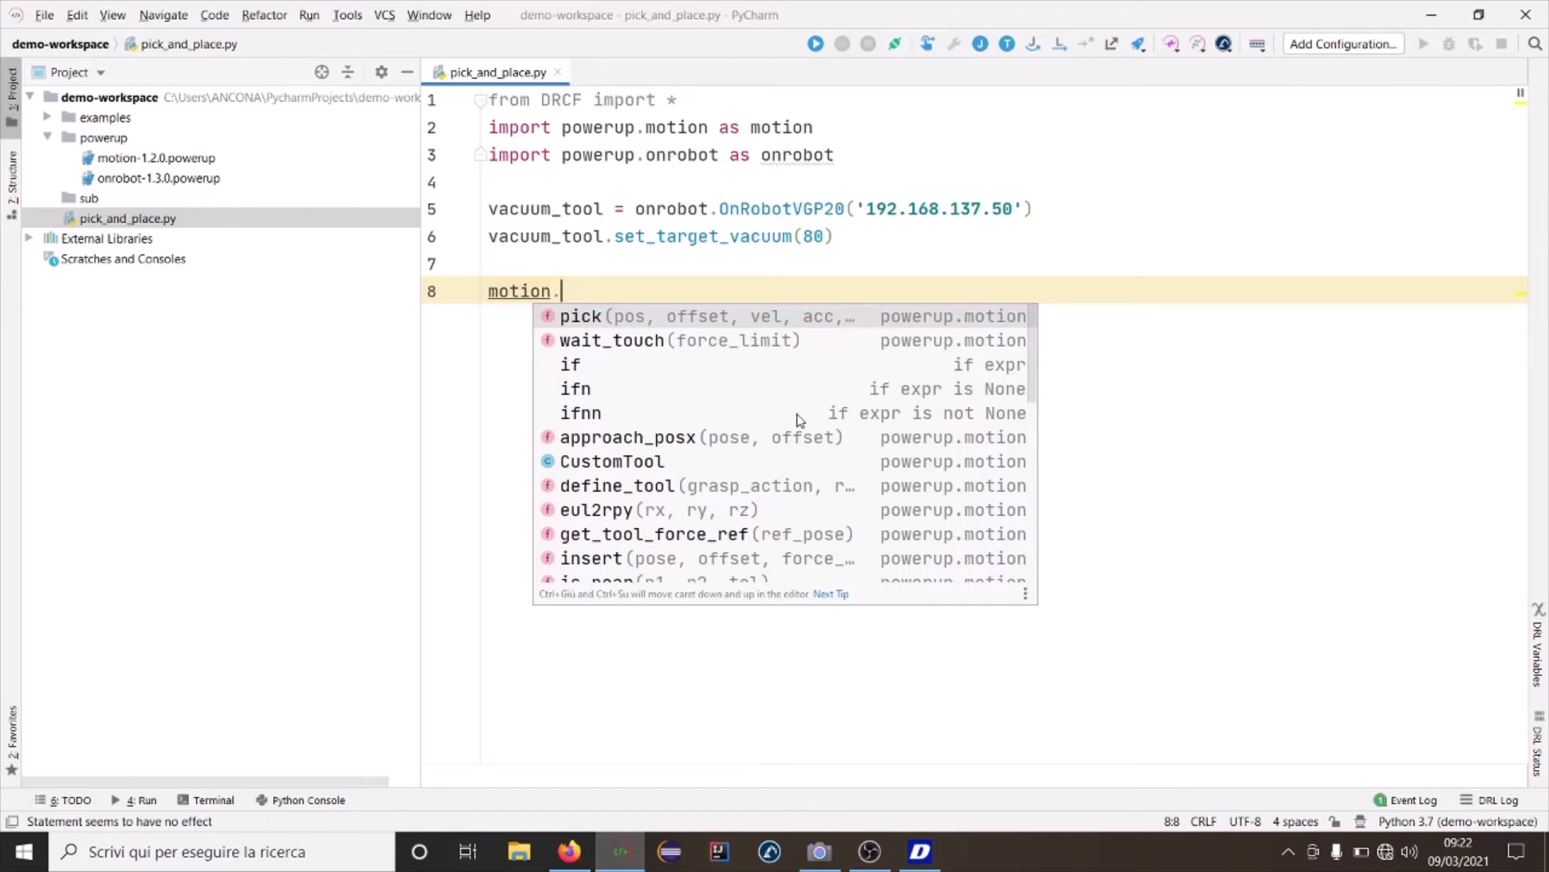
key("Return")
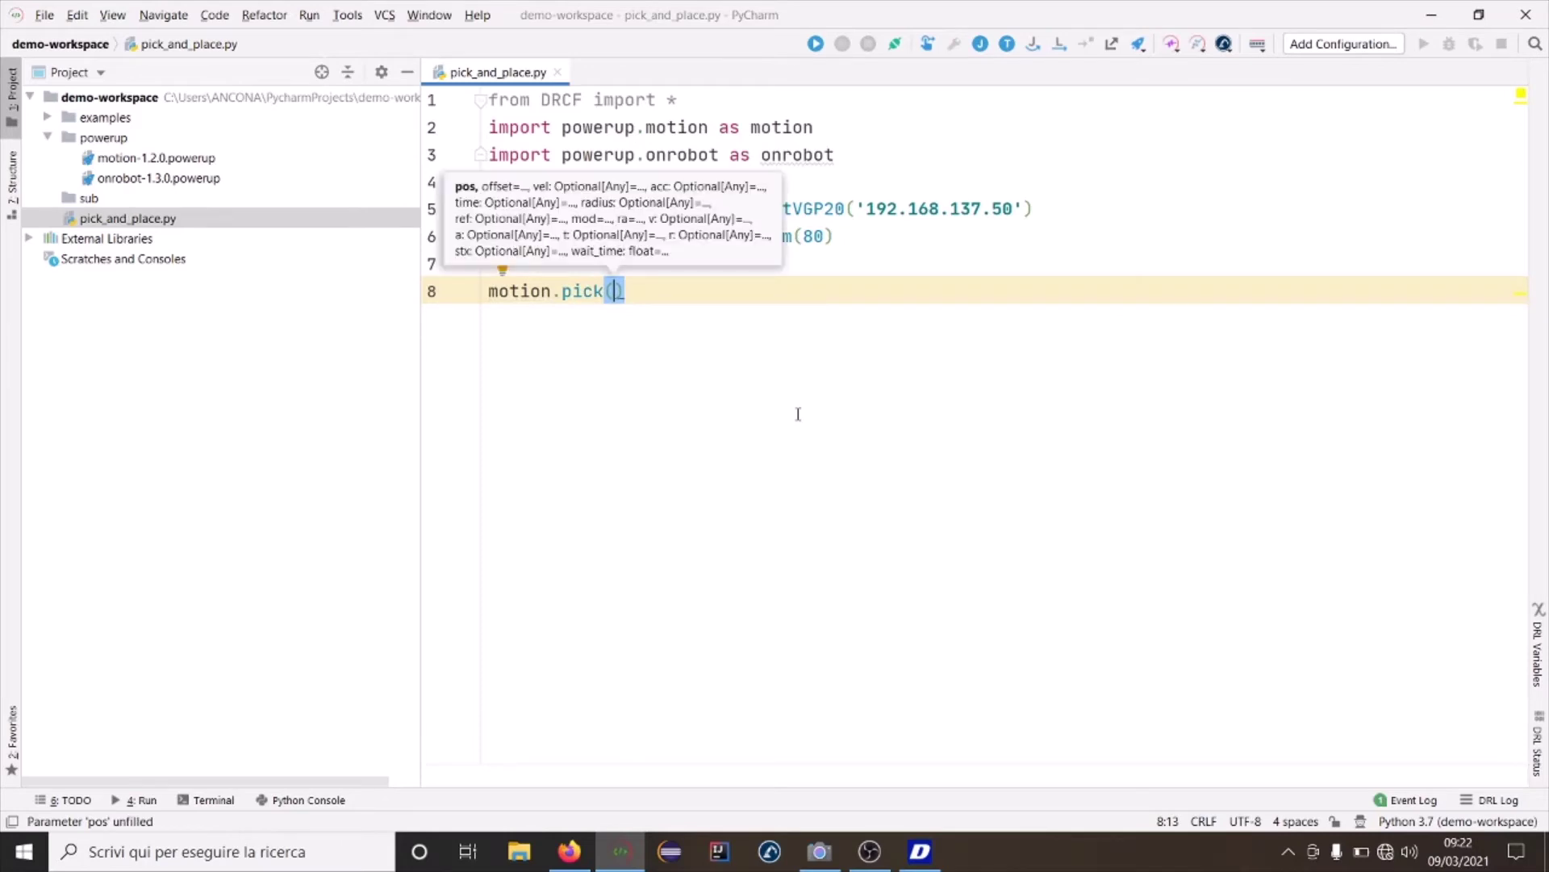
key("Right")
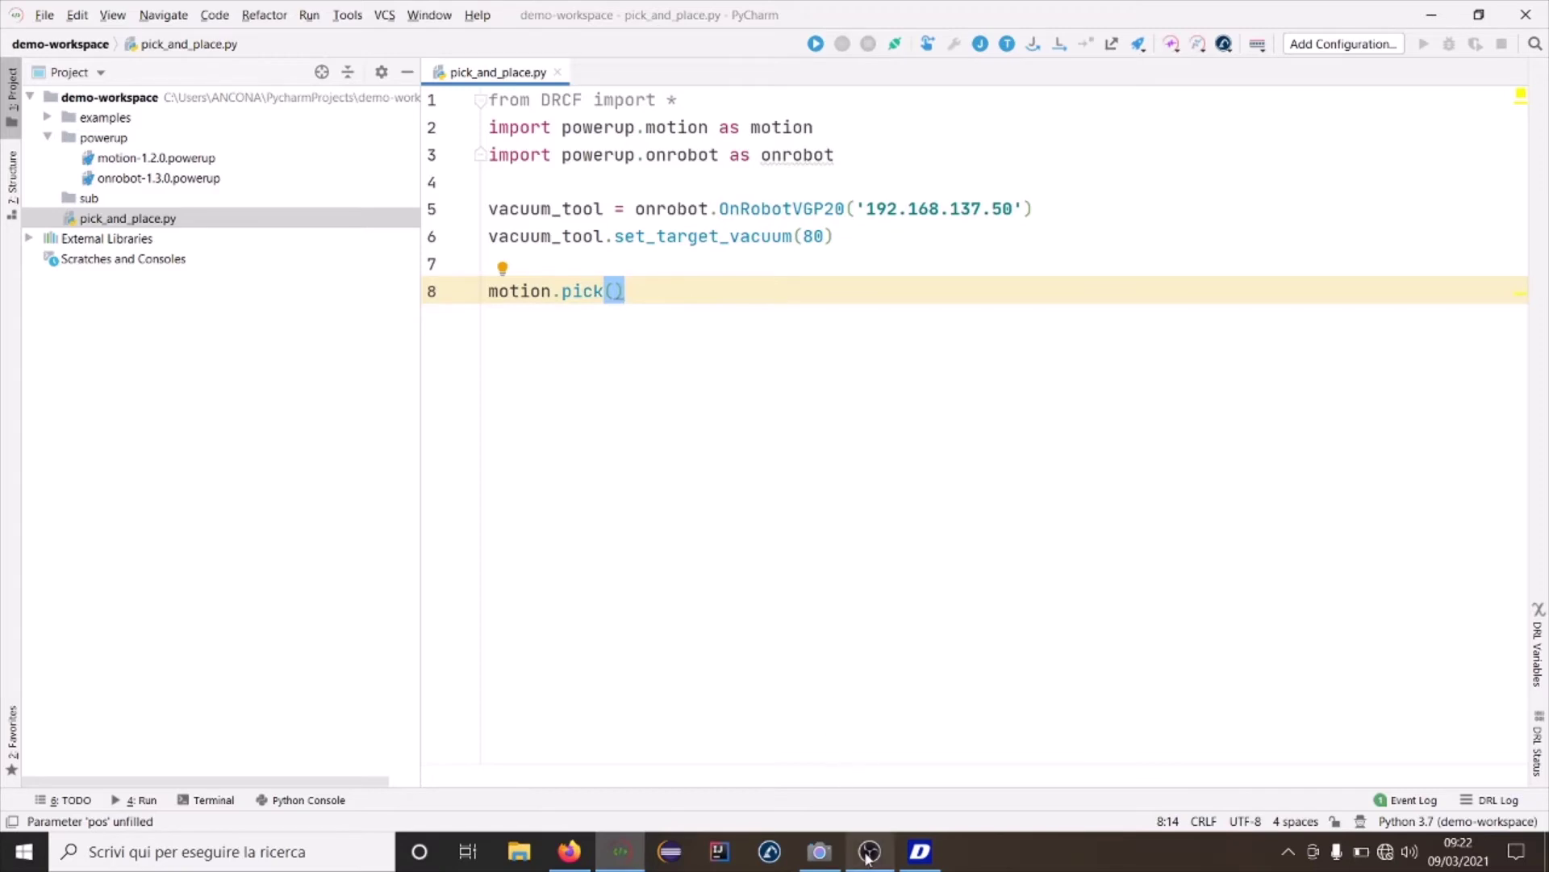
- Show the live camera feed of the robot with its vacuum gripper on the box
left_click(839, 858)
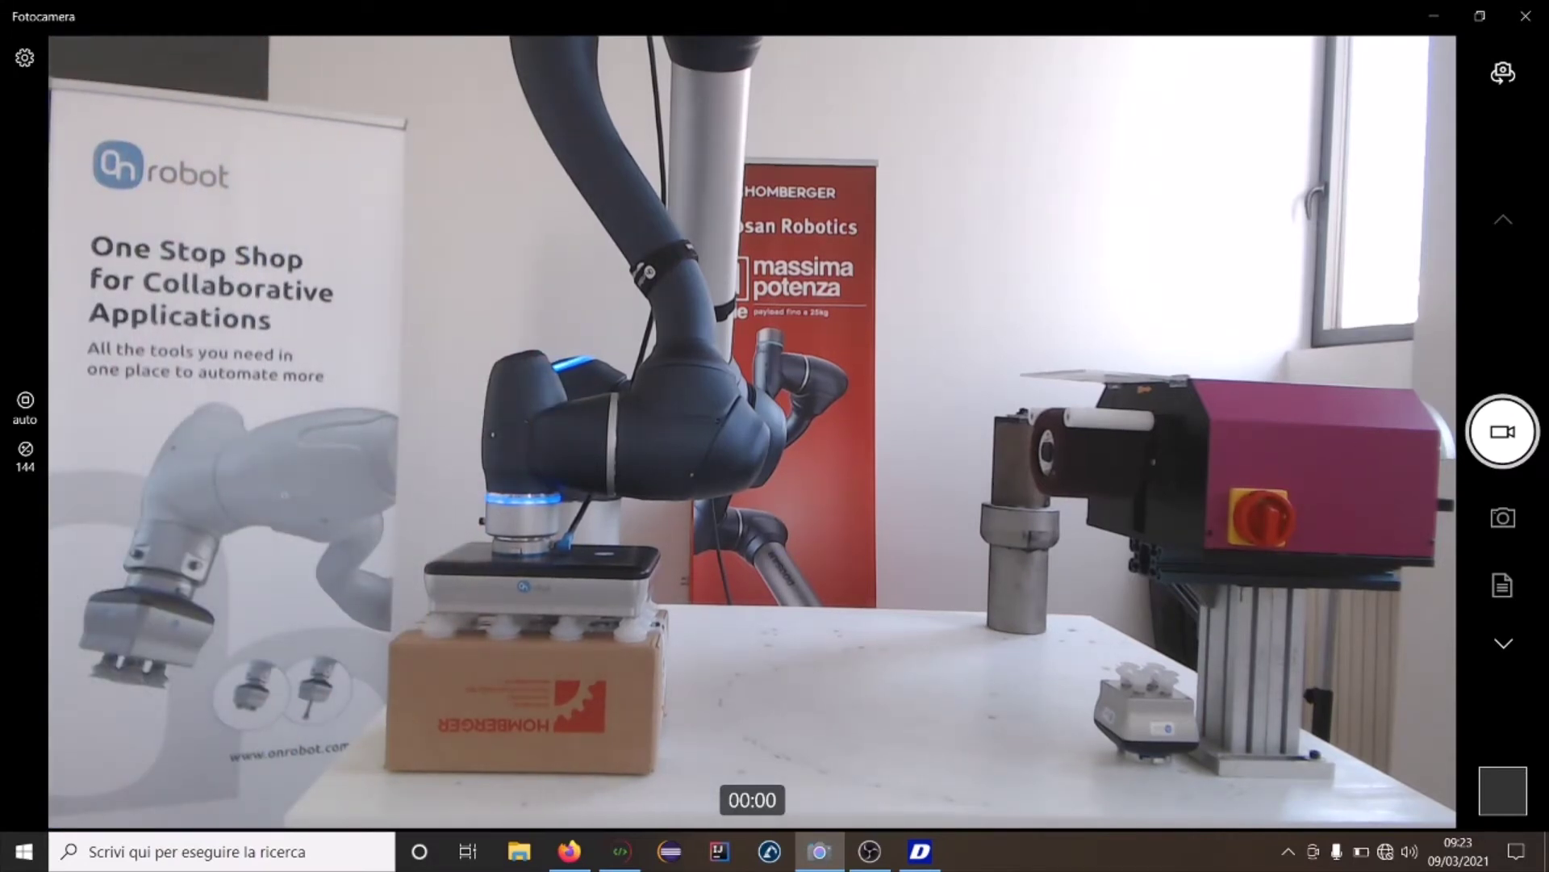
- Fill the motion.pick call with the robot's current pose
left_click(621, 851)
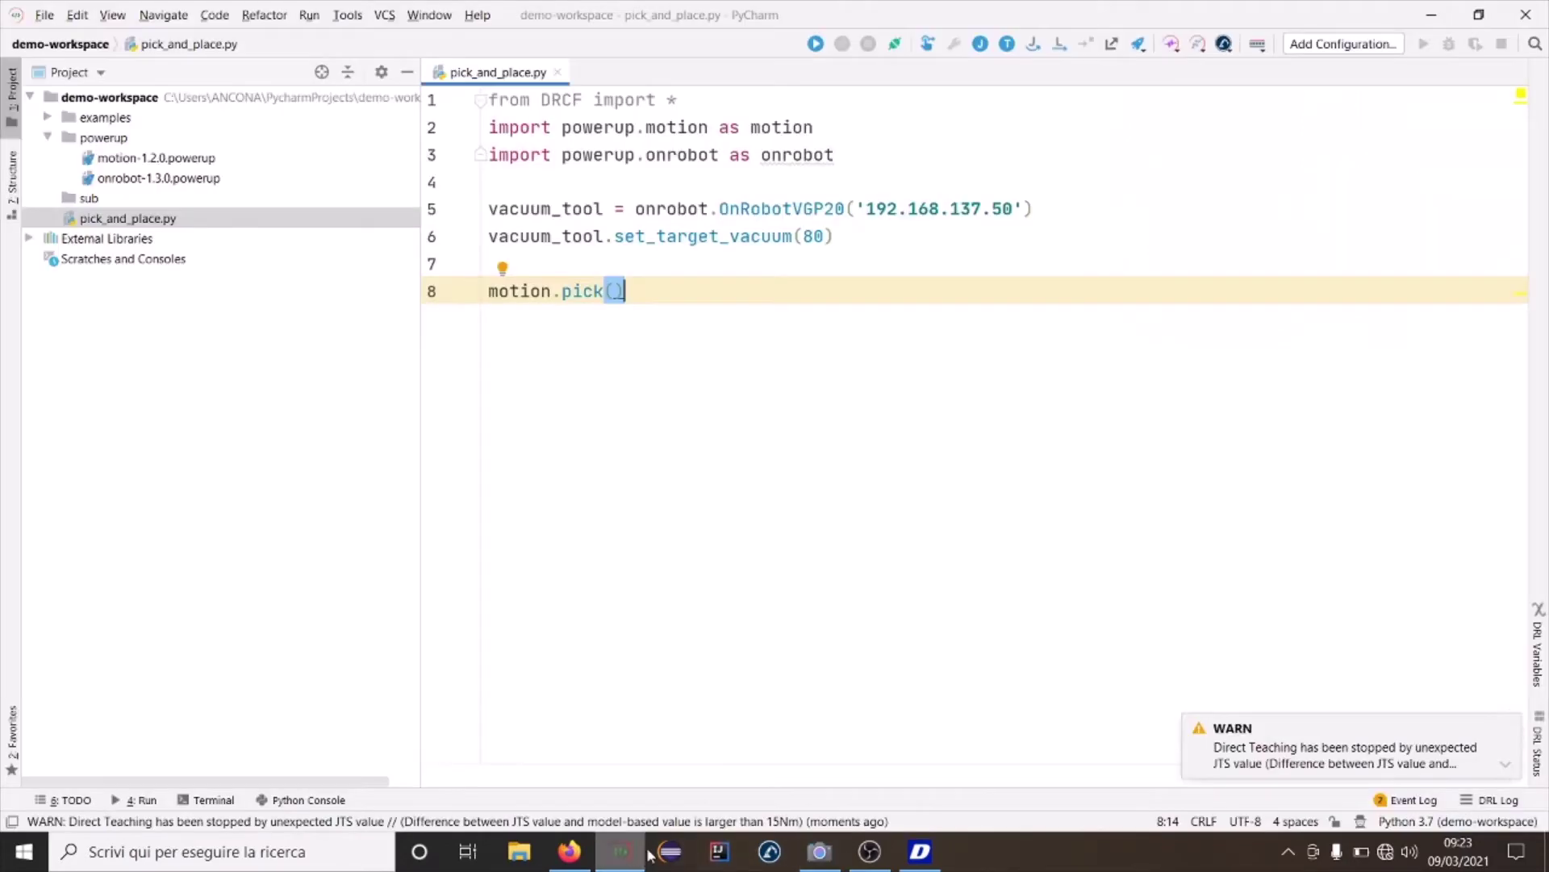
left_click(615, 290)
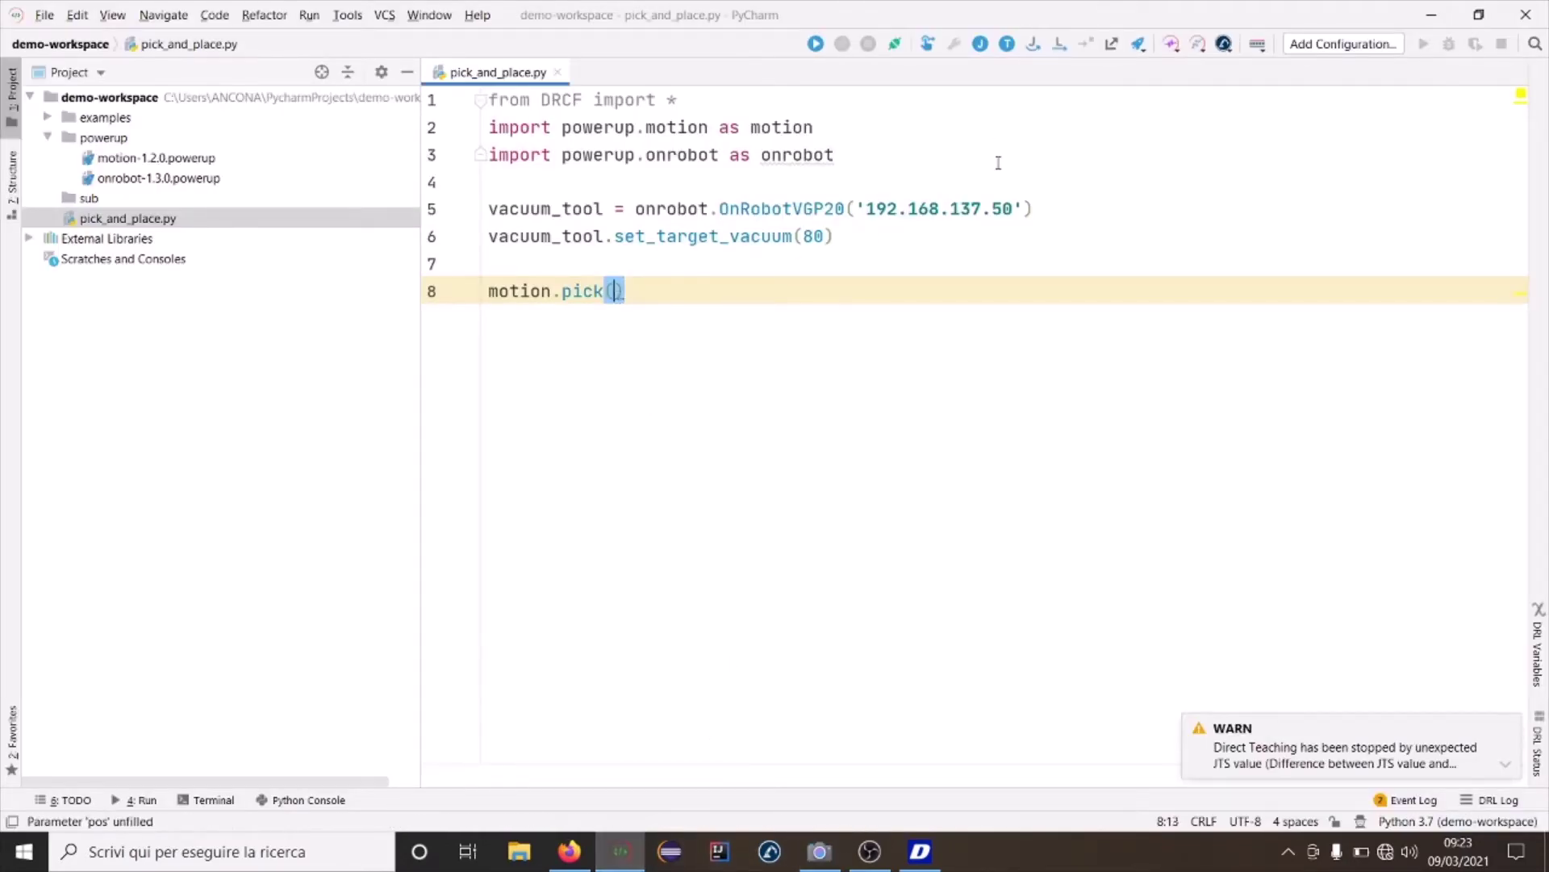
left_click(1008, 45)
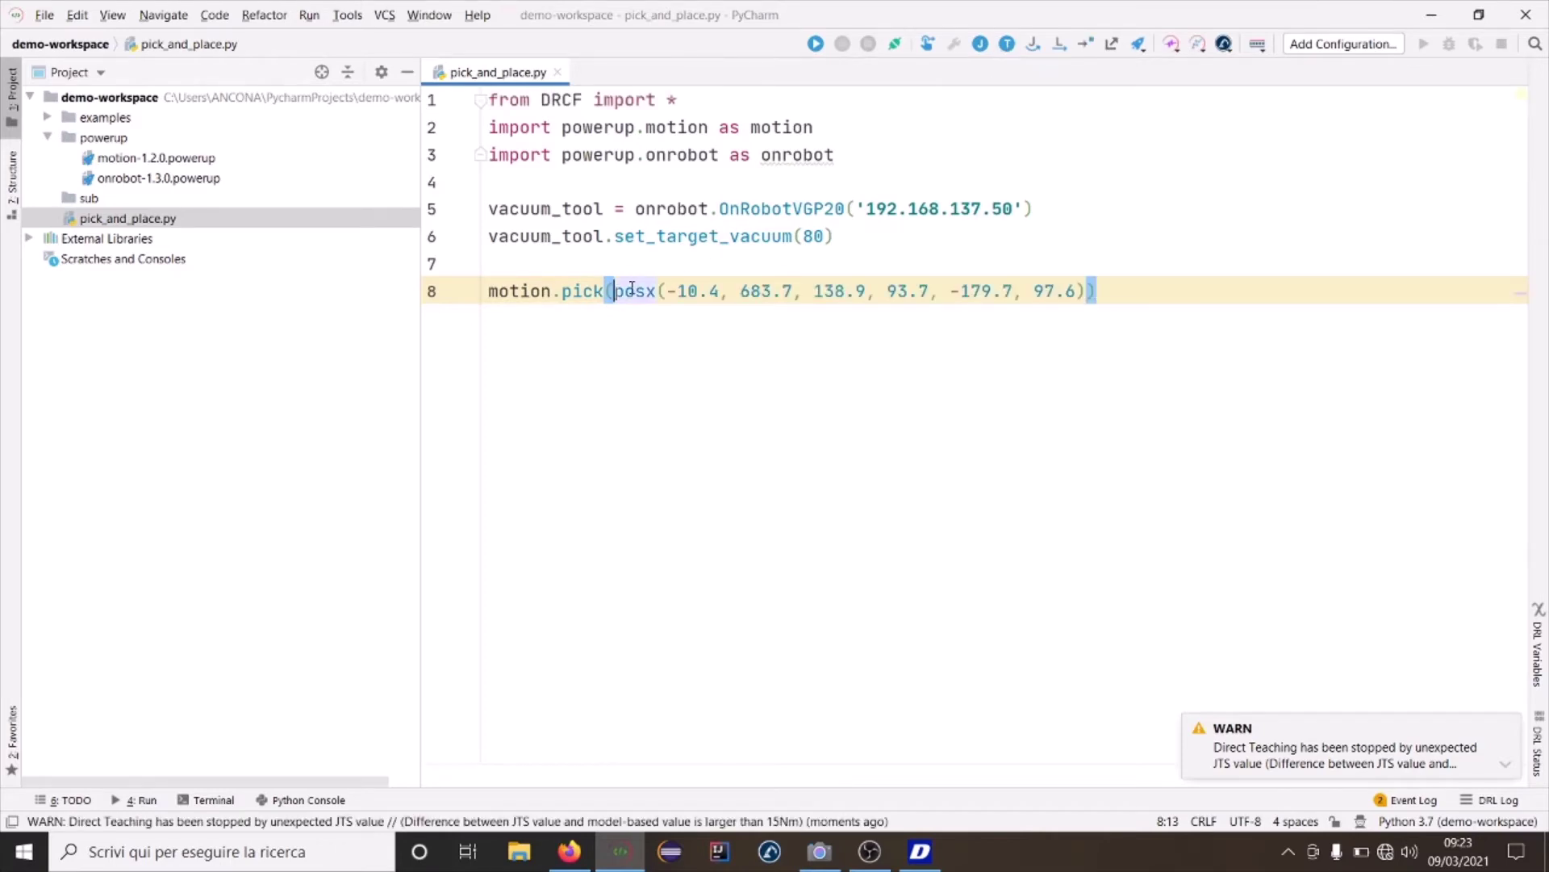
- Add a motion.place call on line 9 with posx(-426.3, 376.7, 174.6, 21.9, -179.3, 22.0)
left_click(1113, 291)
key("Return")
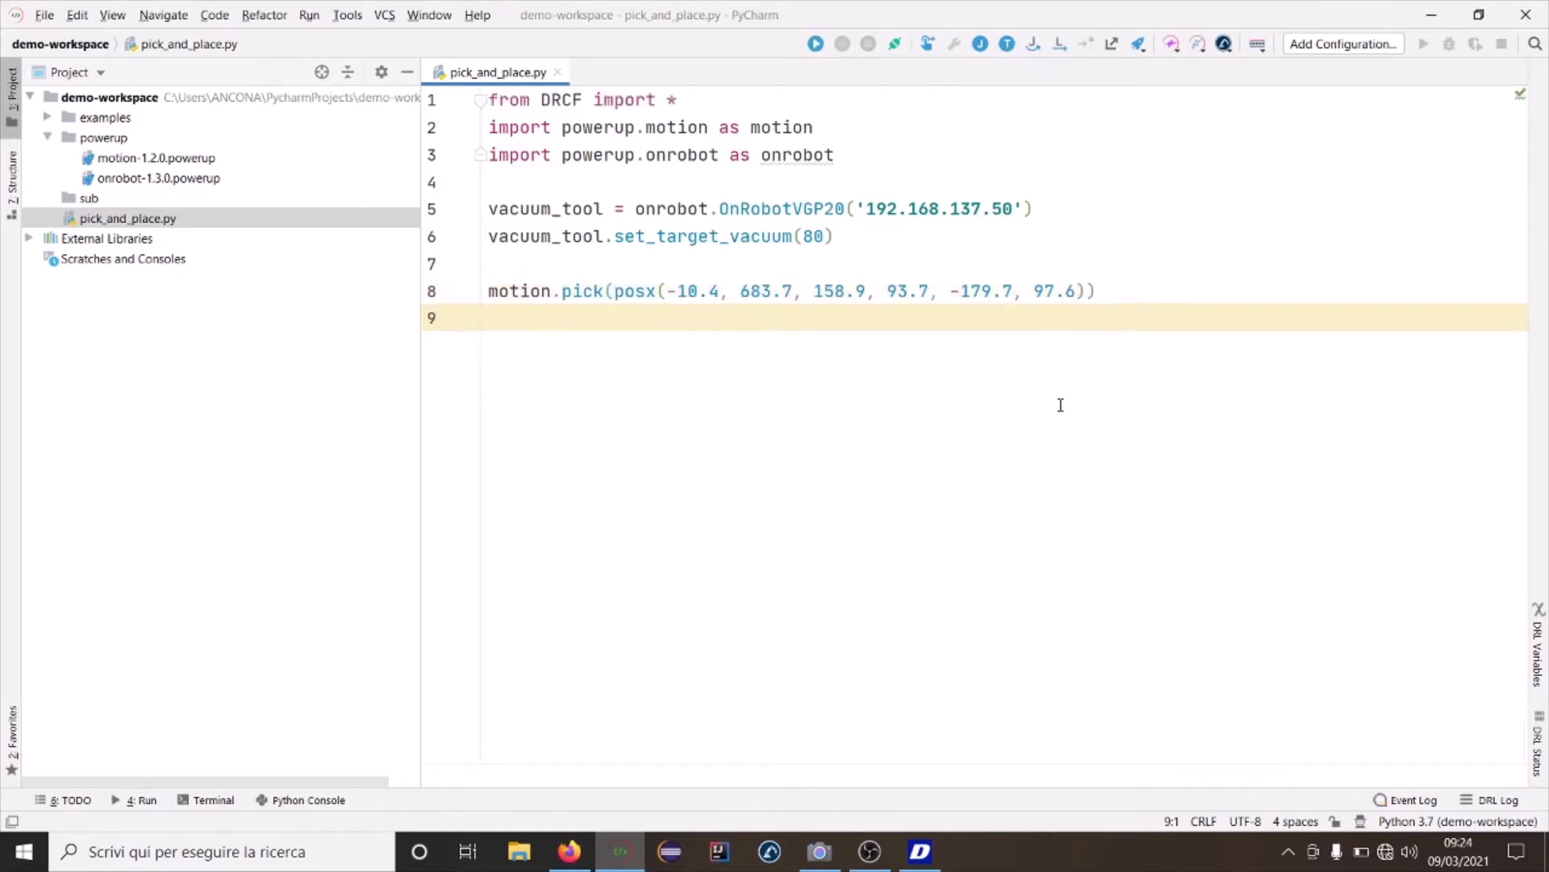
type("m")
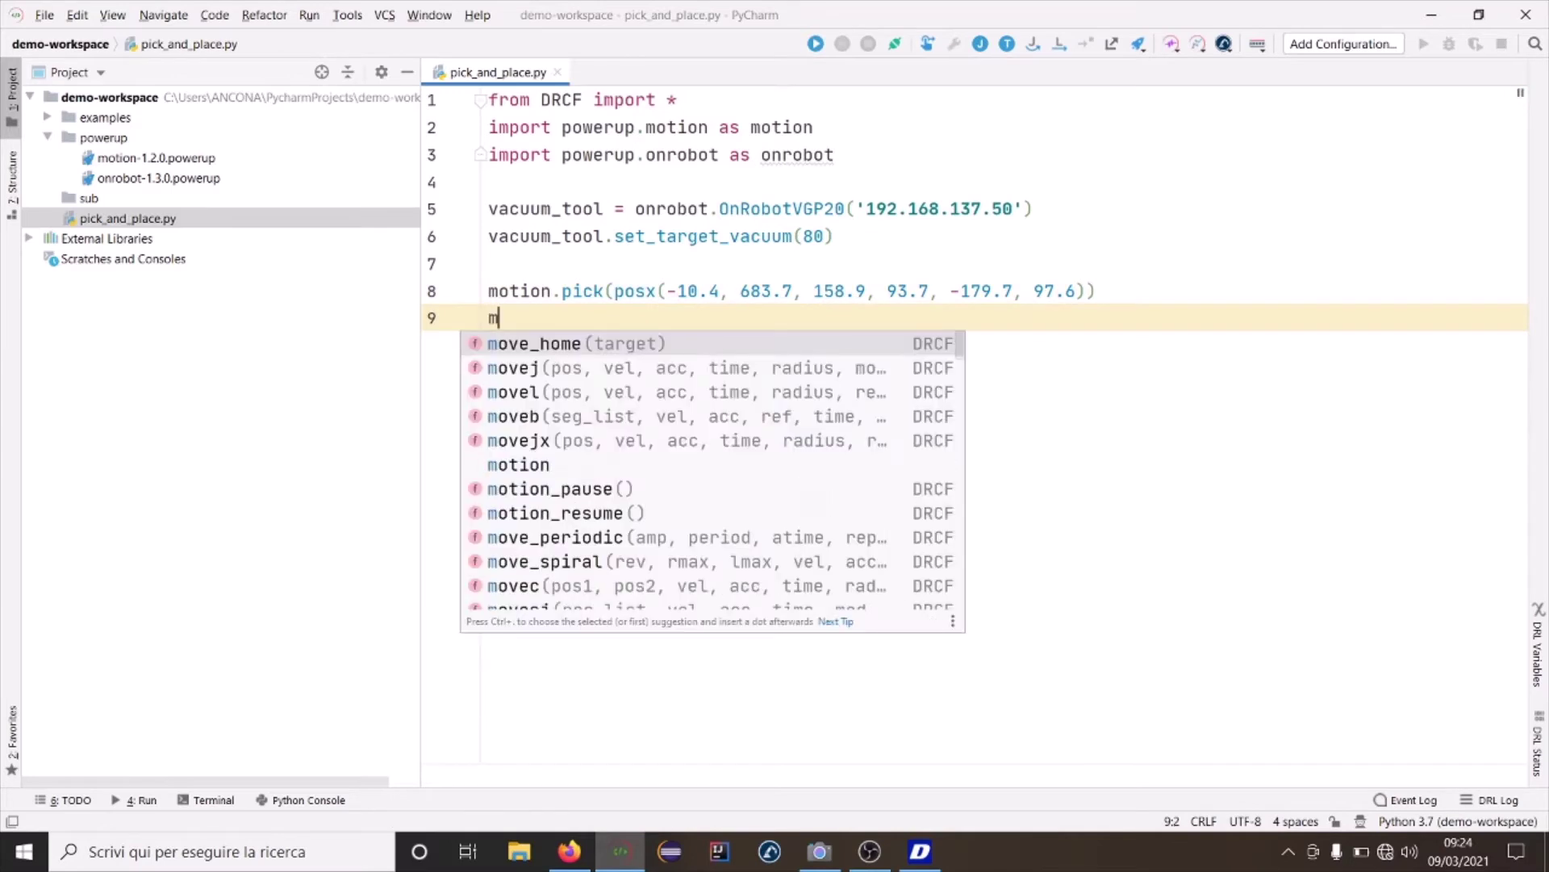
type("o")
key("Return")
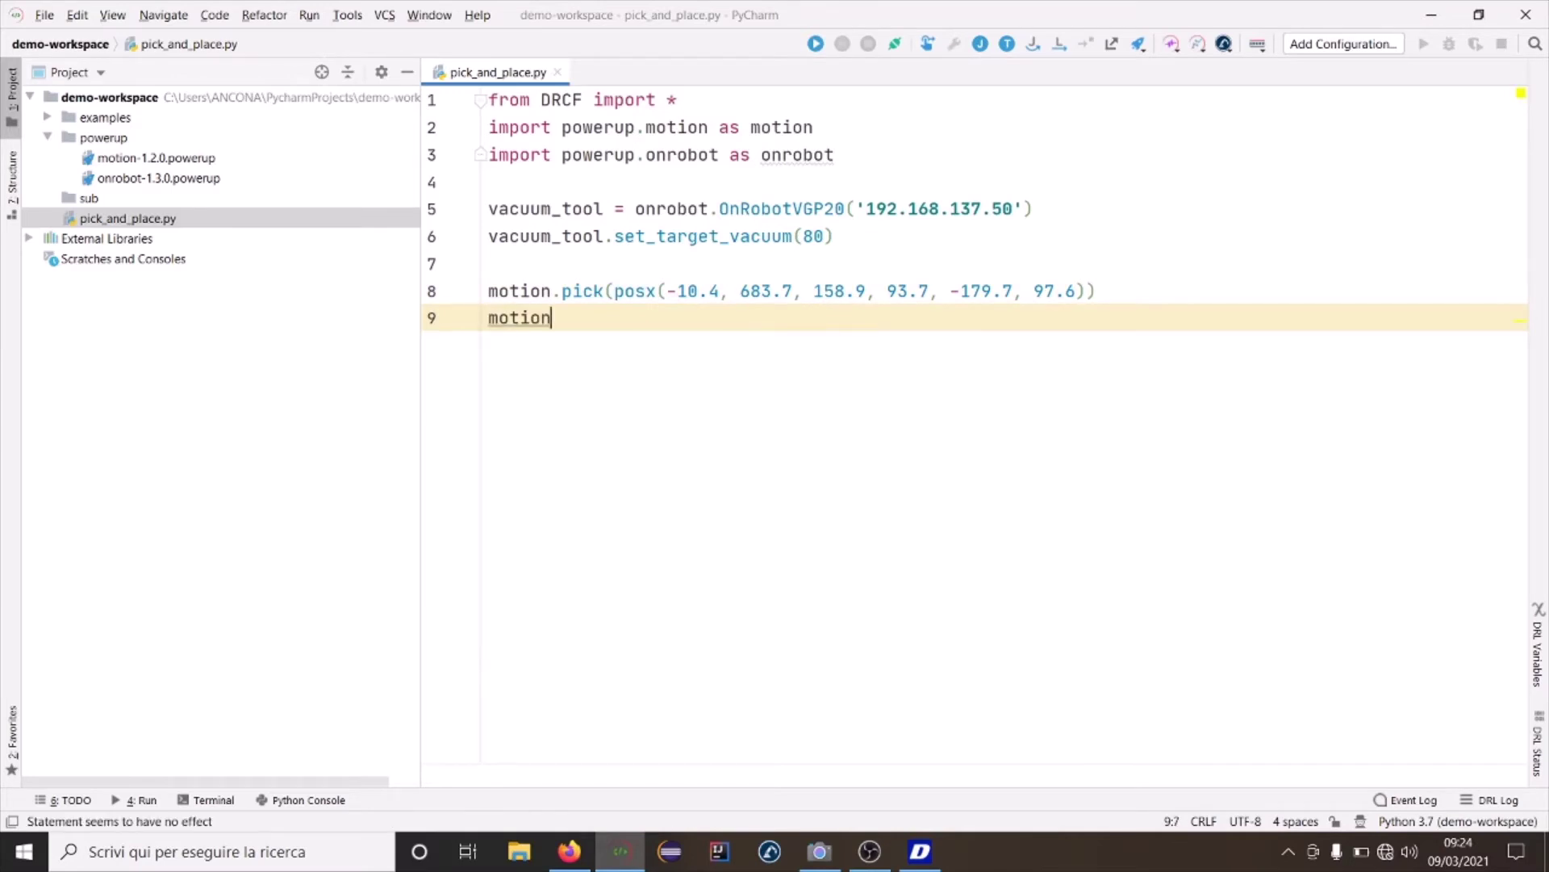
type(".pl")
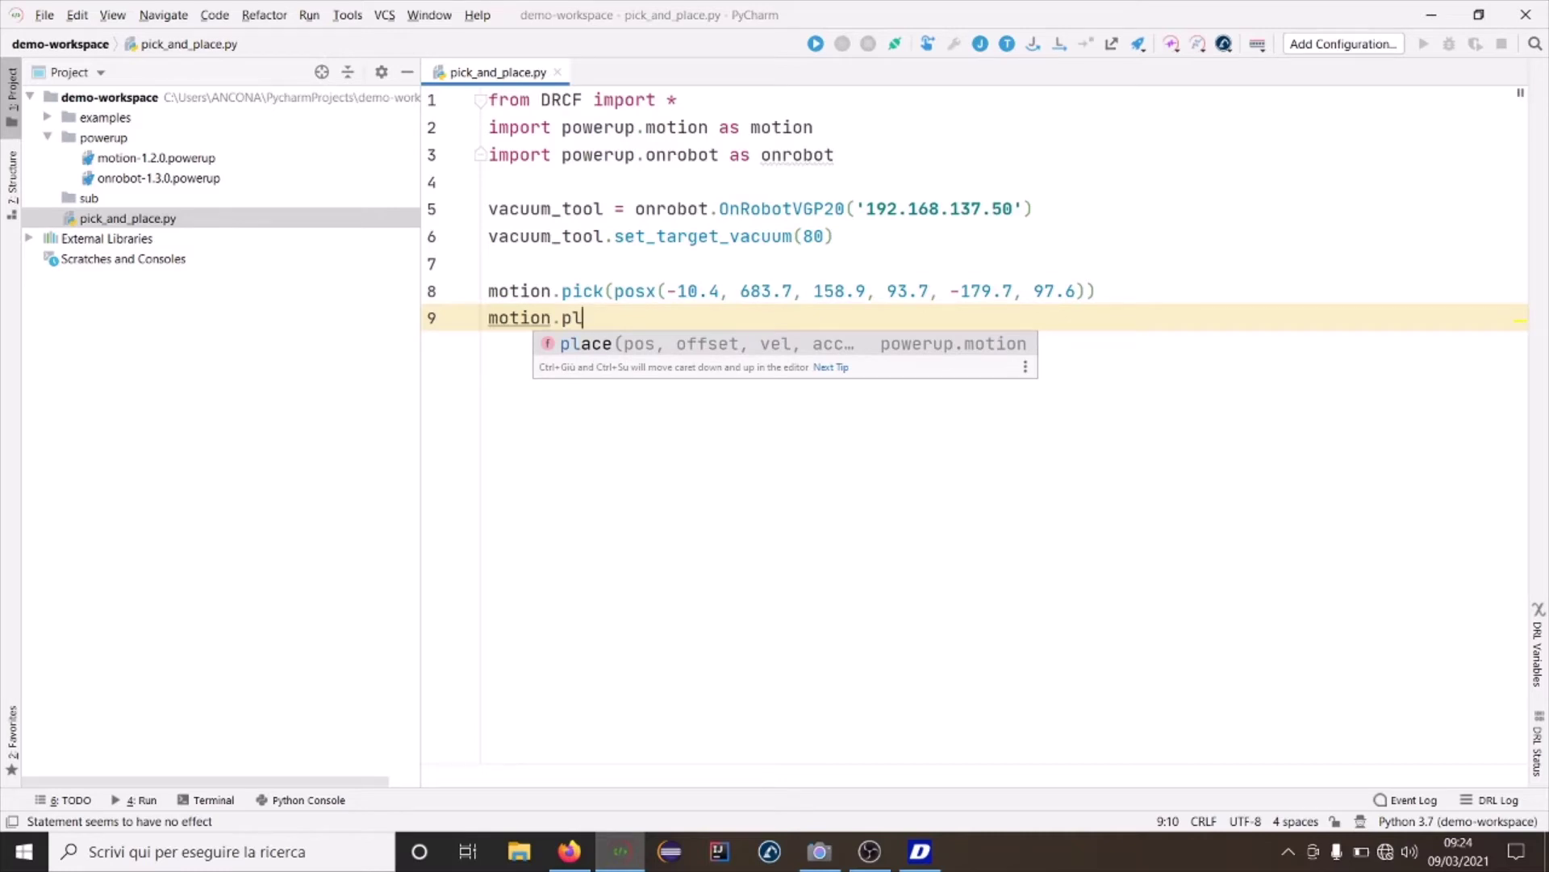
key("Return")
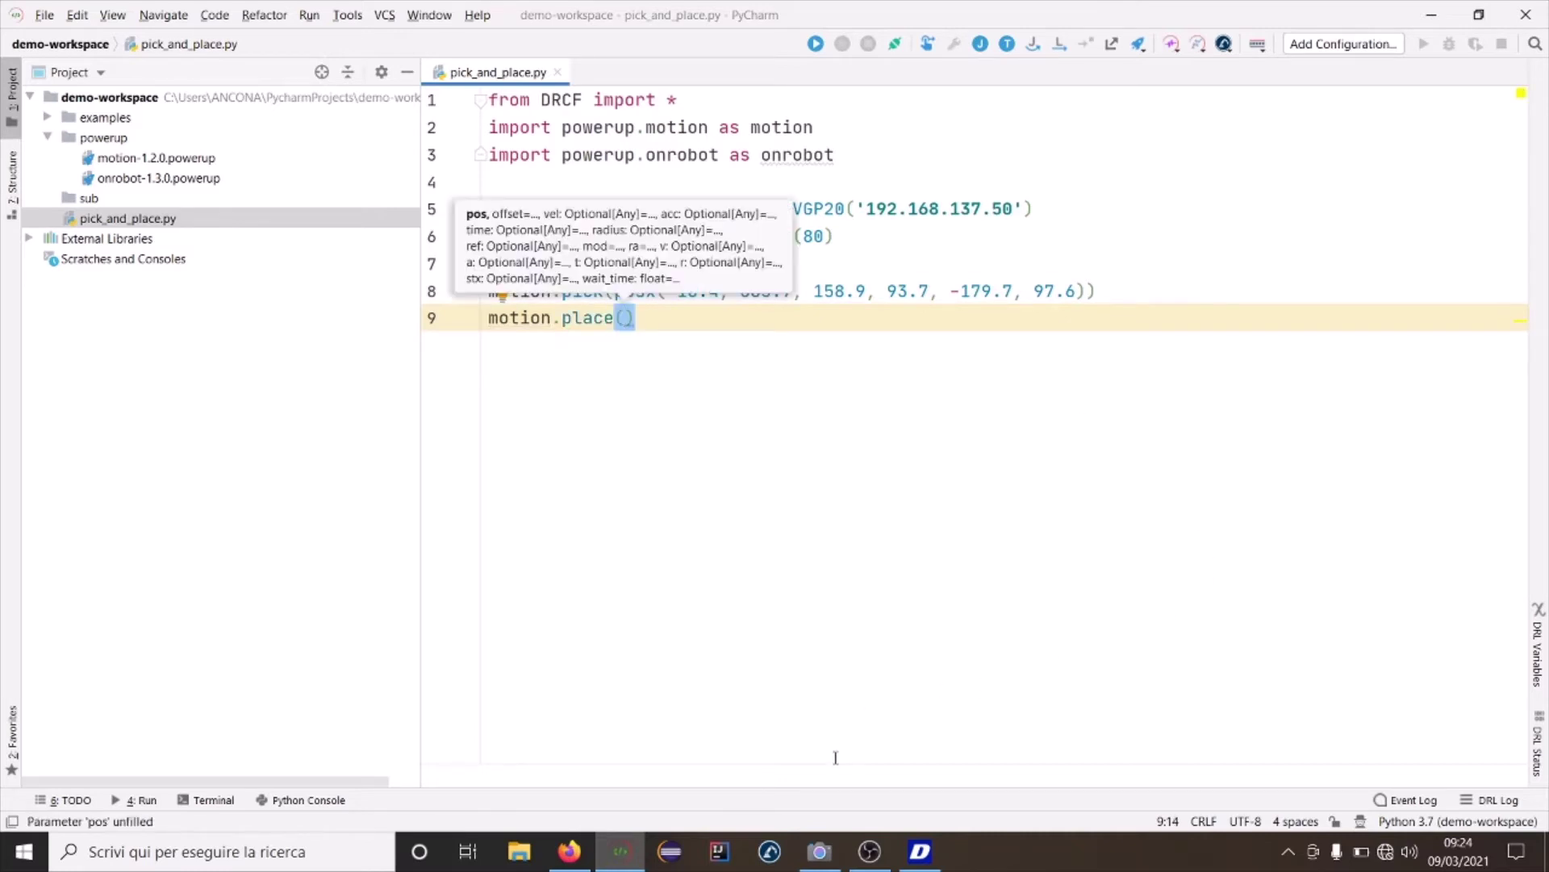
left_click(818, 851)
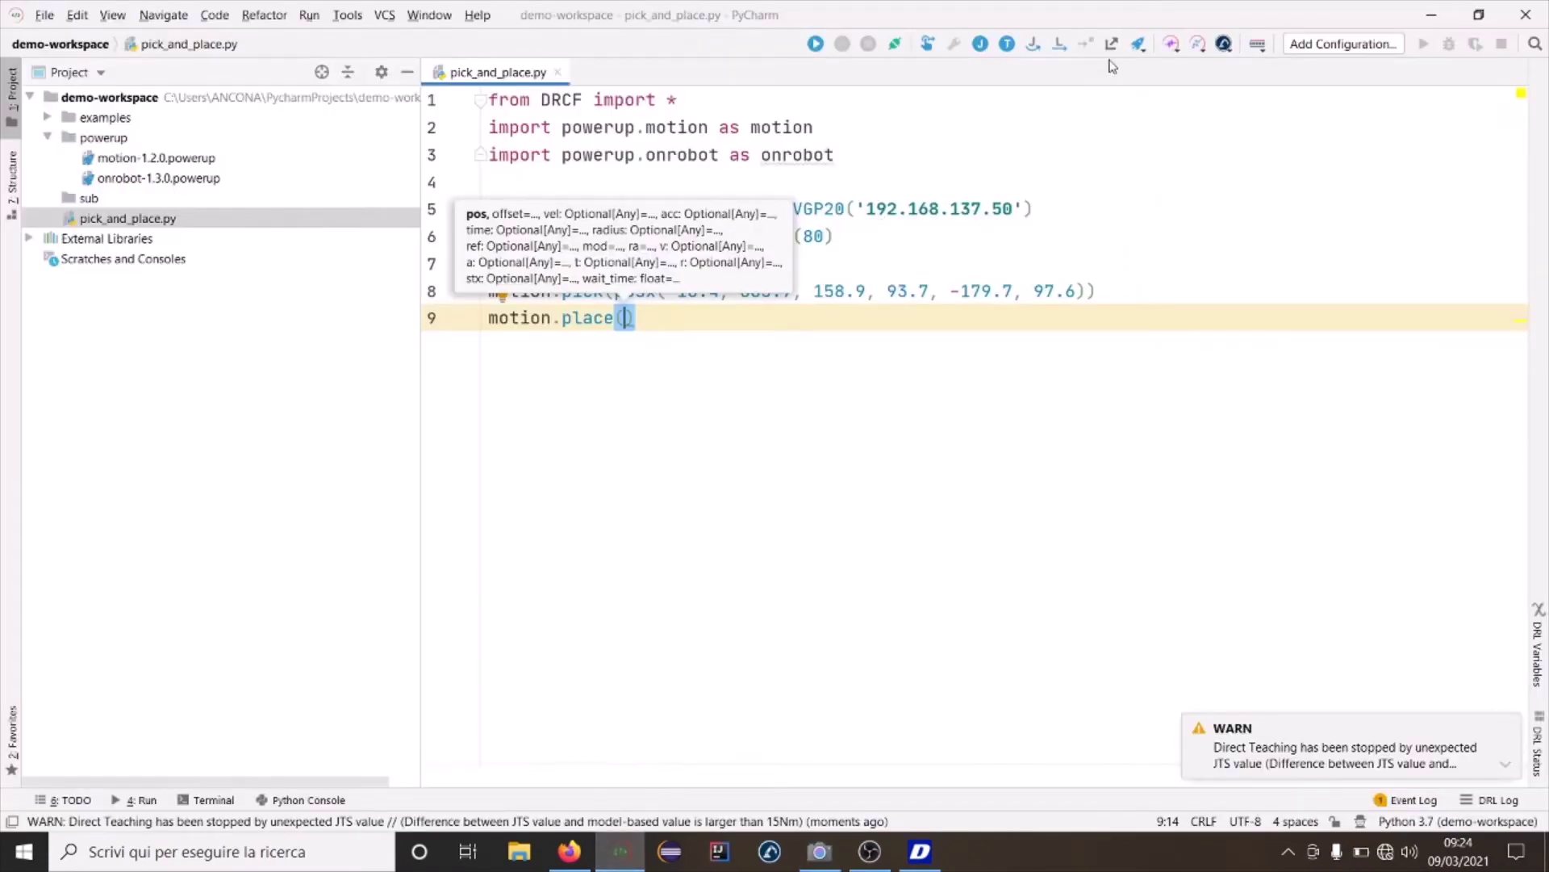
left_click(1008, 43)
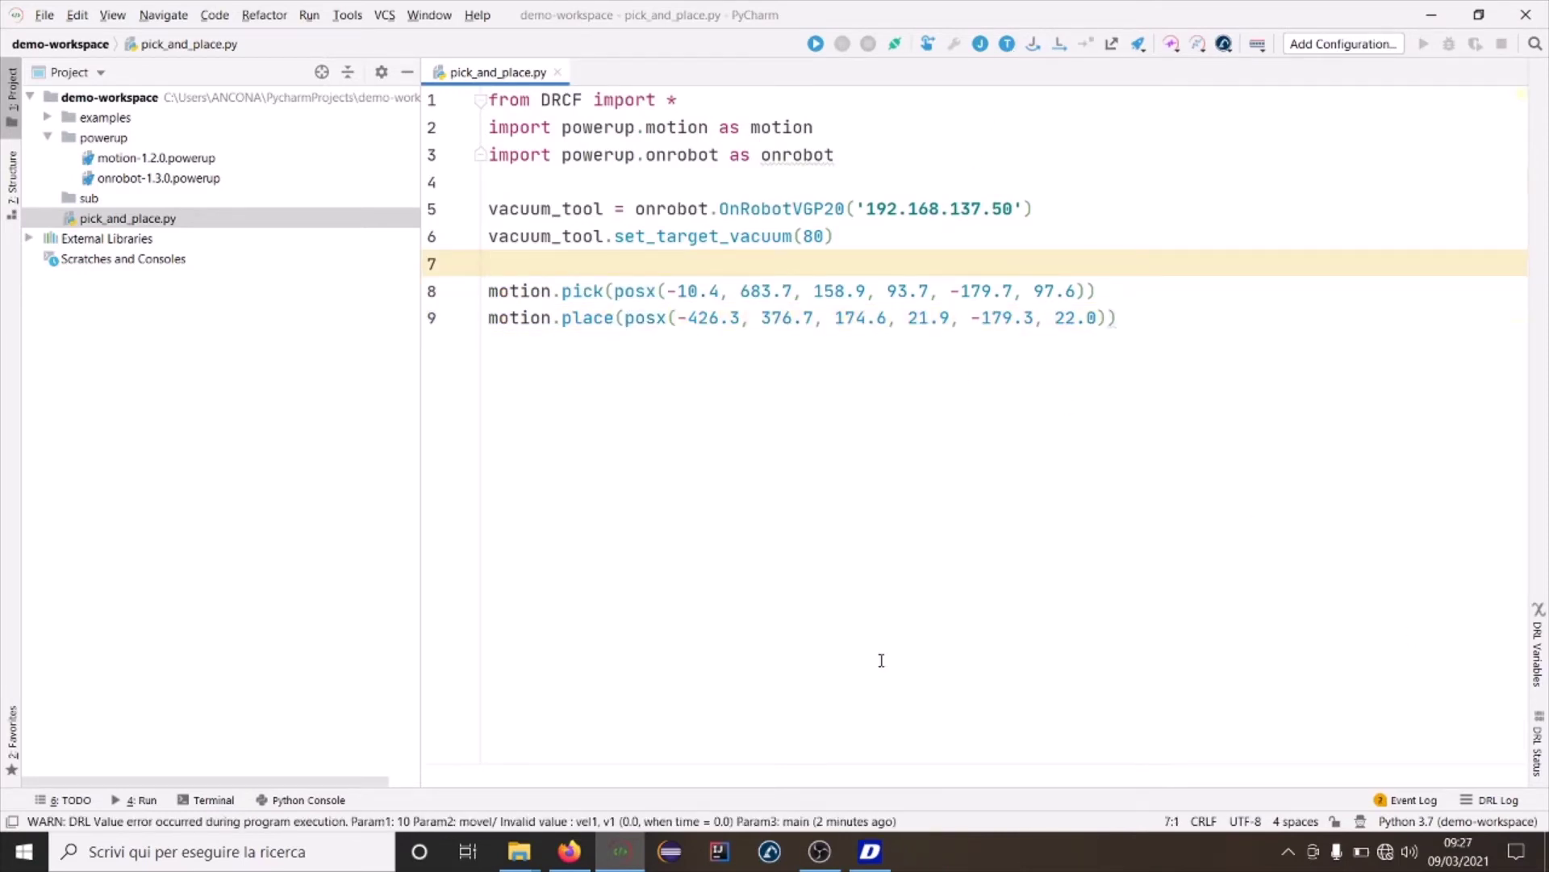
- Insert motion.set_current_tool(vacuum_tool) on line 8, ahead of pick and place
key("Return")
key("Return")
key("Up")
type("mot")
key("Return")
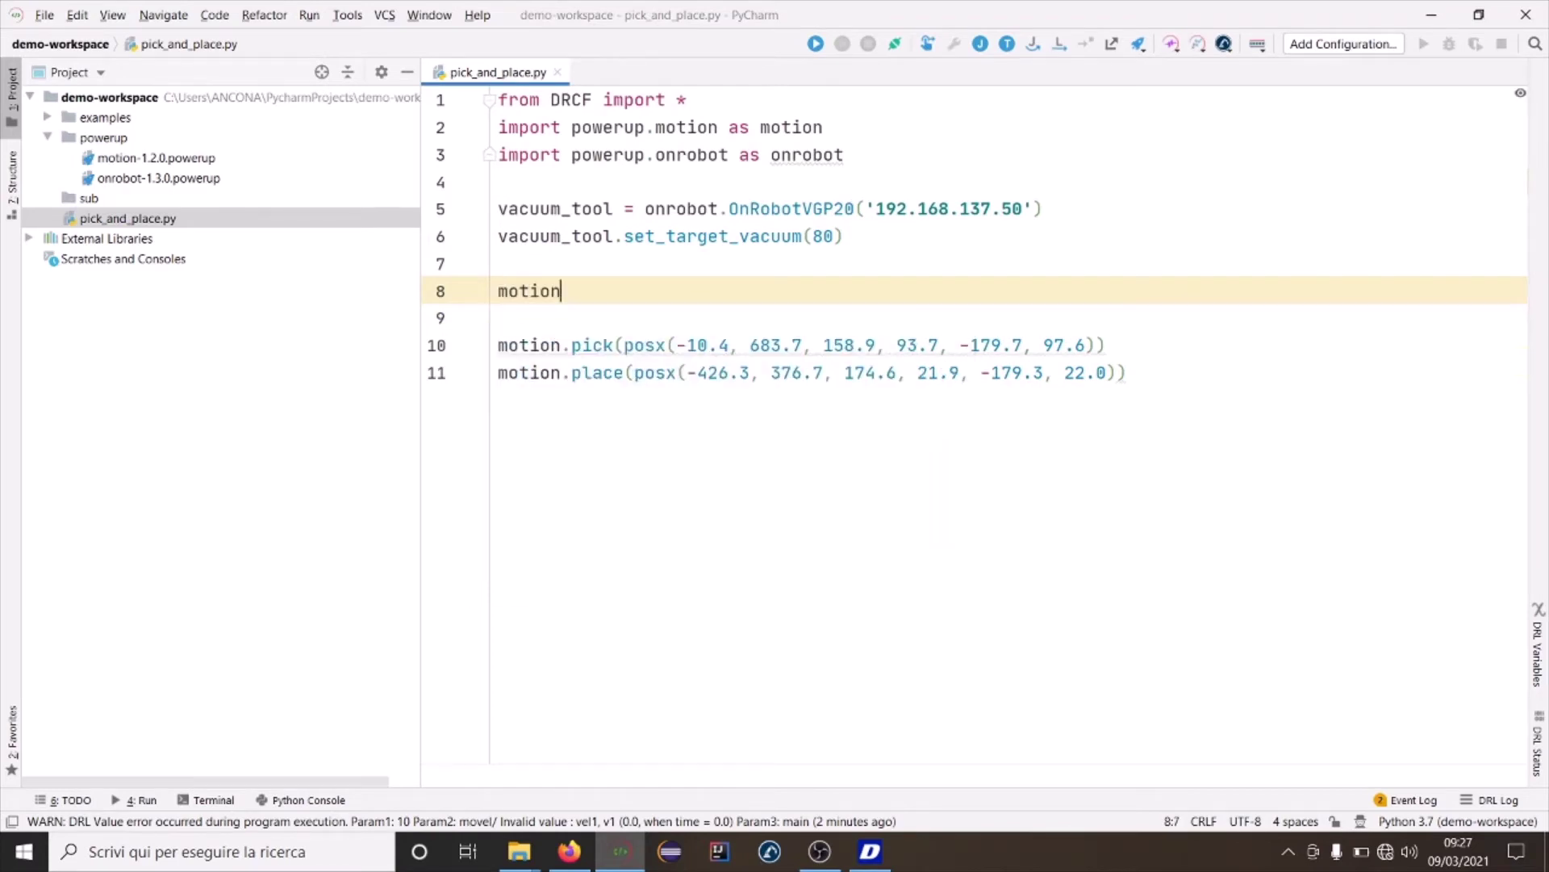
type(".")
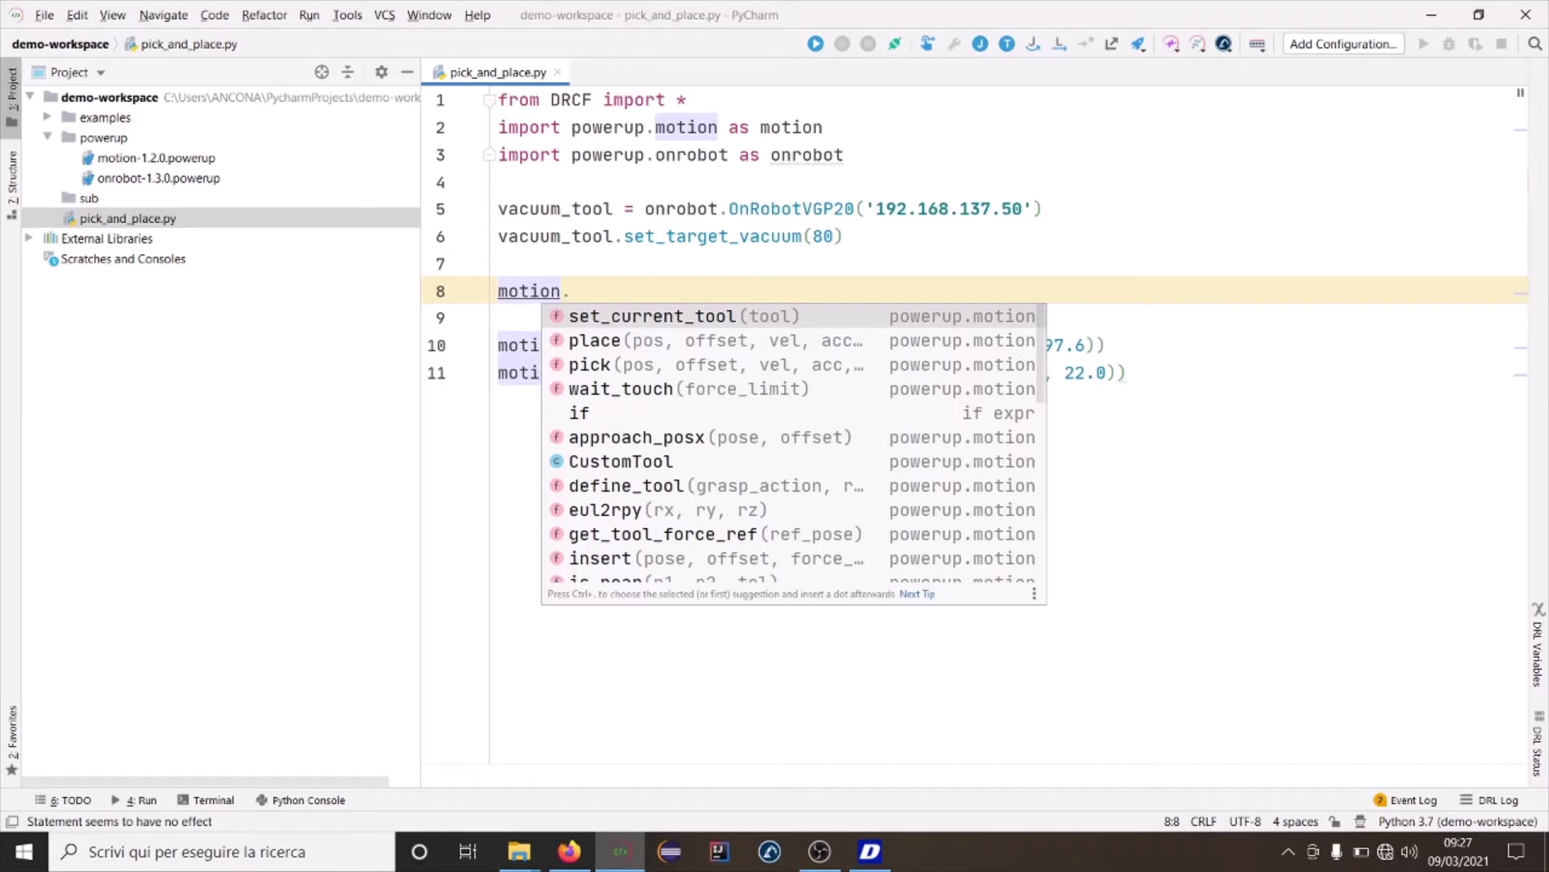
key("Return")
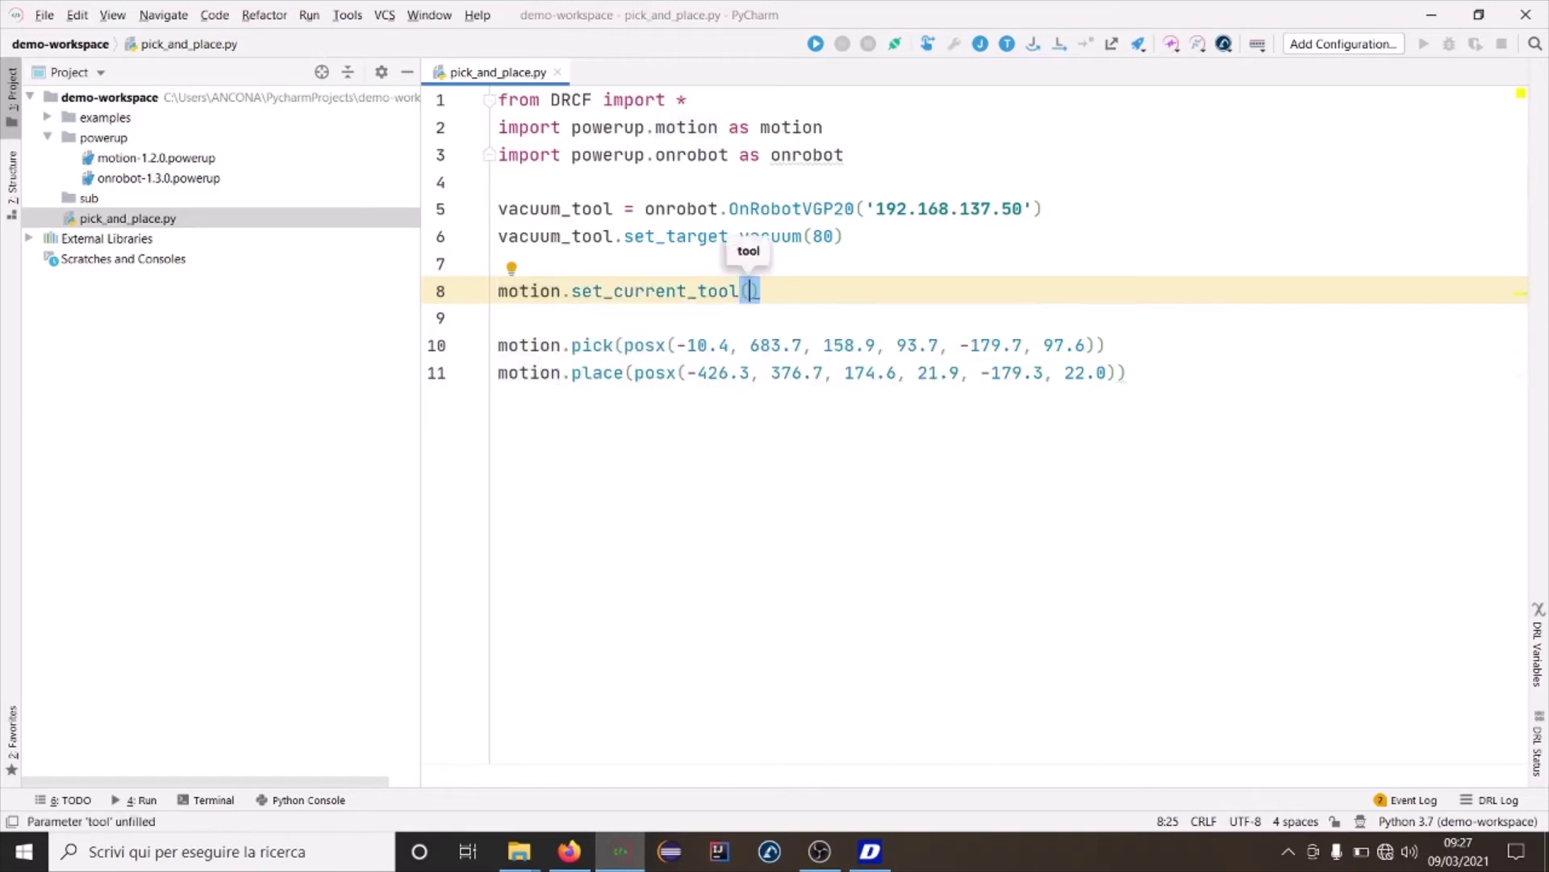
type("v")
key("Return")
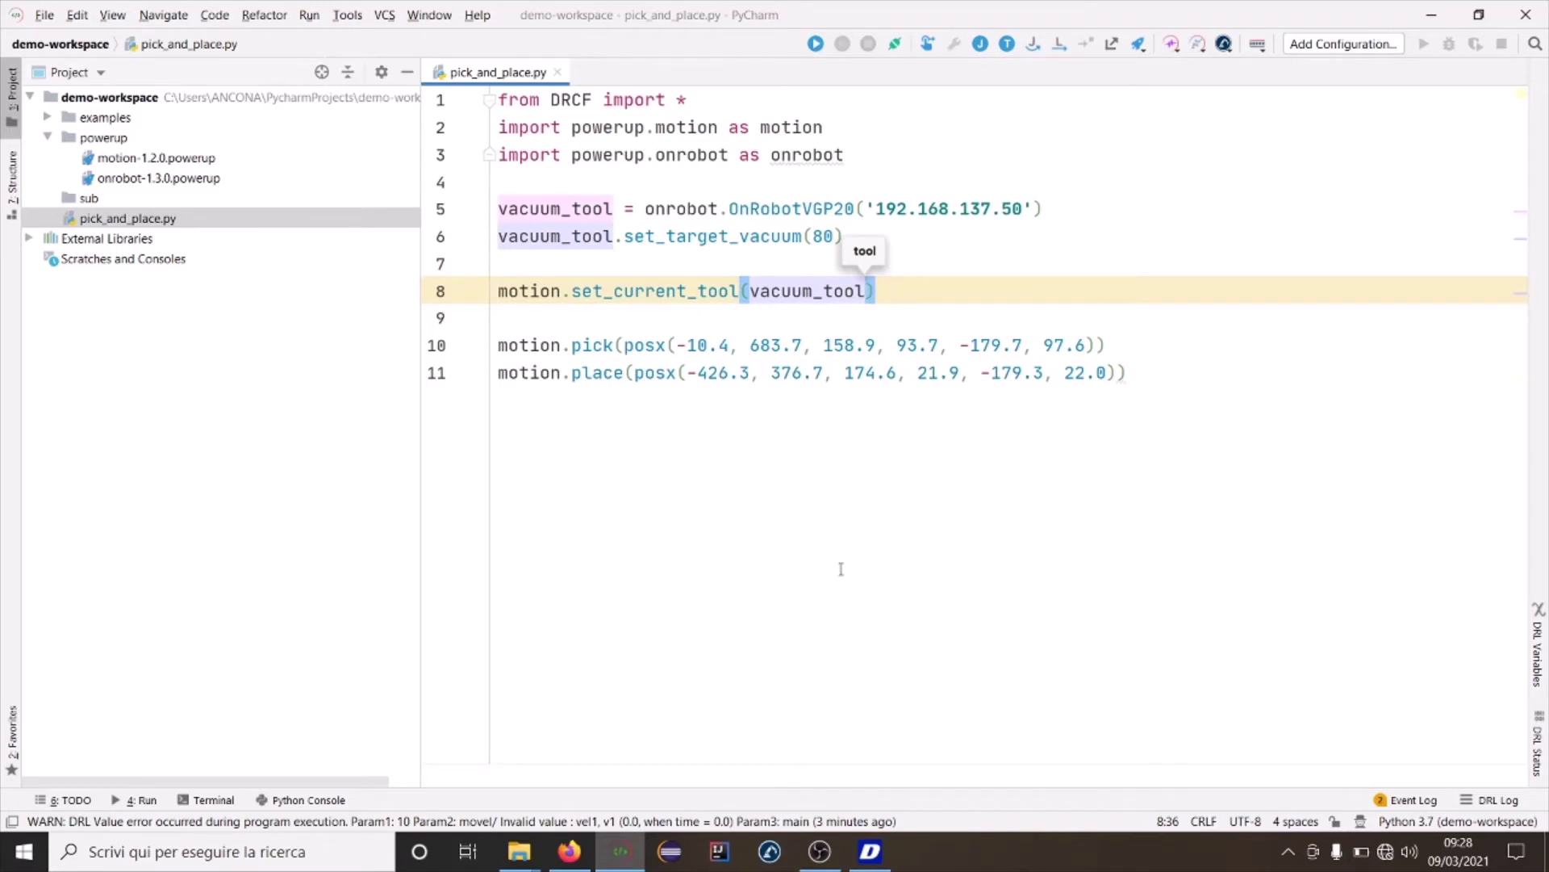
- Add set_velx(300) on the line after the imports
left_click(634, 182)
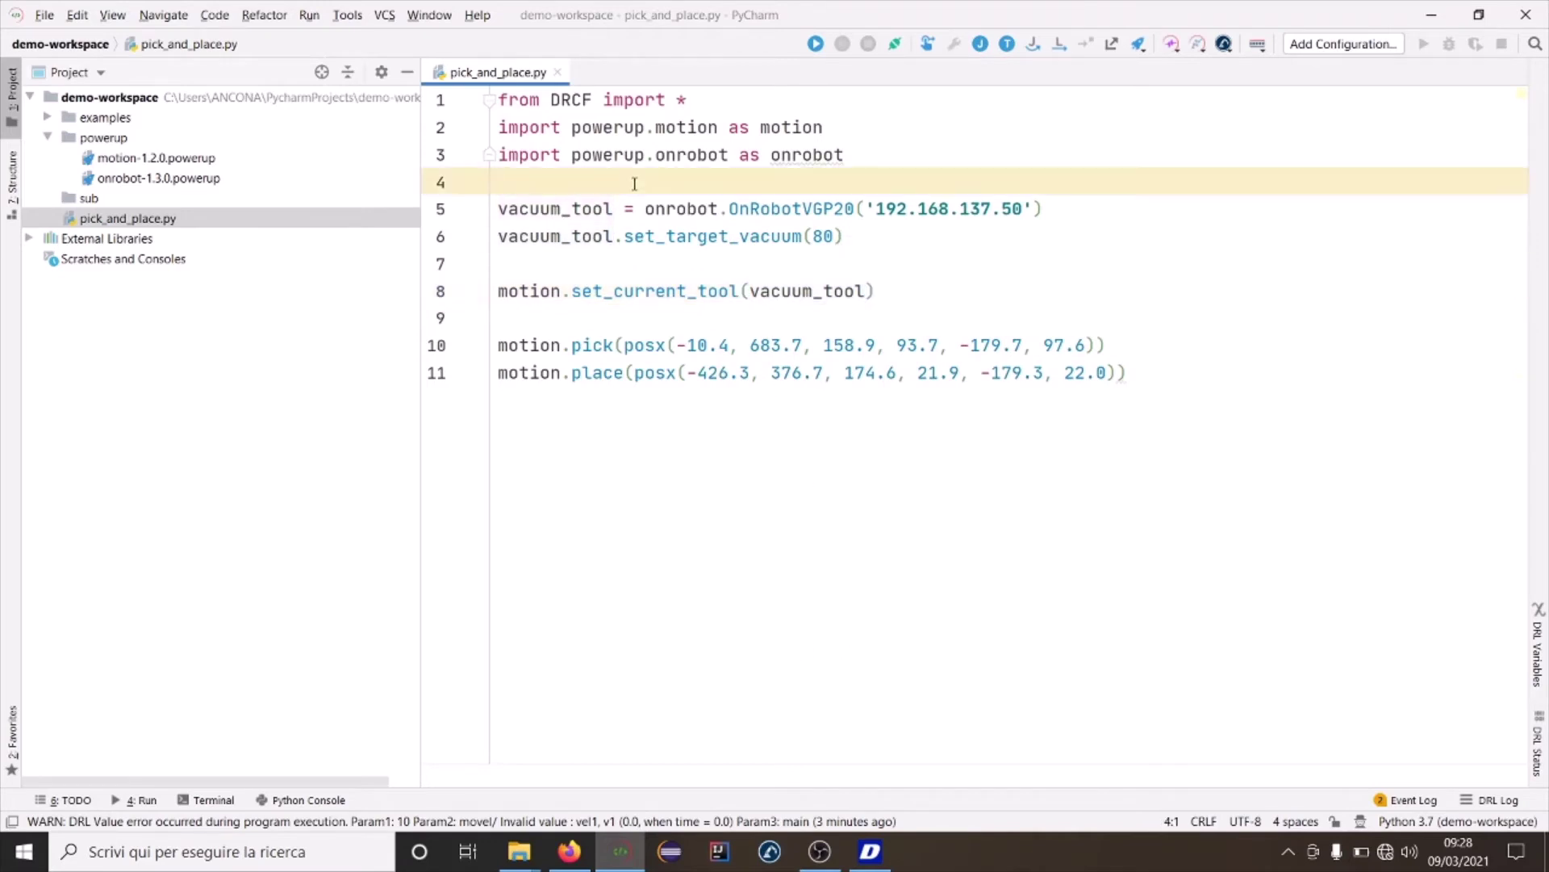
key("Return")
key("Return")
key("Up")
type("set")
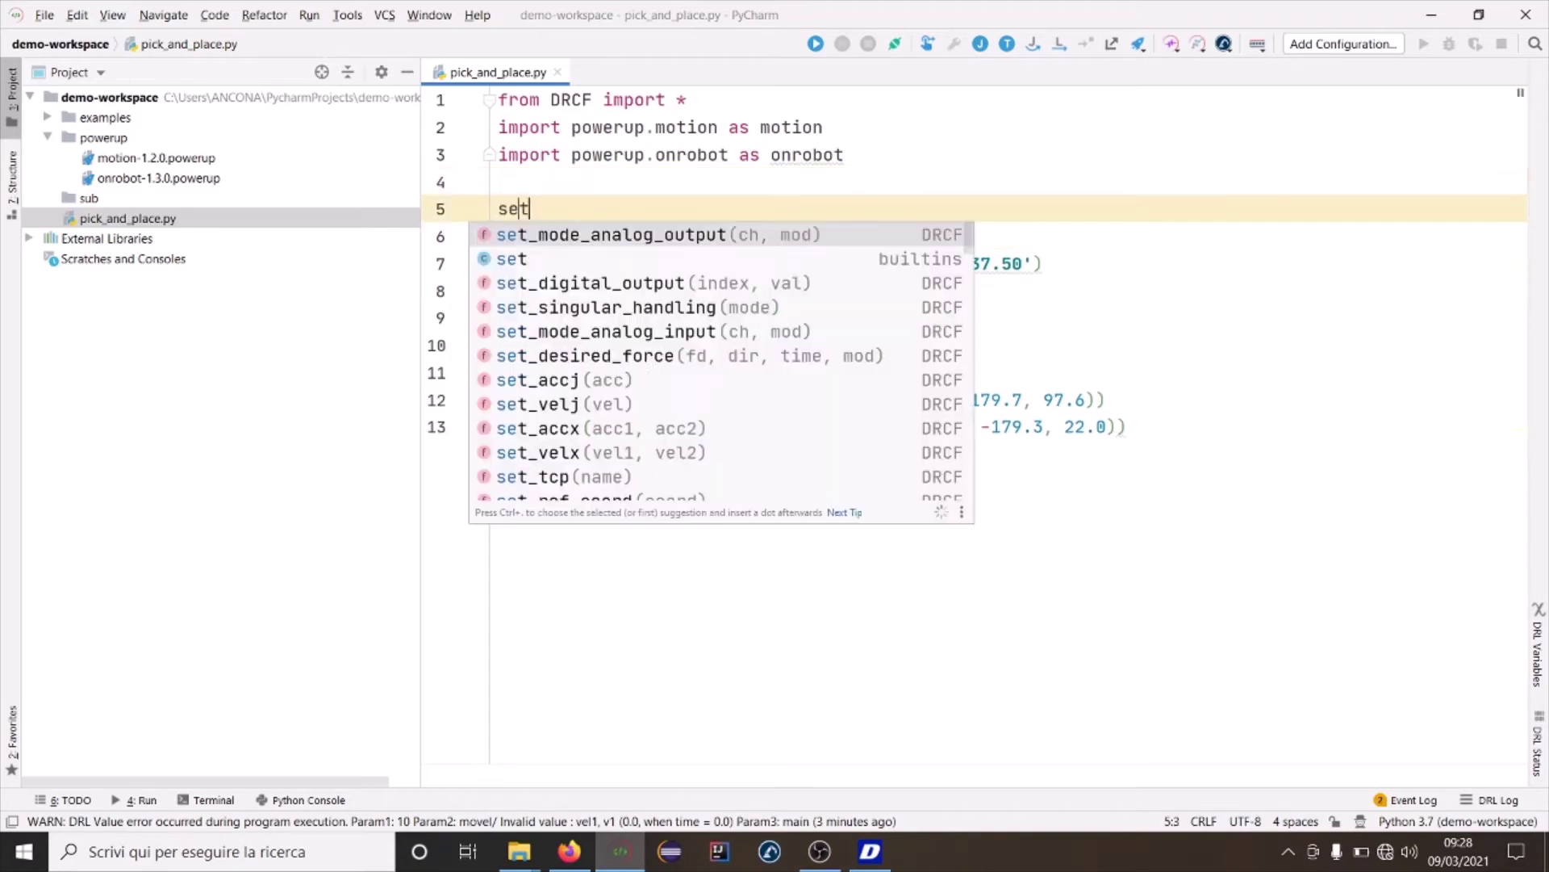
key("Down")
key("Down")
key("Down")
key("Down")
key("Return")
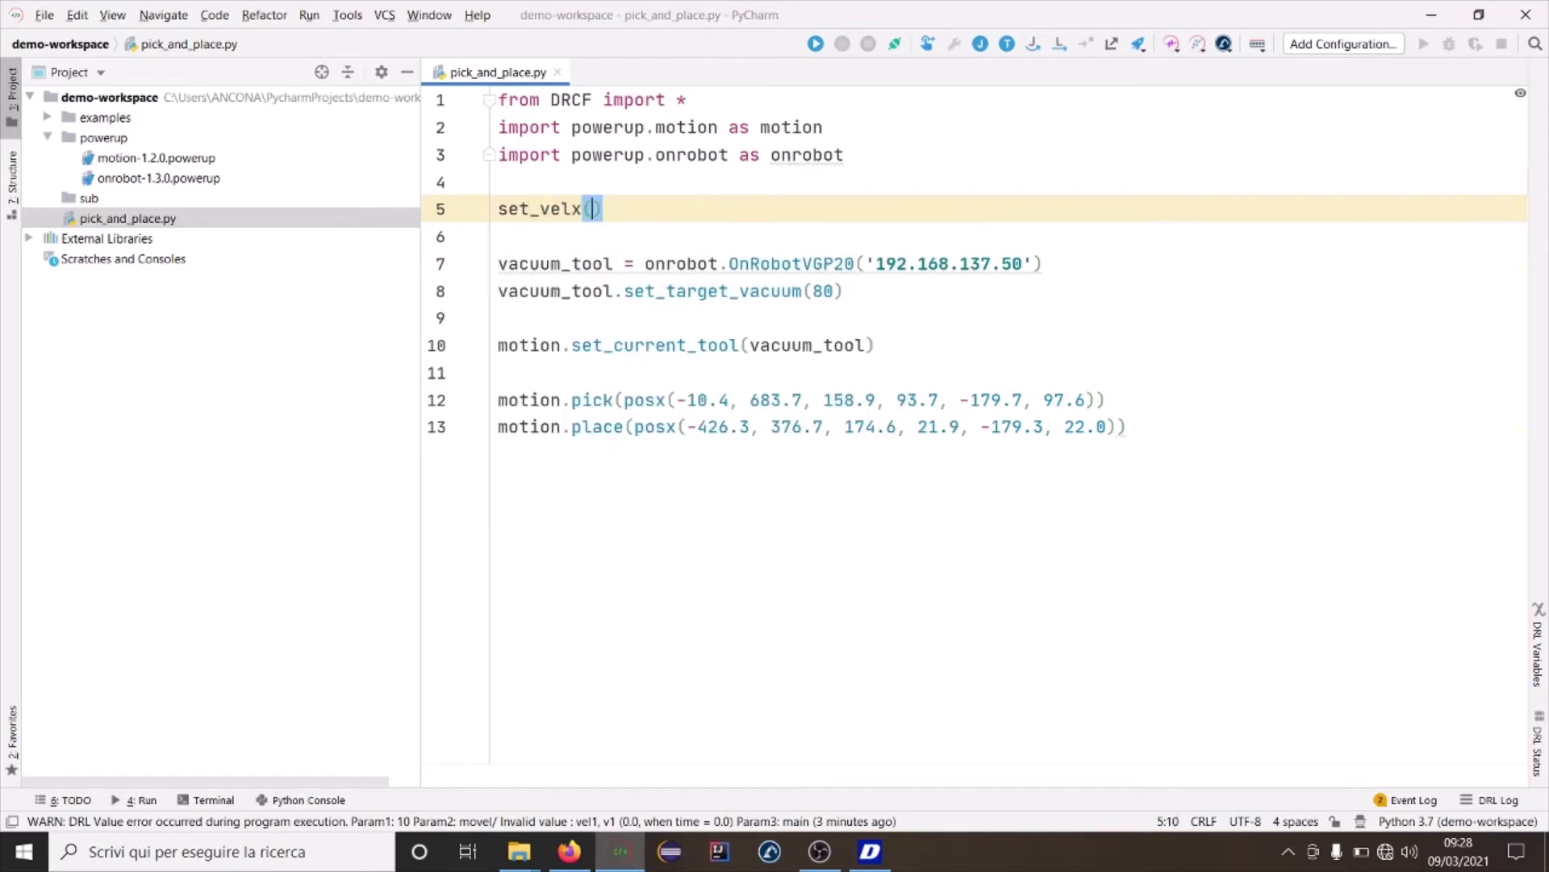
type("300)")
- Add set_accx(400) on the line below set_velx(300)
key("Return")
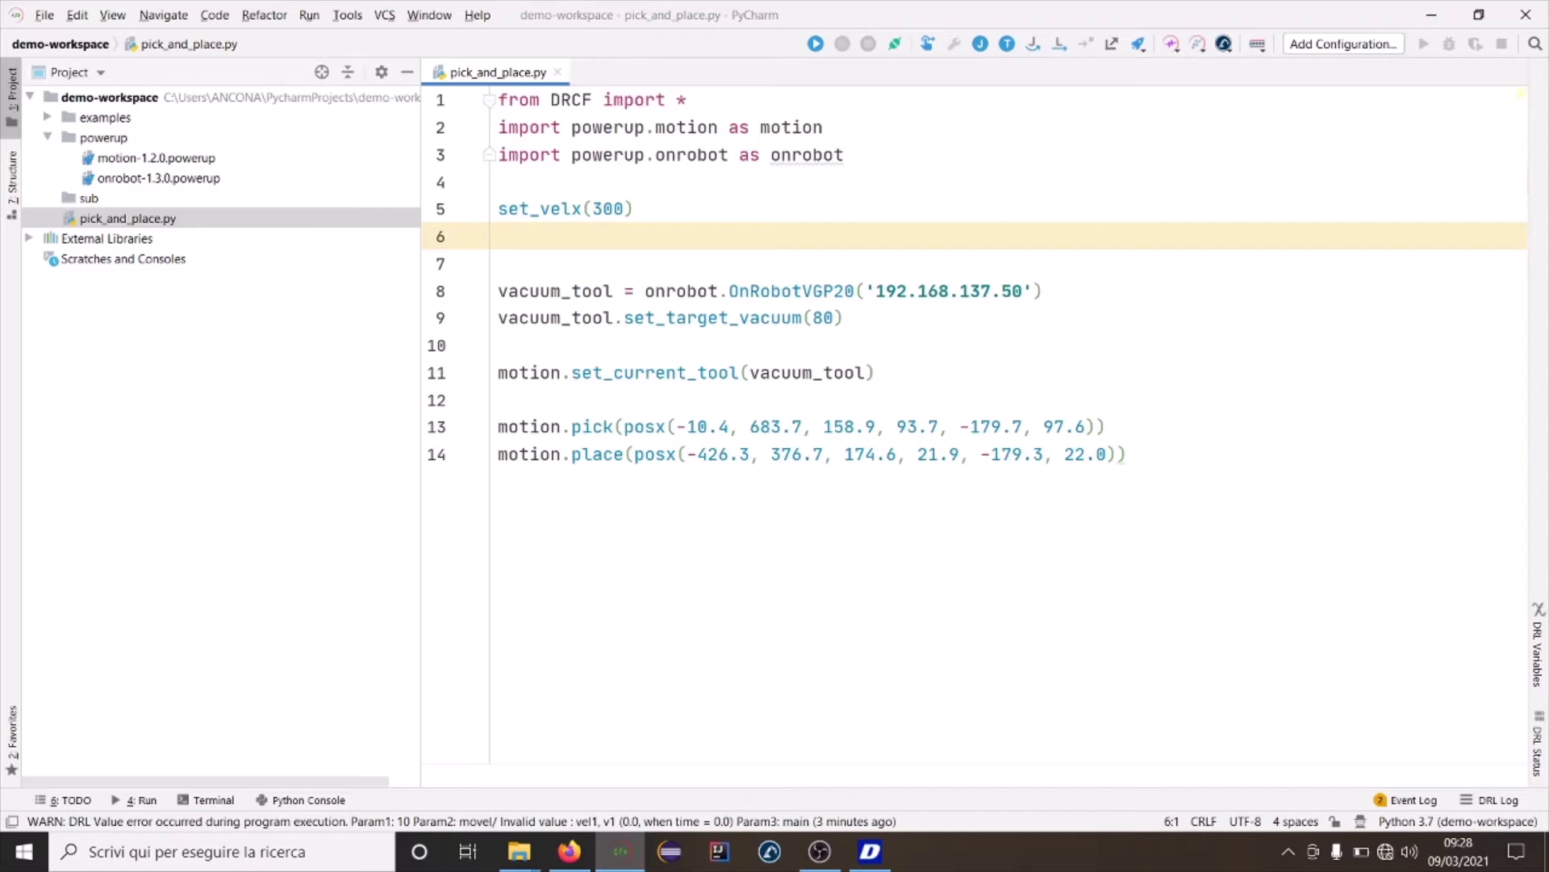
type("set_")
key("Down")
key("Down")
key("Down")
key("Return")
type("400")
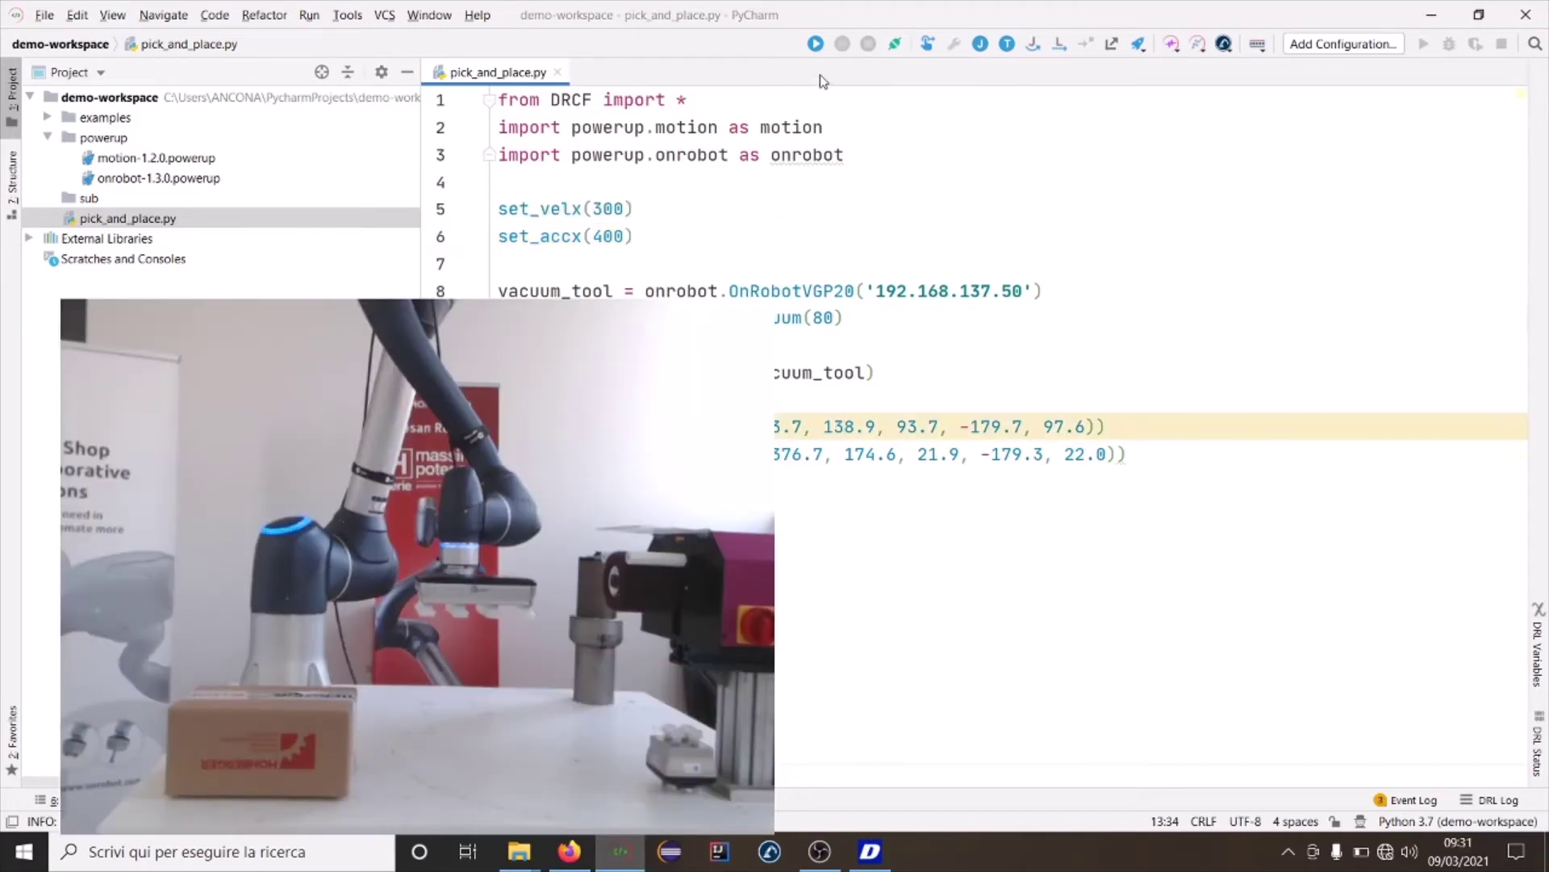
- Run pick_and_place.py on the robot with DRL Studio and watch it finish
left_click(816, 45)
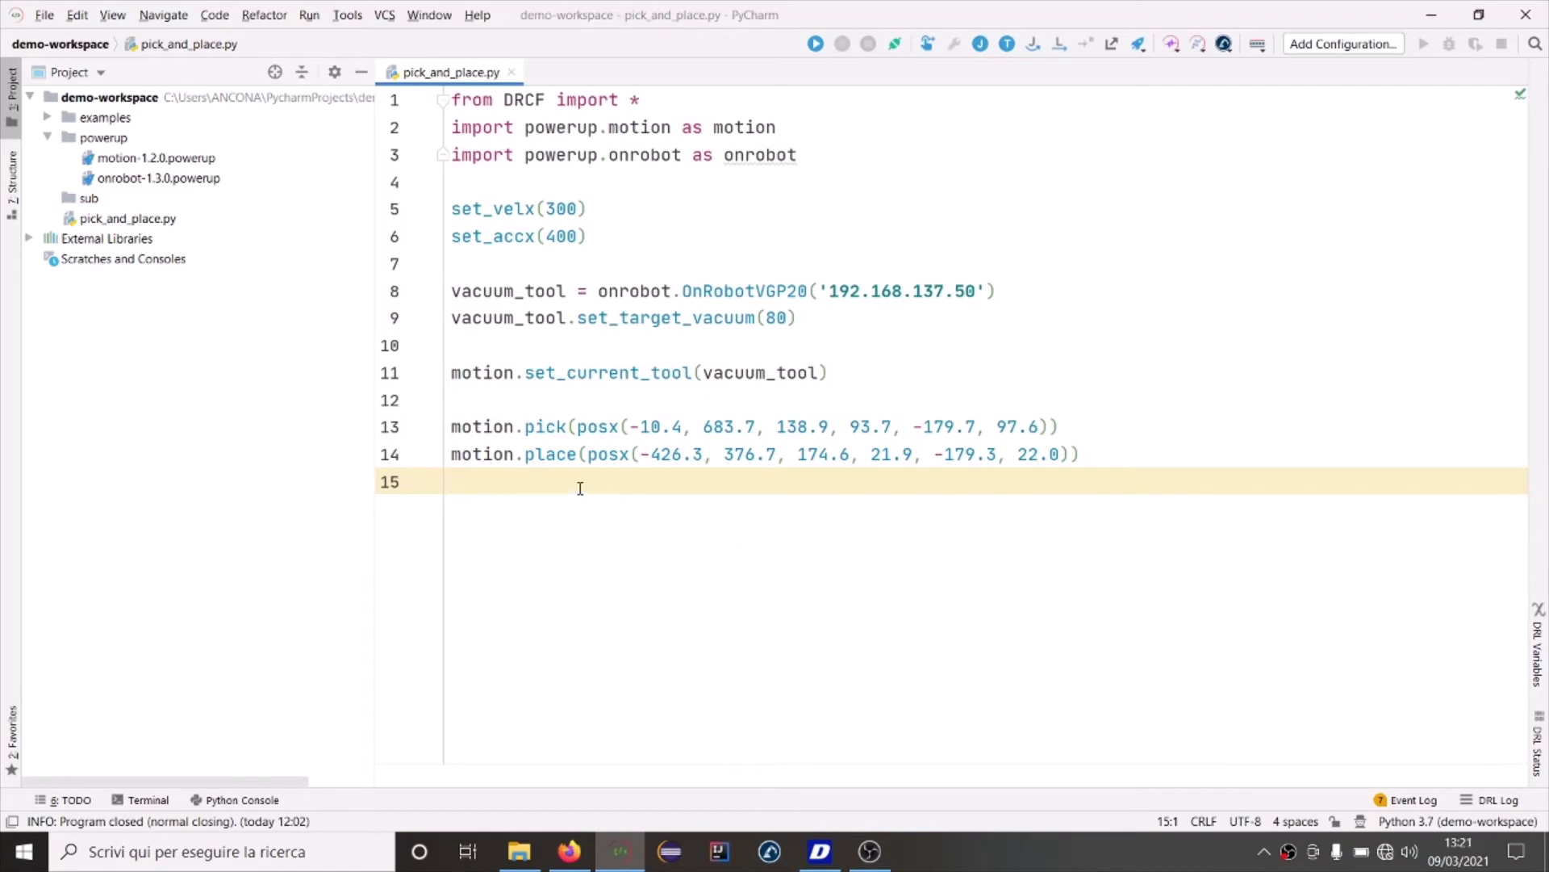
- Rename motion.pick to motion.unstack and motion.place to motion.stack, keeping both poses
left_click(548, 427)
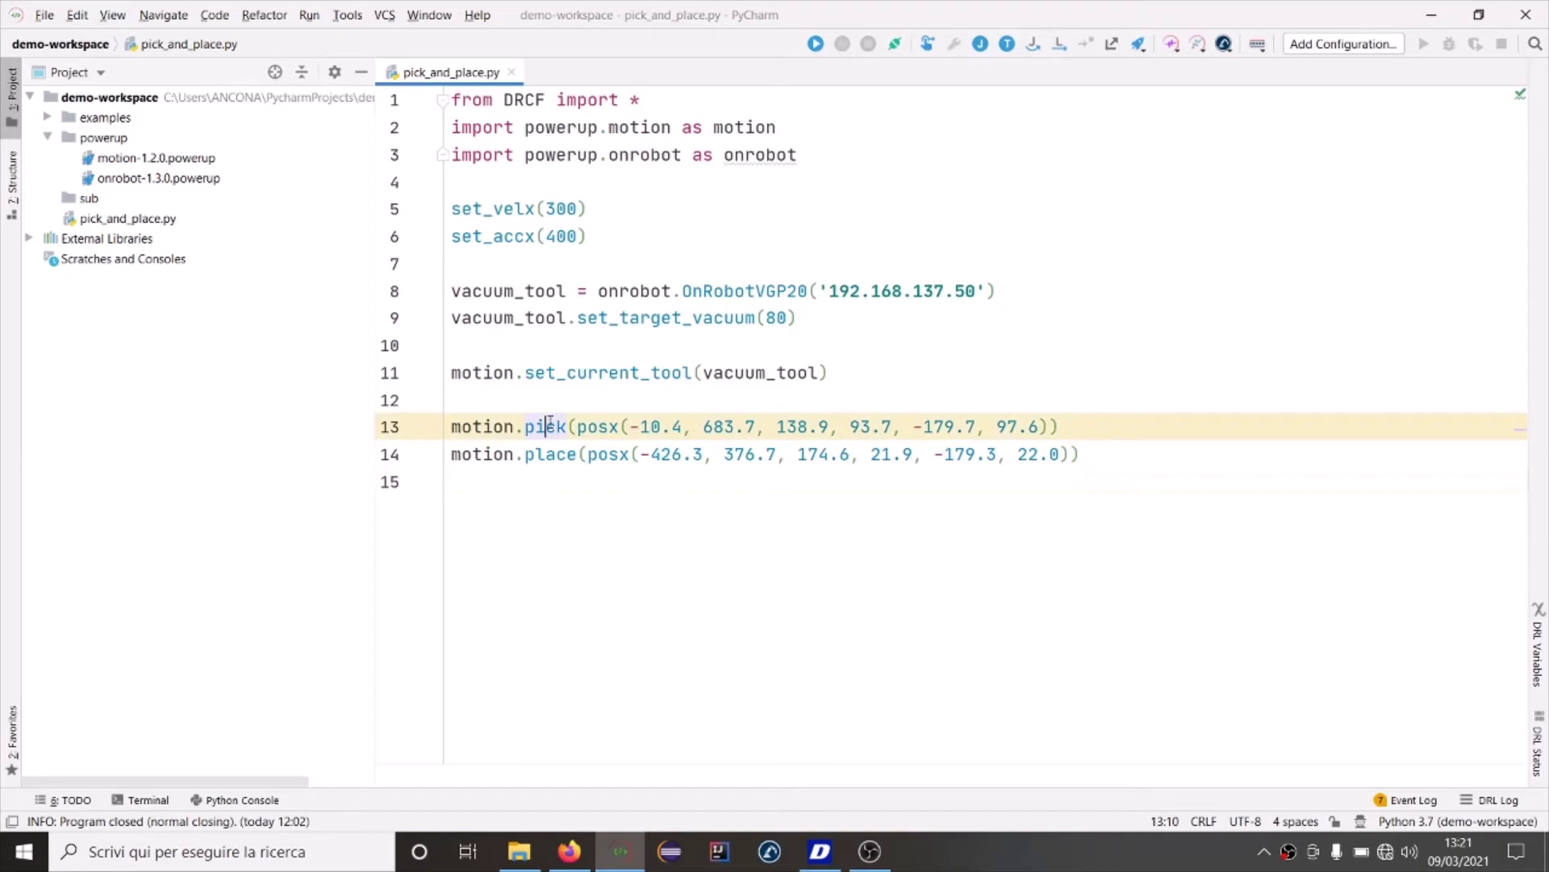
double_click(550, 425)
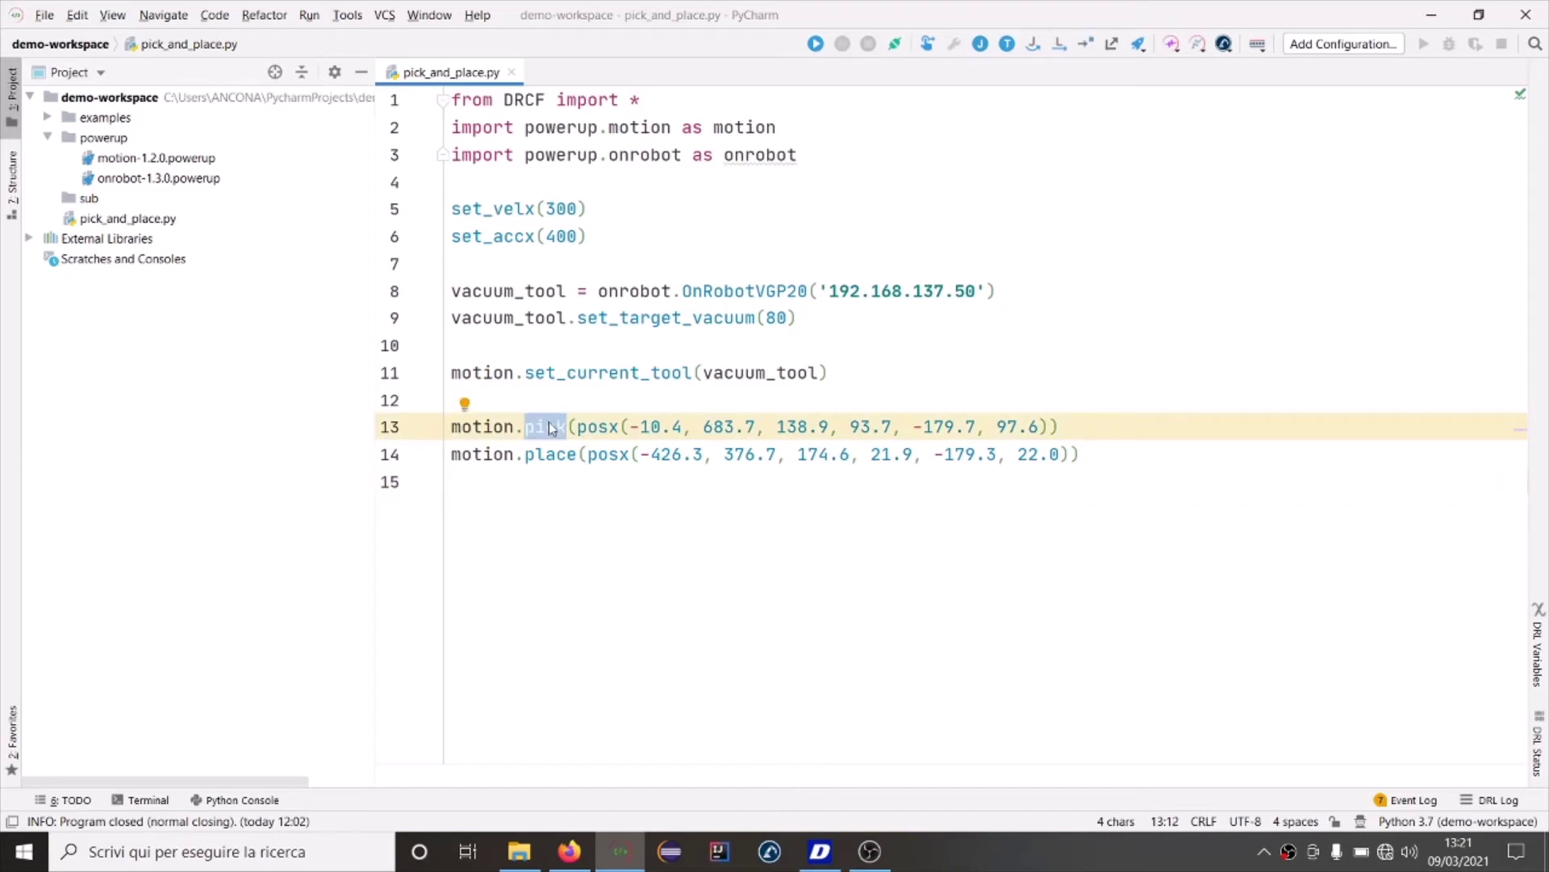
type("u")
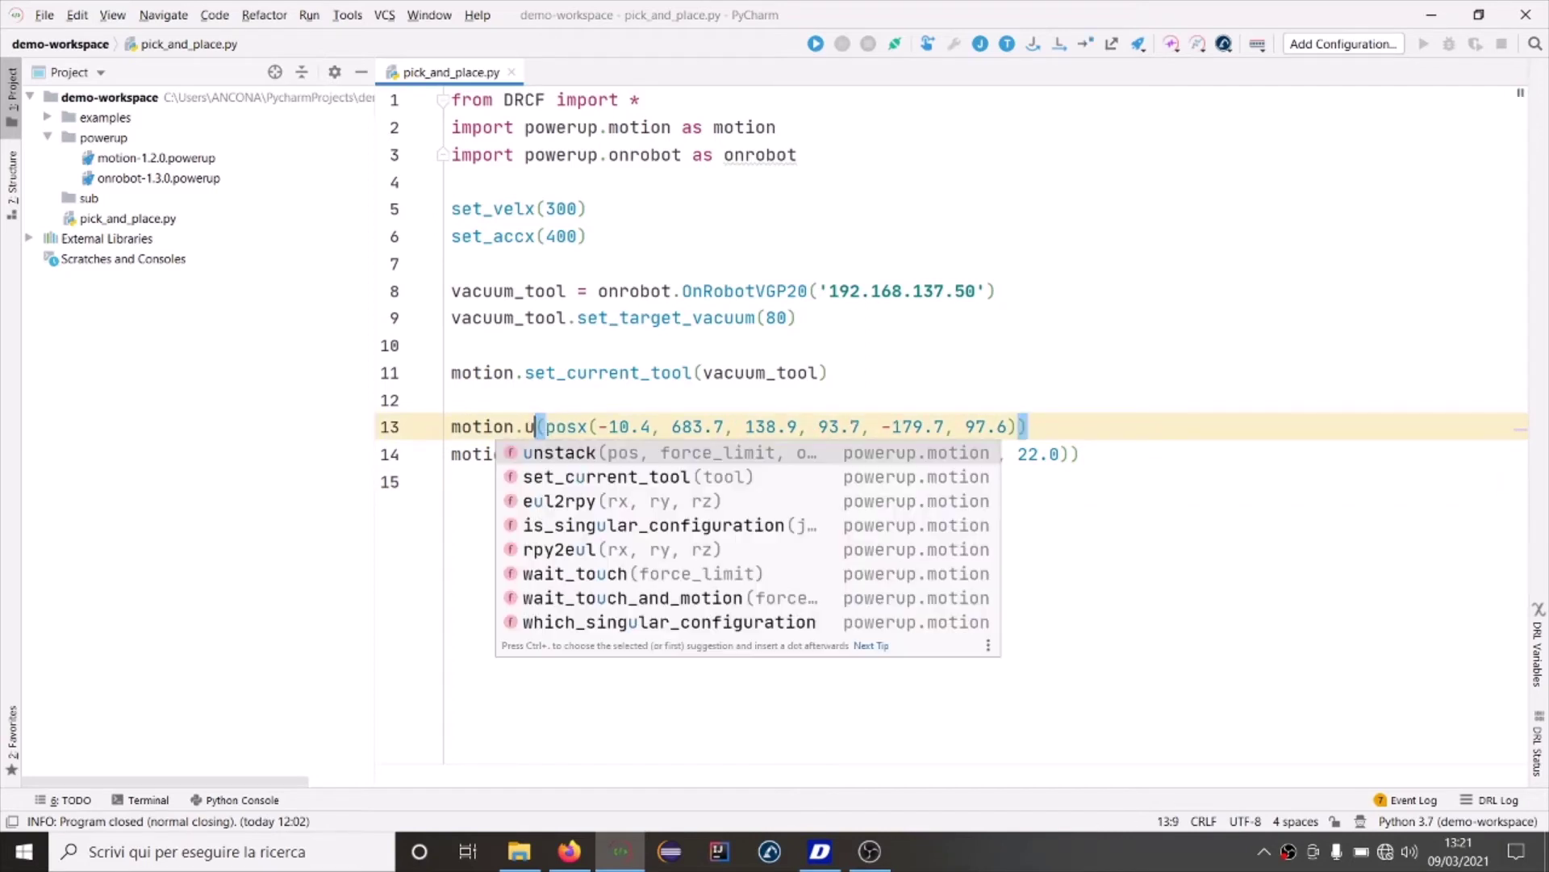
key("Return")
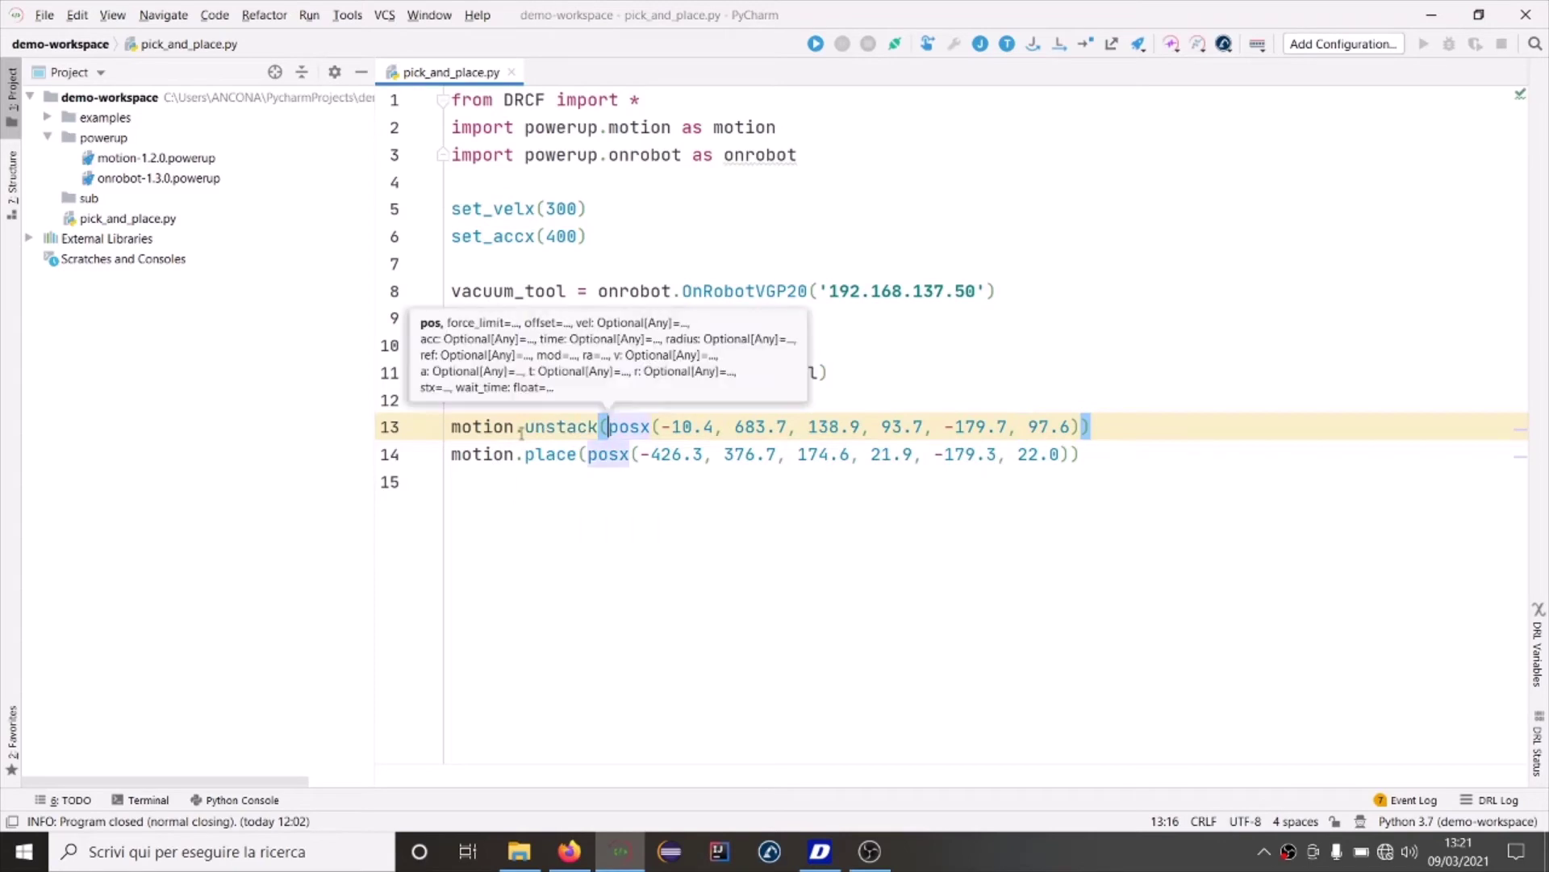
double_click(573, 457)
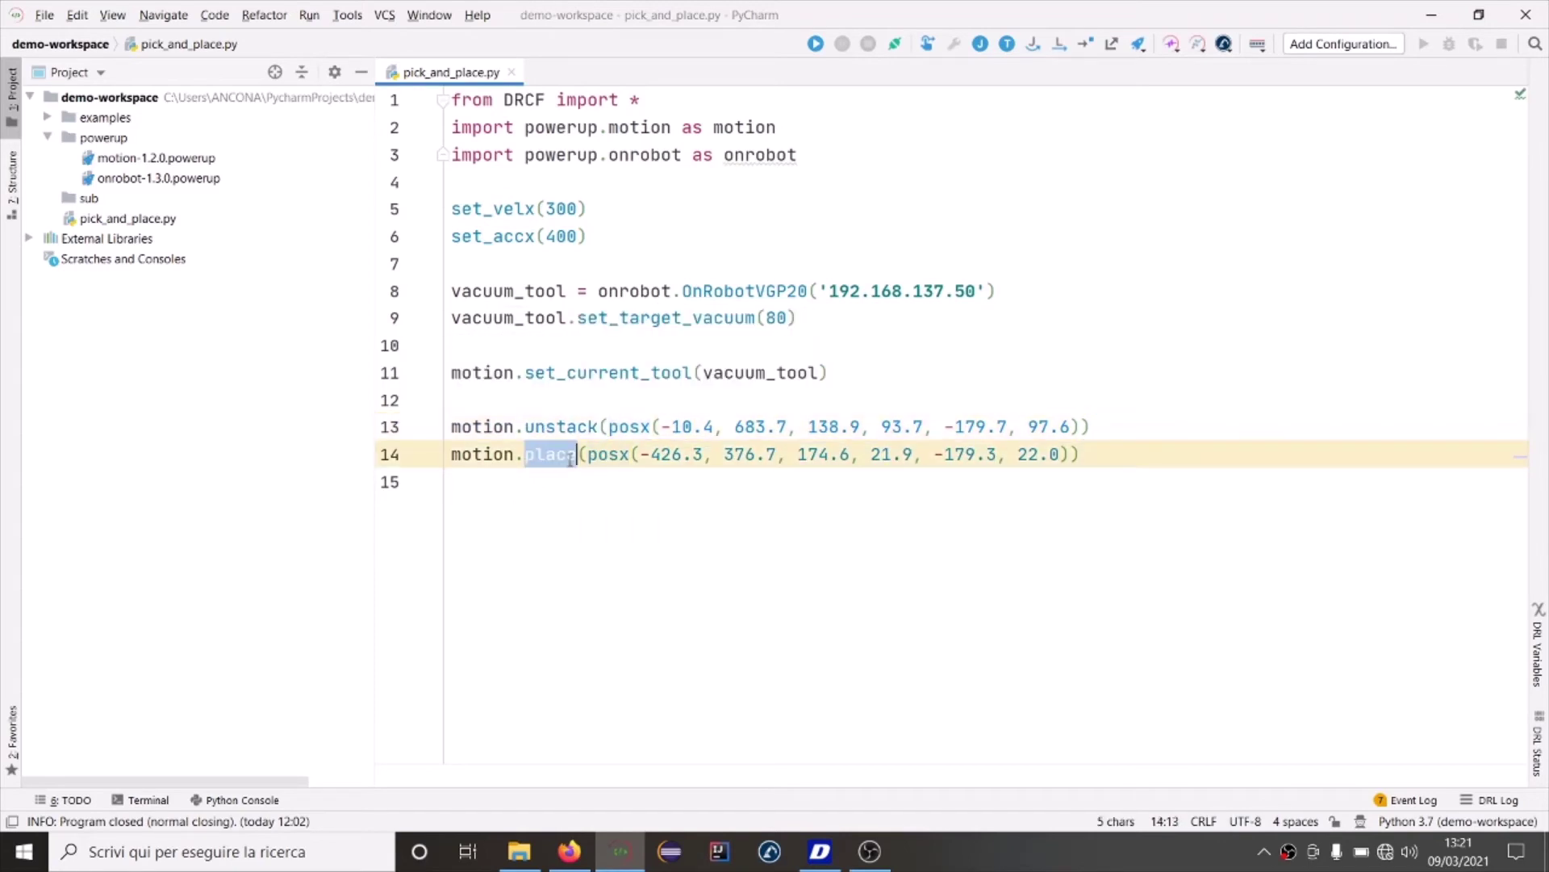
type("s")
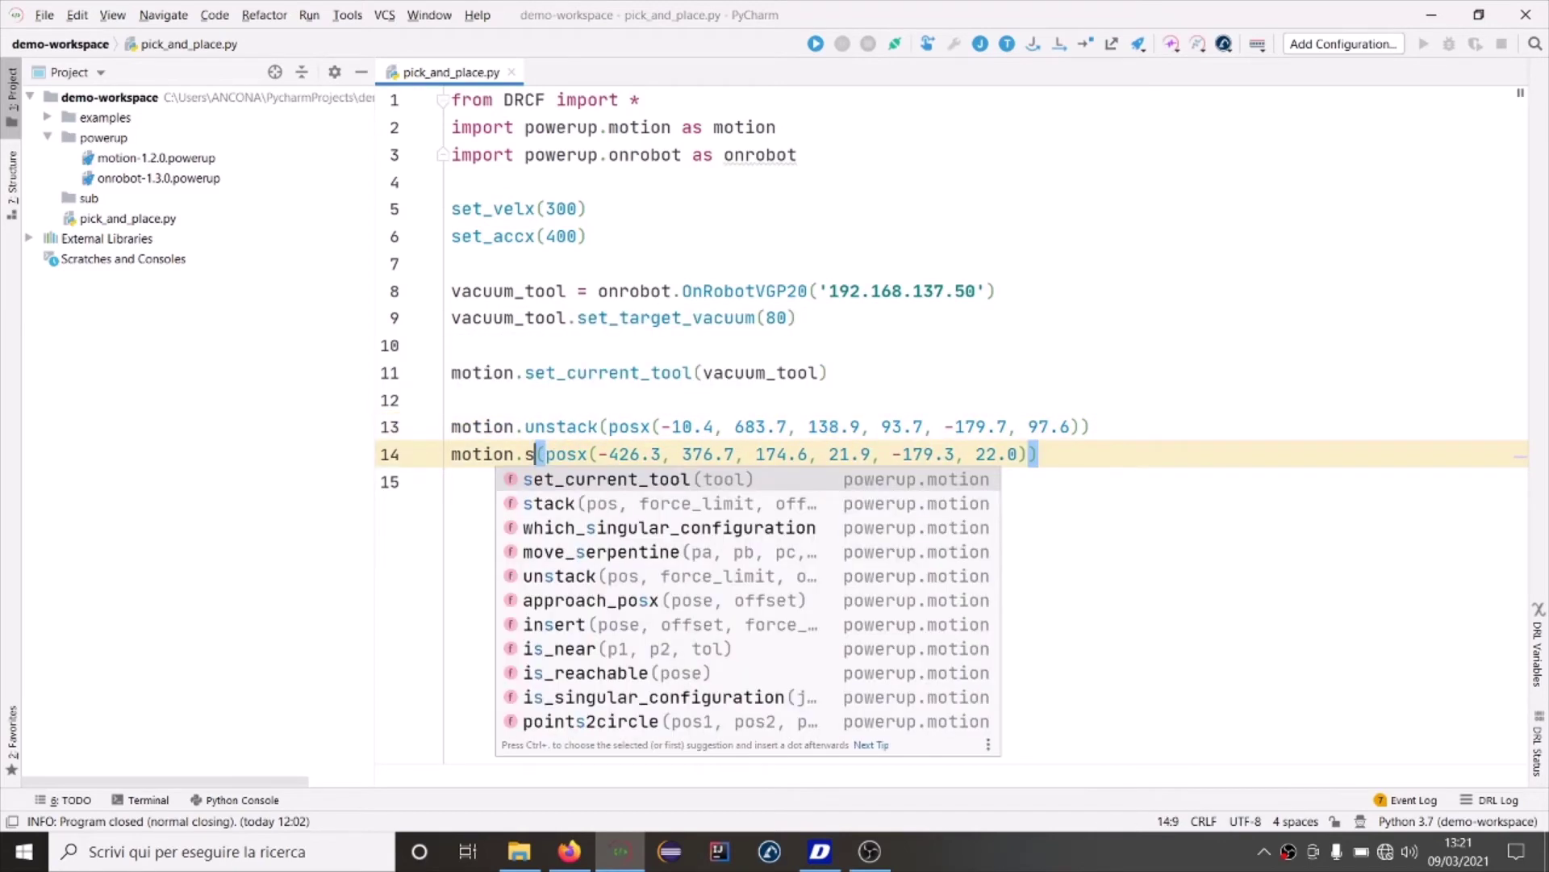
key("Down")
key("Return")
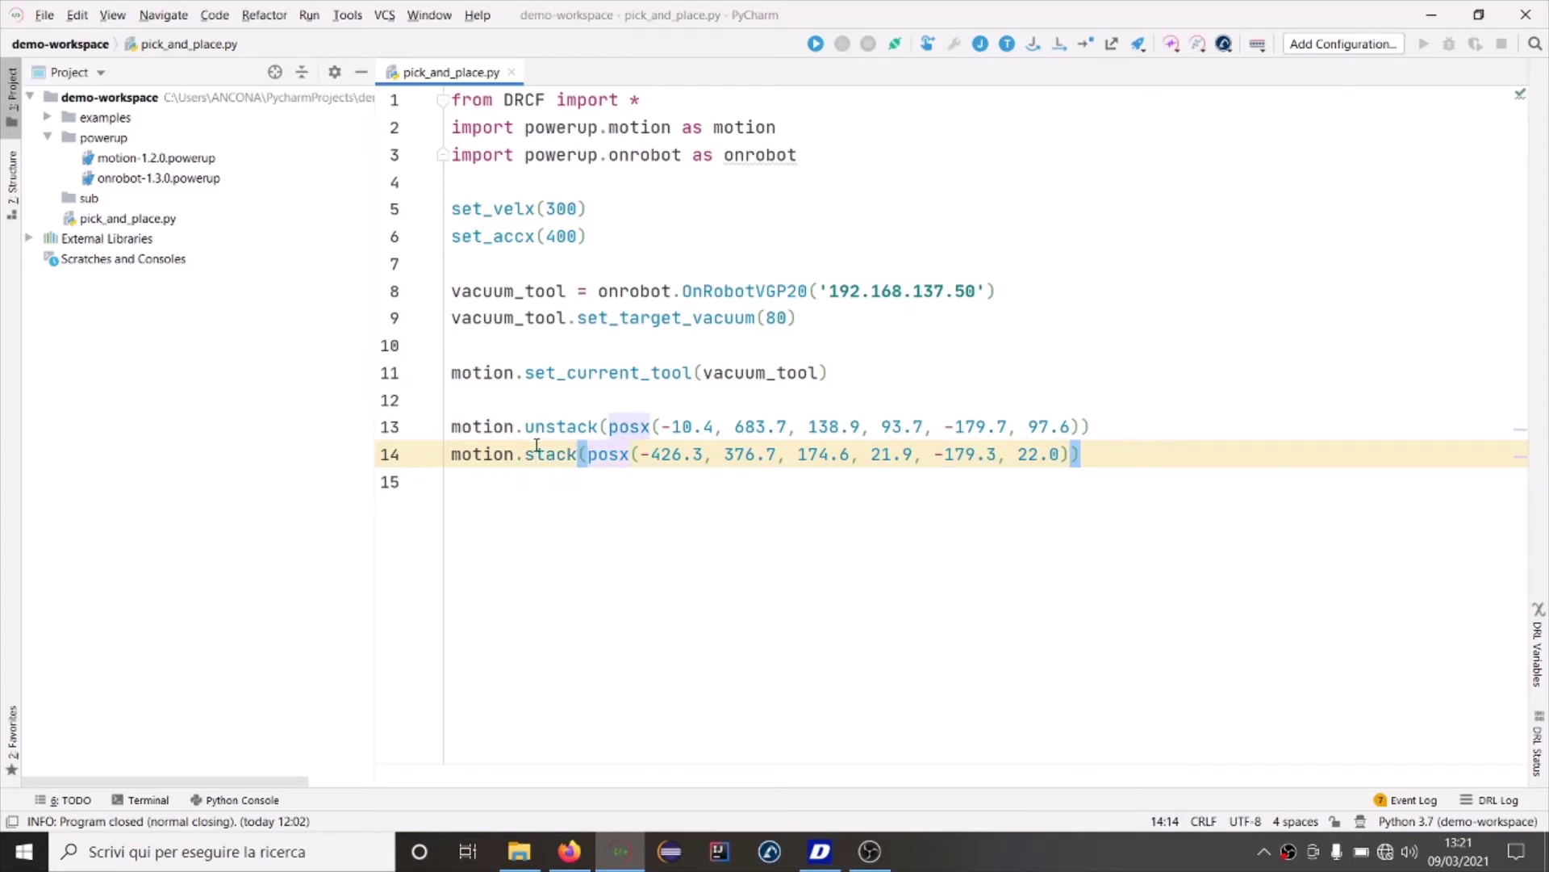
- Add an offset = [0, 0, -400] variable on line 12
left_click(858, 388)
key("Return")
key("Return")
key("Up")
type("offe")
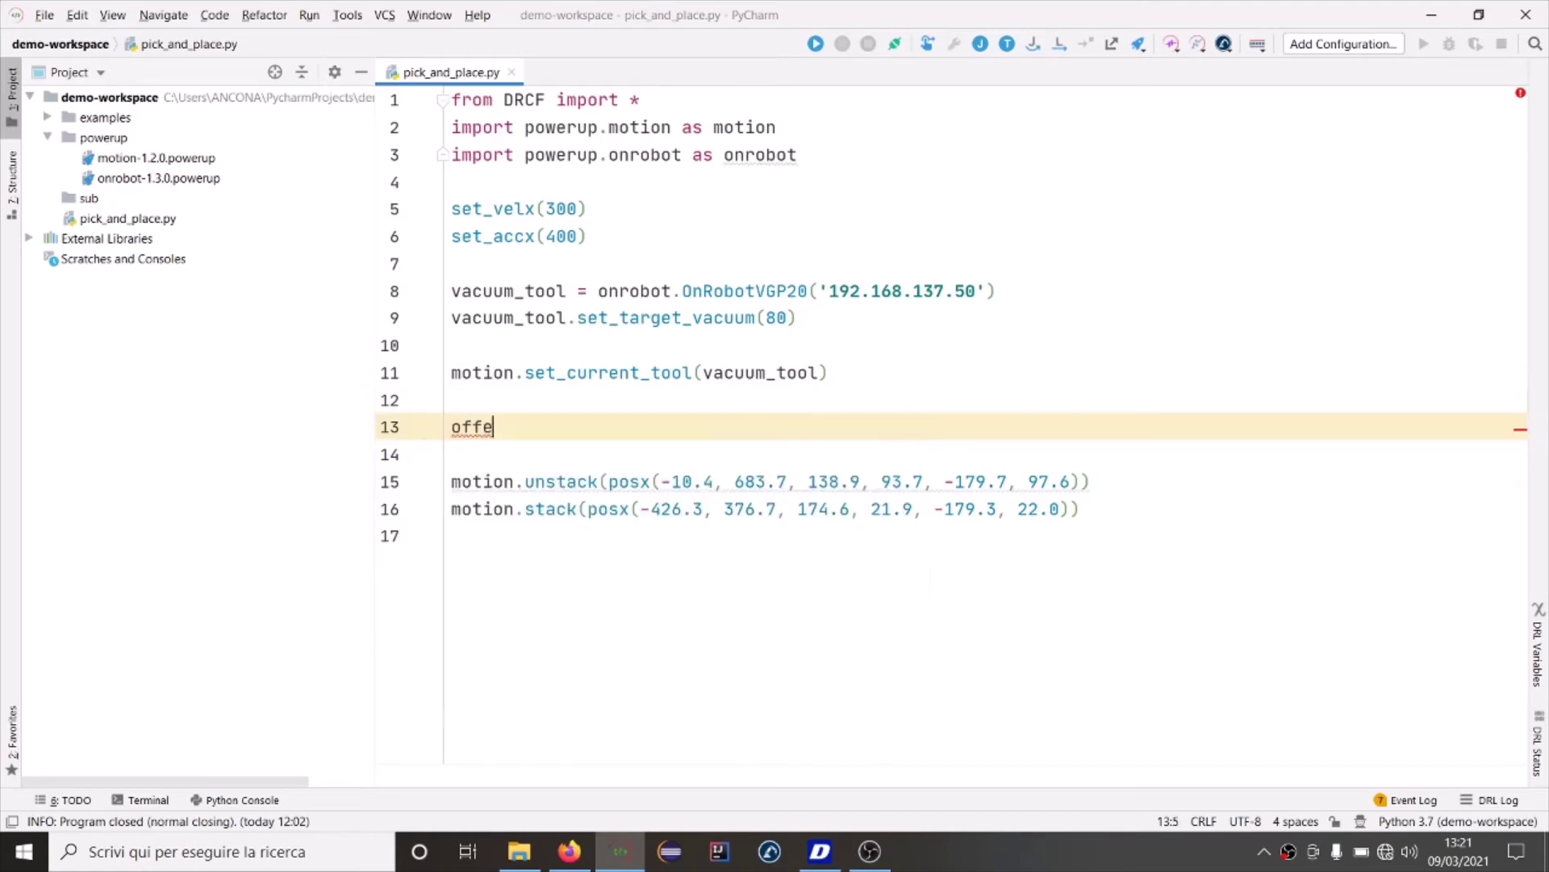
type("st")
key("BackSpace")
key("BackSpace")
key("BackSpace")
type("set = ")
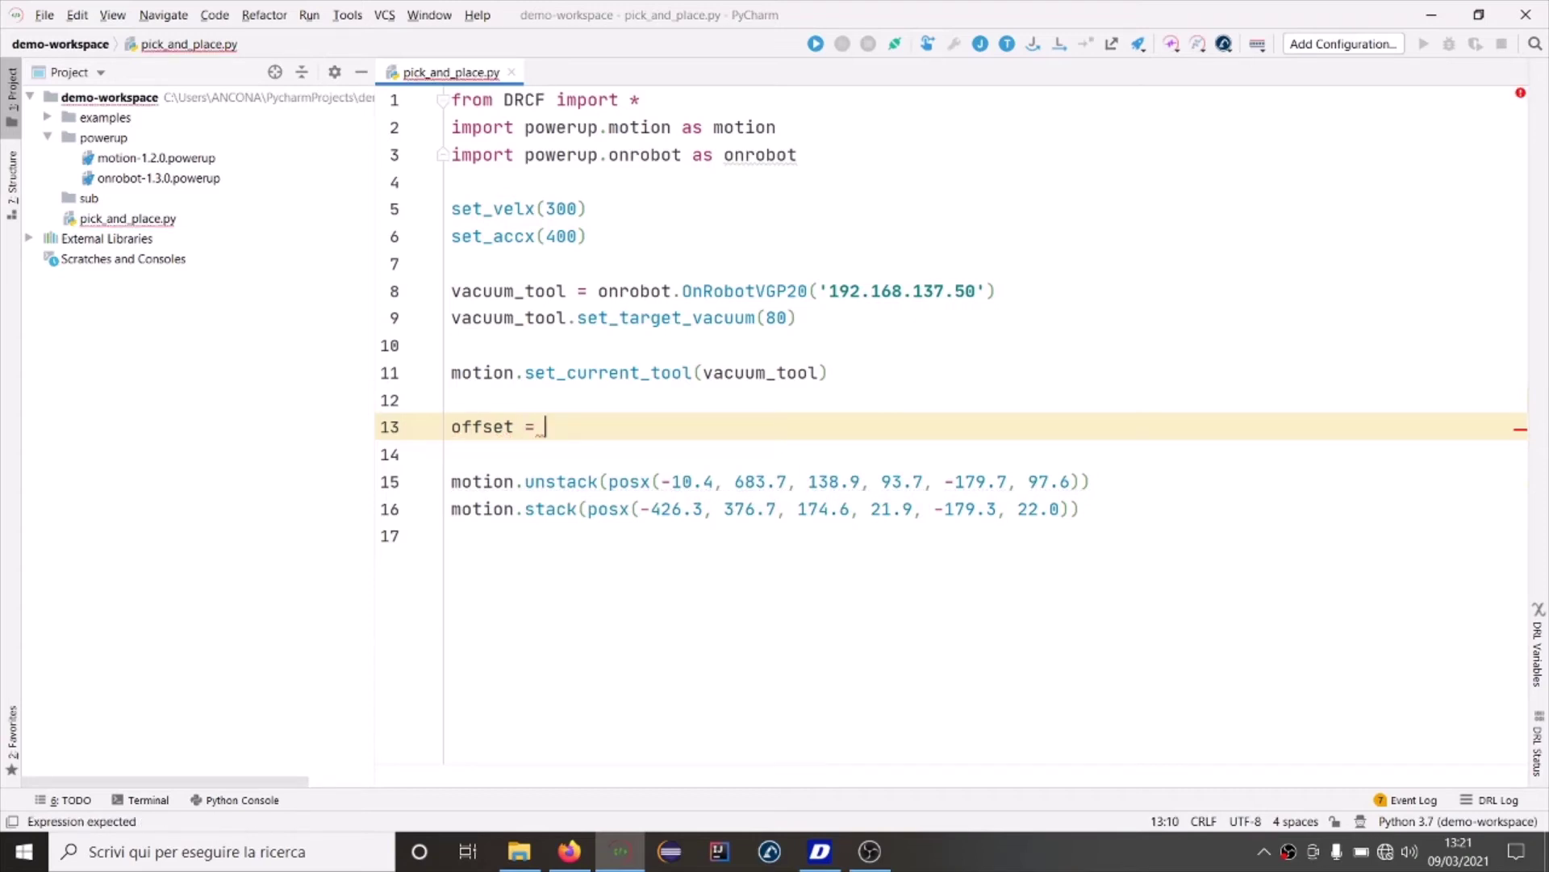
type("[0, 0, ")
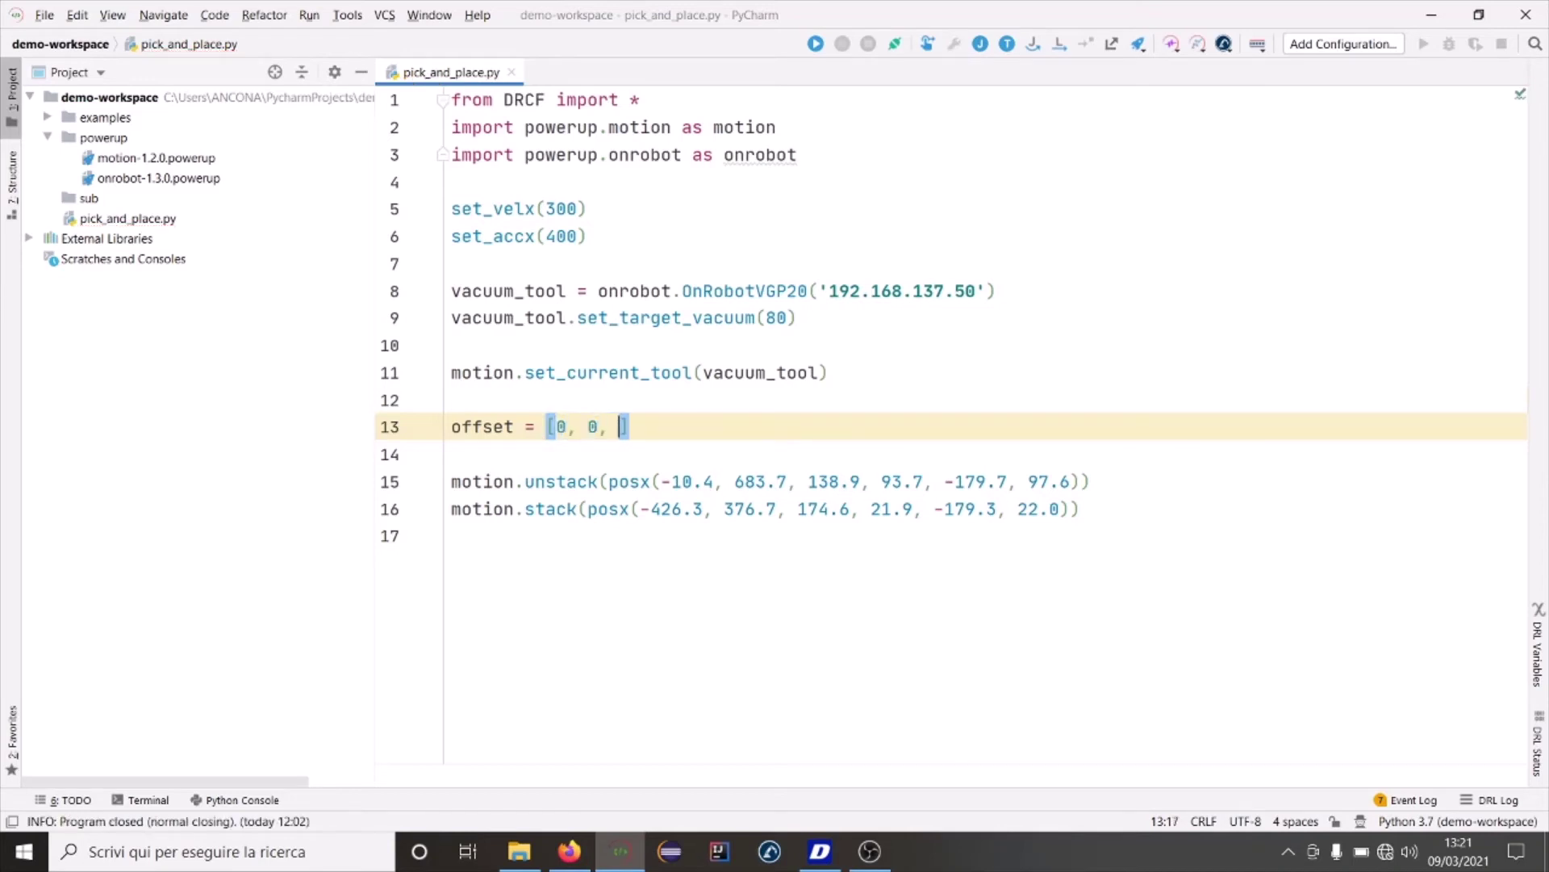
type("-400")
- Pass offset=offset to the motion.unstack call
left_click(1076, 481)
type(", o")
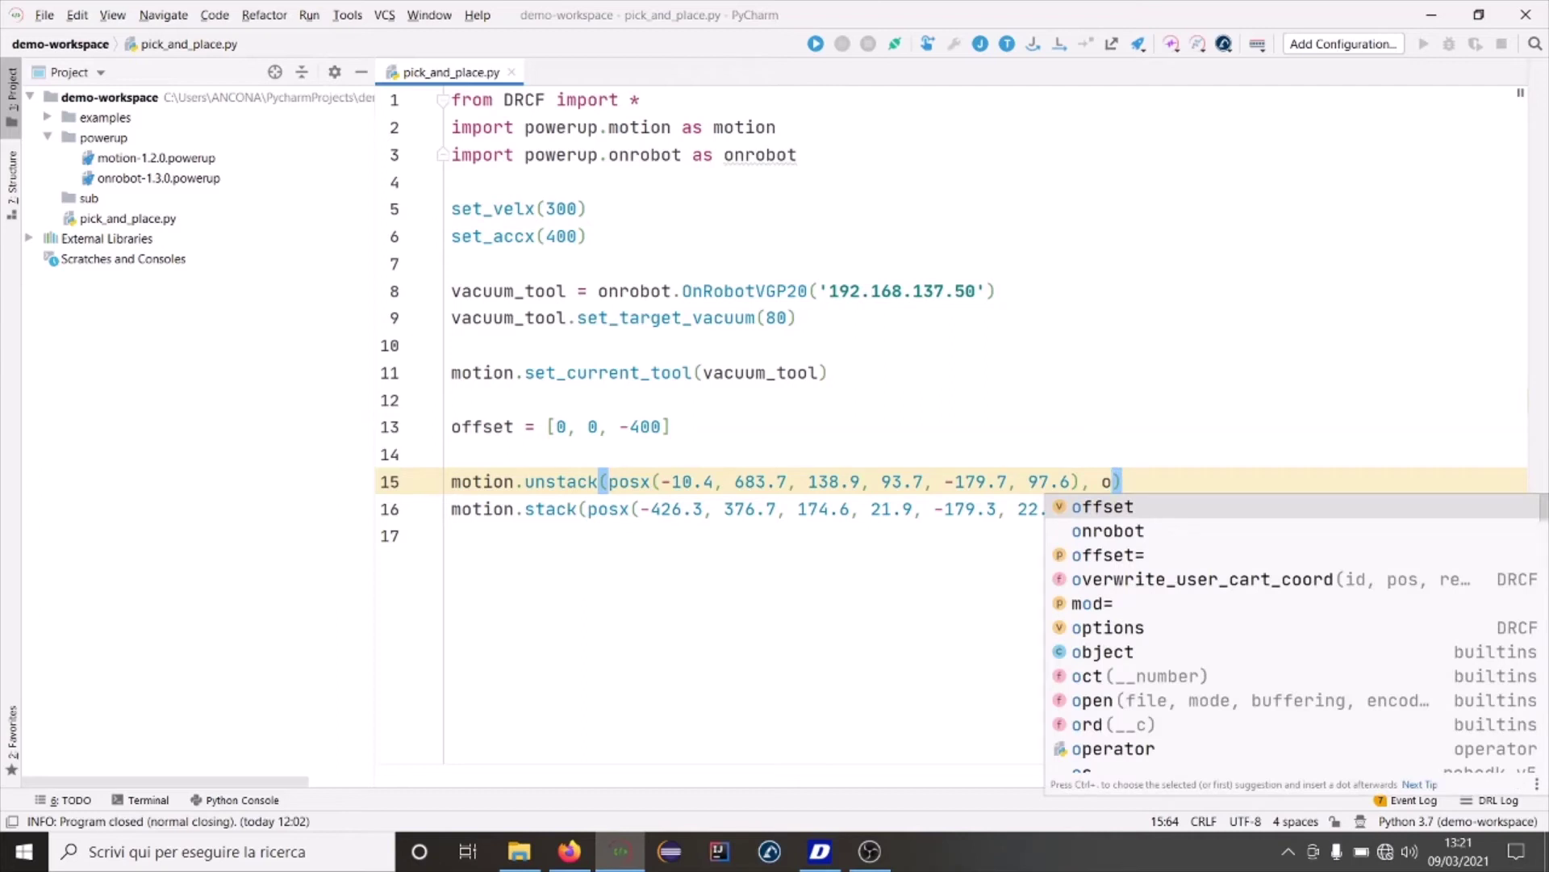
key("Down")
key("Down")
key("Return")
type("o")
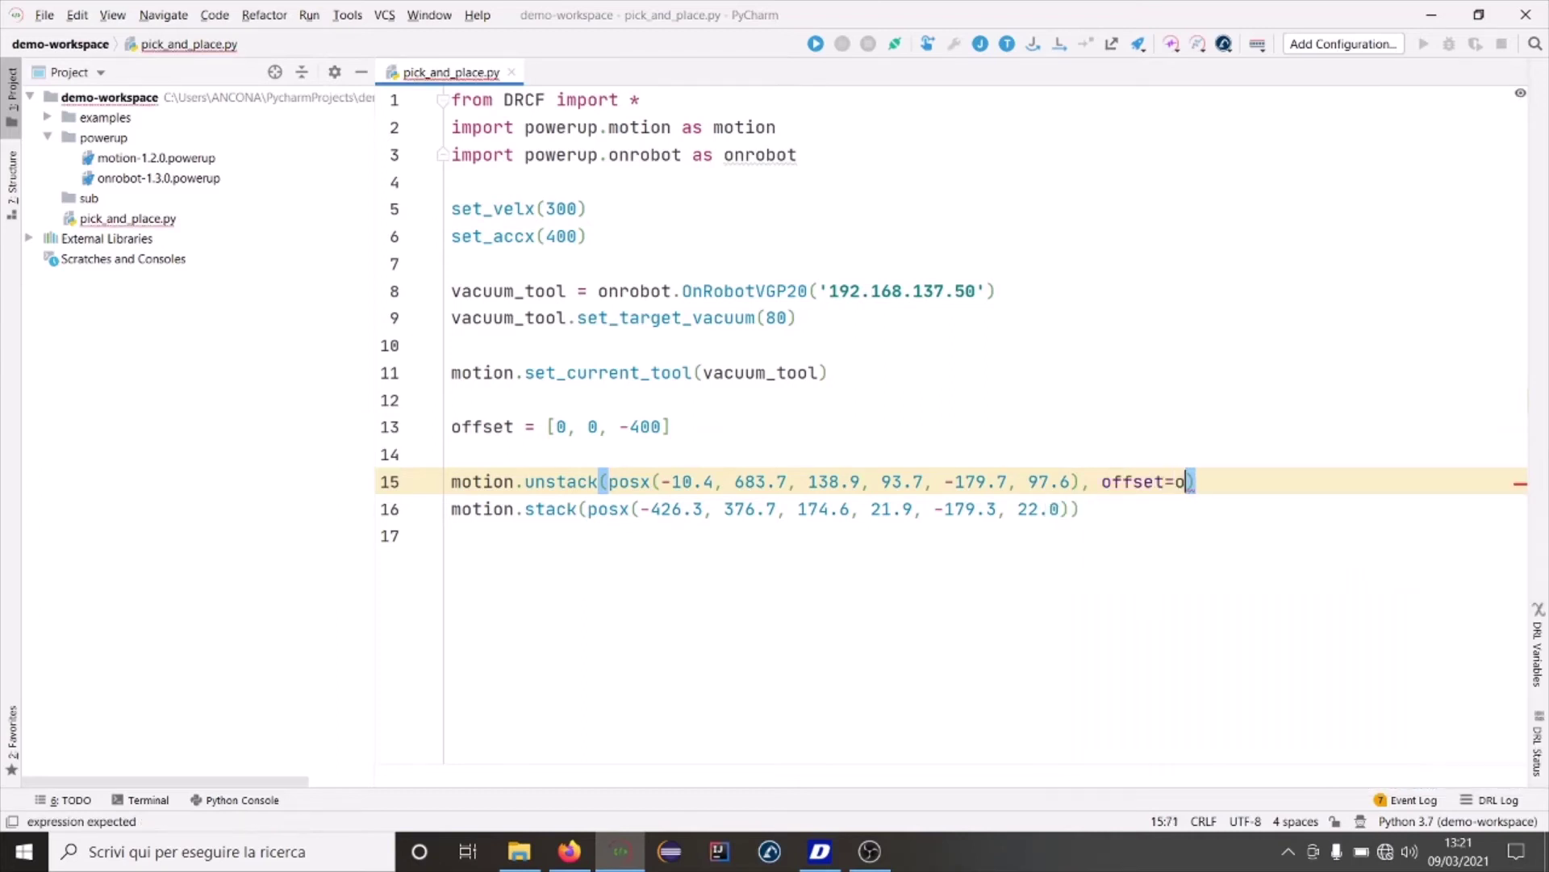
type("f")
key("Return")
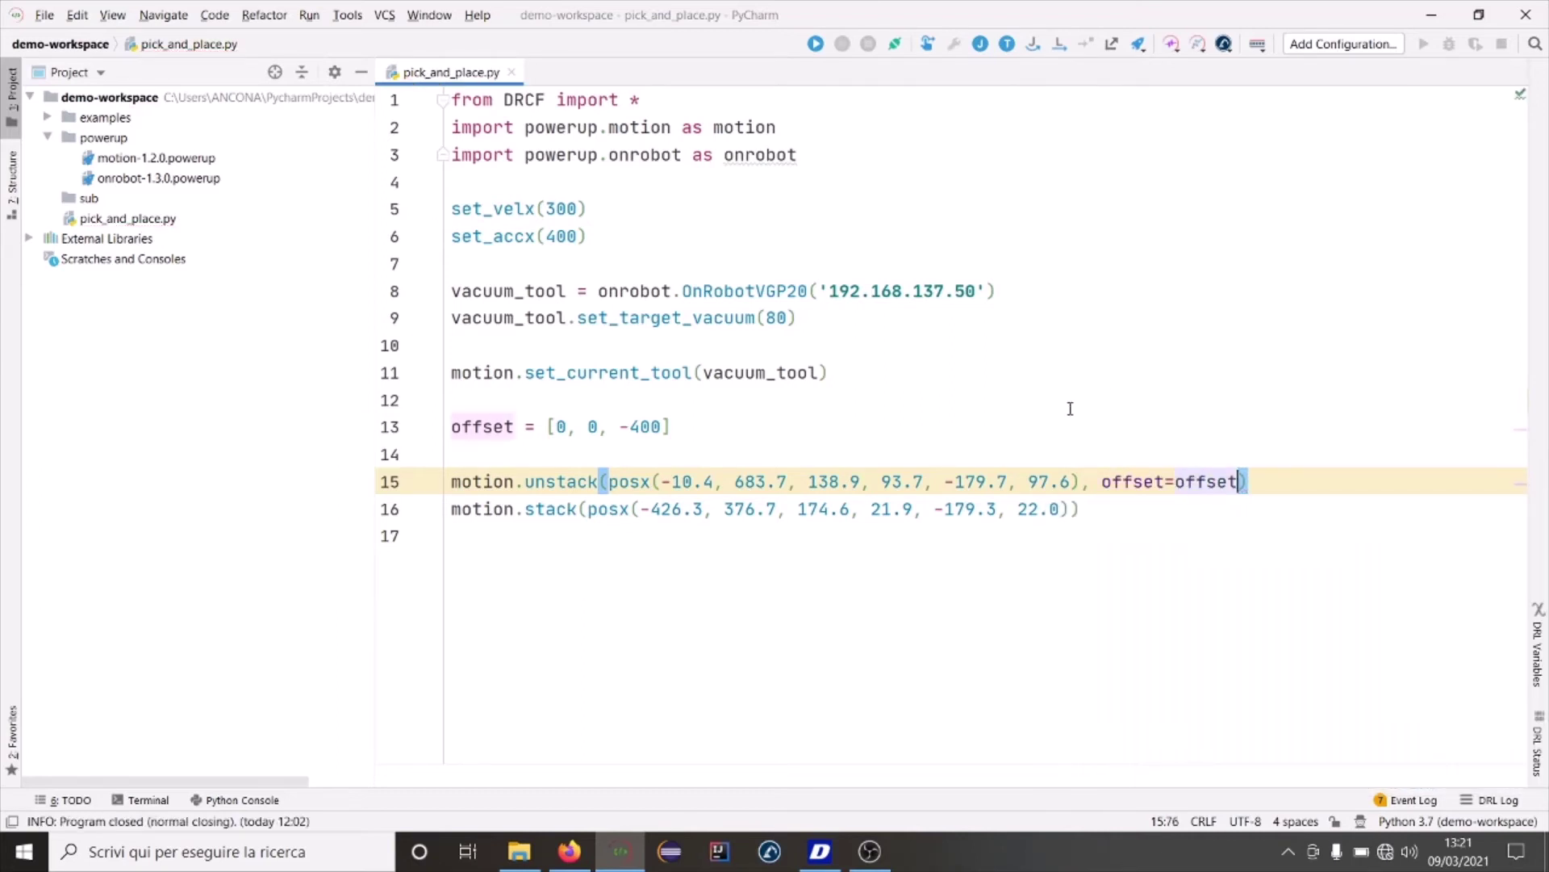
- Pass a correctly spelled offset=offset to the motion.stack call on line 16
left_click(1070, 509)
type(", og")
key("BackSpace")
key("BackSpace")
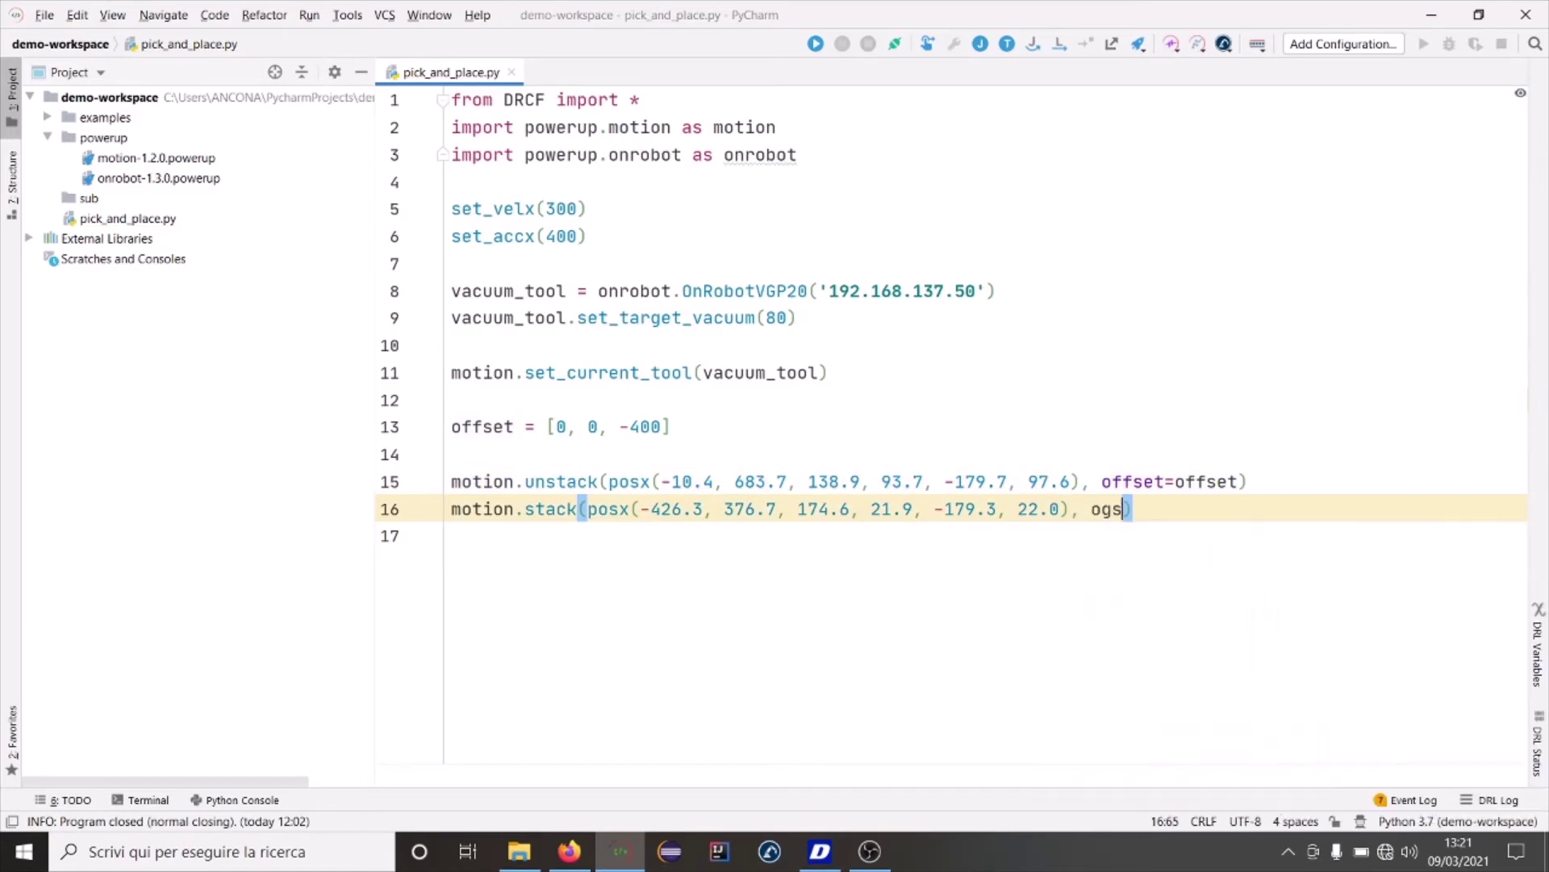
type("of")
key("Down")
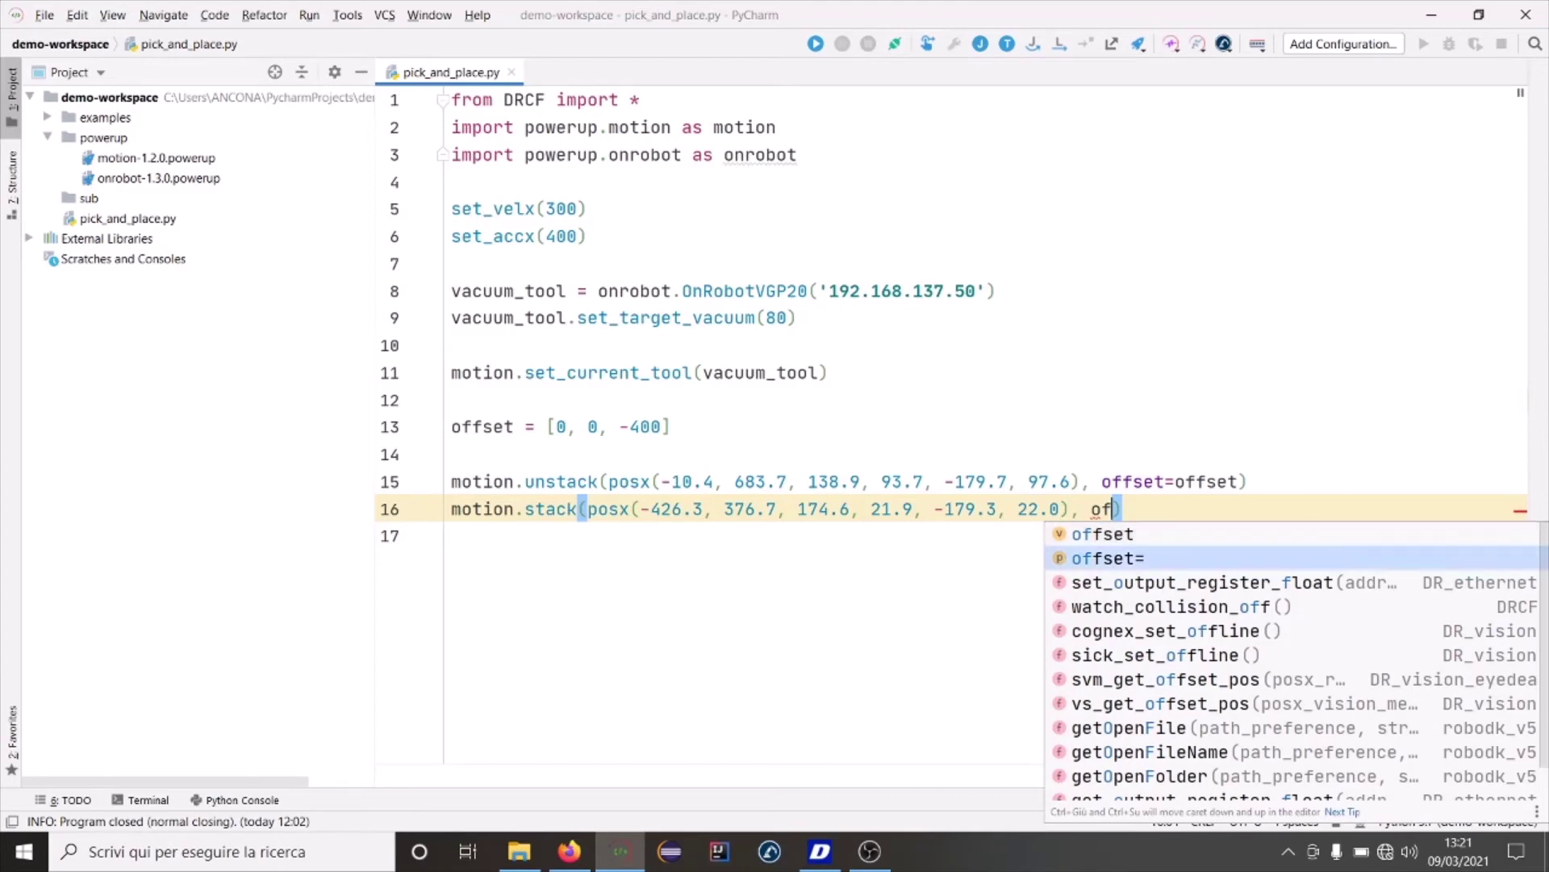
key("Return")
type("o")
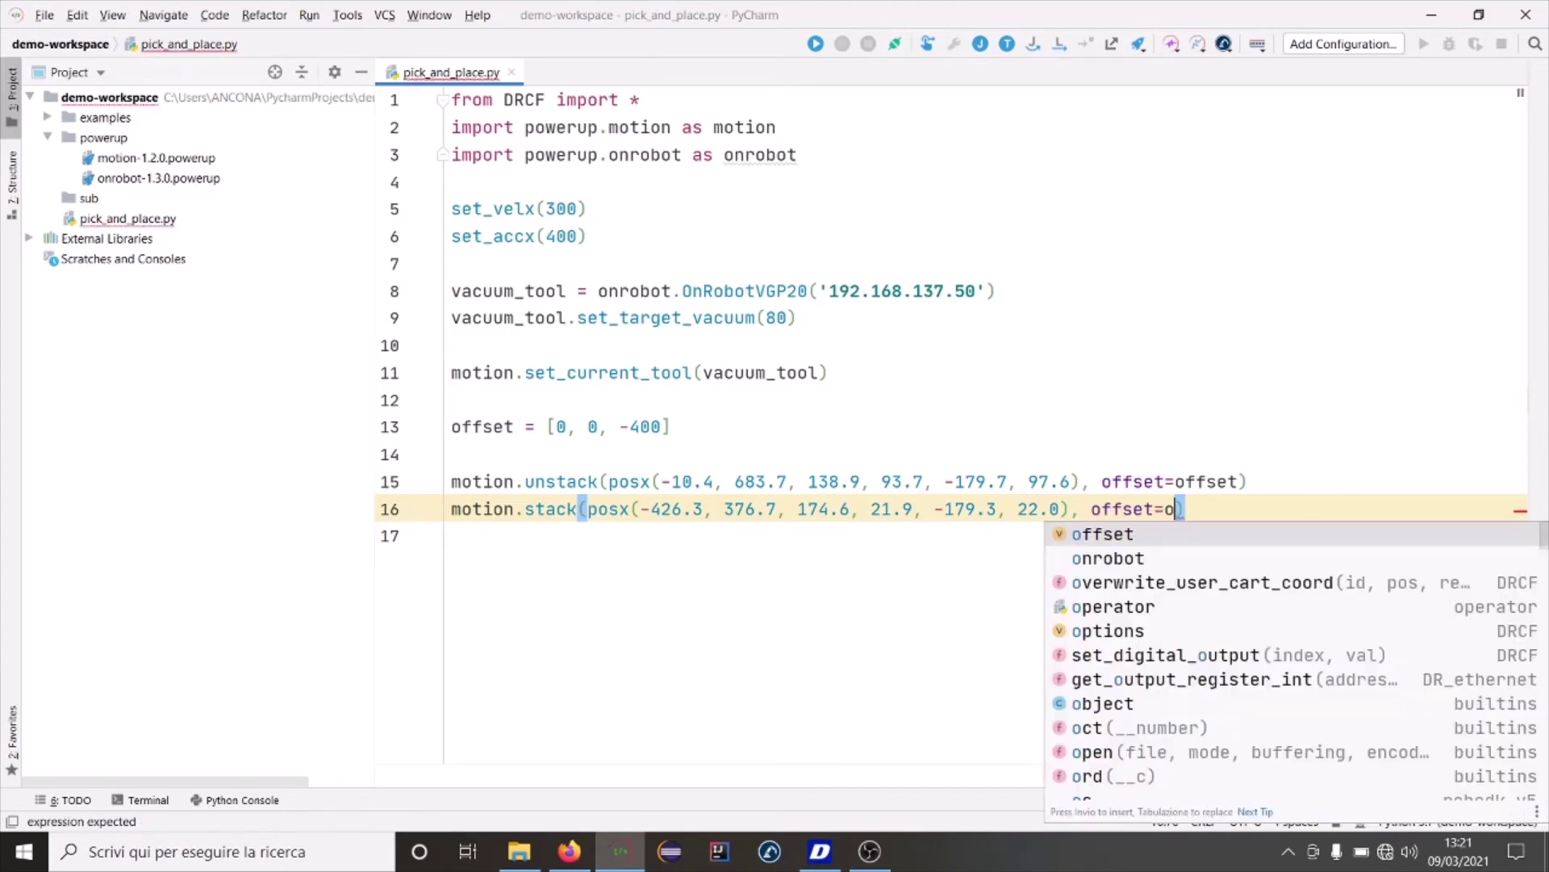
type("fset")
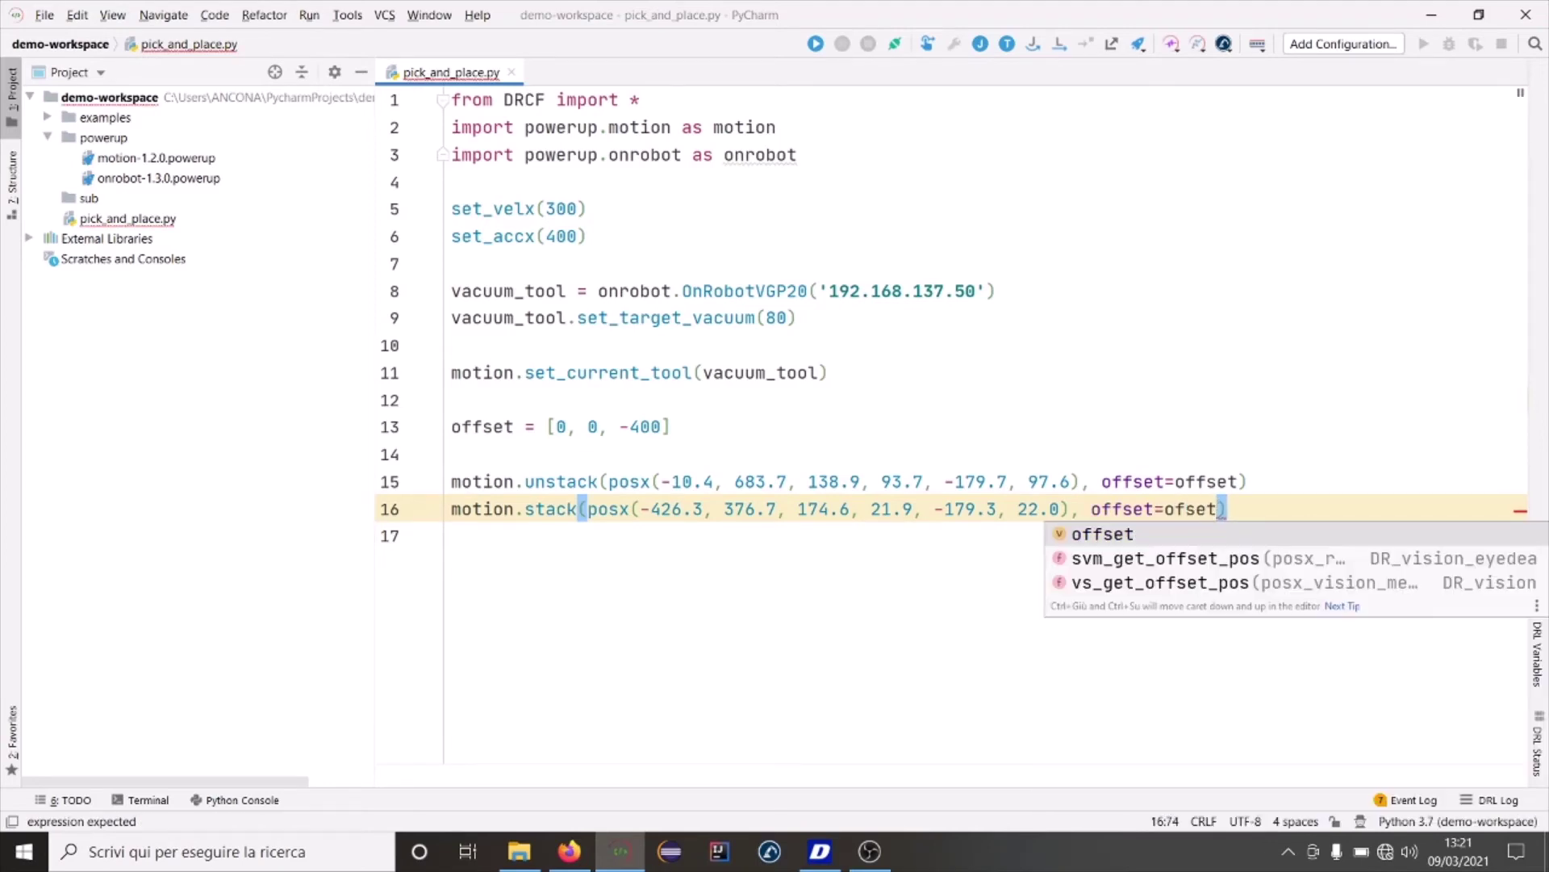
key("Return")
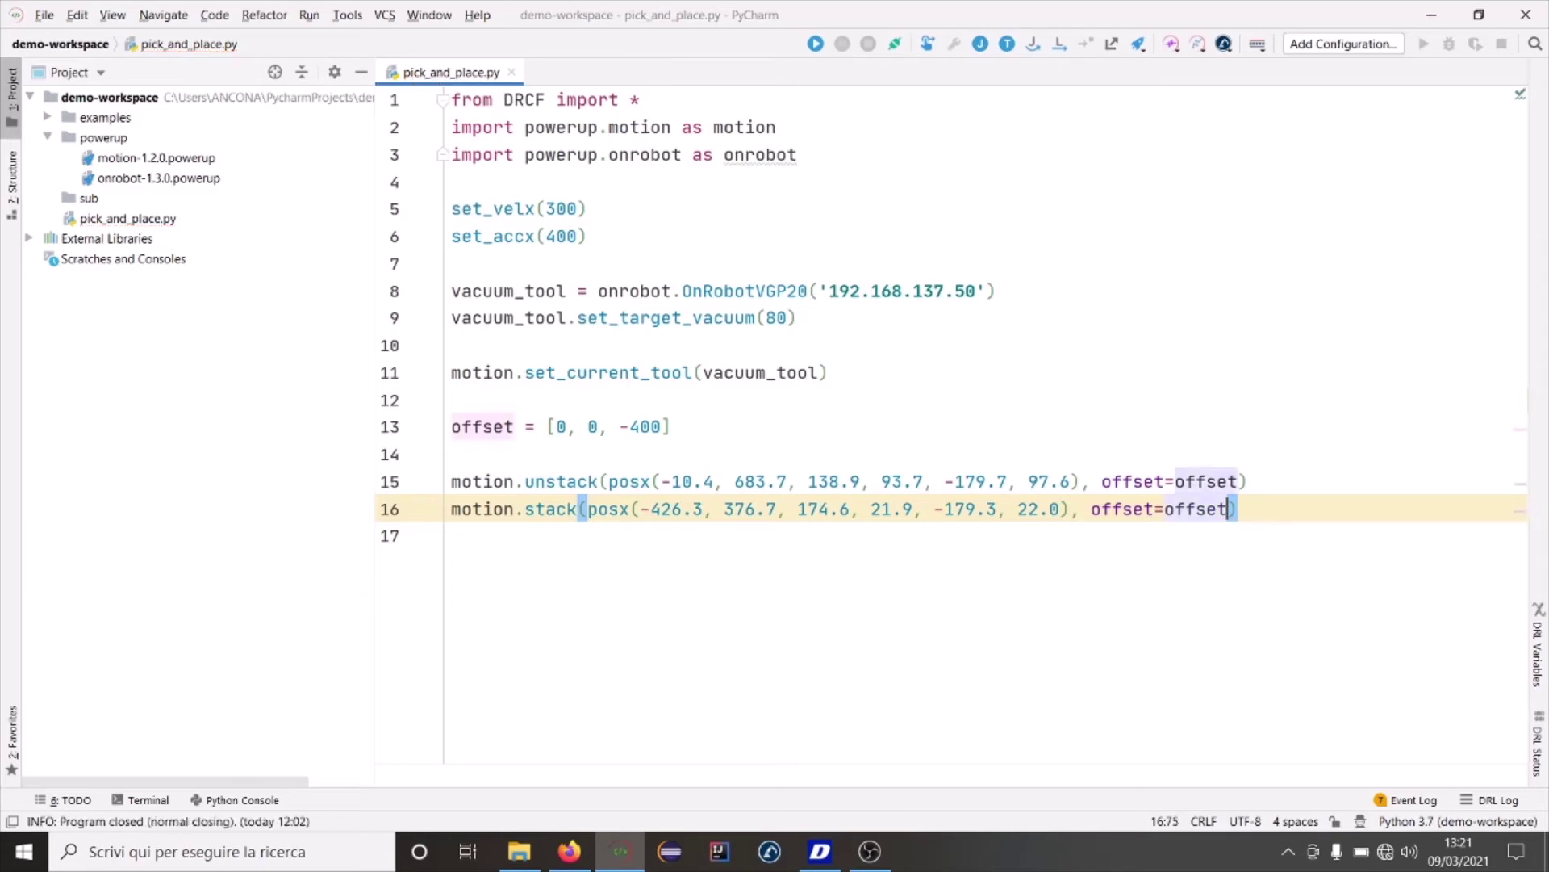
key("Left")
key("Left")
key("Left")
key("Left")
key("Left")
- Add force_limit=[10,10,5] before the offset argument in motion.unstack
key("Up")
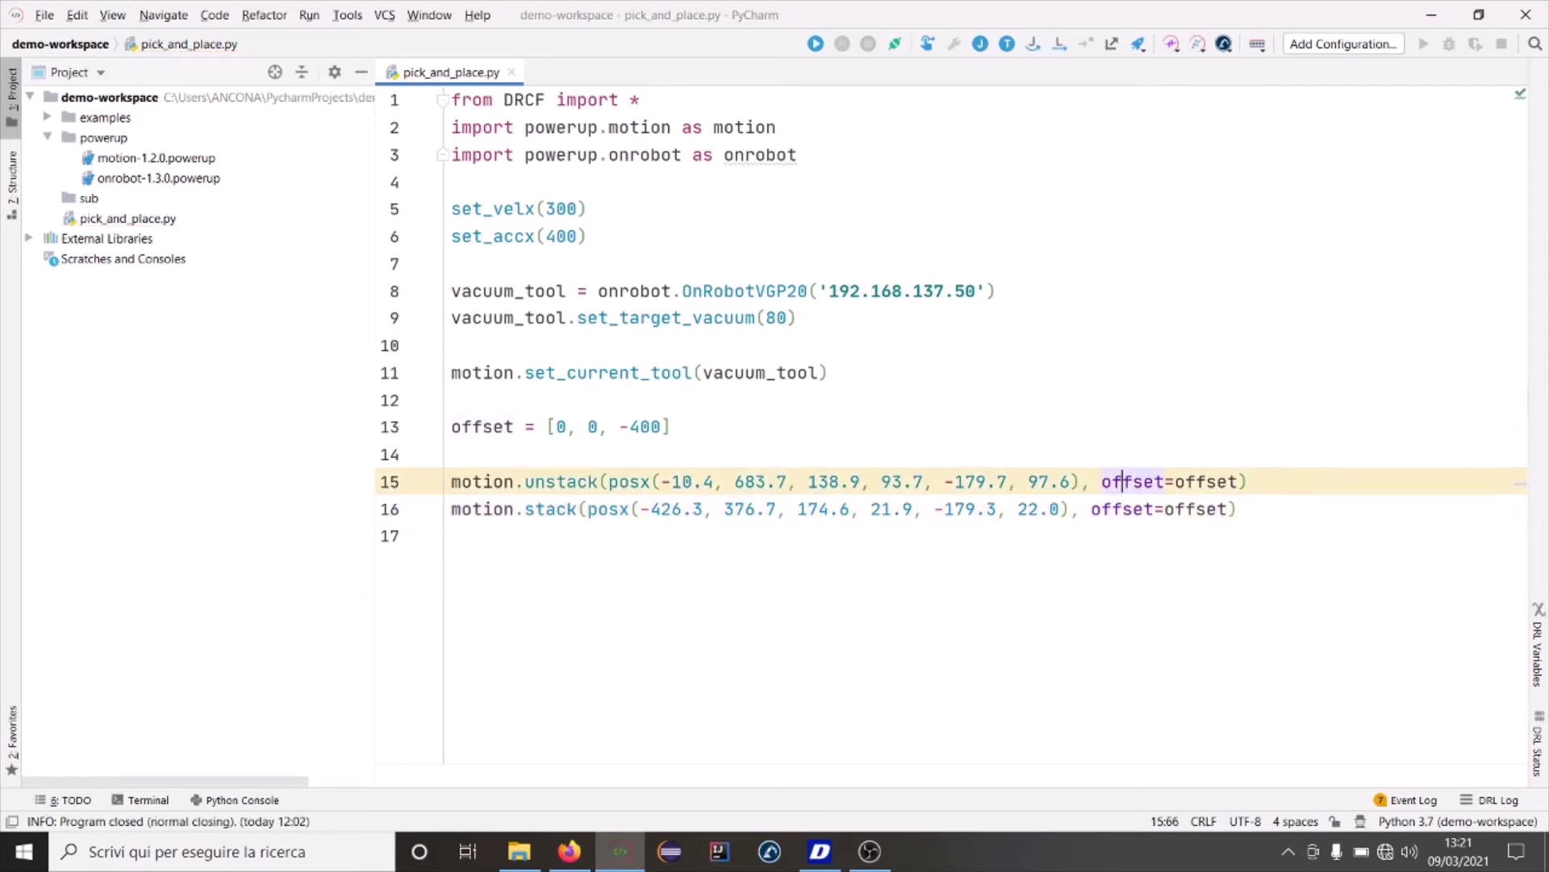
type("fo")
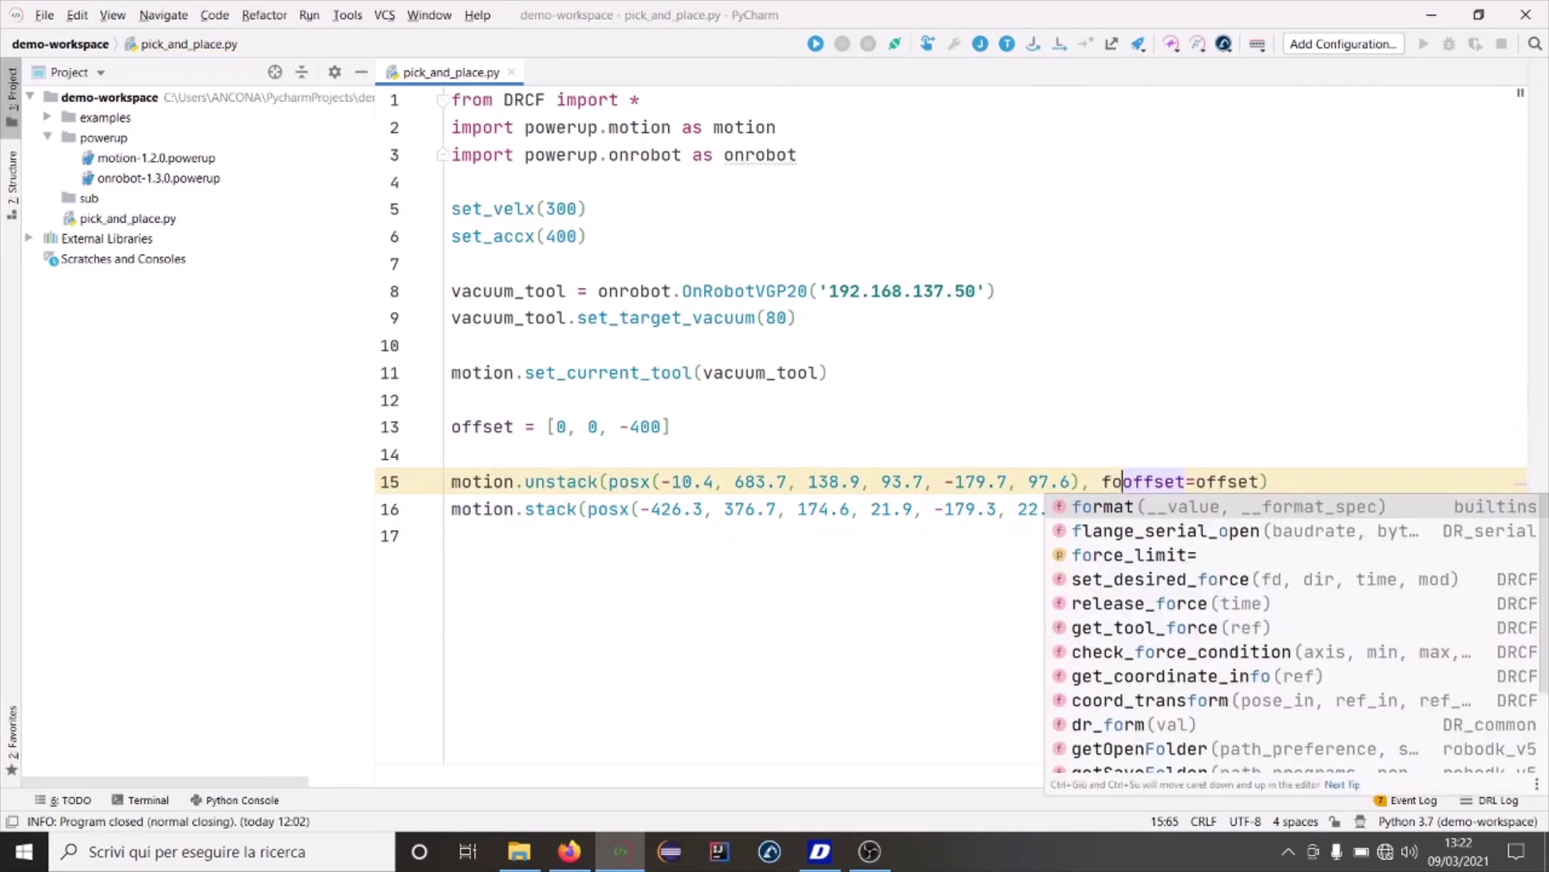
key("Down")
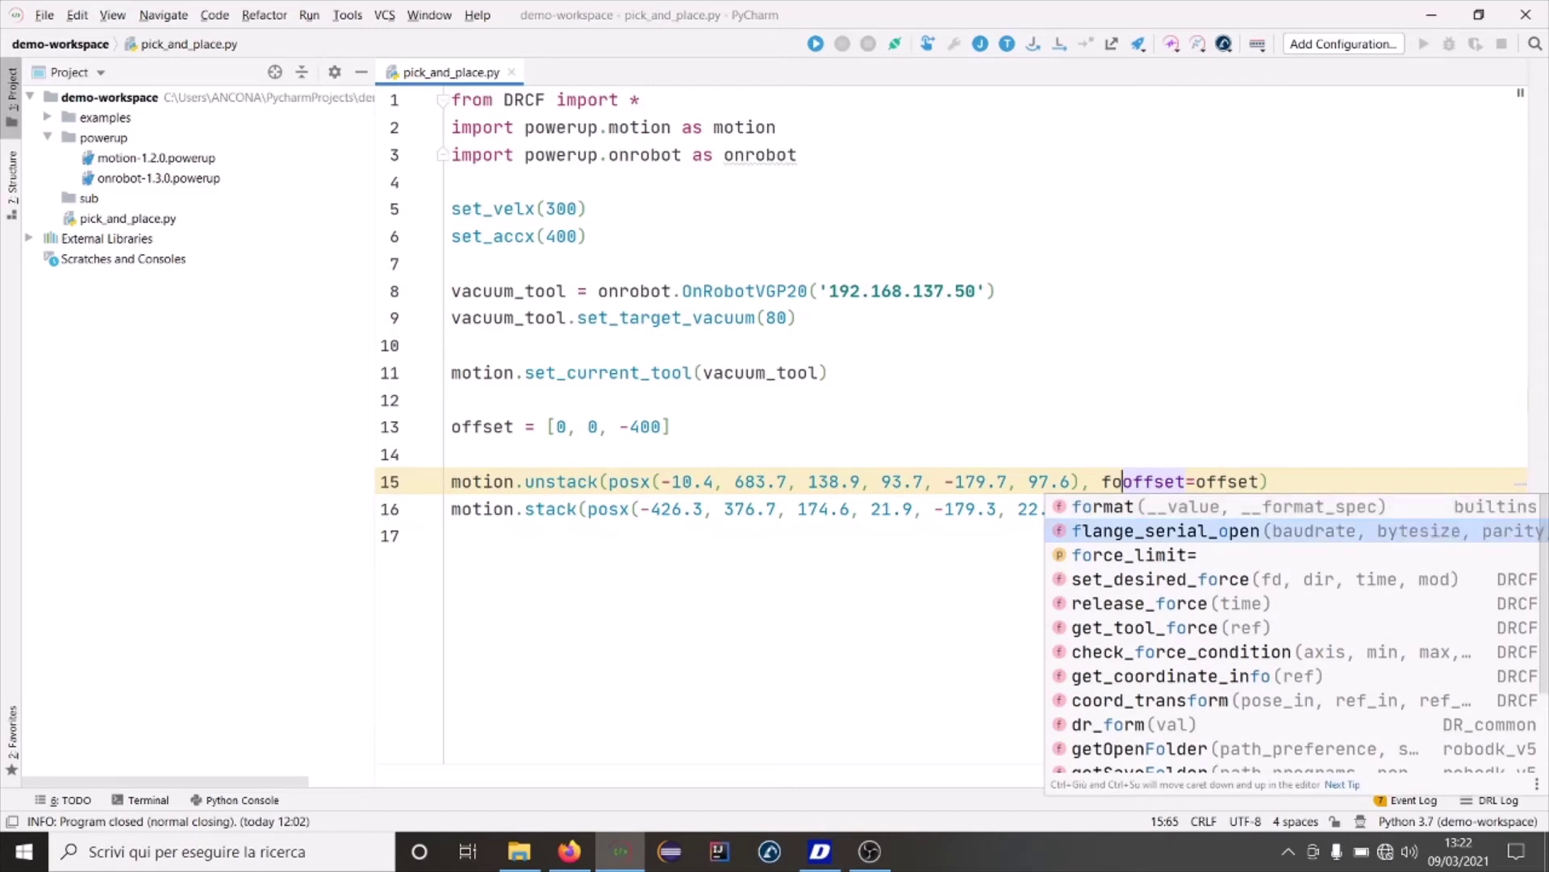
key("Down")
key("Return")
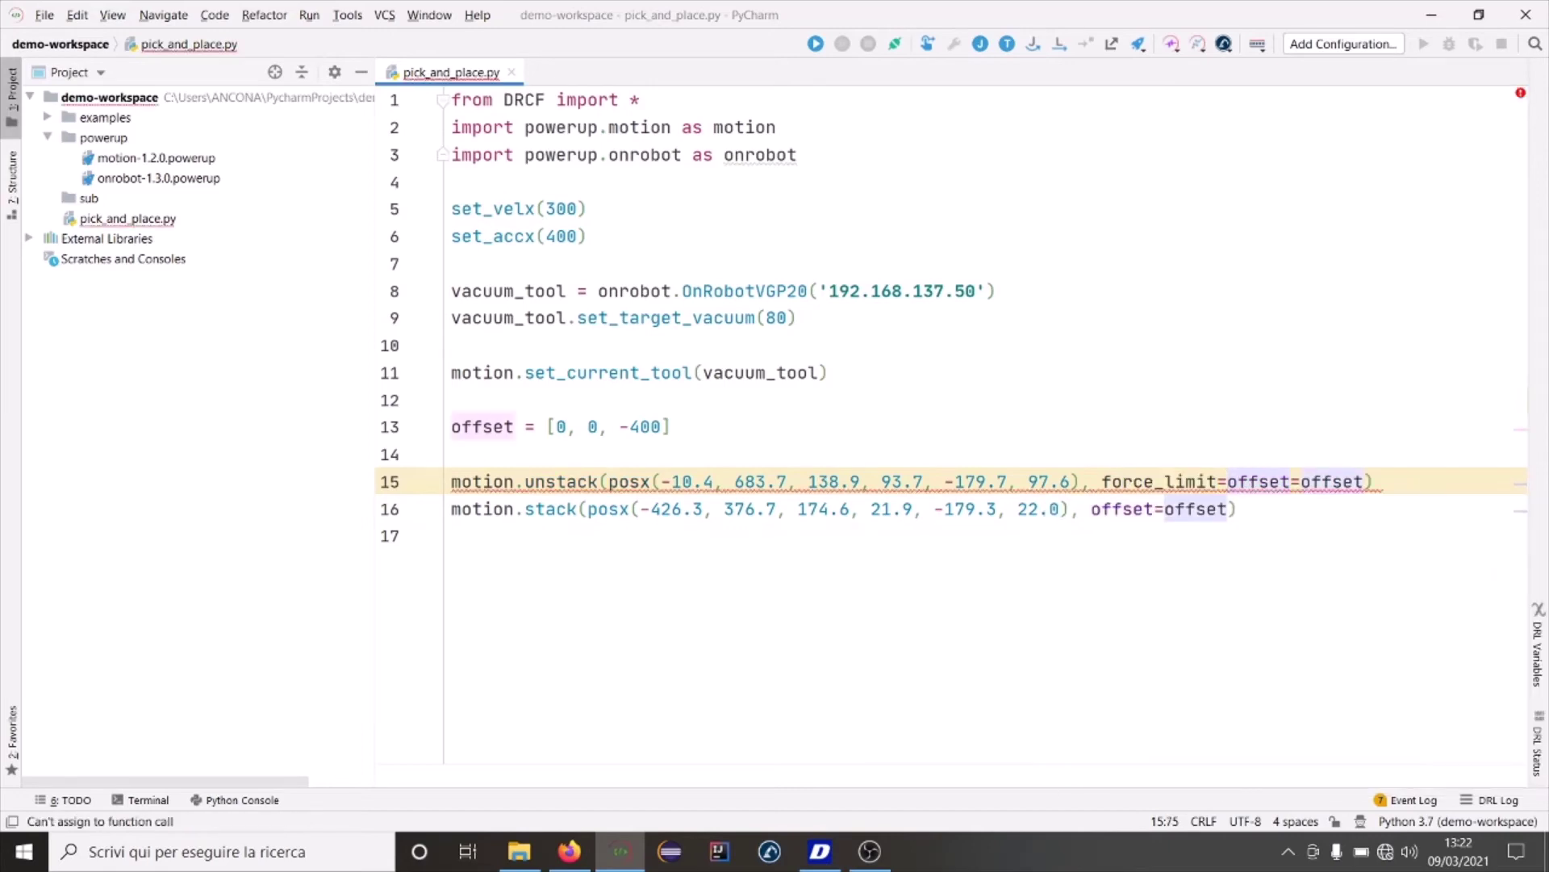
key("Left")
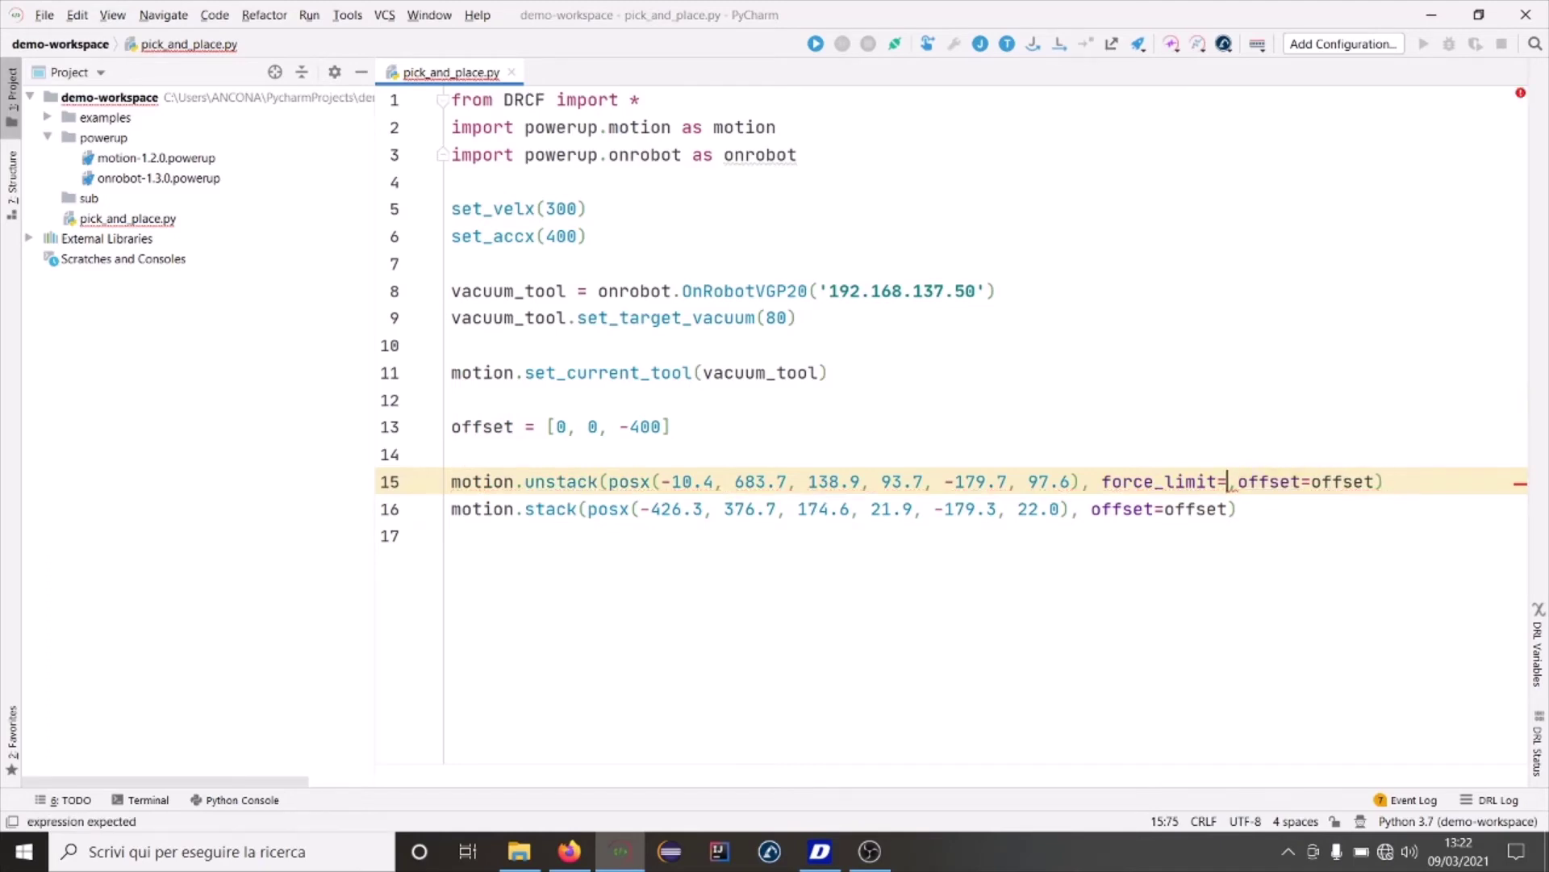
type("[")
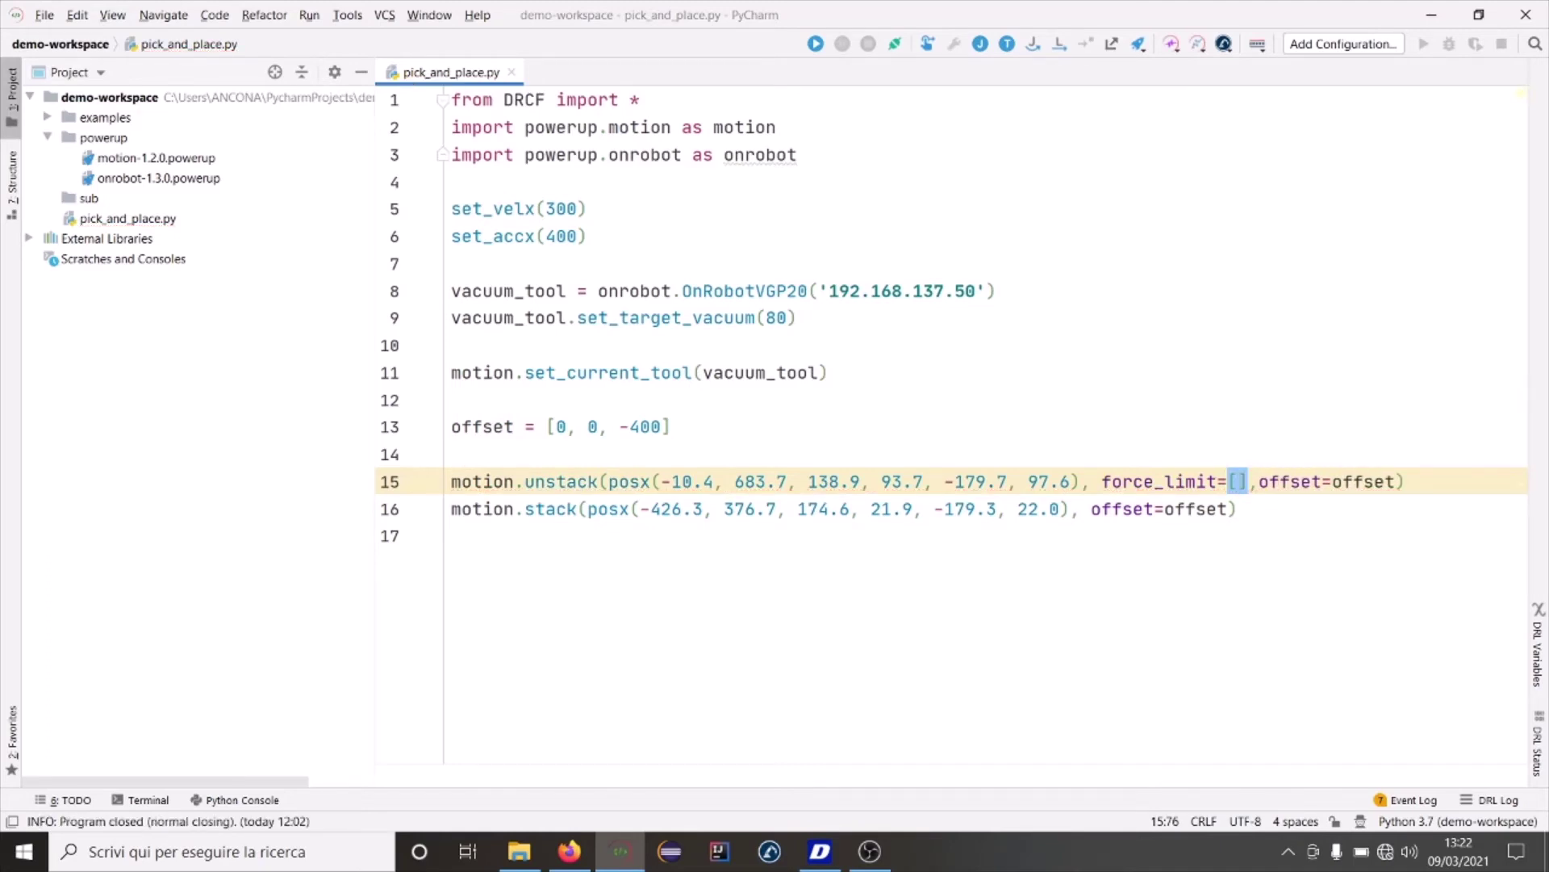
type("10,")
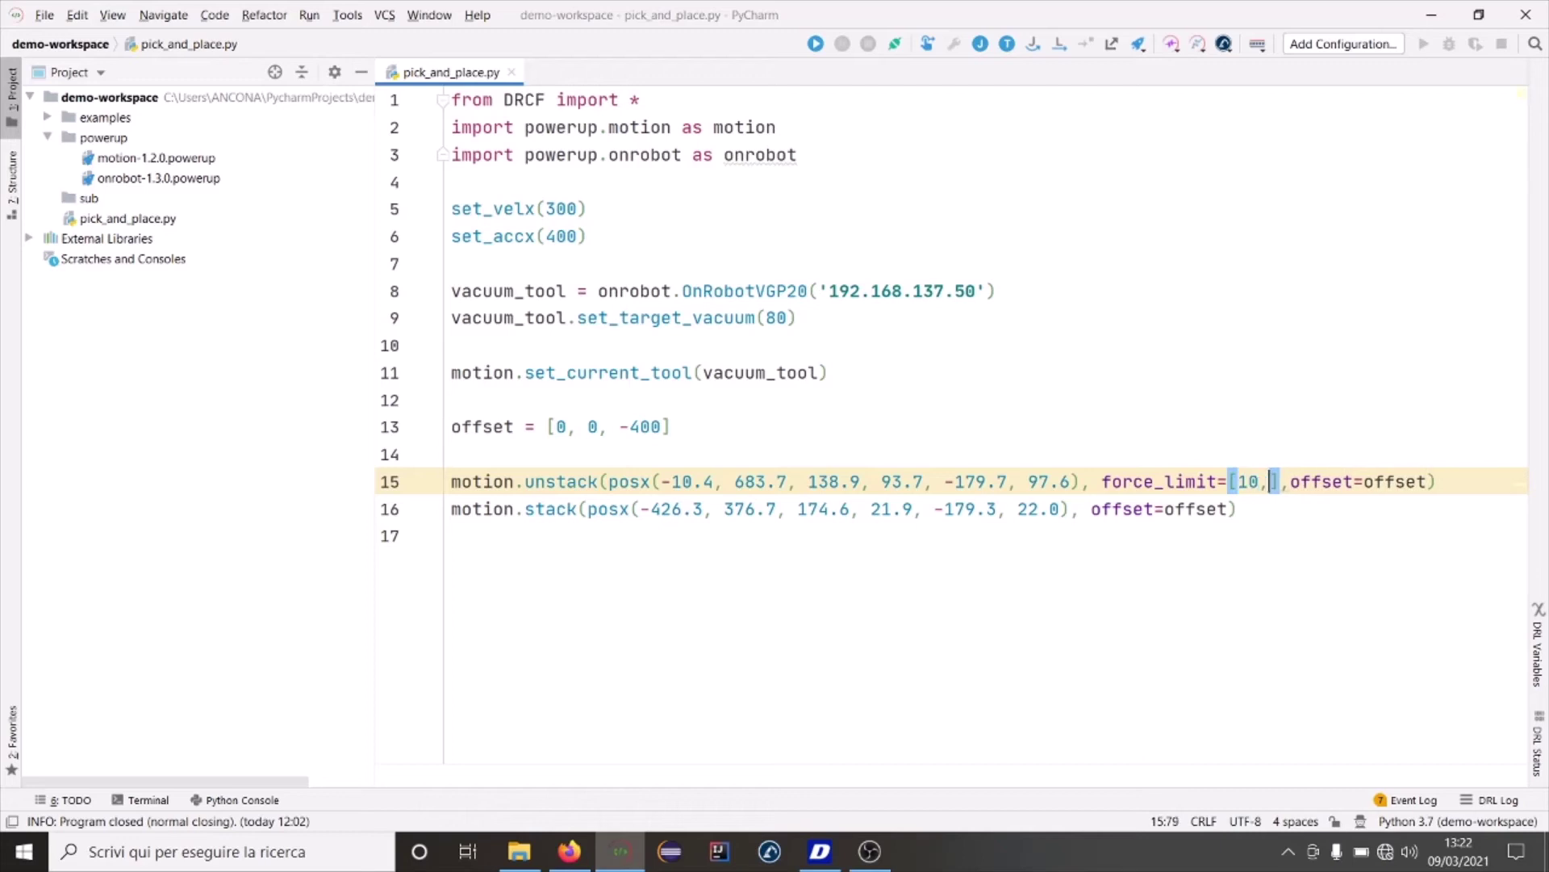
type("10")
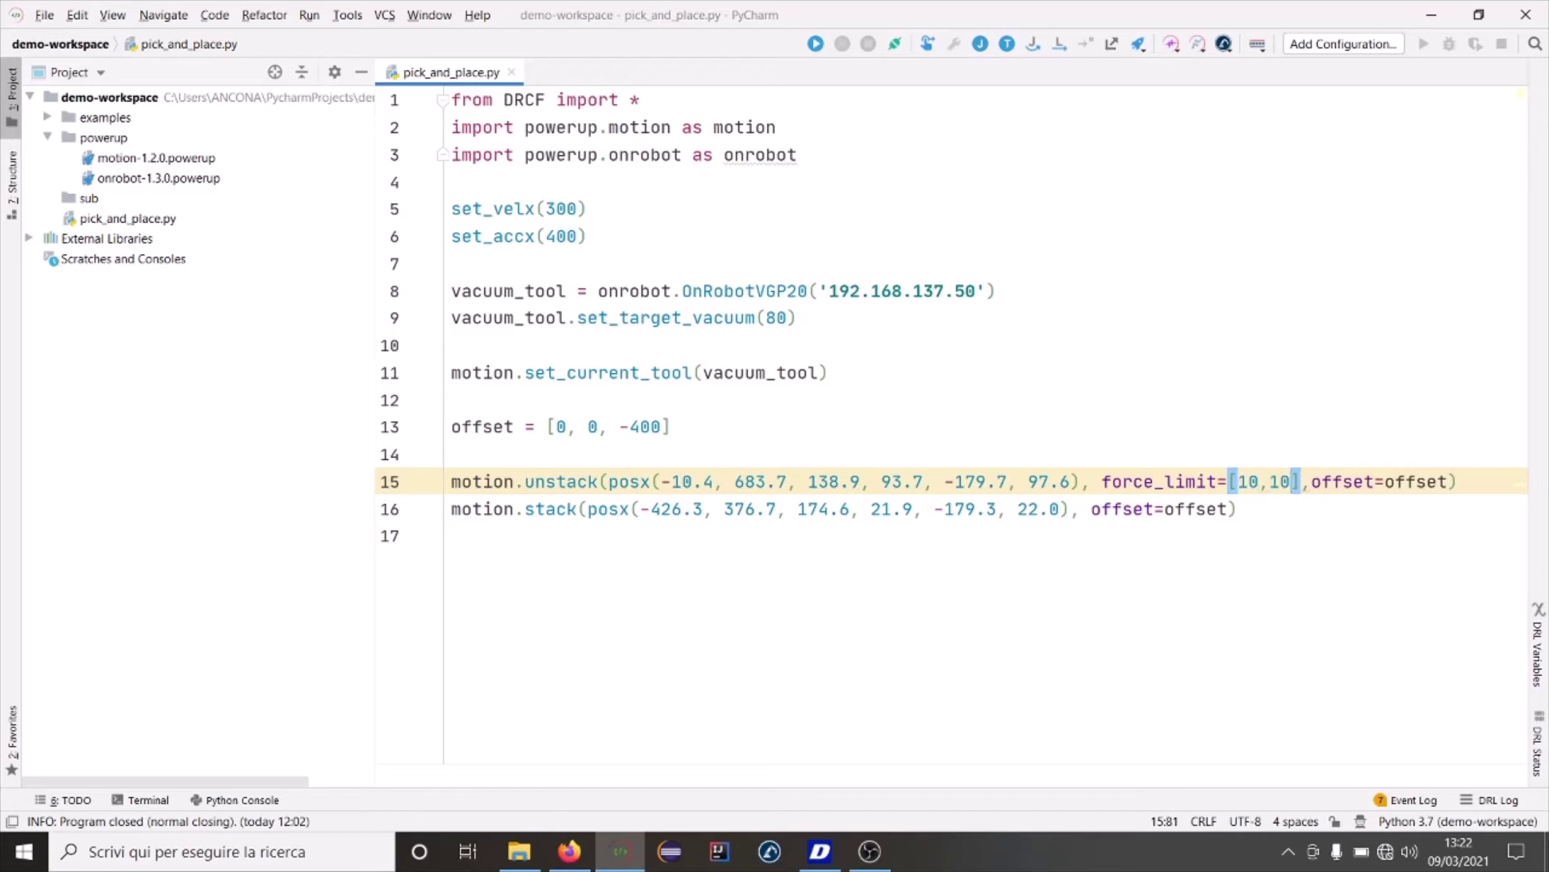
type(",")
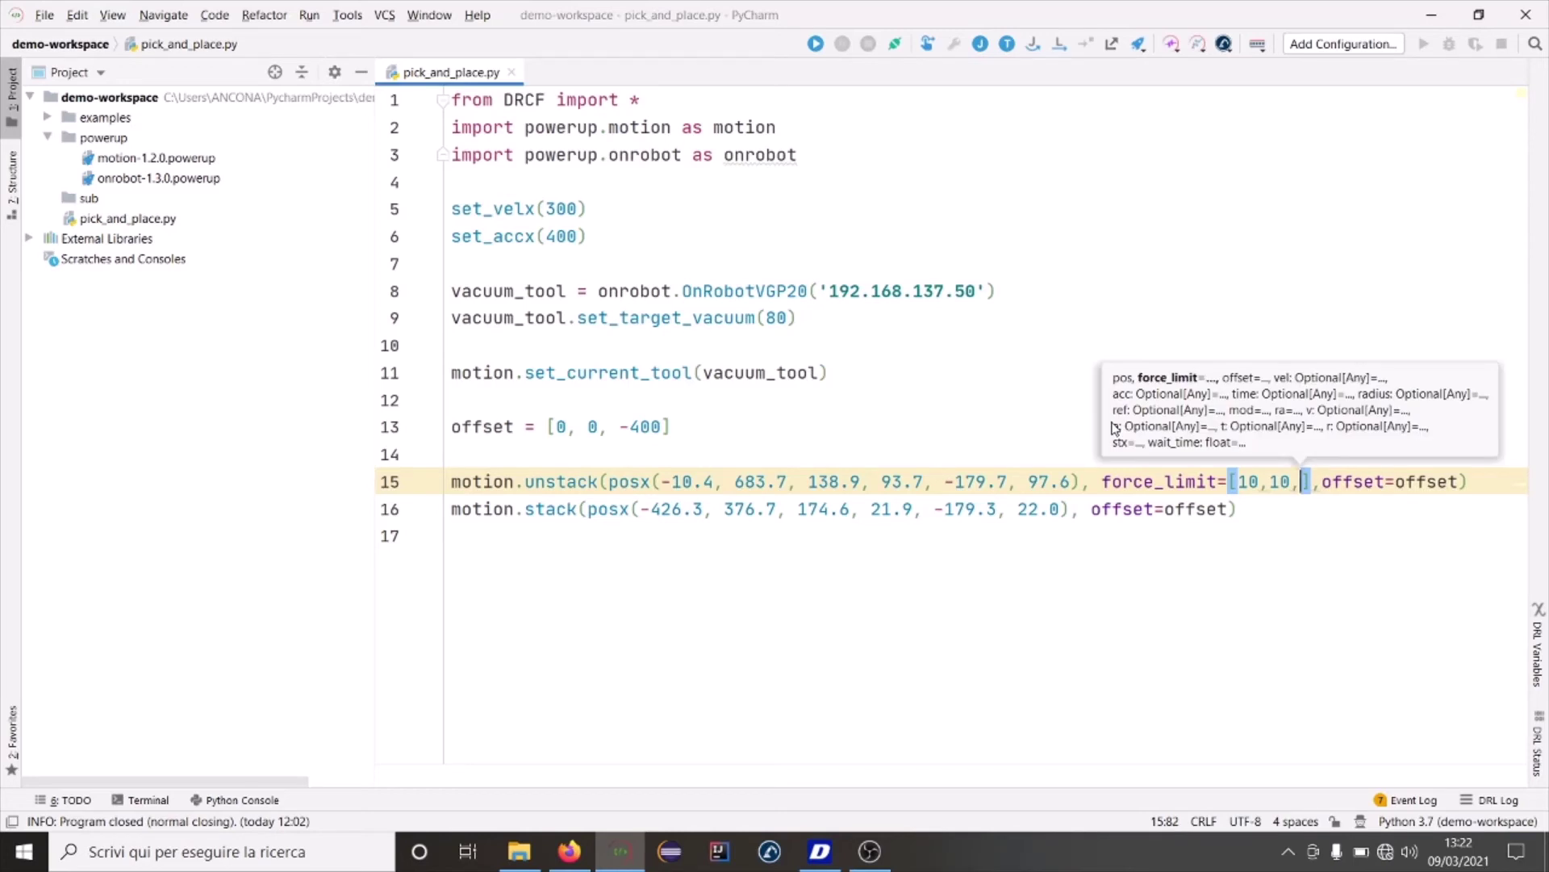
type("5")
key("Right")
key("Right")
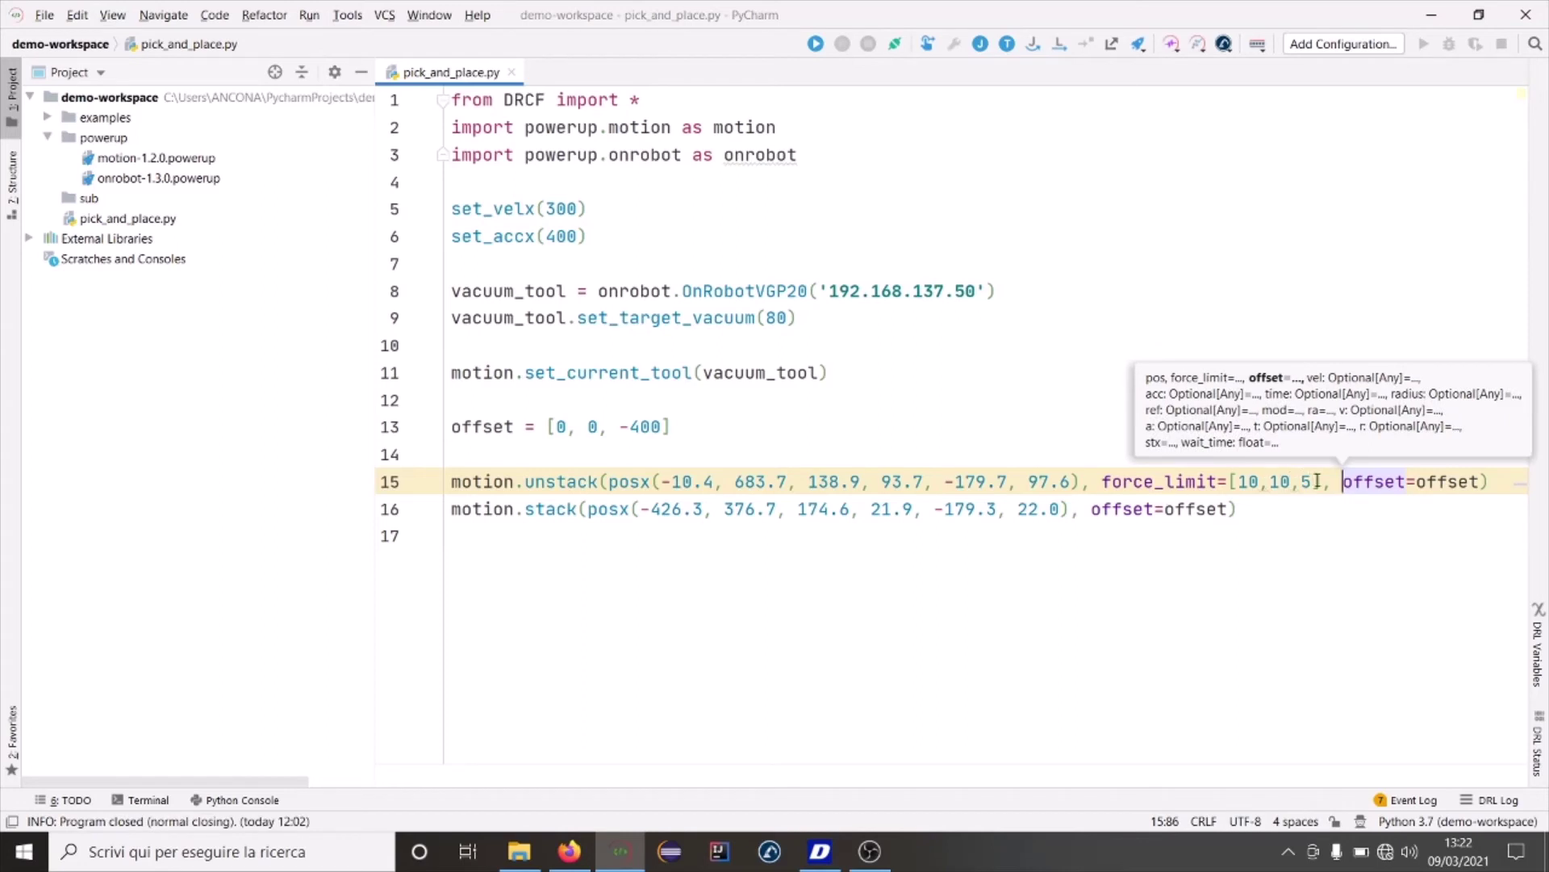
- Copy force_limit=[10,10,5] into motion.stack before its offset argument
left_click_drag(1322, 482, 1104, 484)
key("ctrl+c")
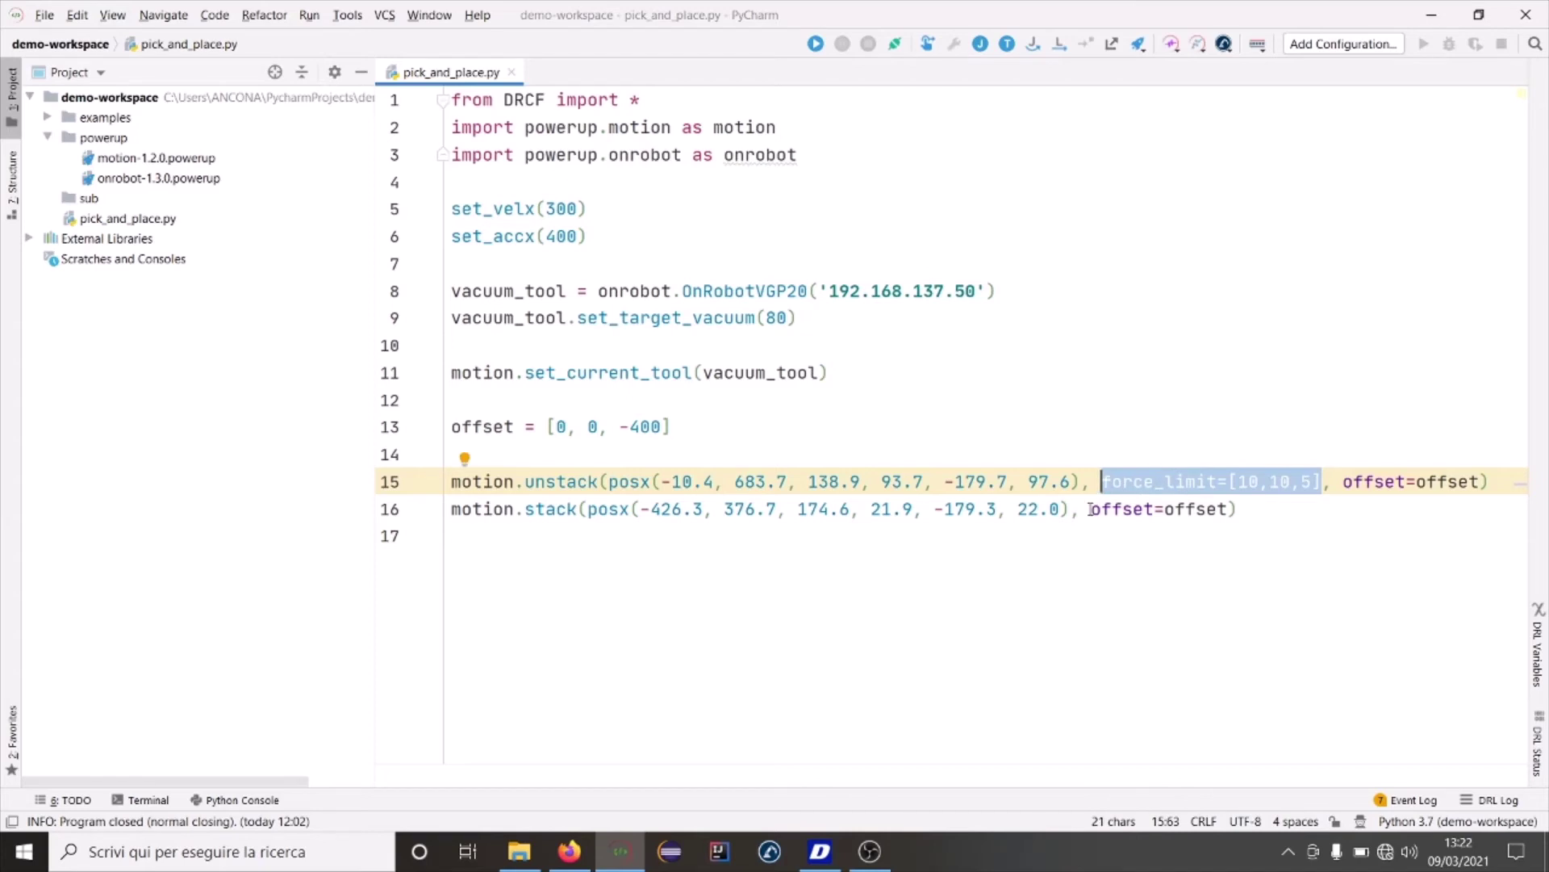
left_click(1091, 508)
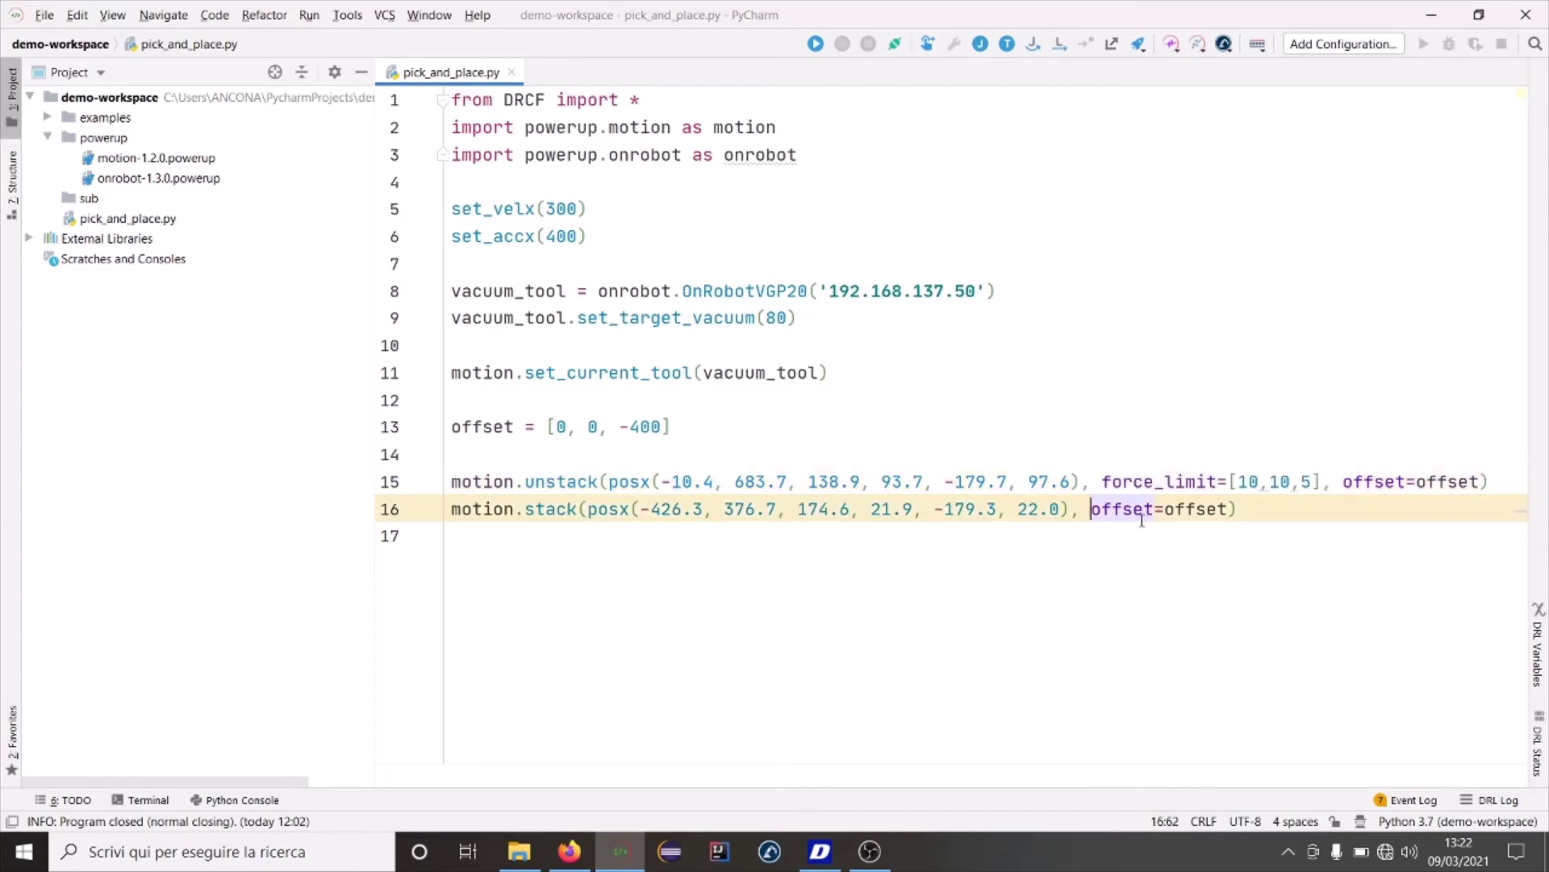
key("ctrl+v")
type(",")
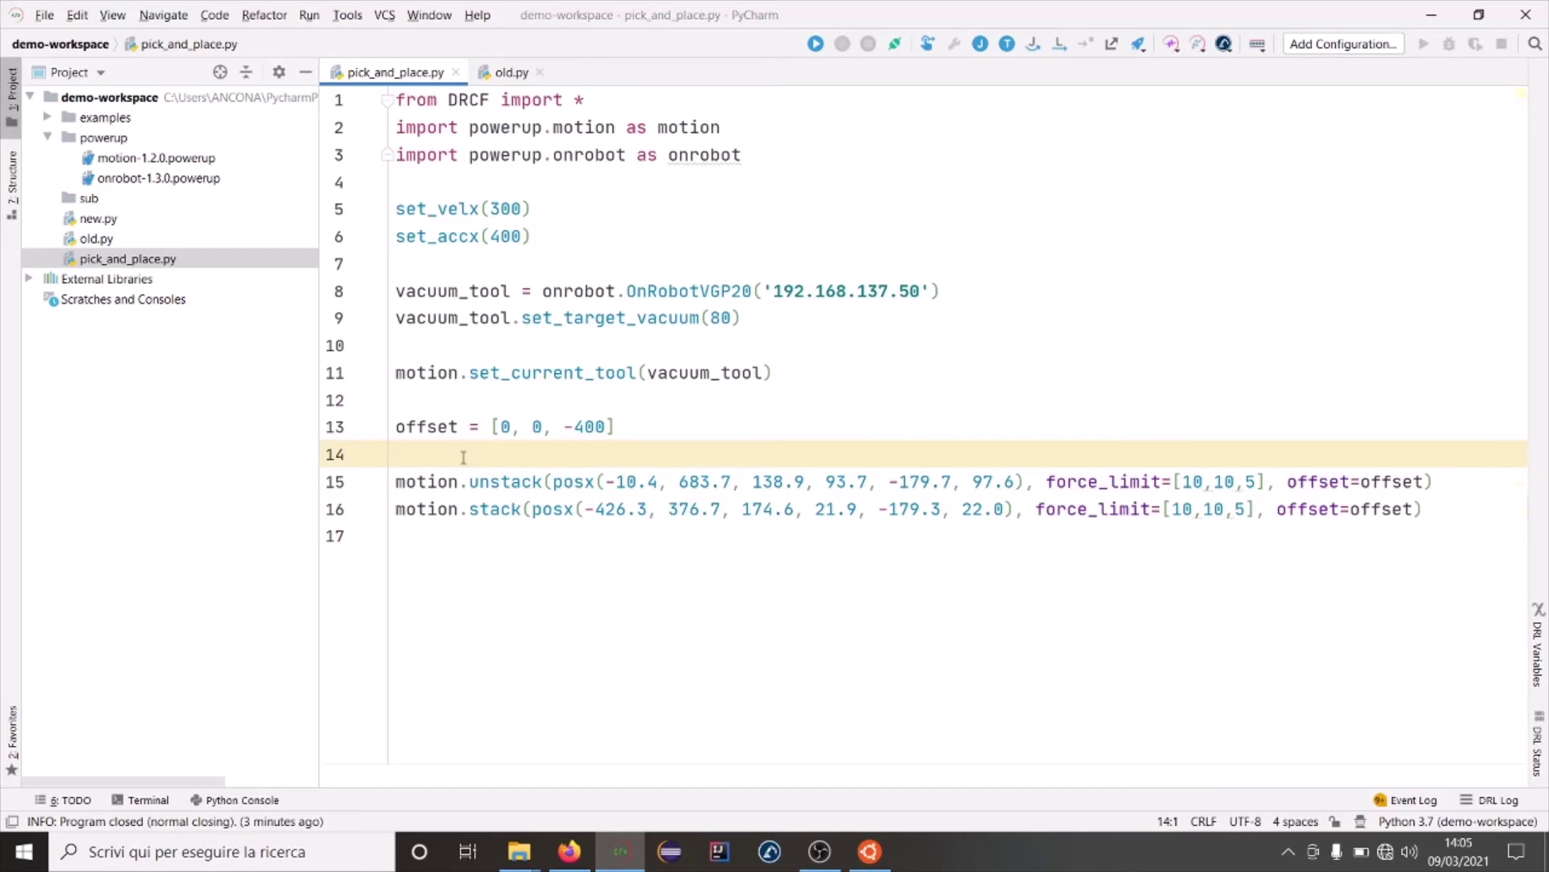
- Add a 'while True:' line and indent the unstack and stack calls under it
key("Return")
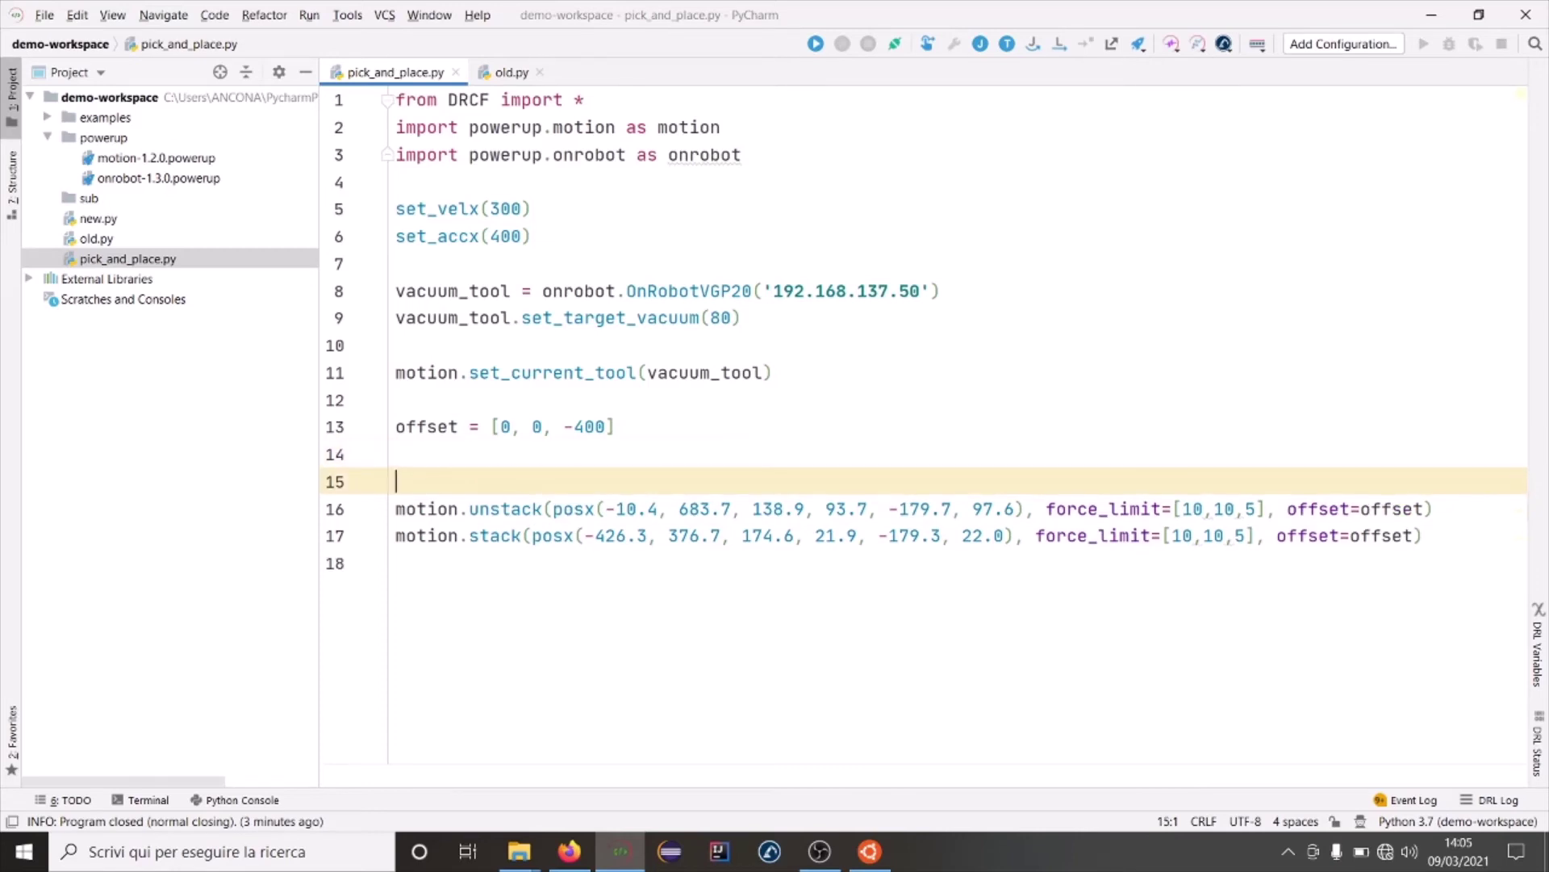
type("while ")
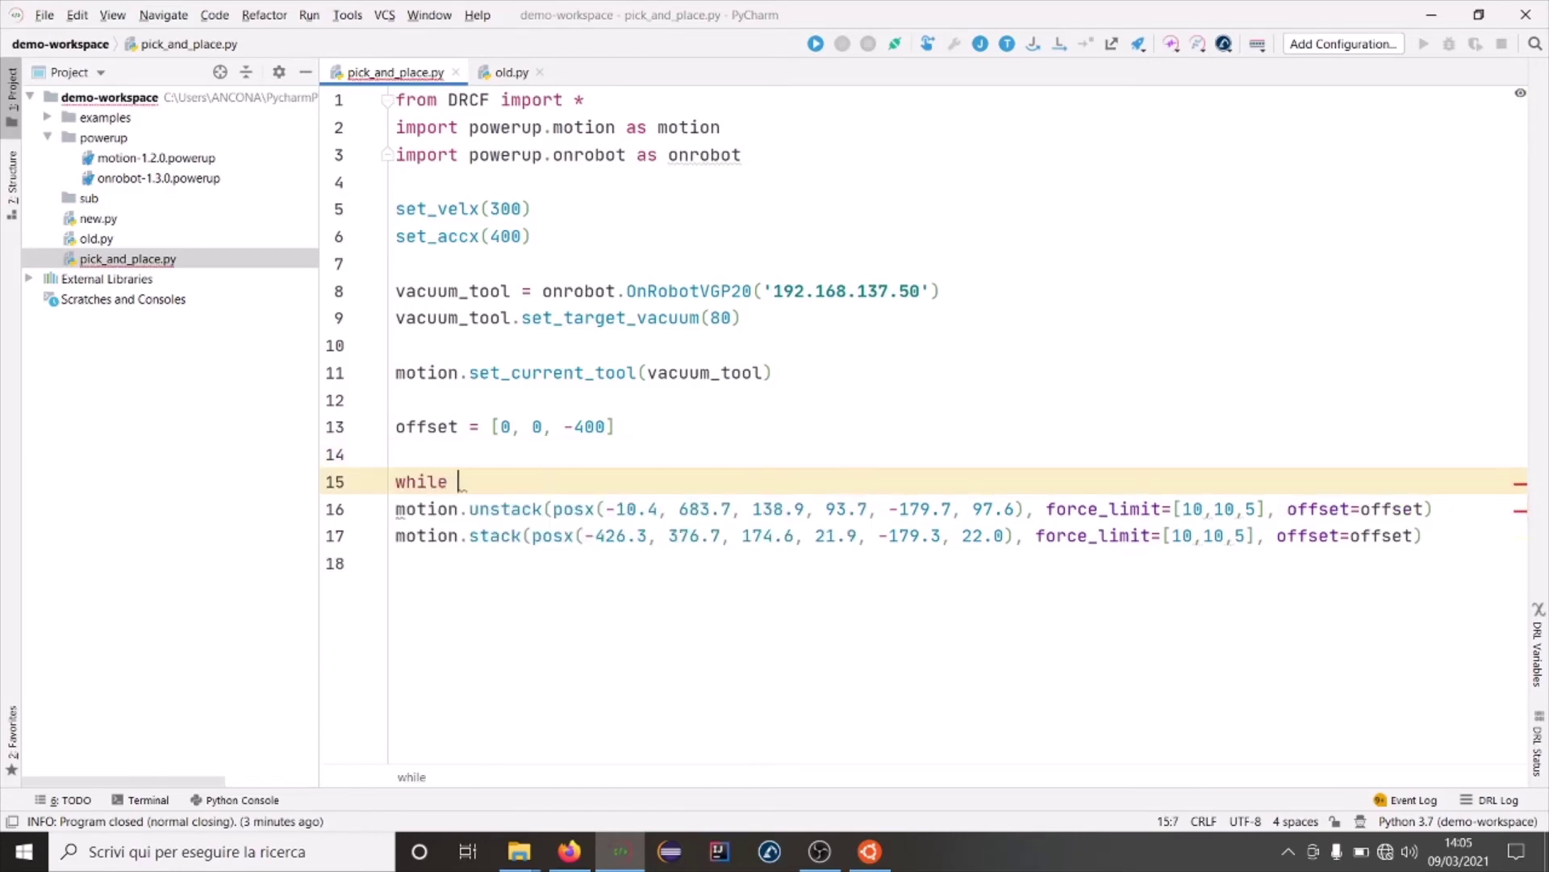
type("t")
key("BackSpace")
type("T")
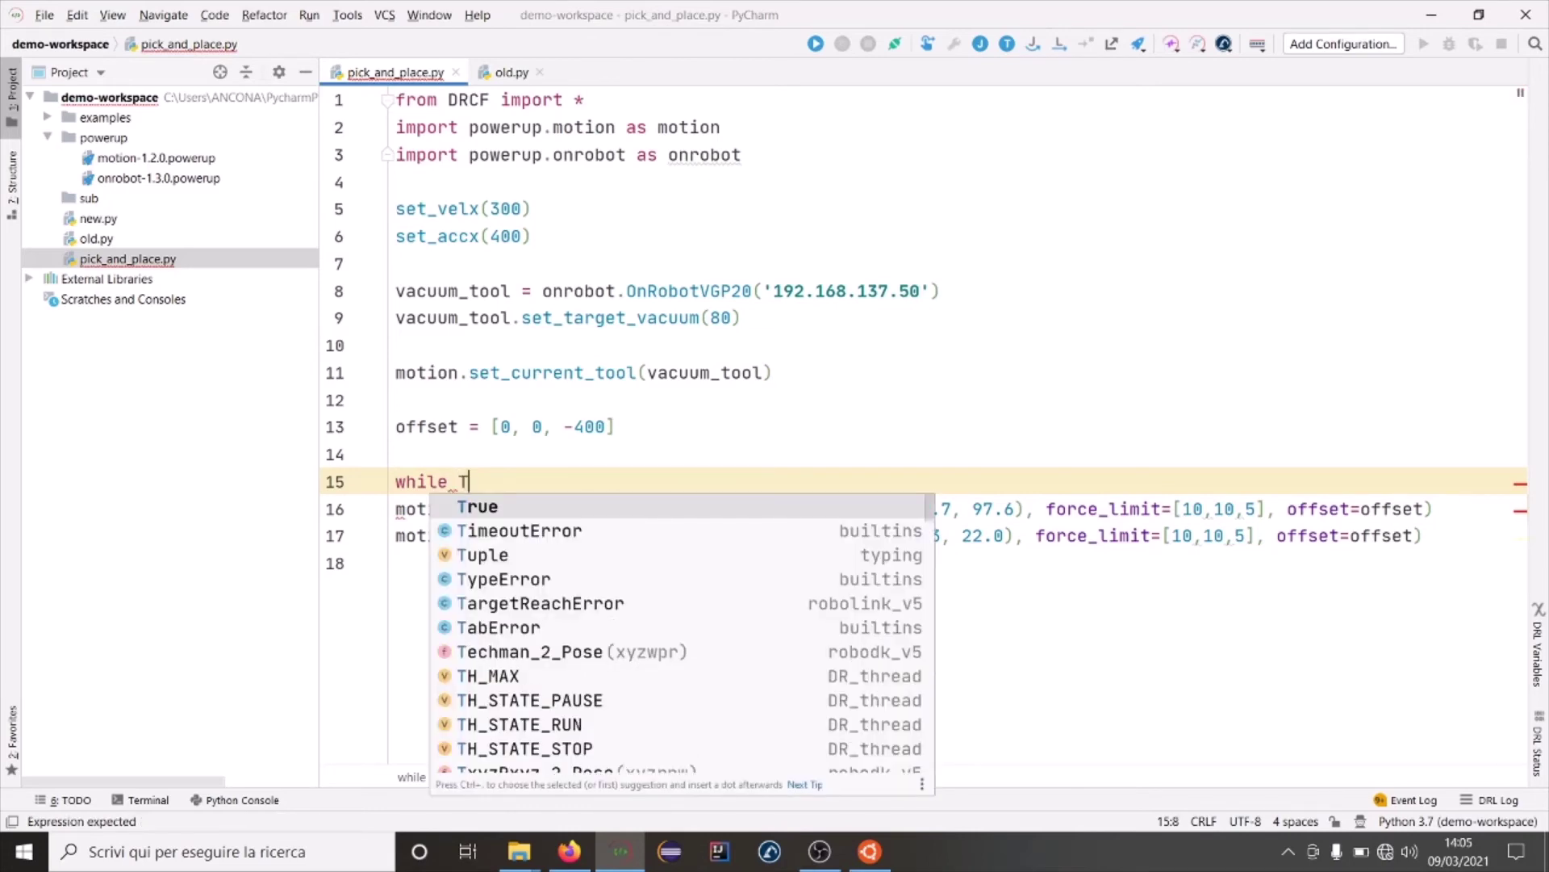
key("Return")
type(":")
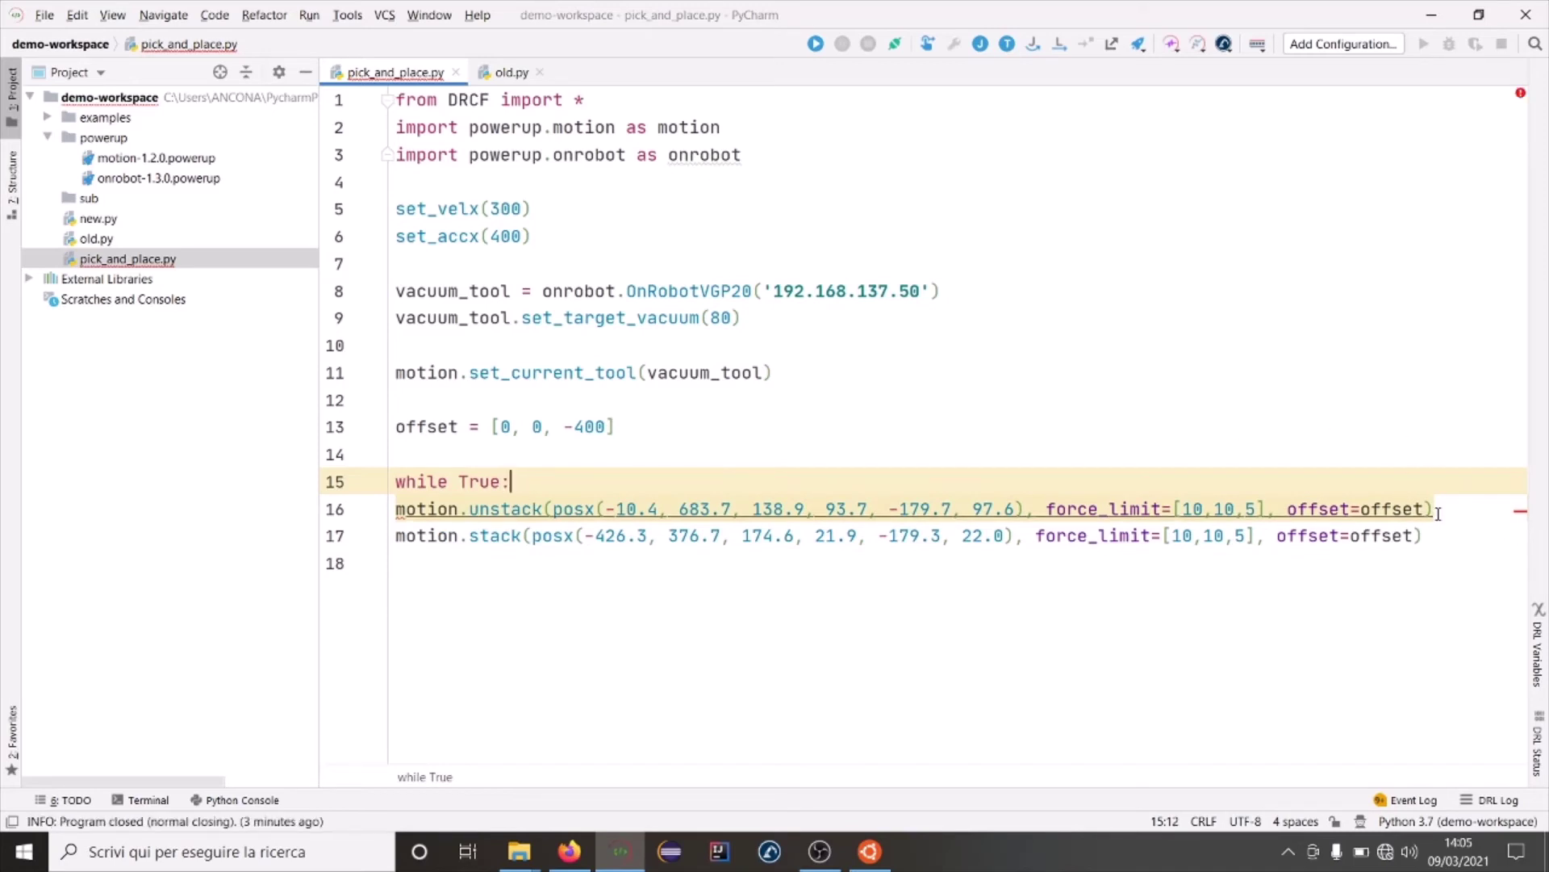
left_click_drag(1441, 536, 370, 509)
key("Tab")
left_click(631, 690)
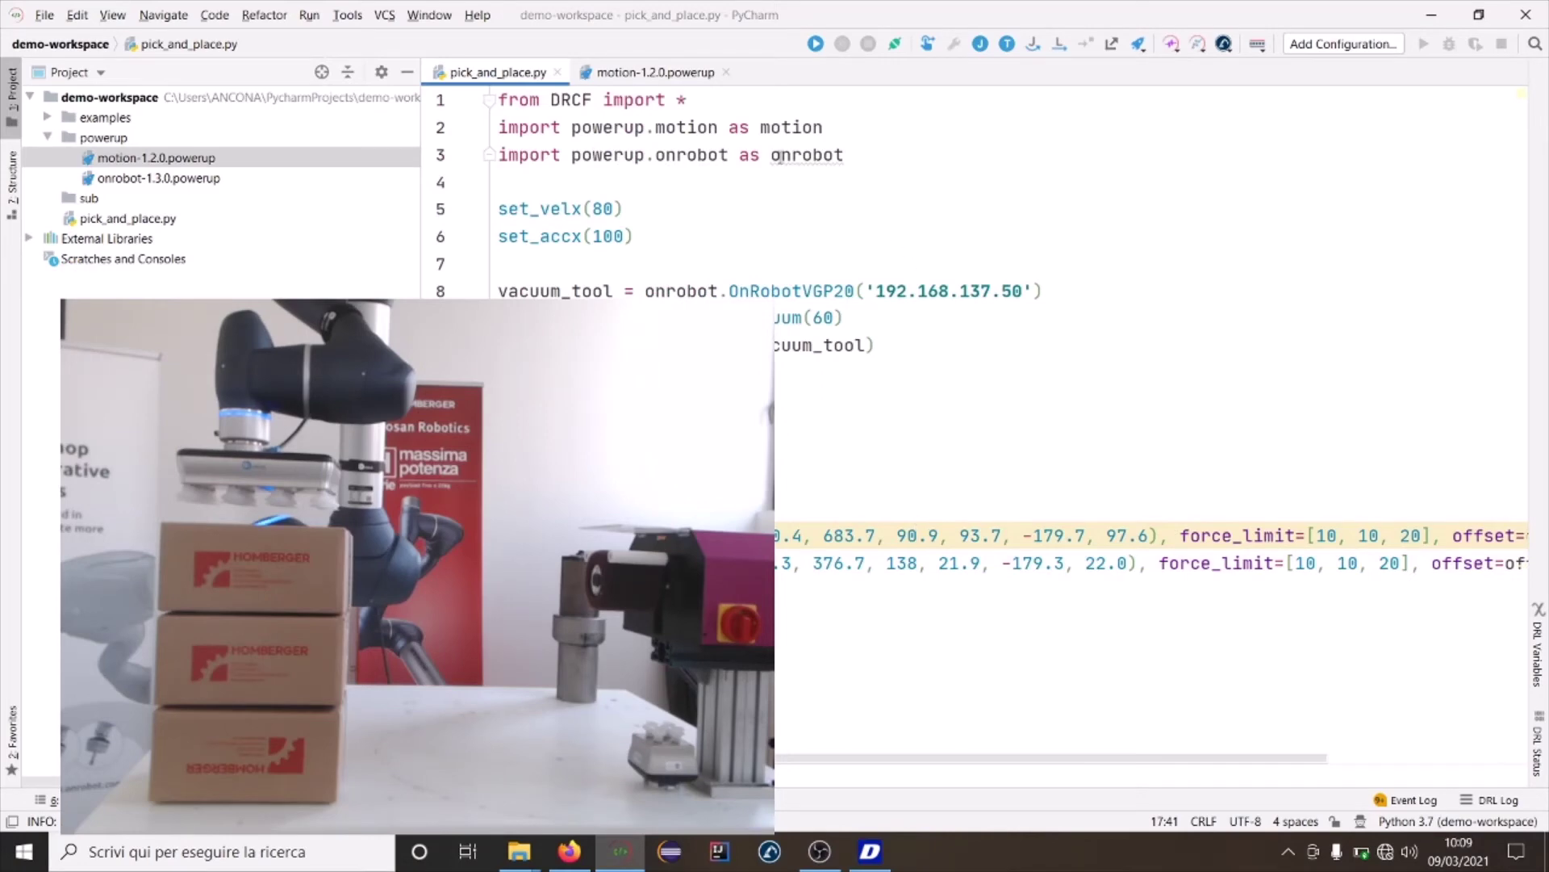
- Run the looping unstack/stack script on the robot
left_click(818, 52)
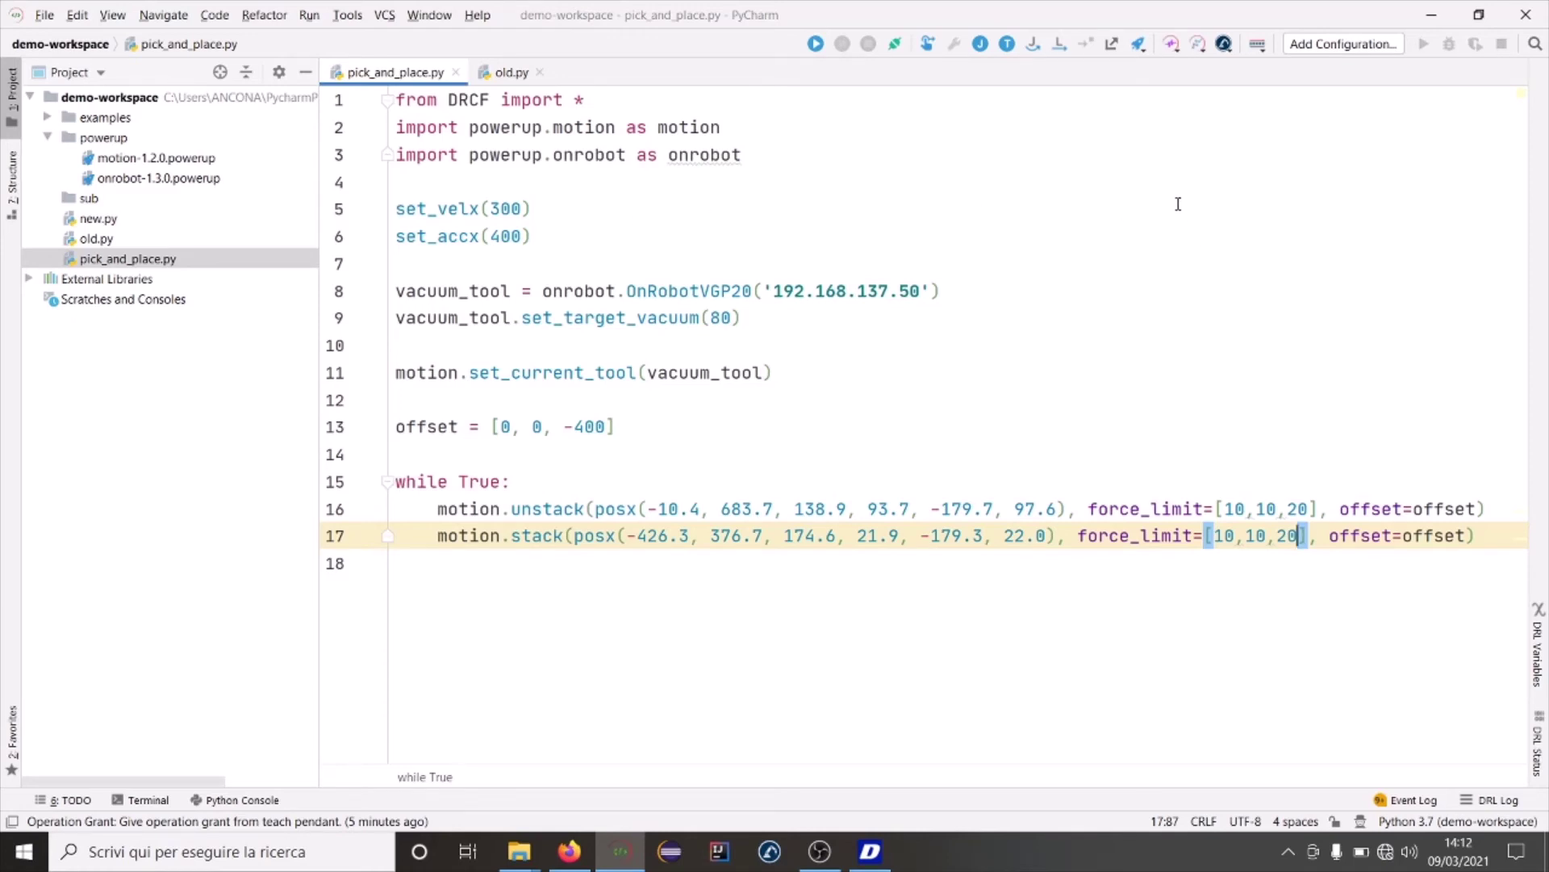
- Add the Utils lib 1.1.4 PowerUp to the project from the PowerUp Library
left_click(1139, 45)
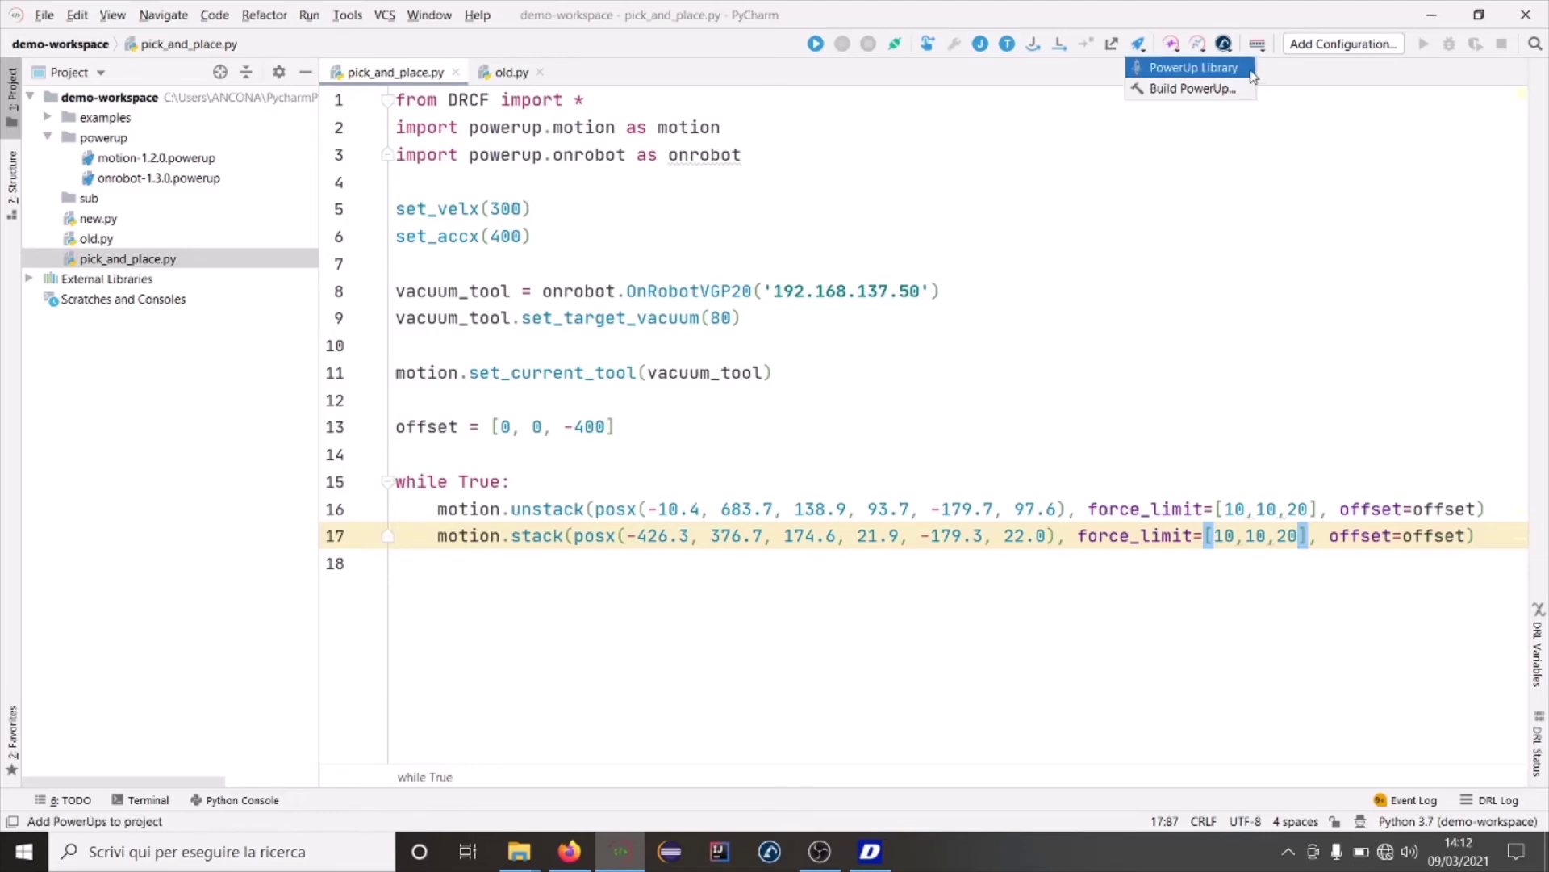
left_click(1249, 69)
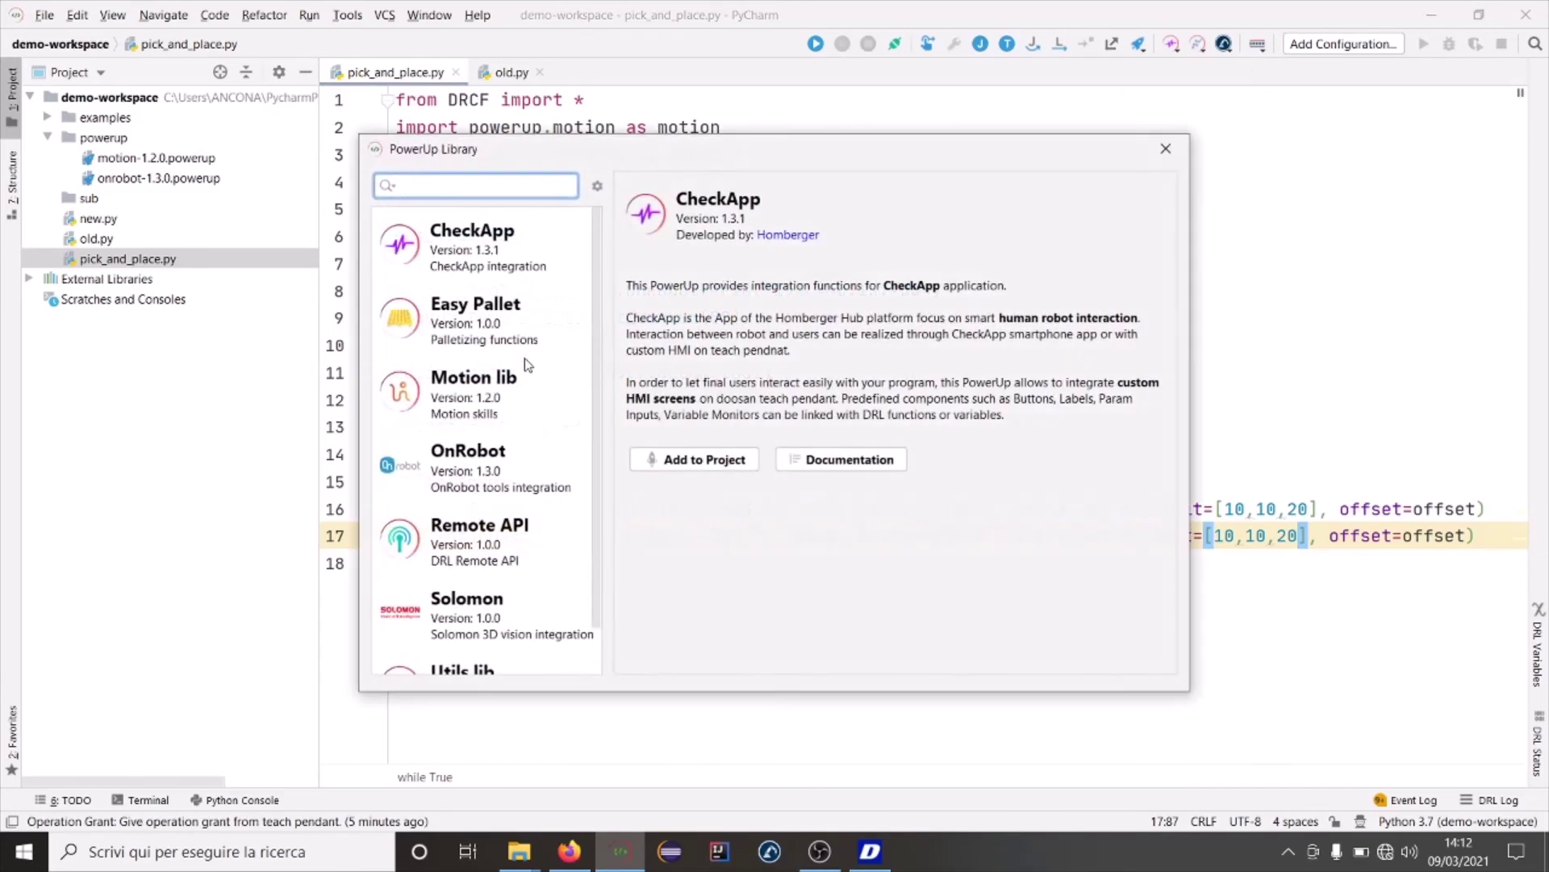
scroll(482, 388, "down", 1)
left_click(503, 629)
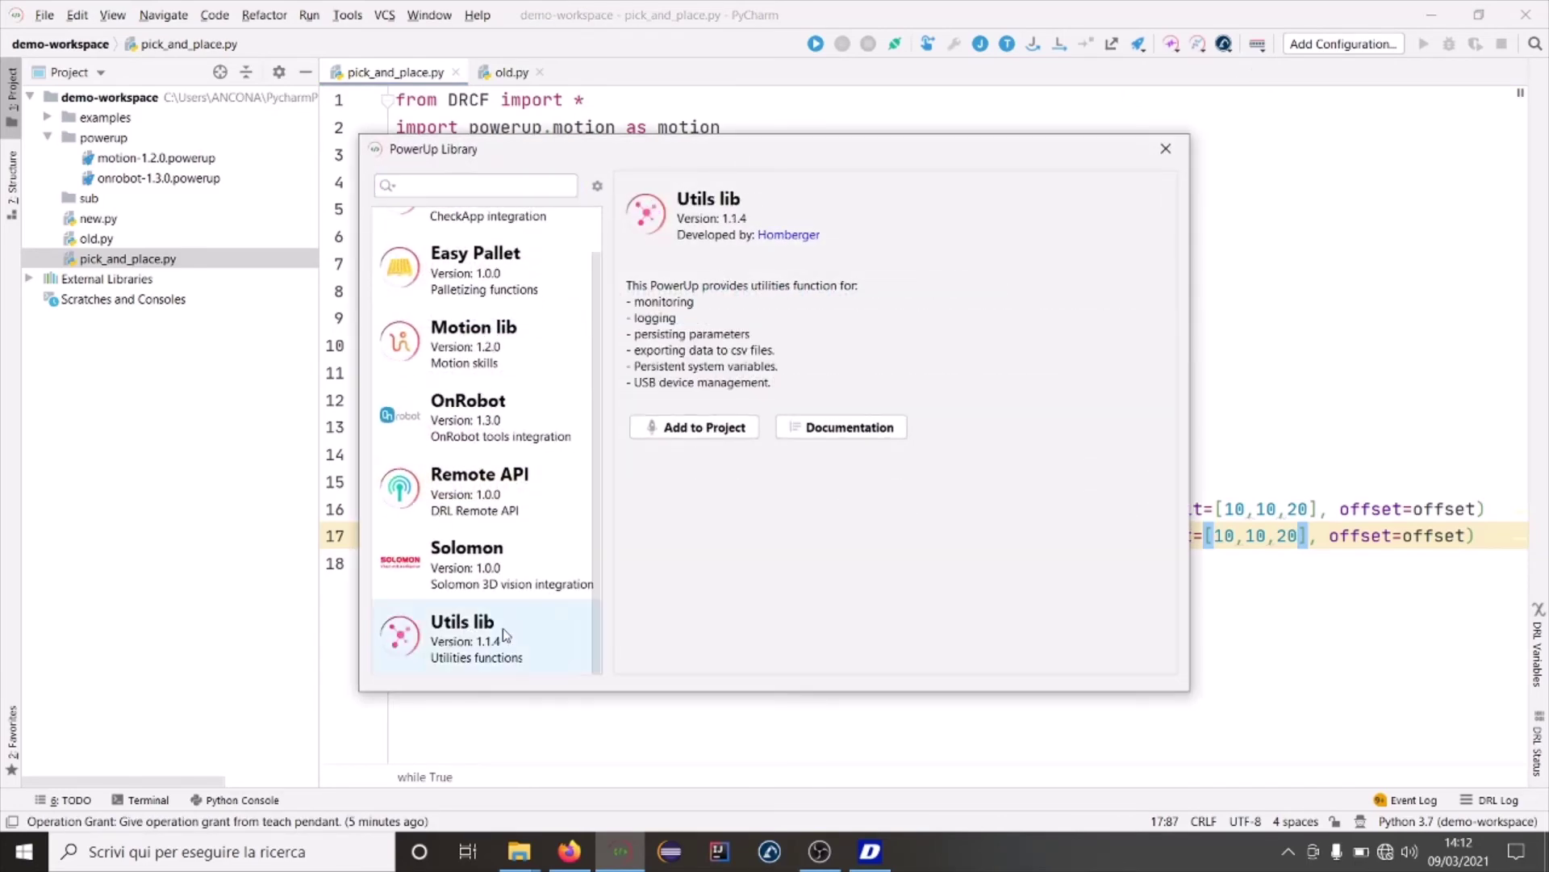
left_click(752, 432)
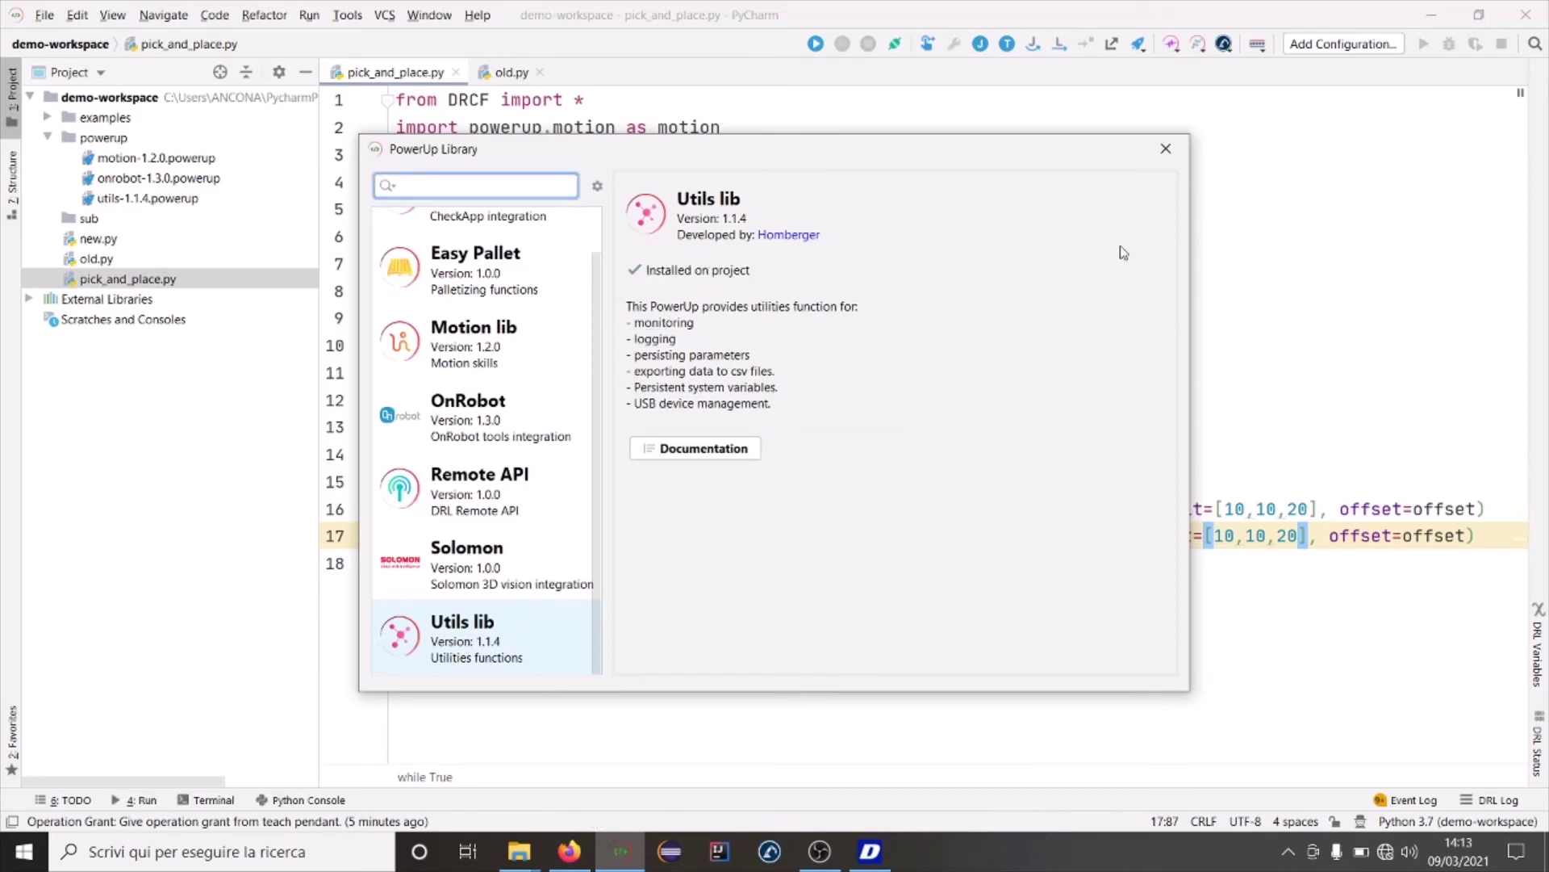
left_click(1166, 150)
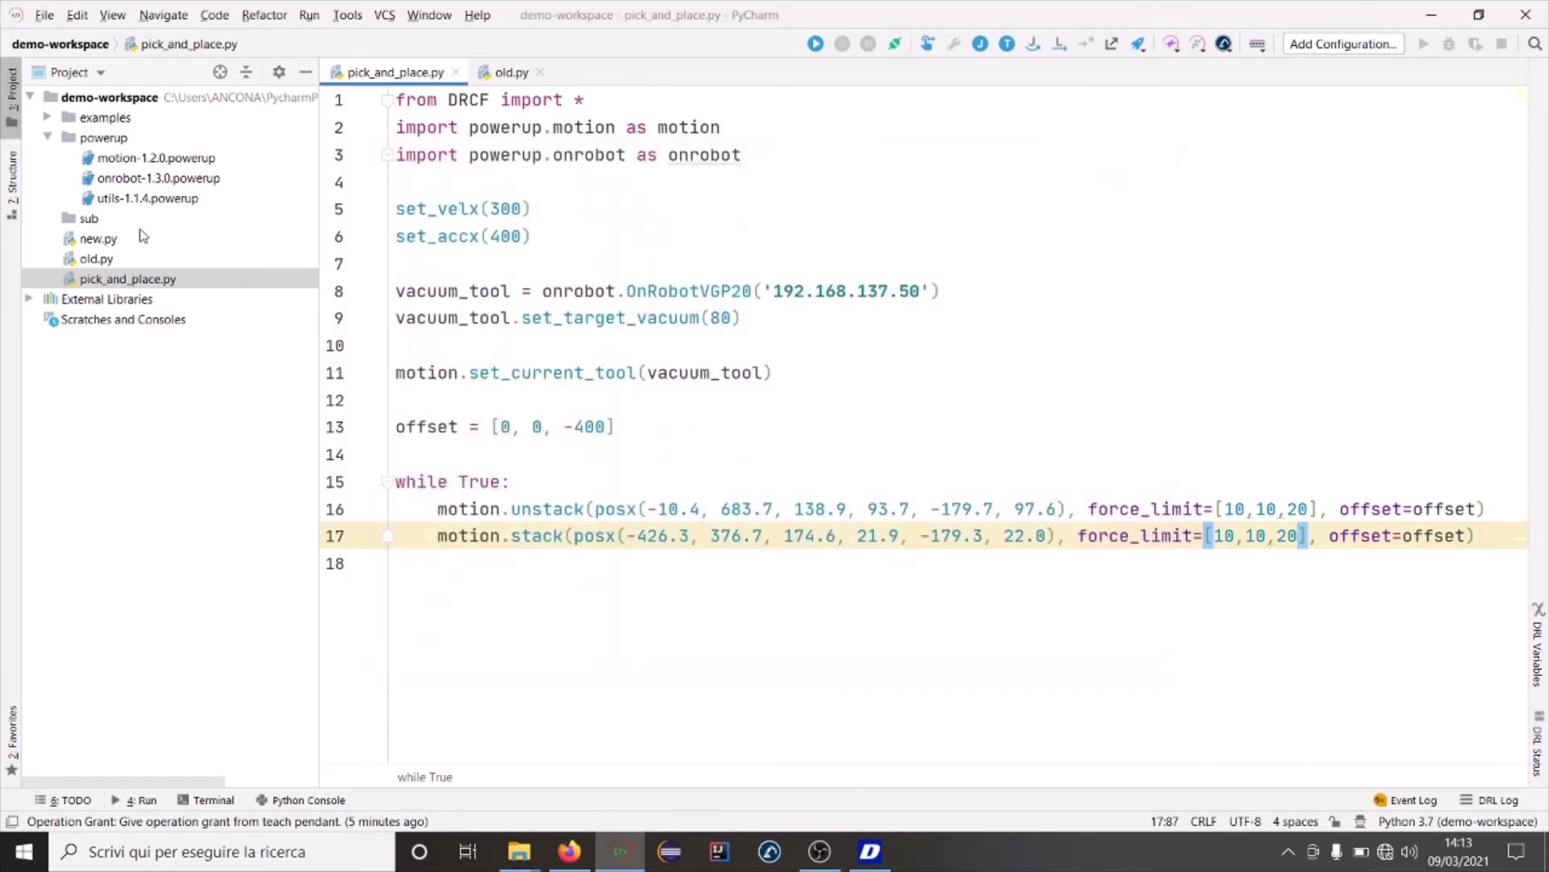
- Install the utils-1.1.4.powerup package on the robot and acknowledge the completion message
double_click(176, 201)
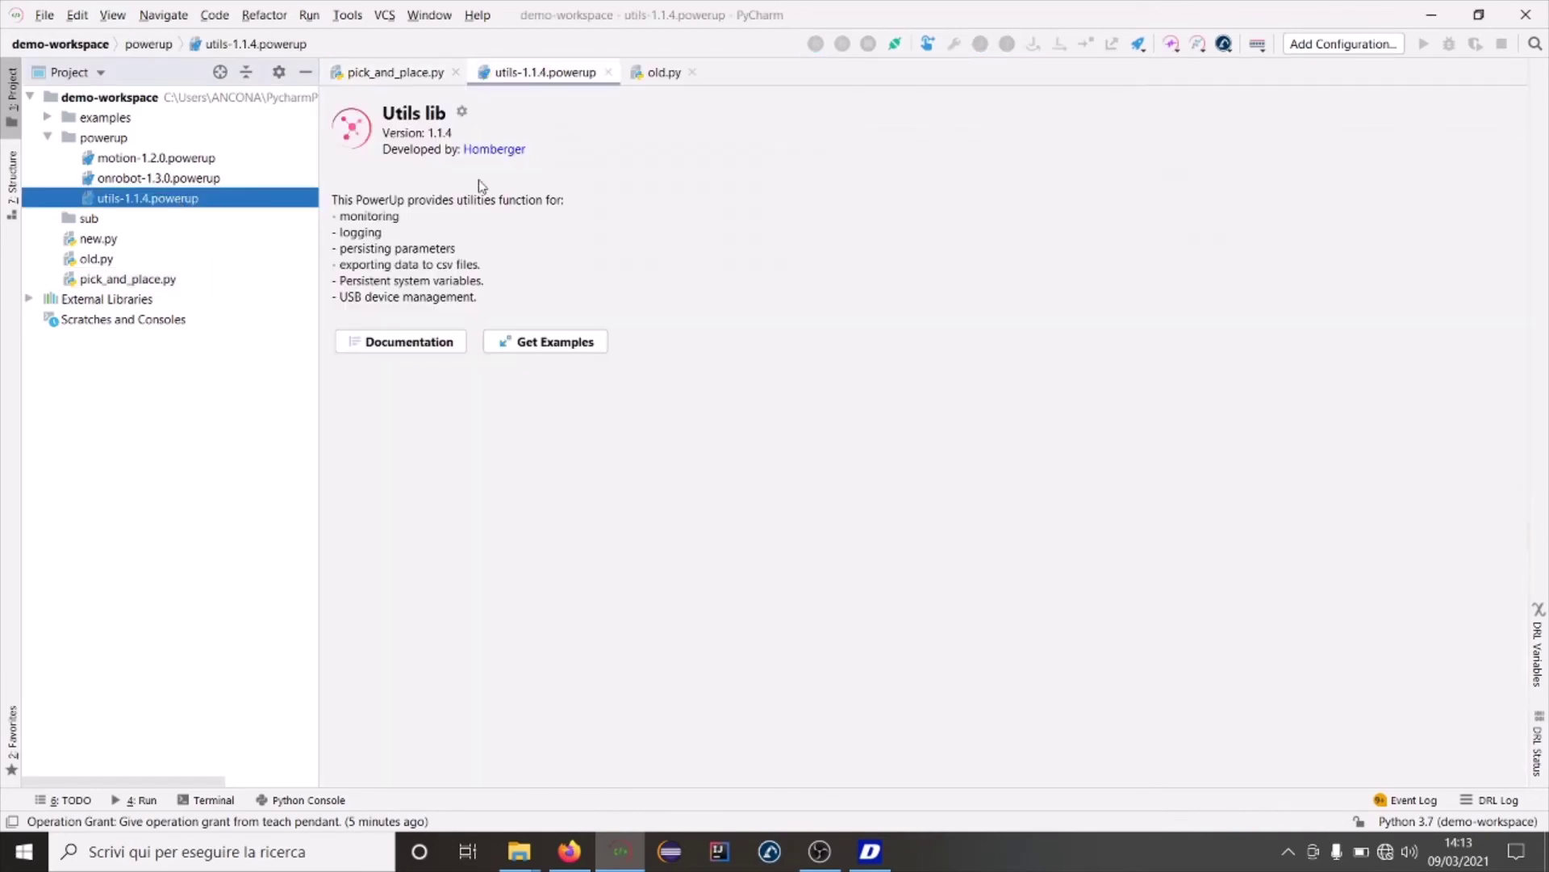
left_click(463, 114)
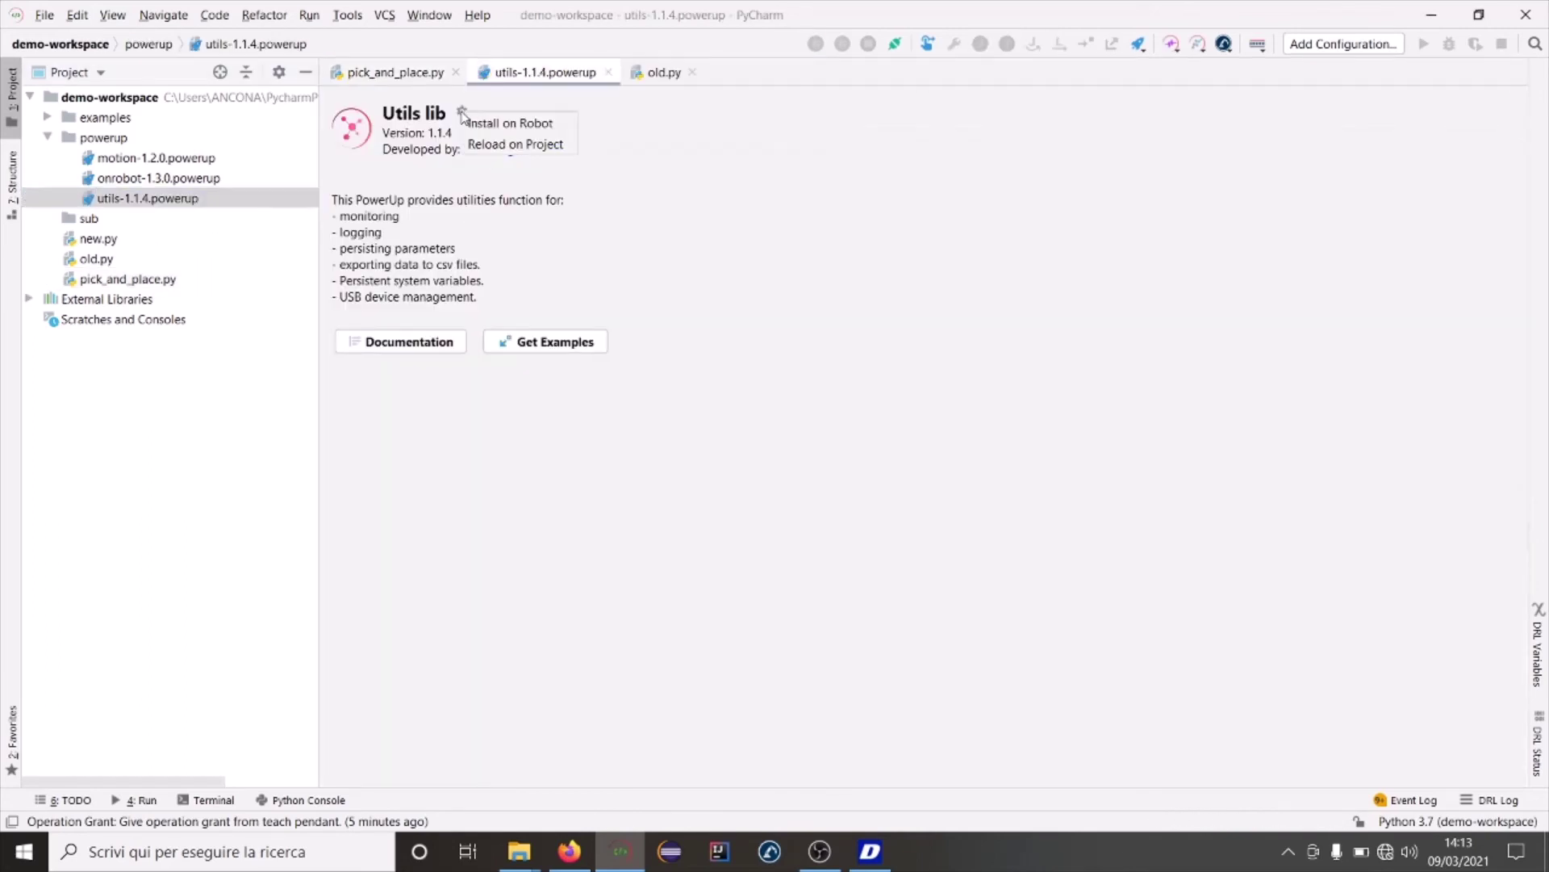
left_click(565, 129)
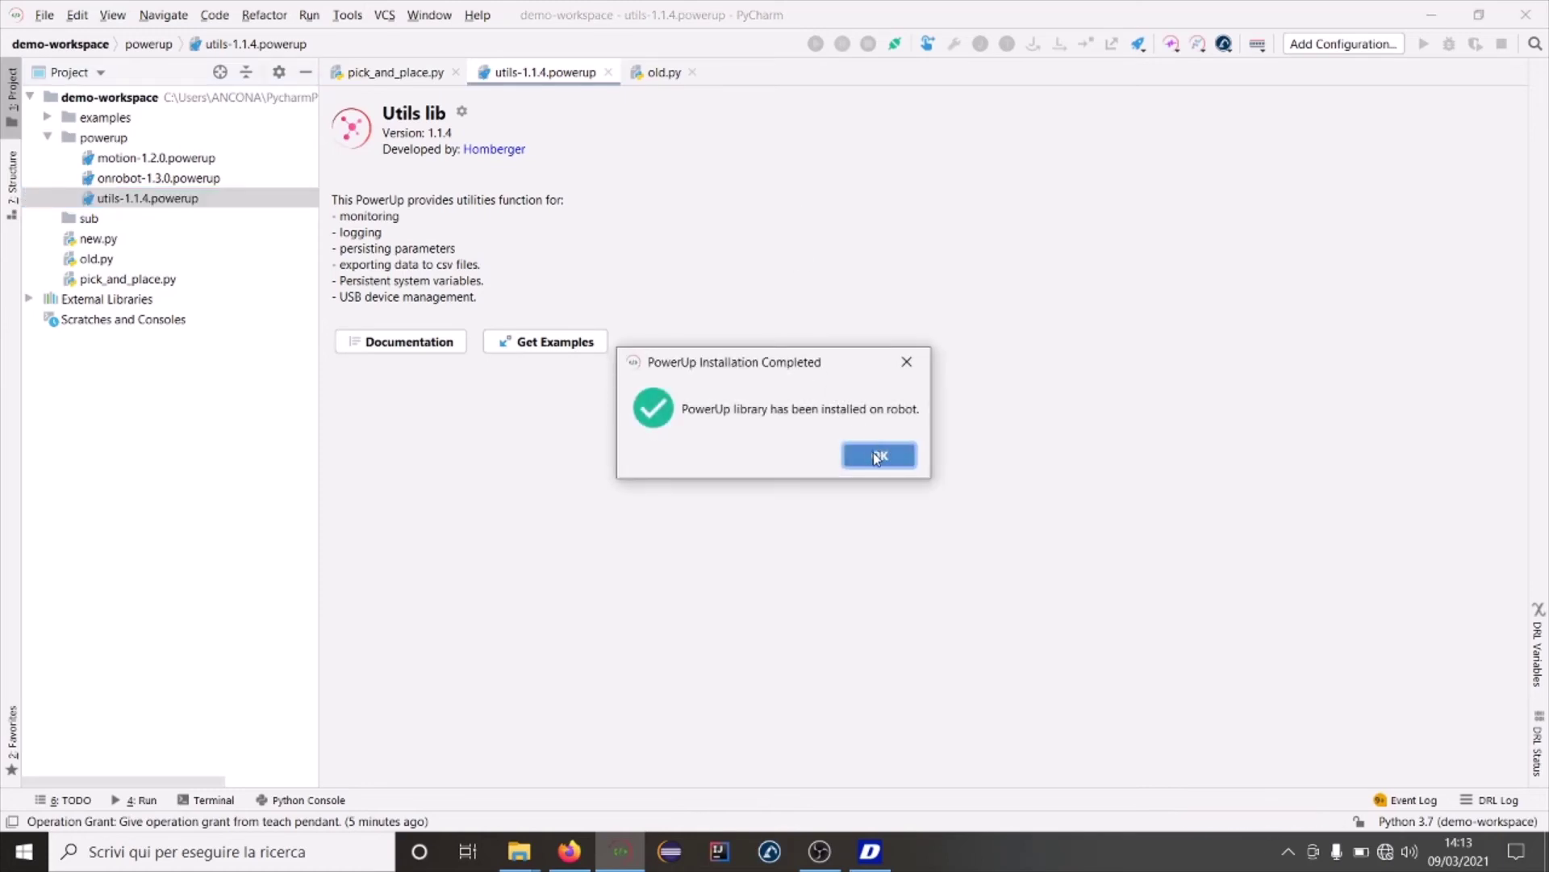
left_click(873, 452)
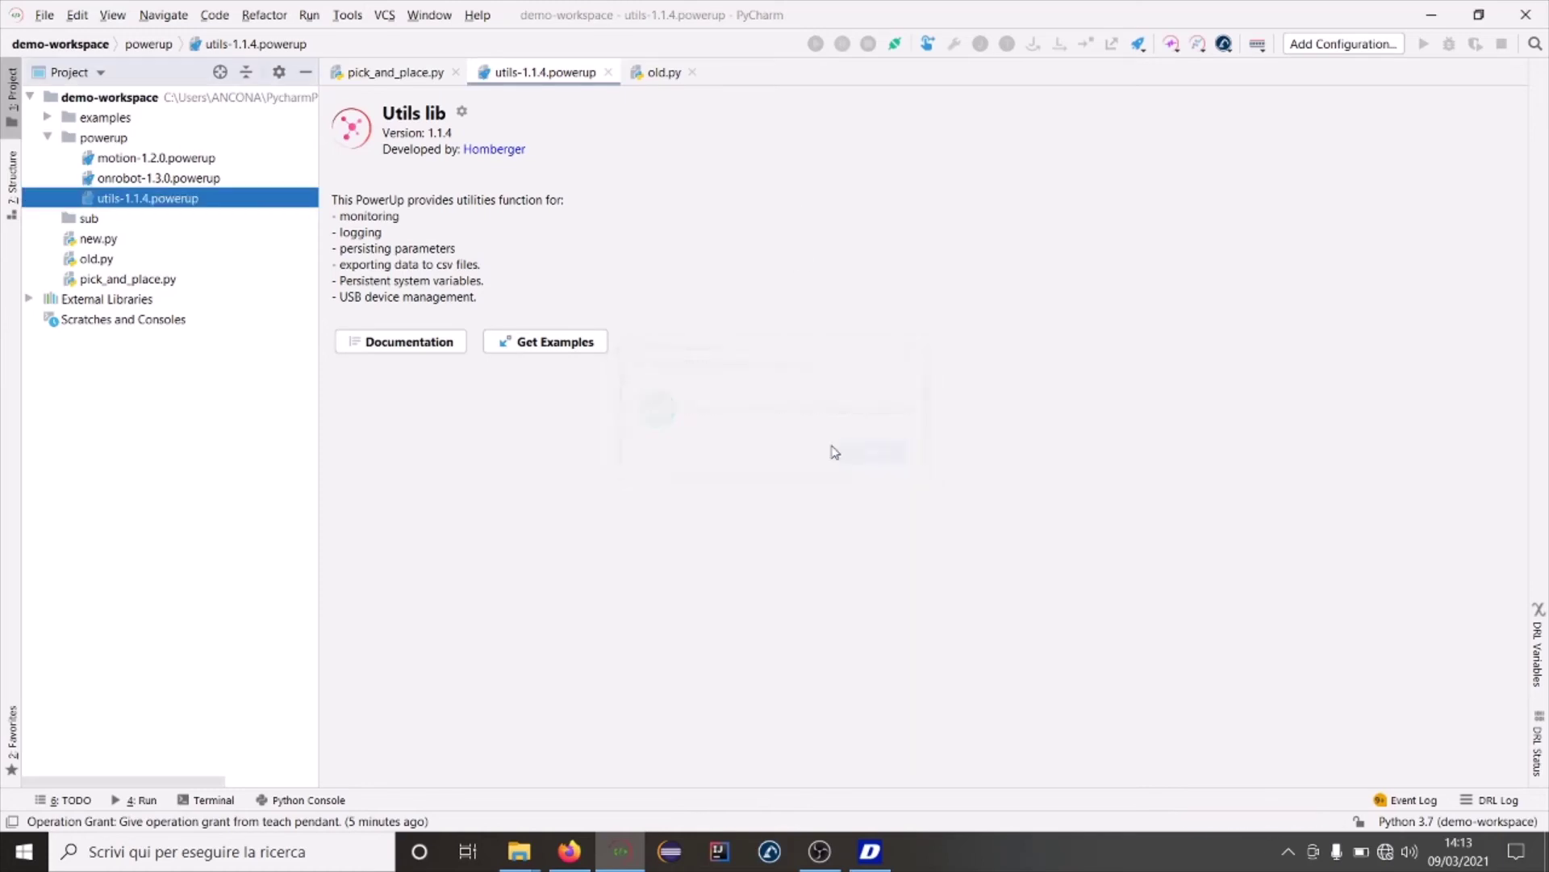
- Add the Utils lib examples and take lines 4–17 of example03_csv_monitoring.py back to pick_and_place.py
left_click(556, 343)
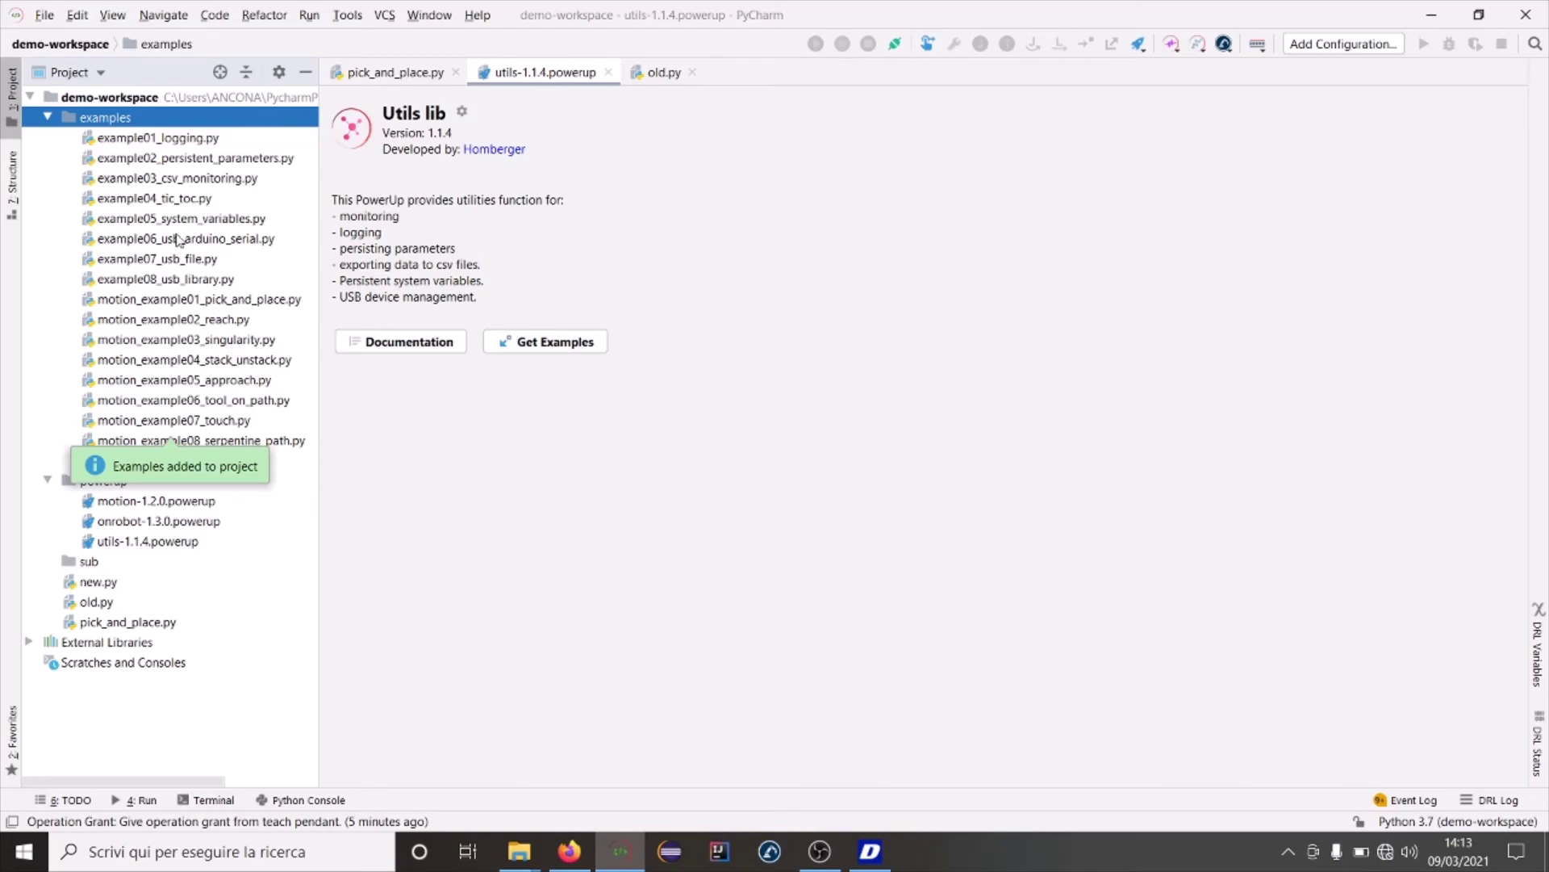
double_click(160, 178)
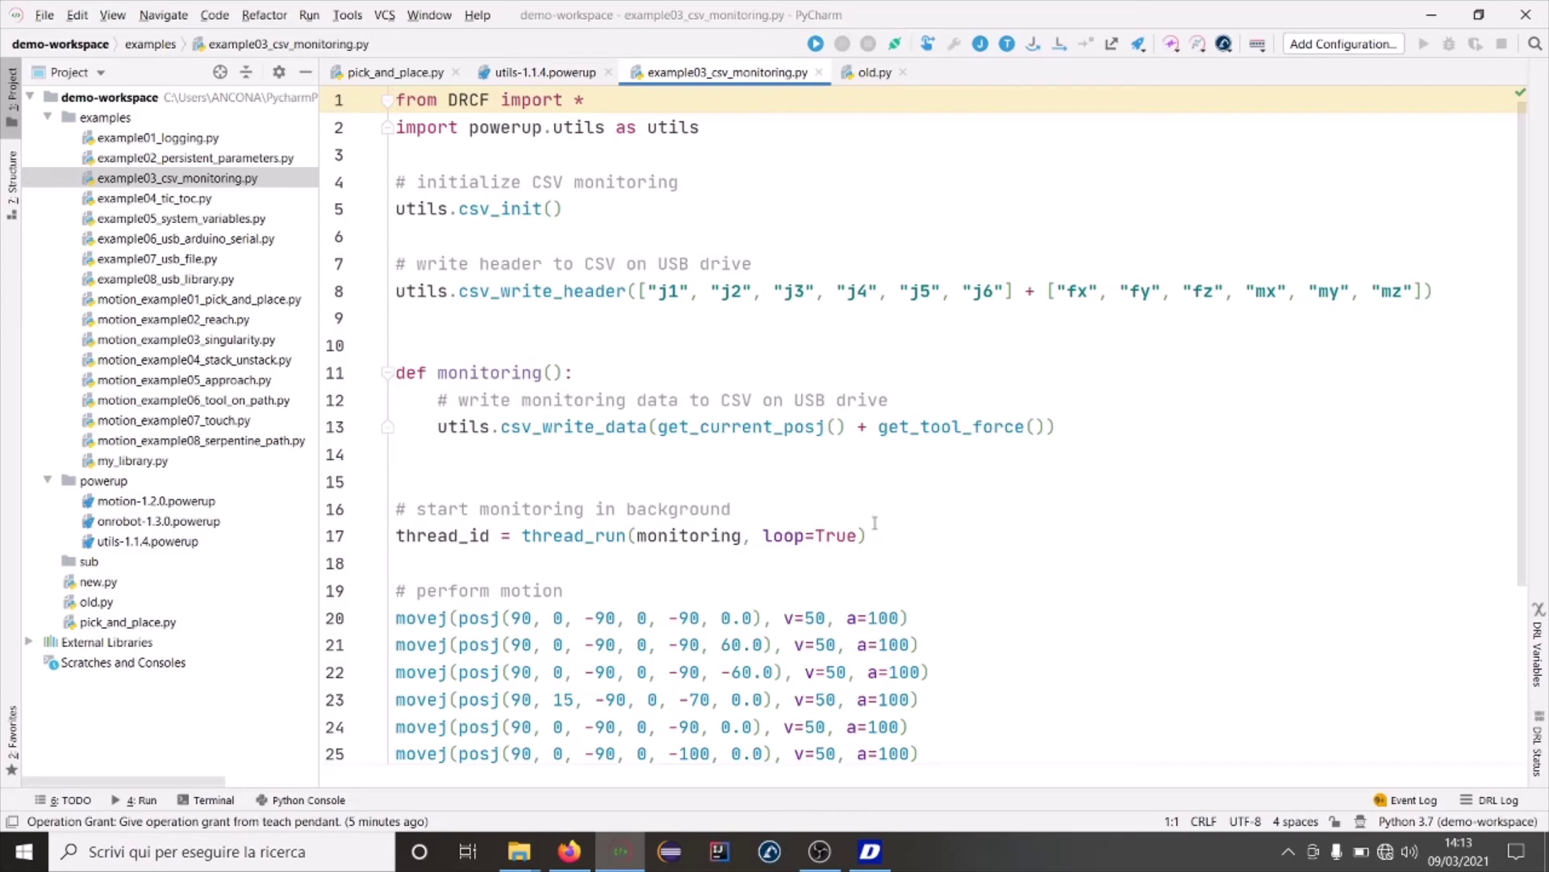
left_click_drag(880, 525, 237, 200)
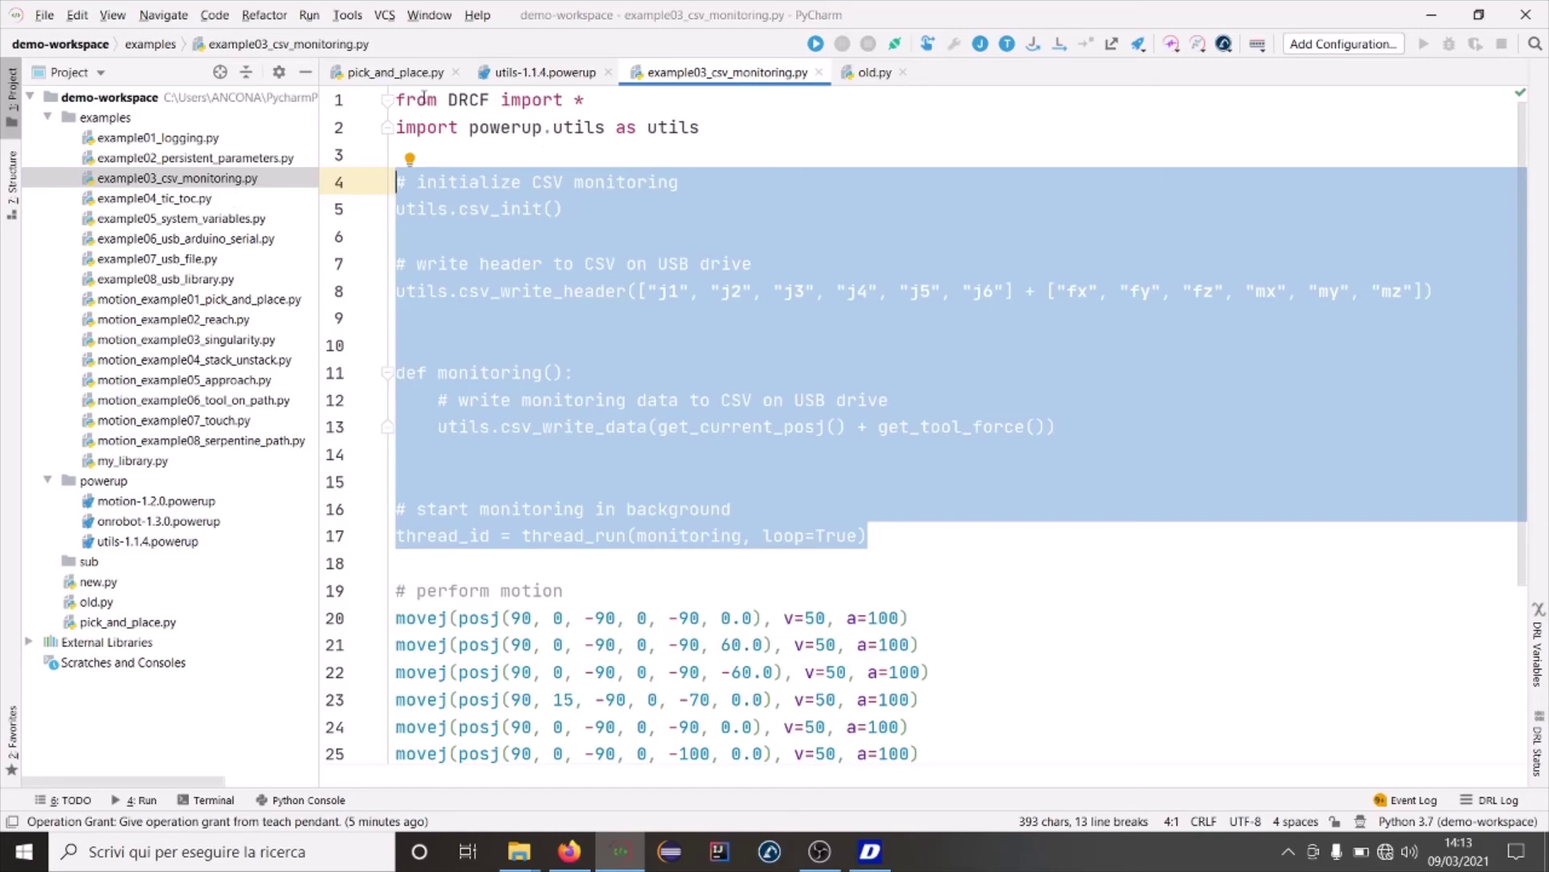
left_click(409, 75)
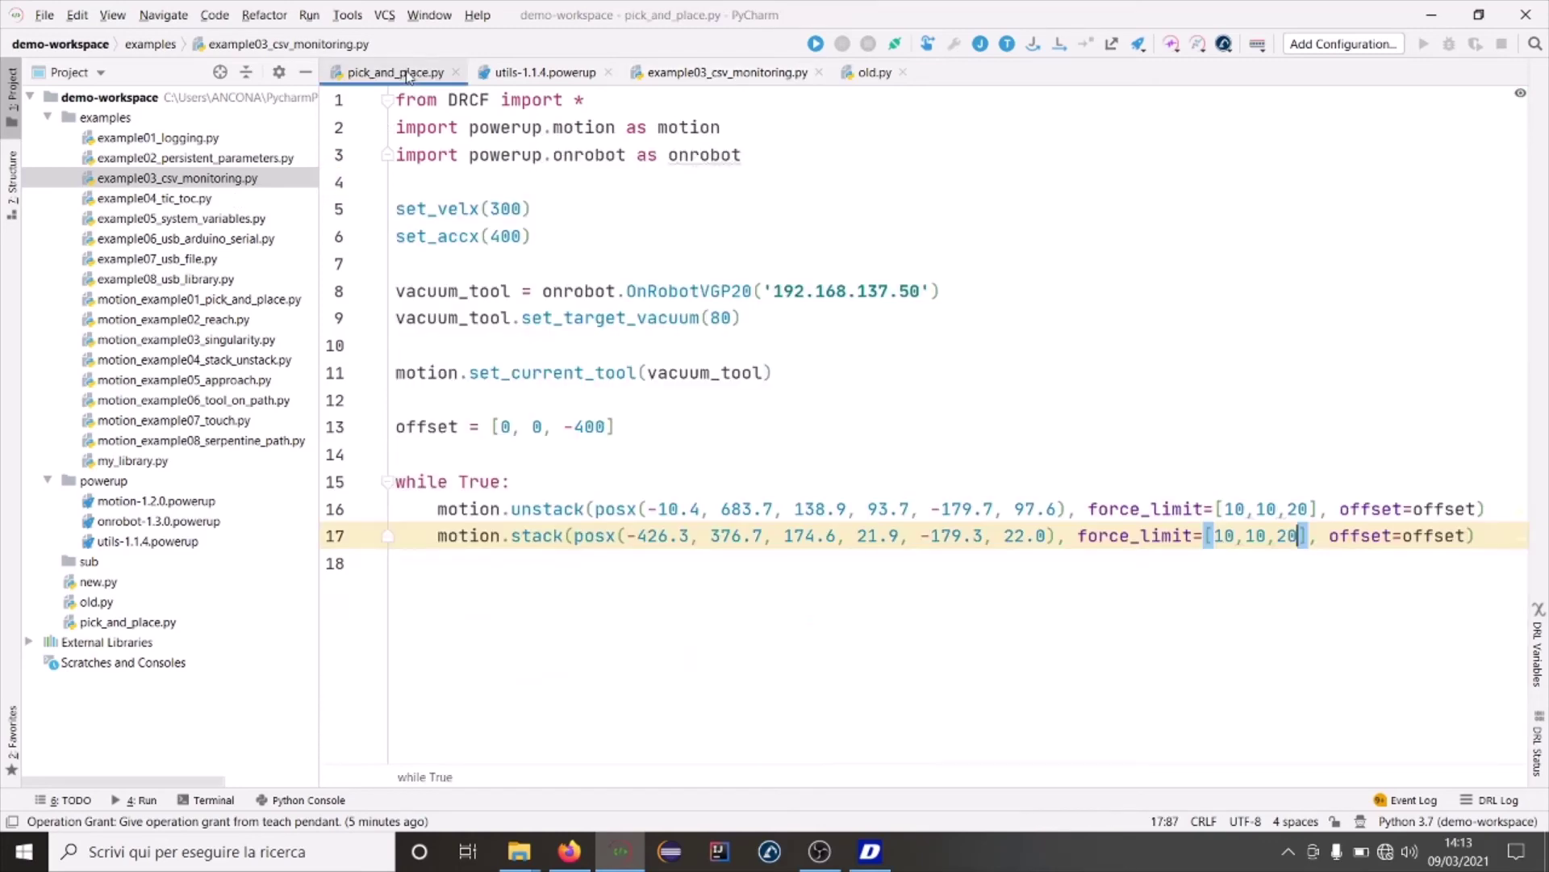
- Paste the copied CSV-monitoring code just below the imports
left_click(470, 179)
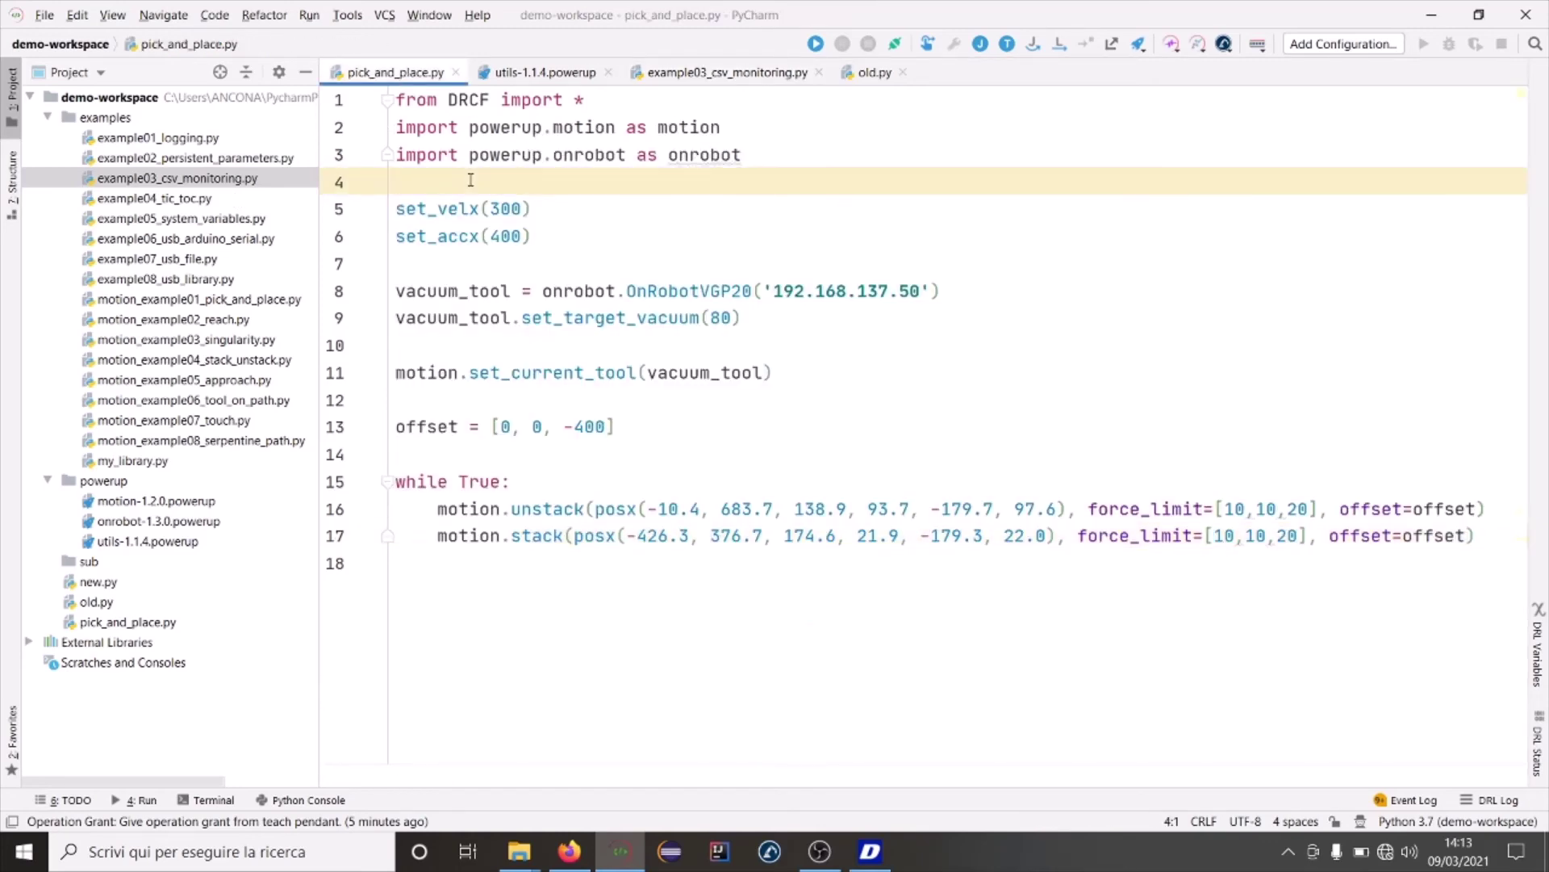
key("Return")
key("Return")
key("Return")
key("Up")
type("# initialize CSV monitoring utils.csv_init()  # write header to CSV on USB drive utils.csv_write_header([\"j1\", \"j2\", \"j3\", \"j4\", \"j5\", \"j6\"] + [\"fx\", \"fy\", \"fz\", \"mx\", \"my\", \"mz\"])   def monitoring():     # write monitoring data to CSV on USB drive     utils.csv_write_data(get_current_posj() + get_tool_force())   # start monitoring in background thread_id = thread_run(monitoring, loop=True)")
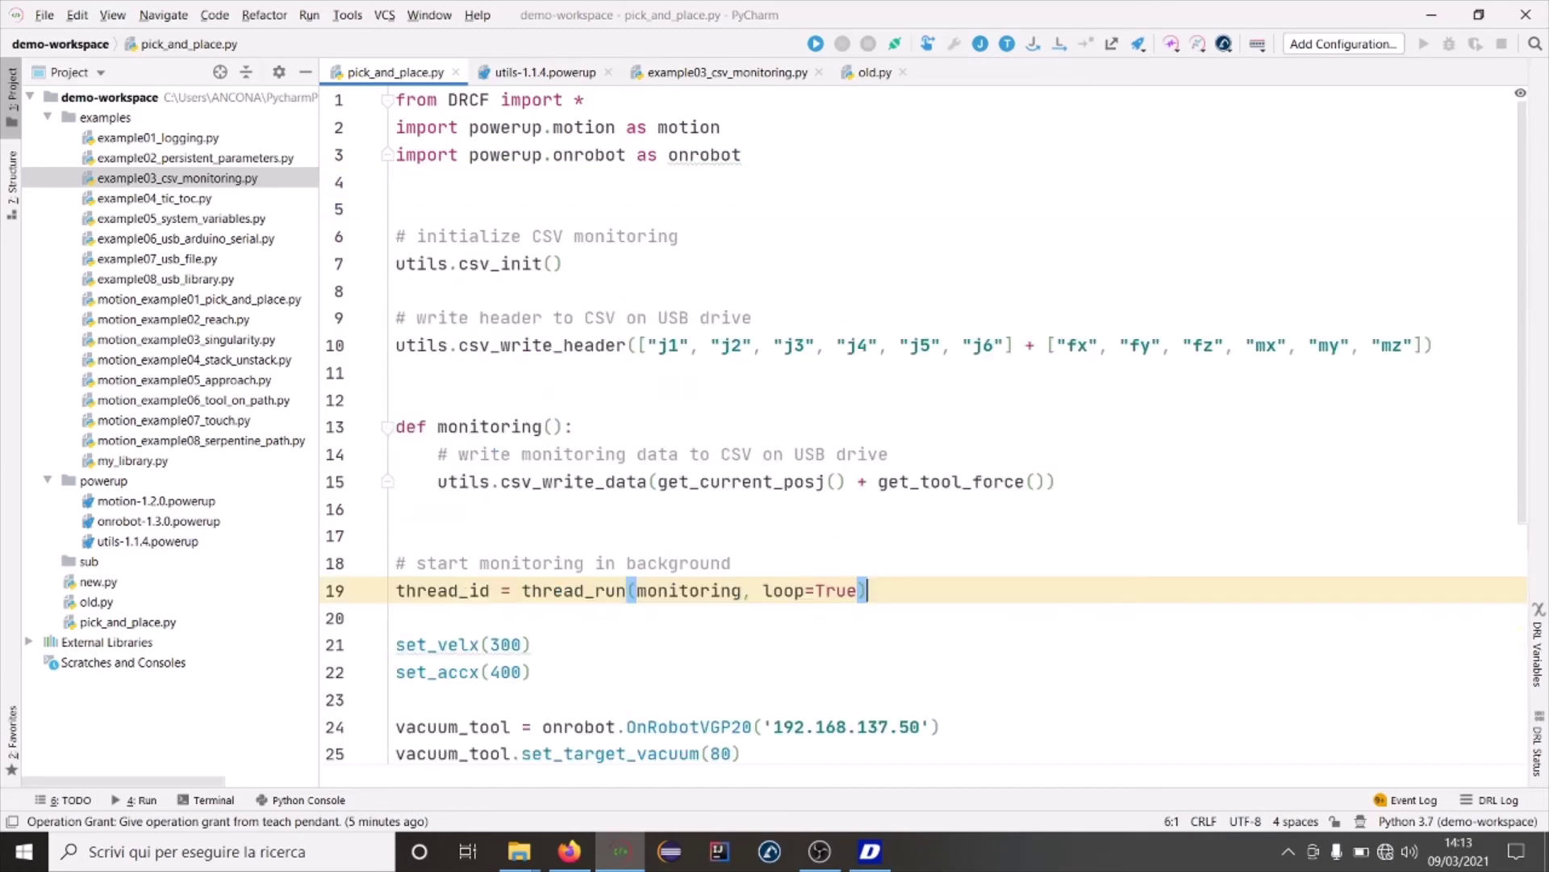
- Add the line 'import powerup.utils as utils' using autocomplete
left_click(806, 168)
key("Return")
type("import p")
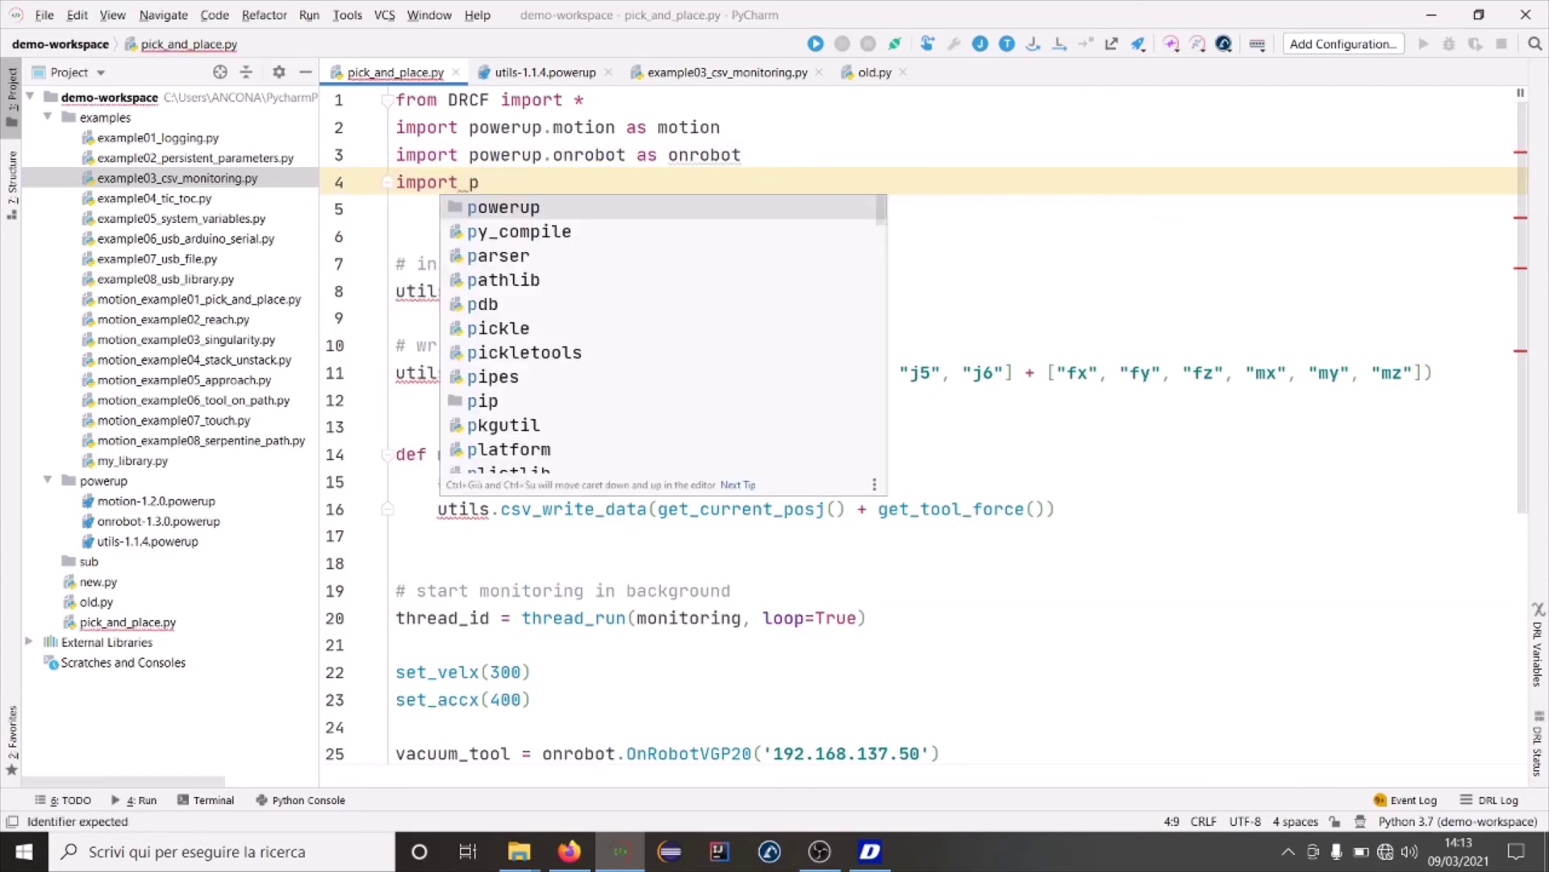
key("Return")
type(".")
key("Down")
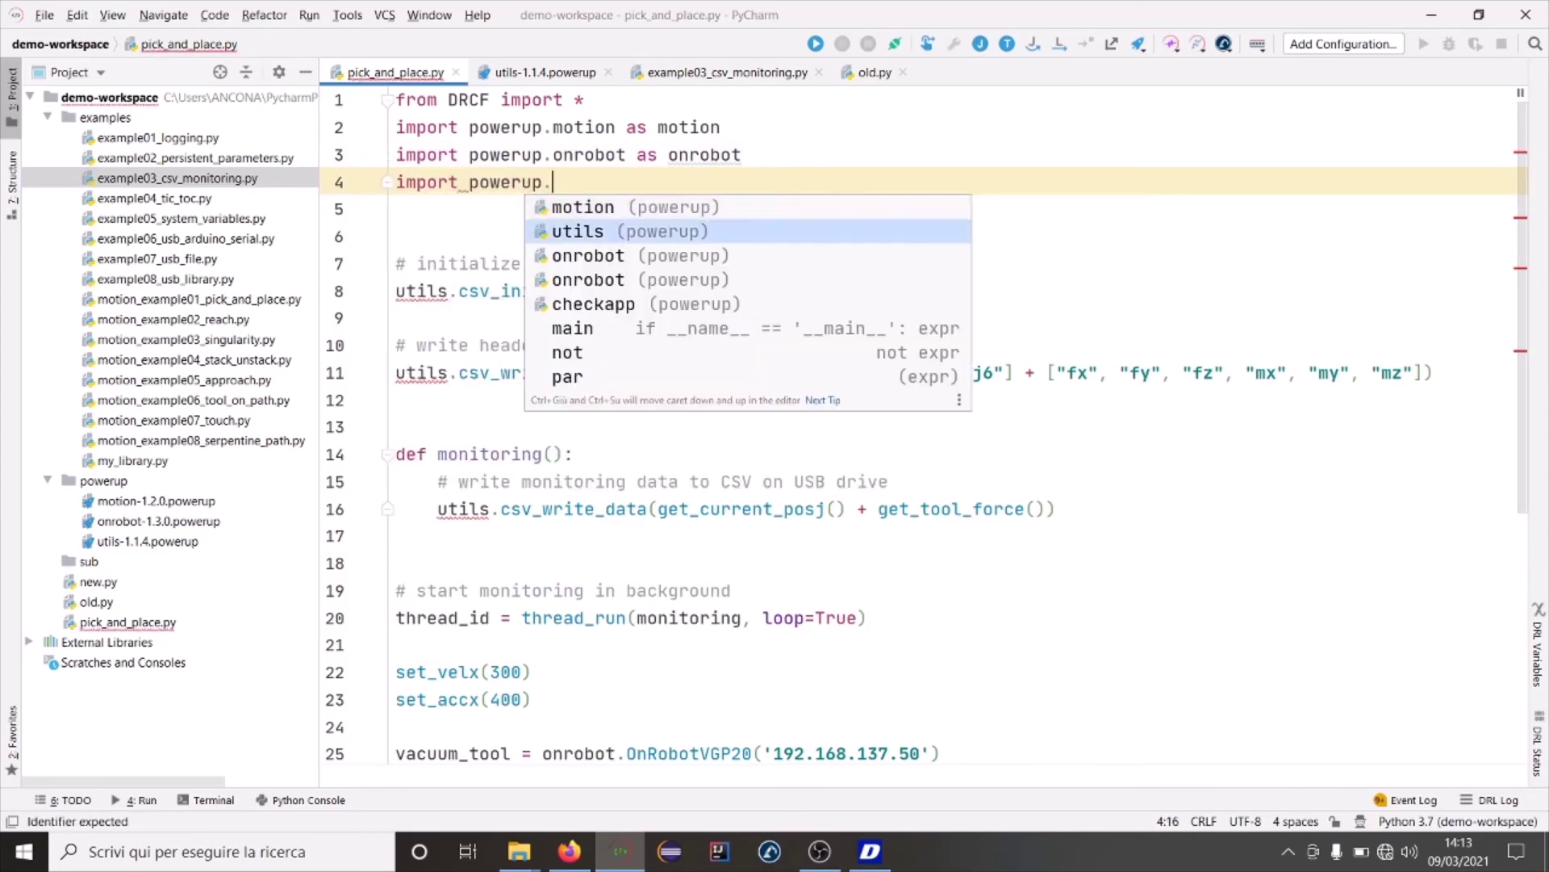
key("Return")
type("as utils")
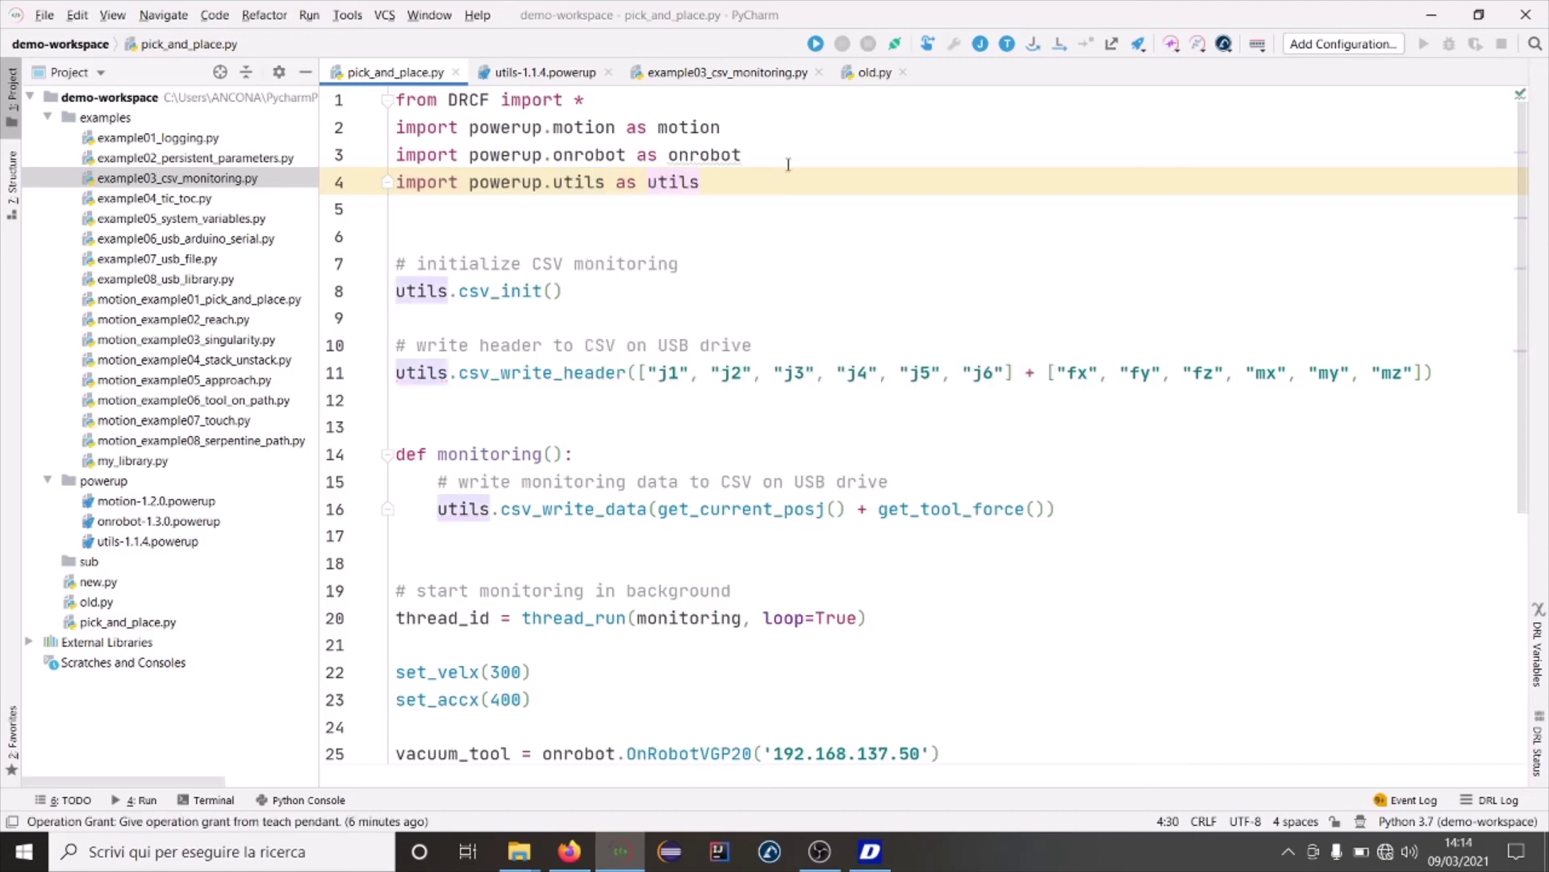
left_click(595, 288)
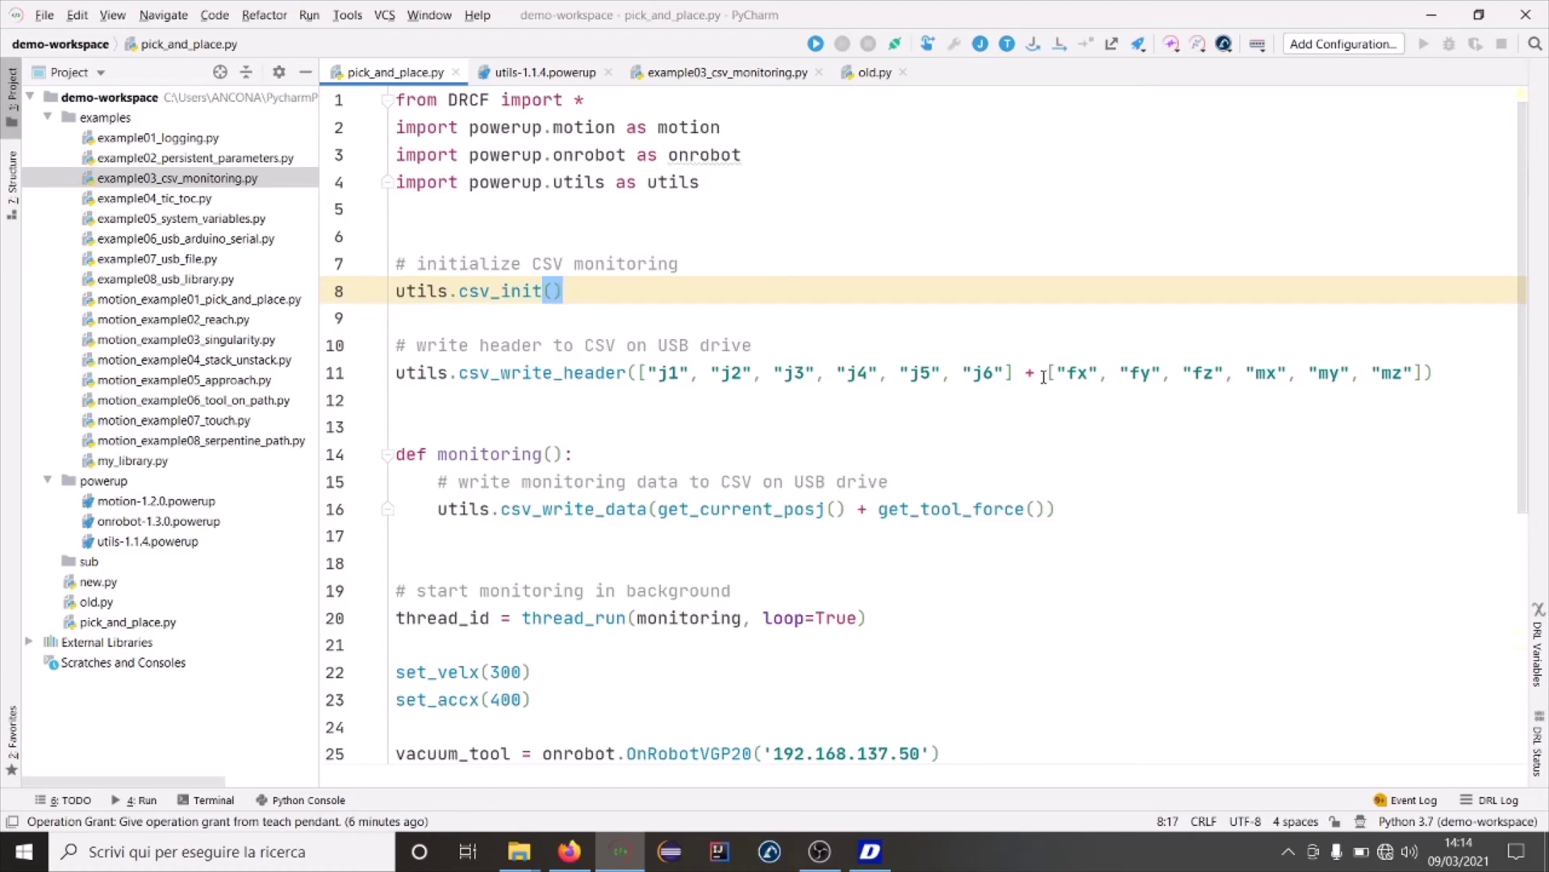
- Delete the j1–j6 header entries and the get_current_posj() data term, leaving only tool force
left_click_drag(1044, 374, 642, 377)
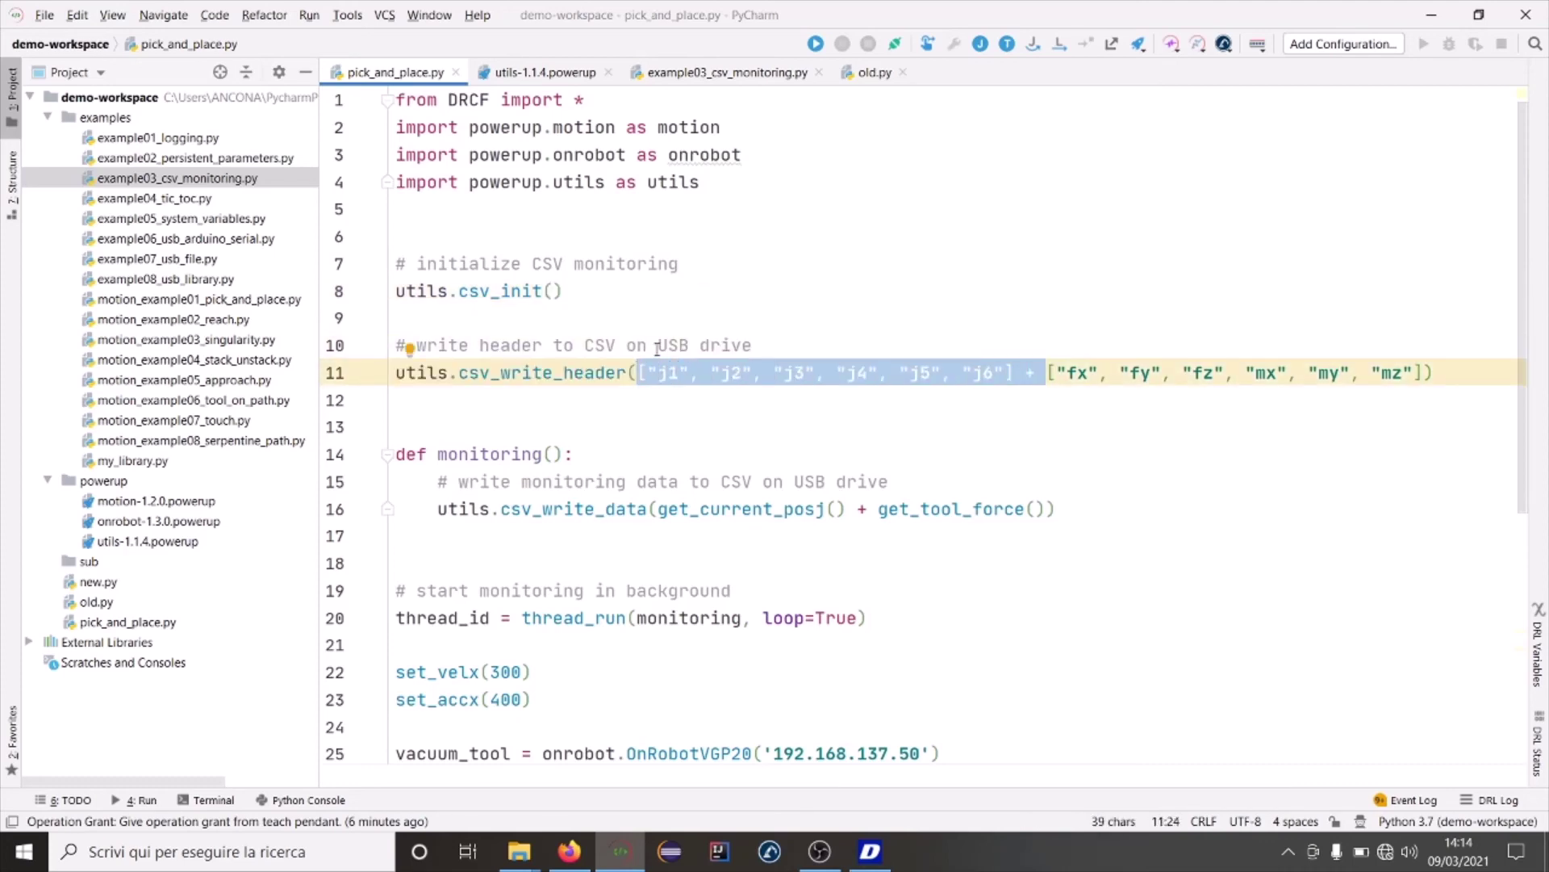
key("Delete")
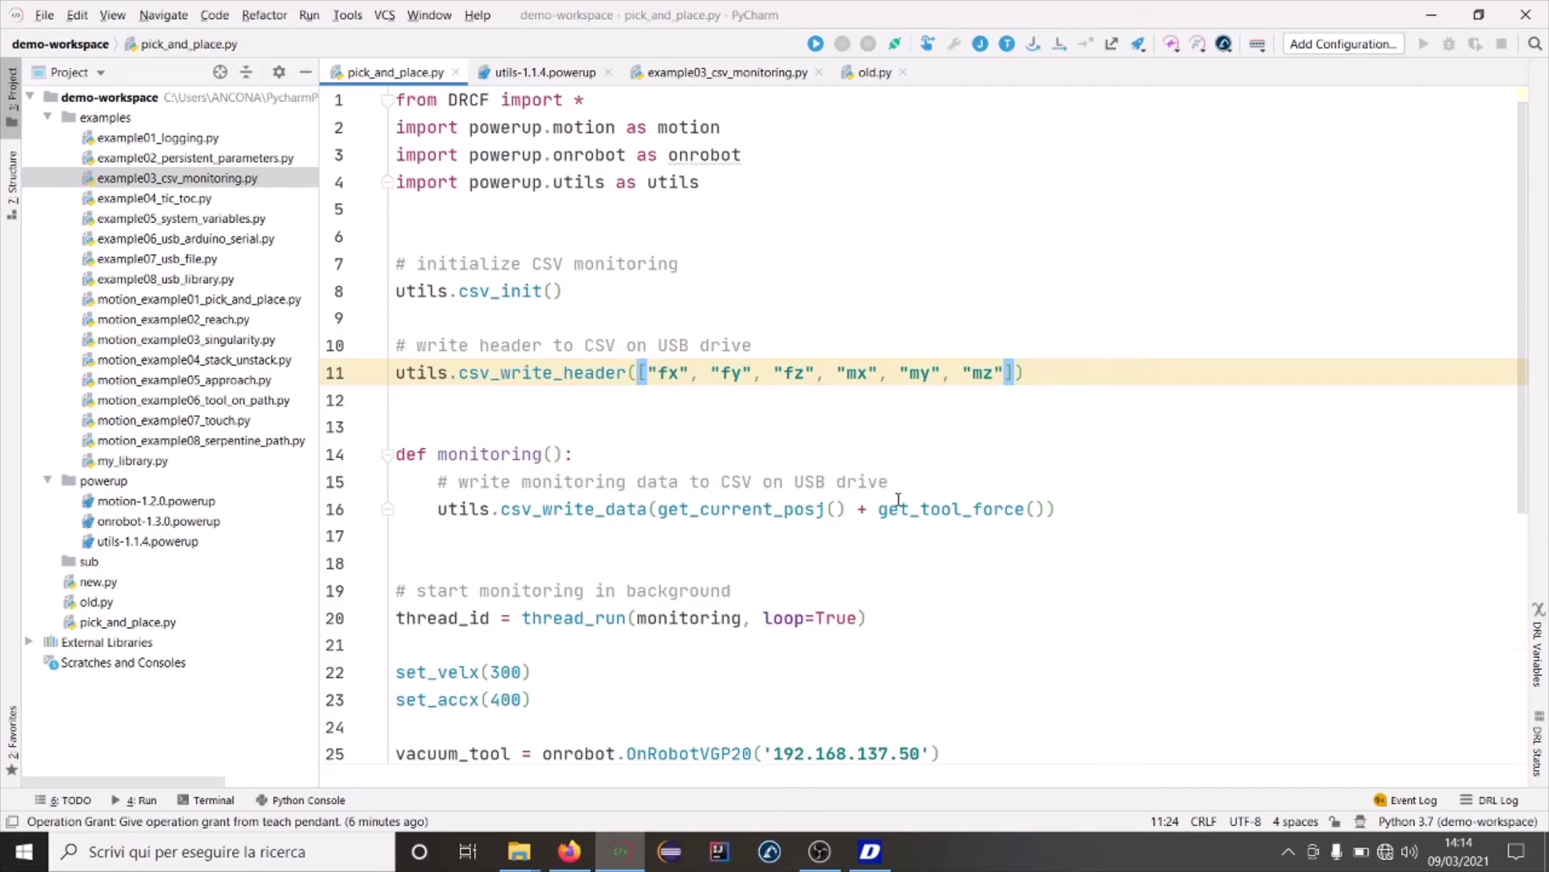
left_click_drag(879, 509, 658, 508)
key("Delete")
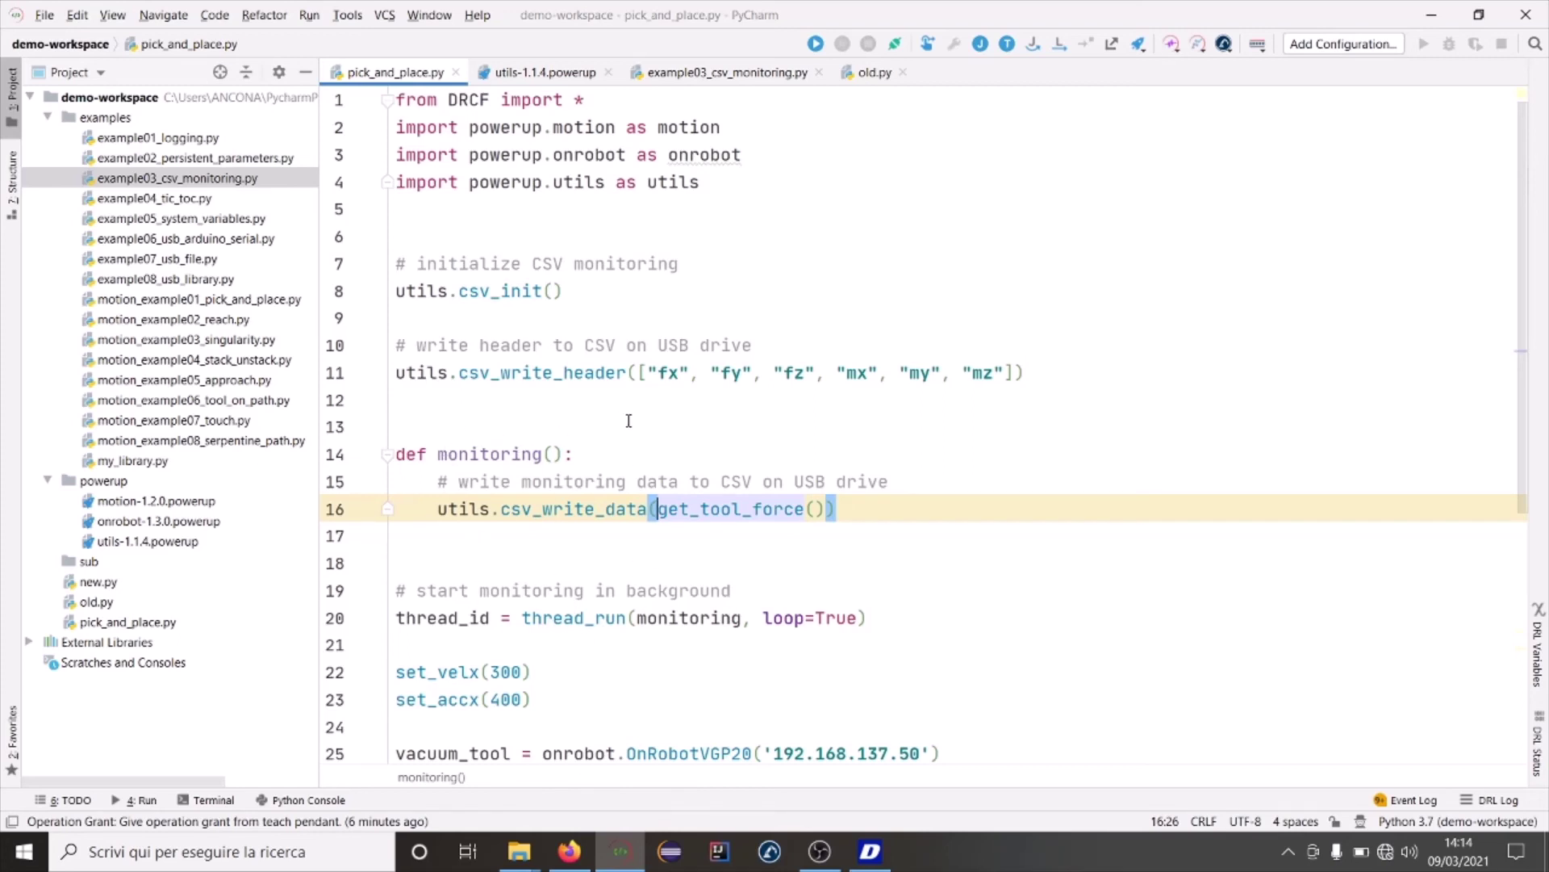
left_click(1058, 480)
left_click(1000, 591)
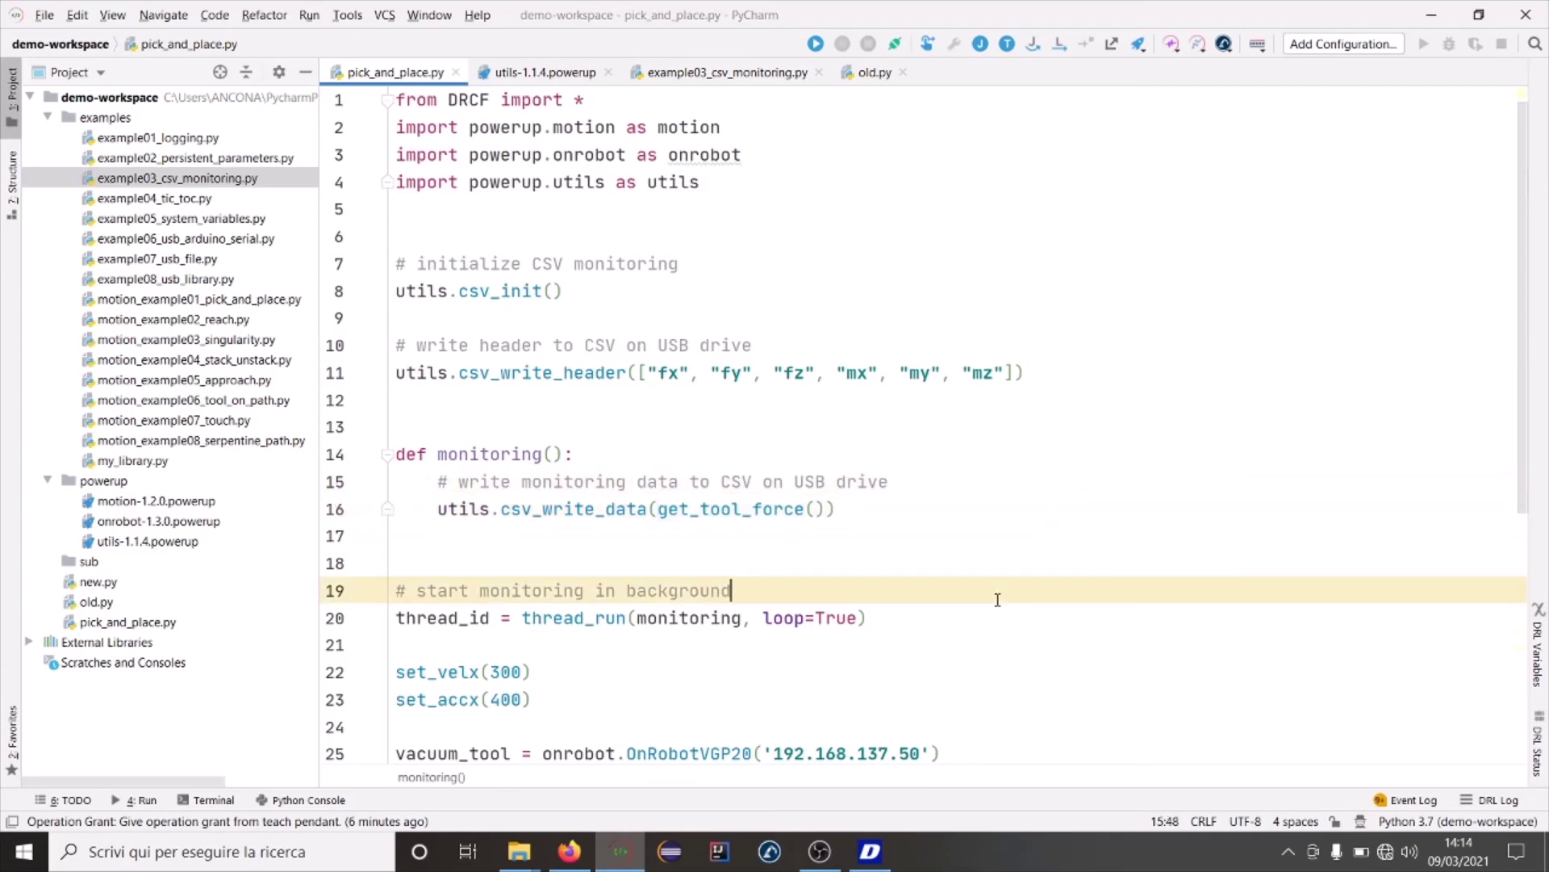
scroll(727, 428, "down", 1)
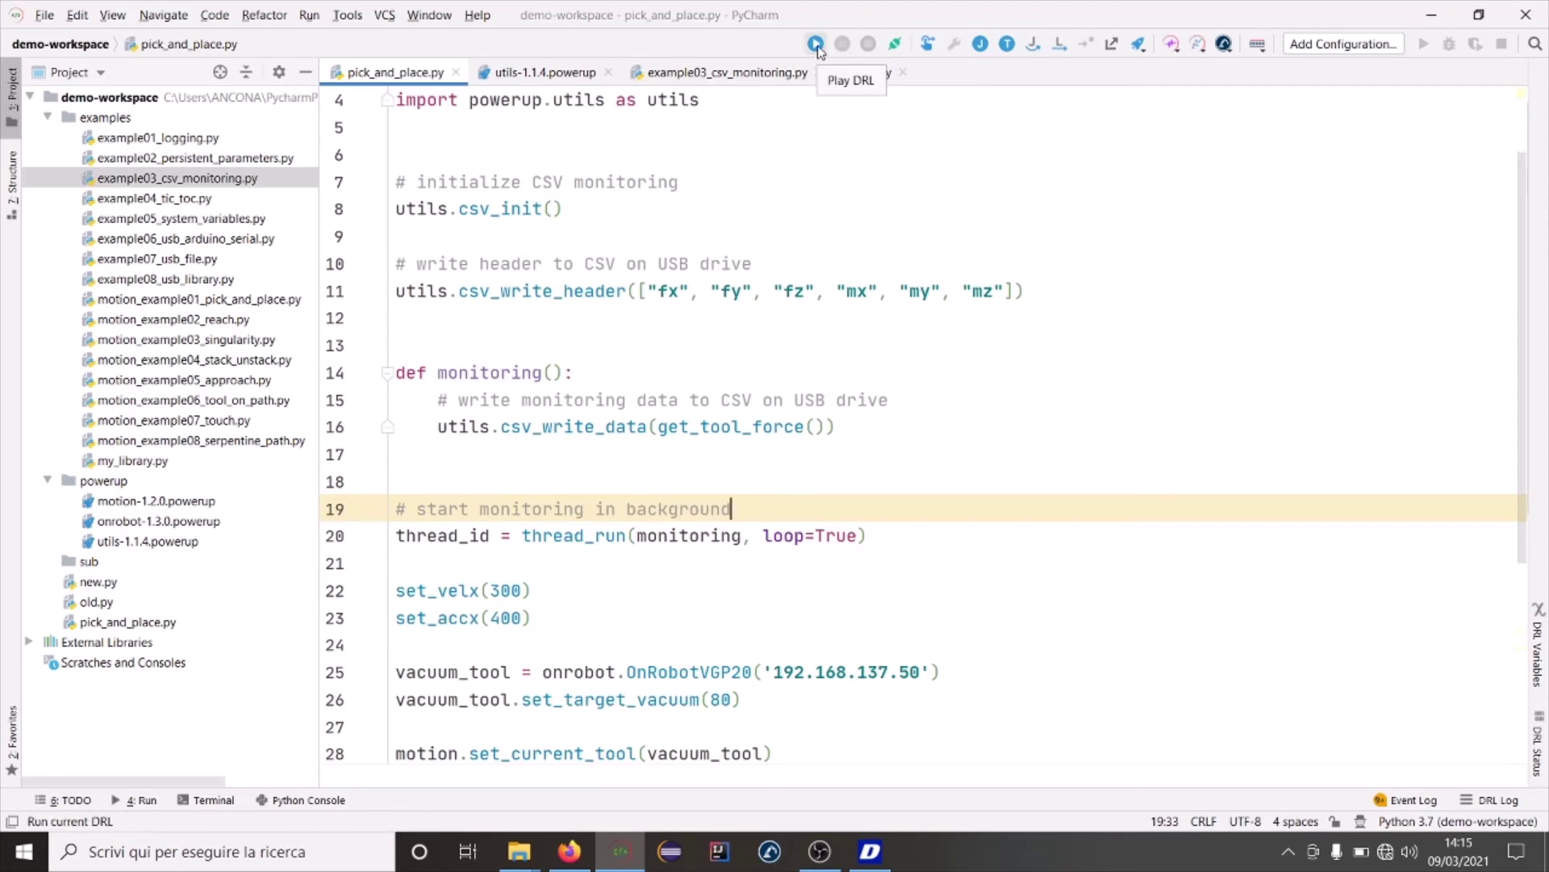
- Run pick_and_place.py on the robot with Play DRL
left_click(818, 46)
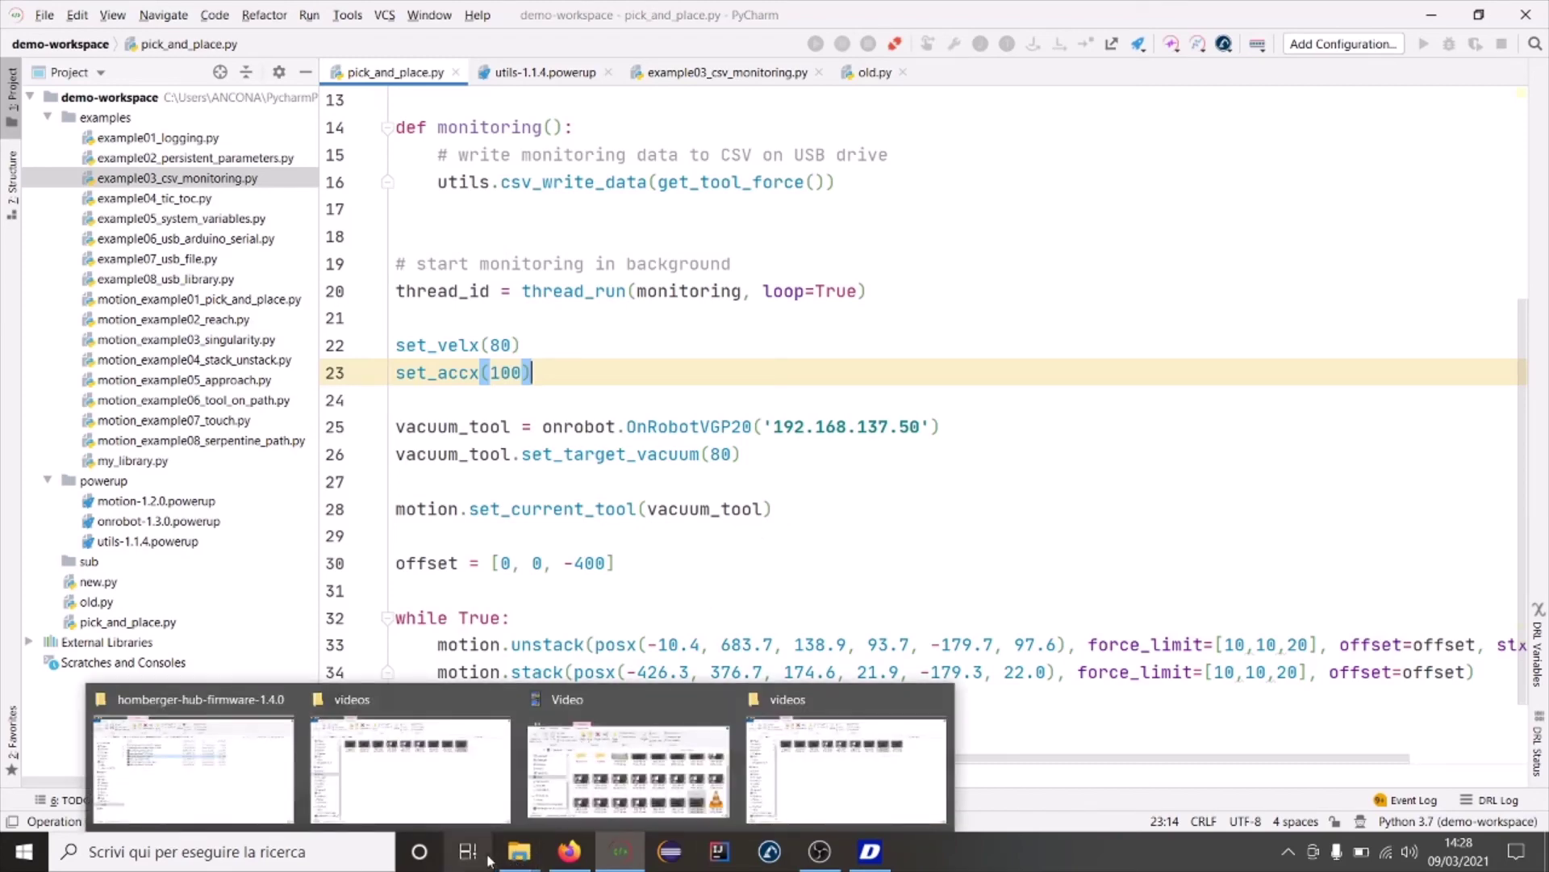
mouse_move(518, 851)
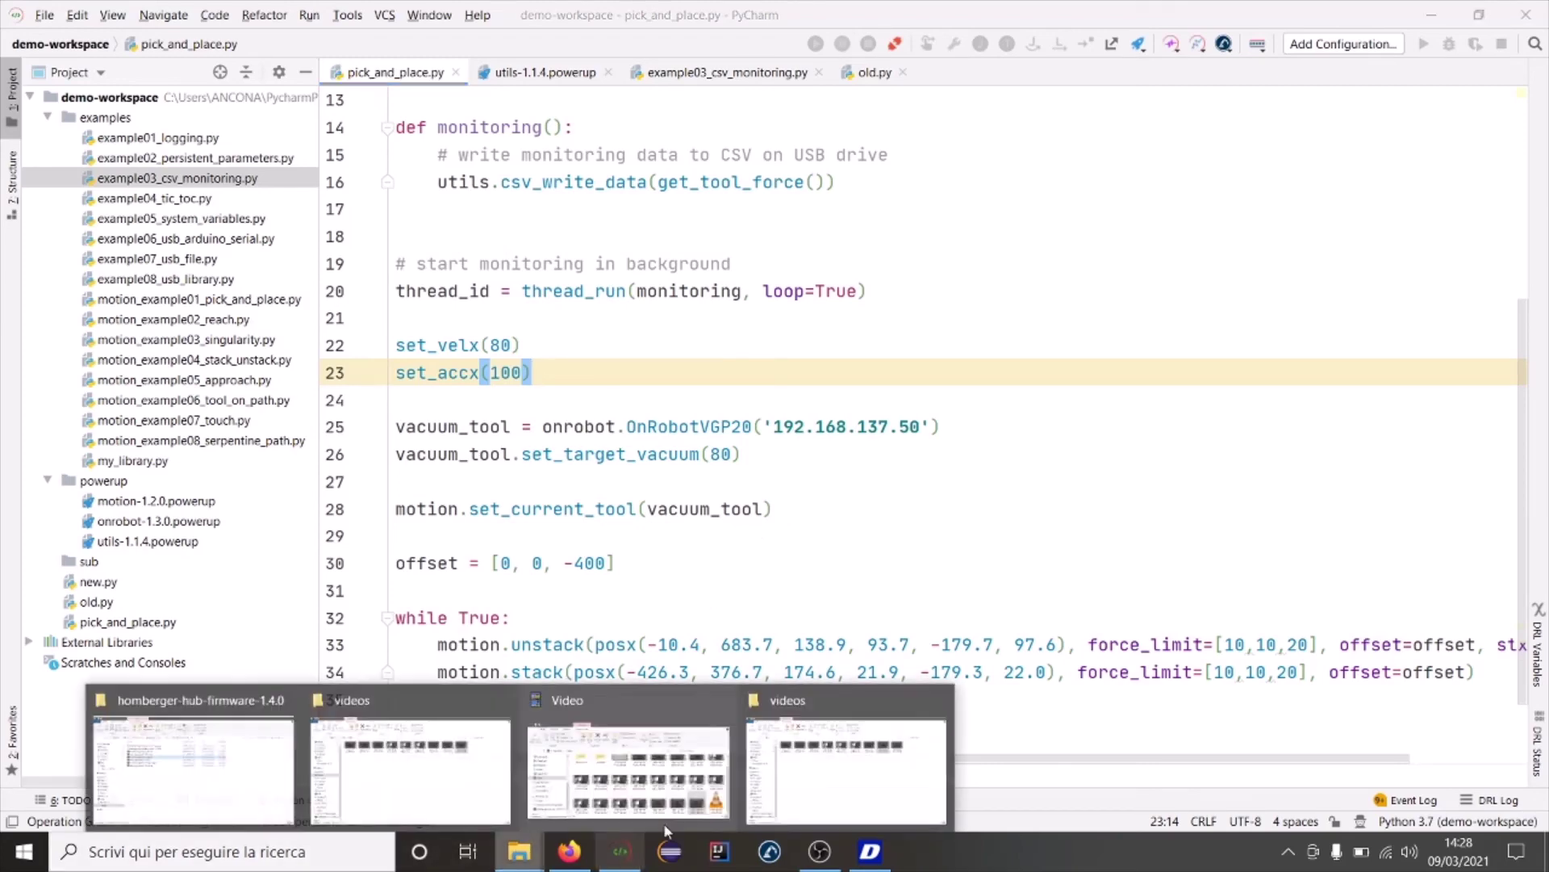
left_click(239, 728)
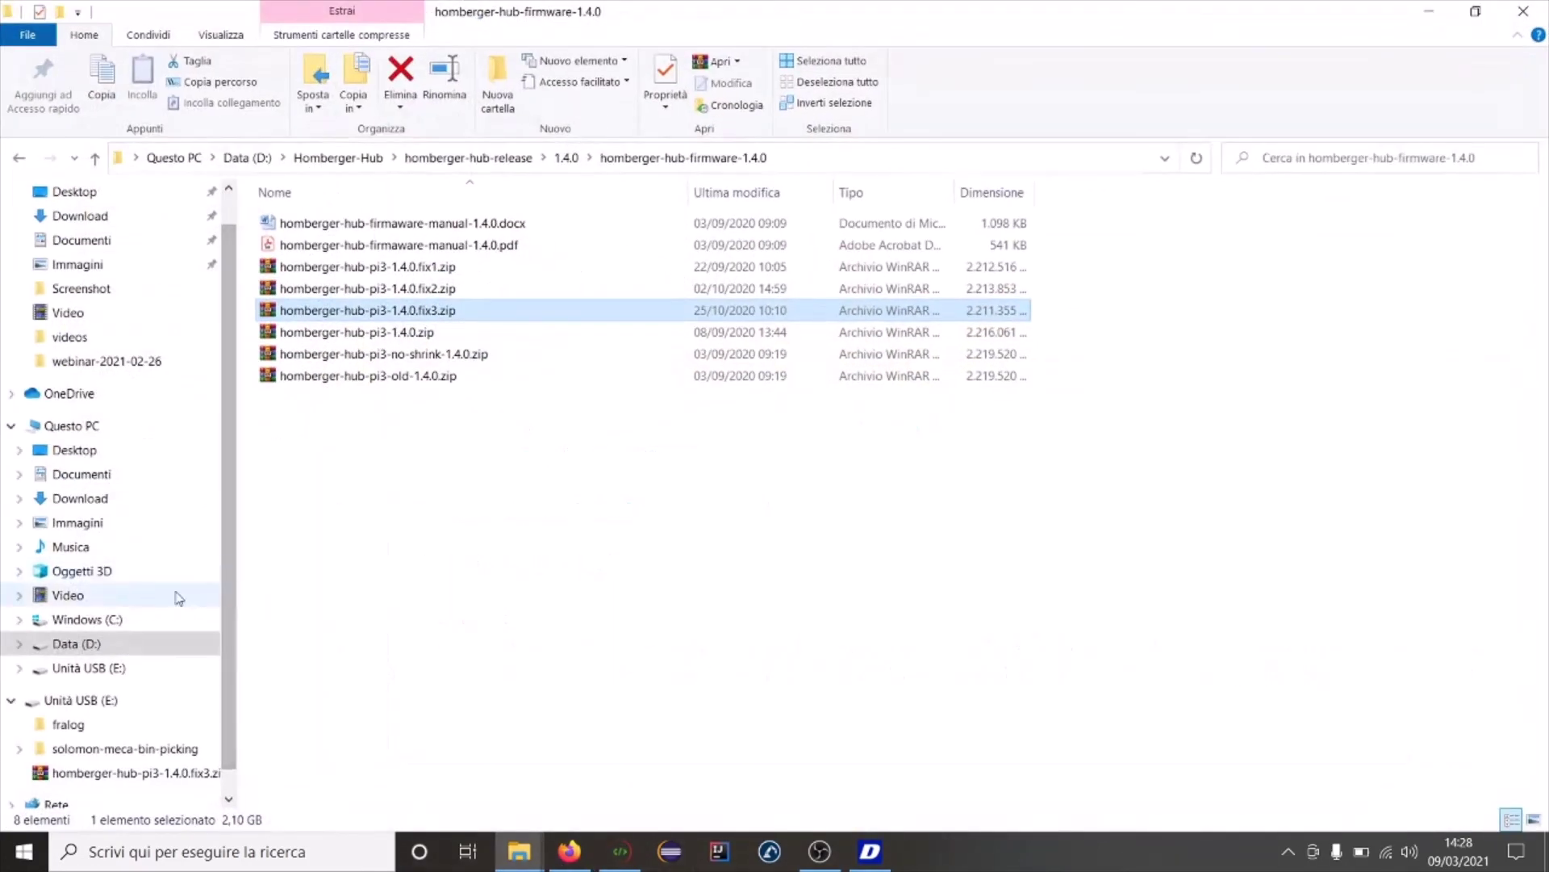
scroll(182, 702, "down", 1)
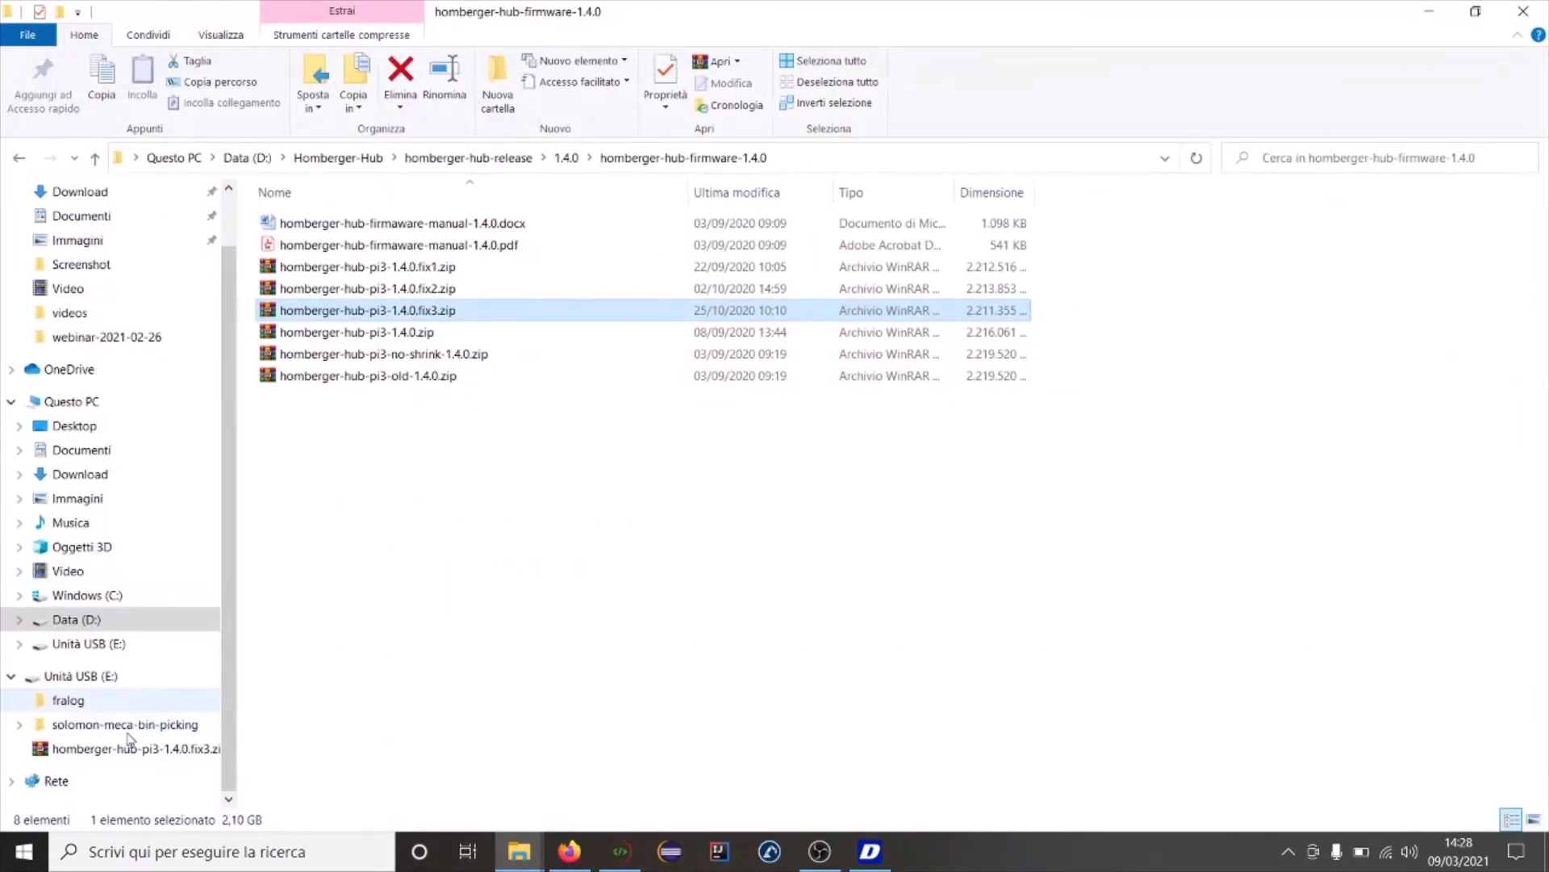
left_click(73, 676)
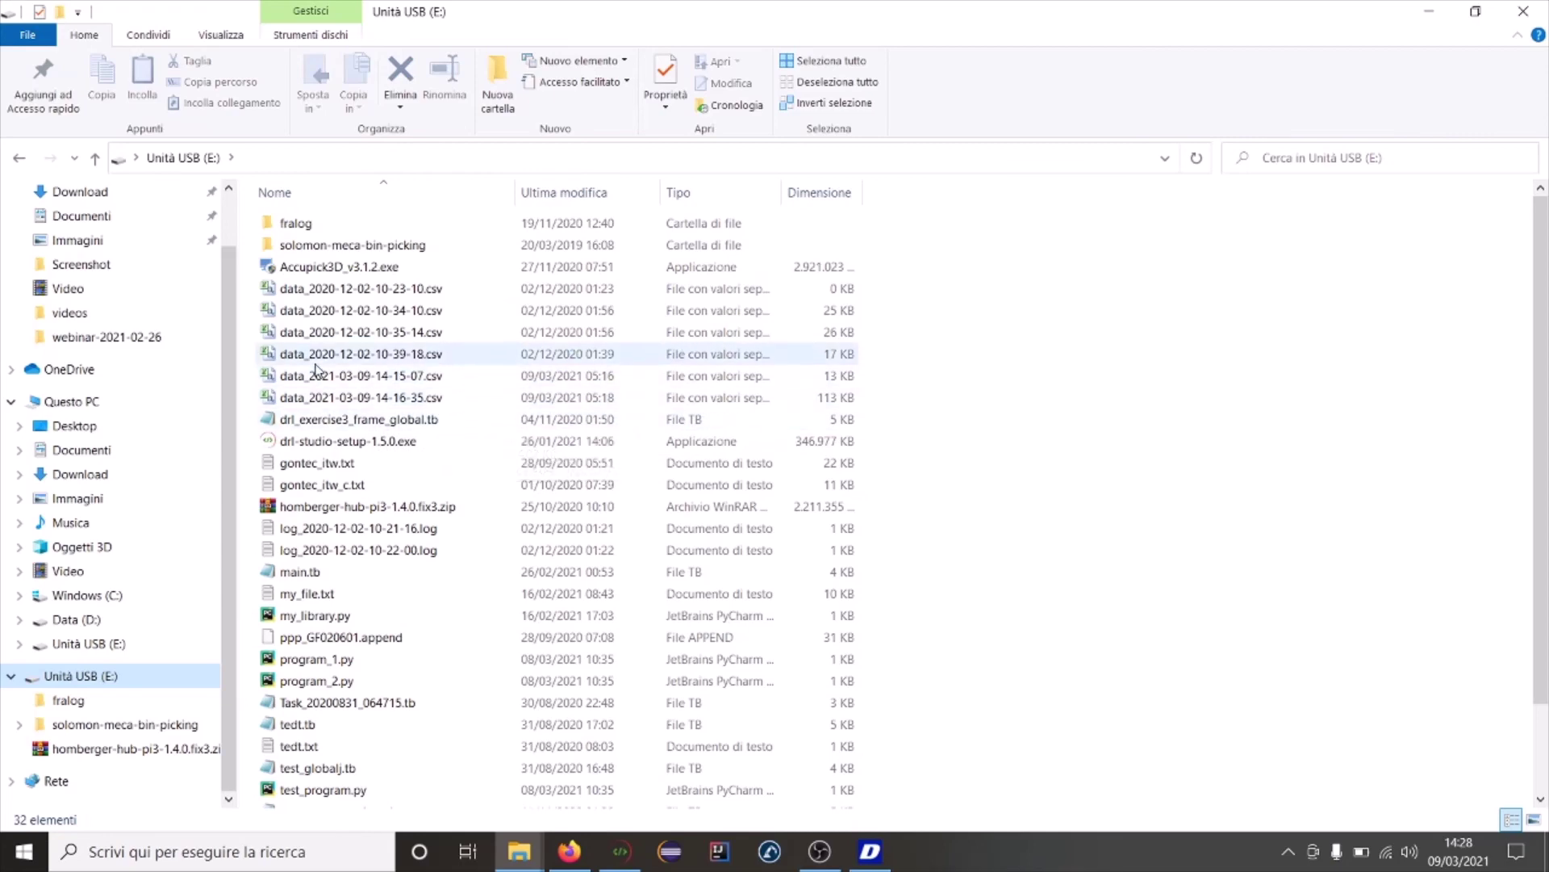
double_click(338, 405)
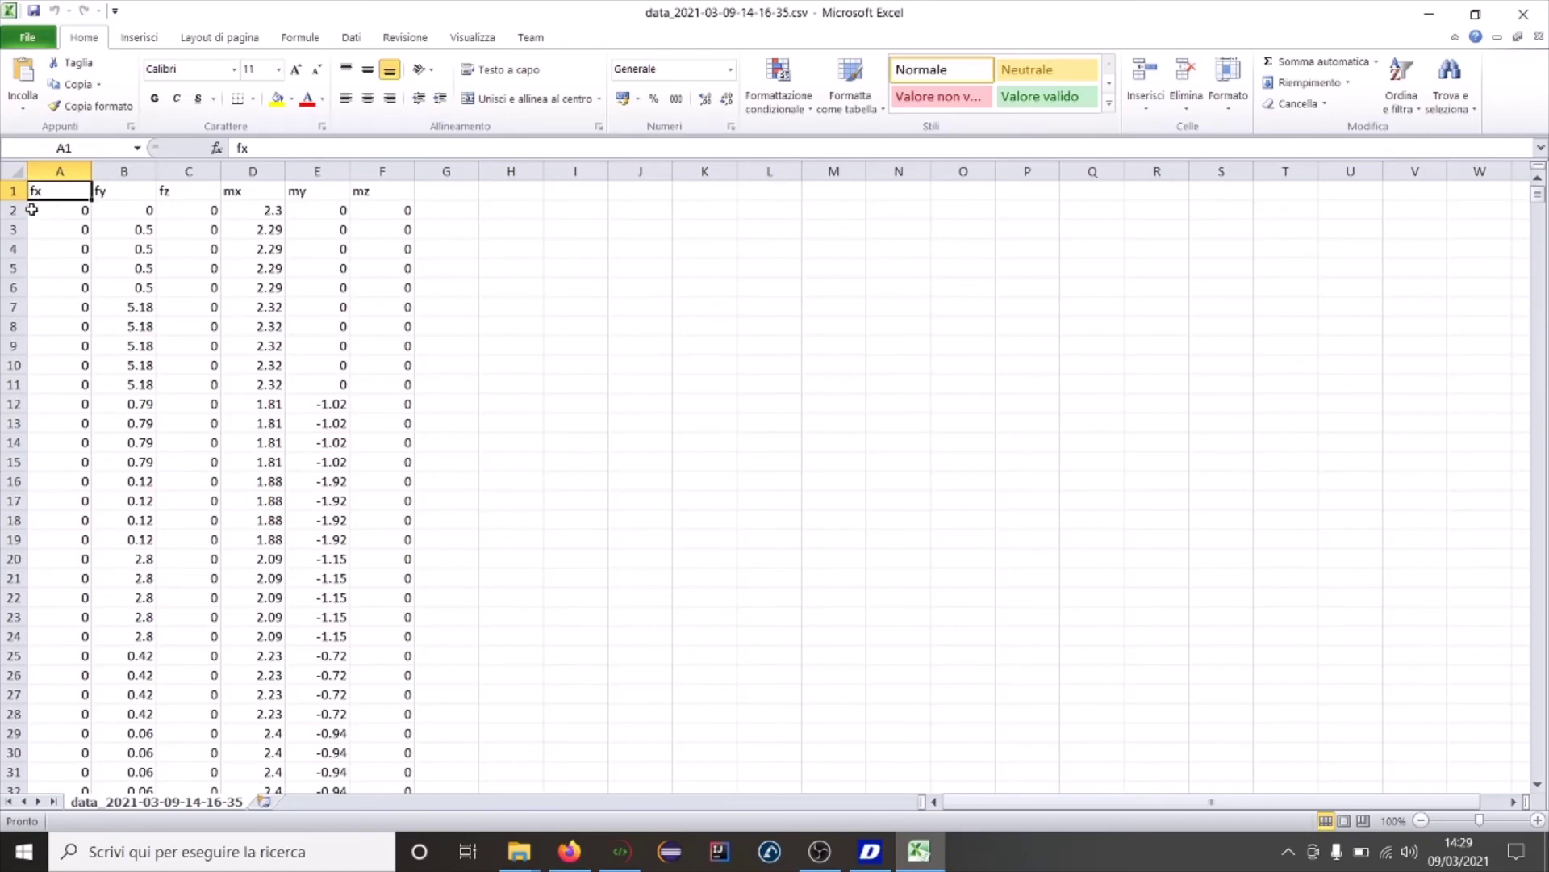
scroll(403, 209, "down", 1)
scroll(134, 253, "up", 1)
- Select the force data range A2:F3886
mouse_move(410, 211)
left_mouse_down()
mouse_move(41, 277)
mouse_move(55, 400)
left_mouse_up()
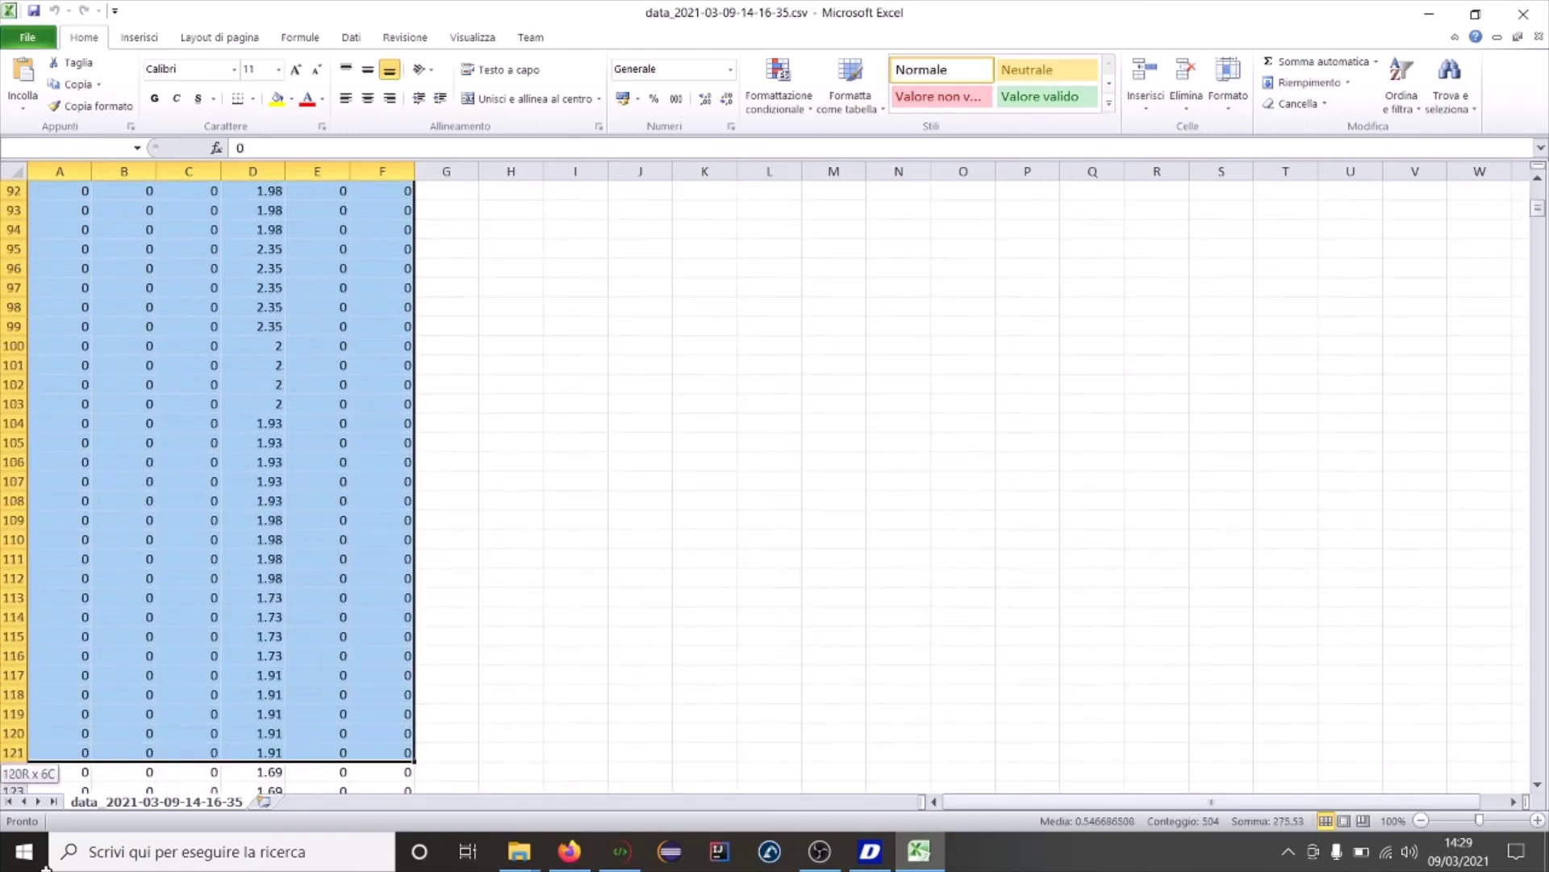
mouse_move(55, 401)
left_mouse_down()
mouse_move(46, 863)
mouse_move(57, 860)
left_mouse_up()
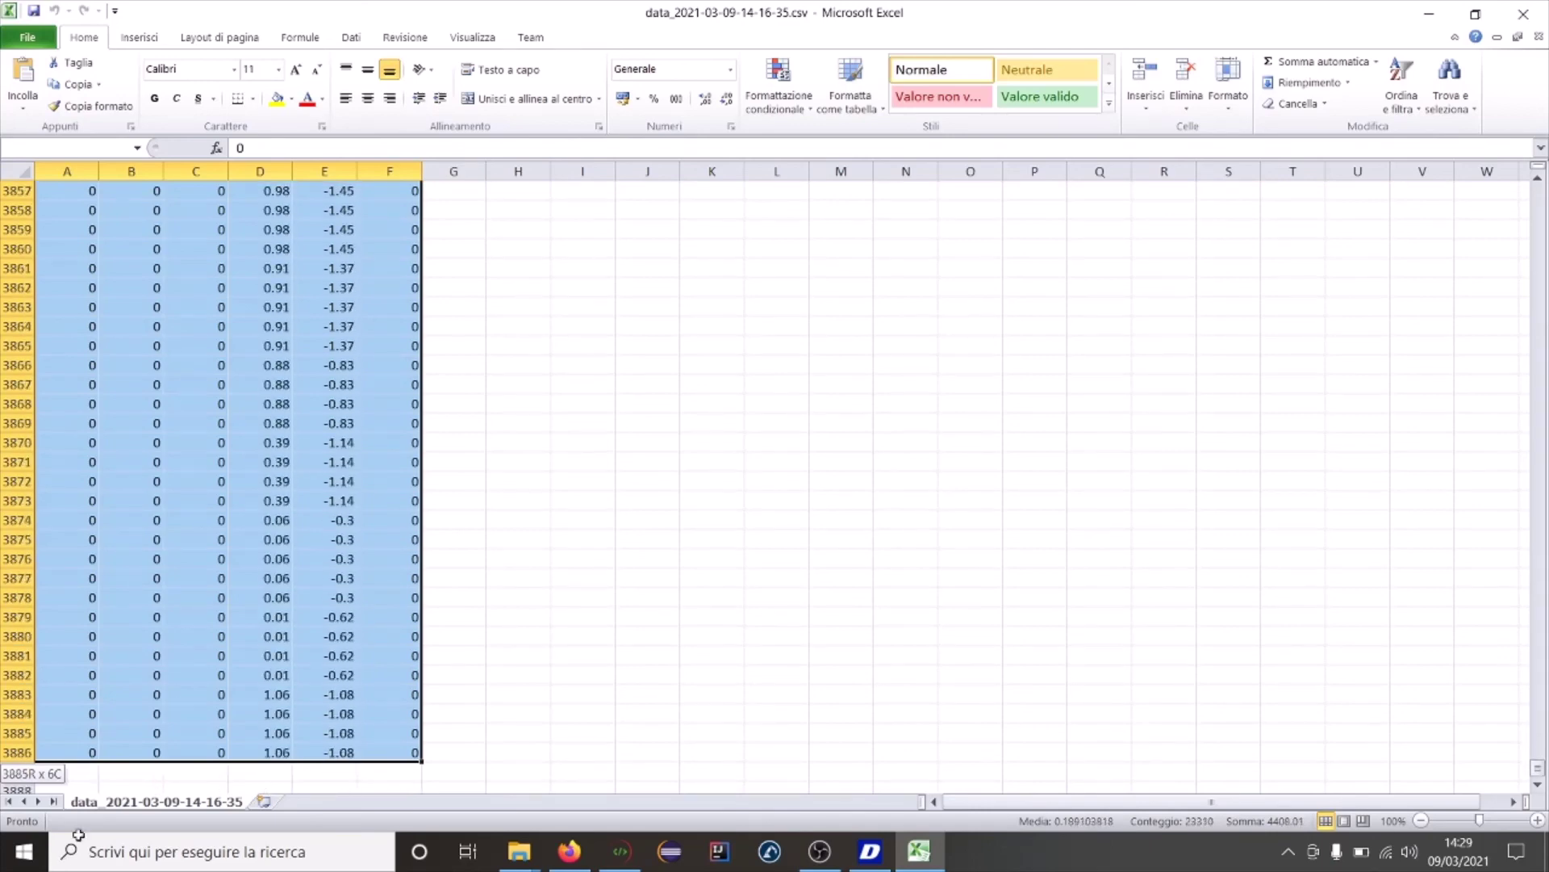
left_click_drag(57, 859, 54, 639)
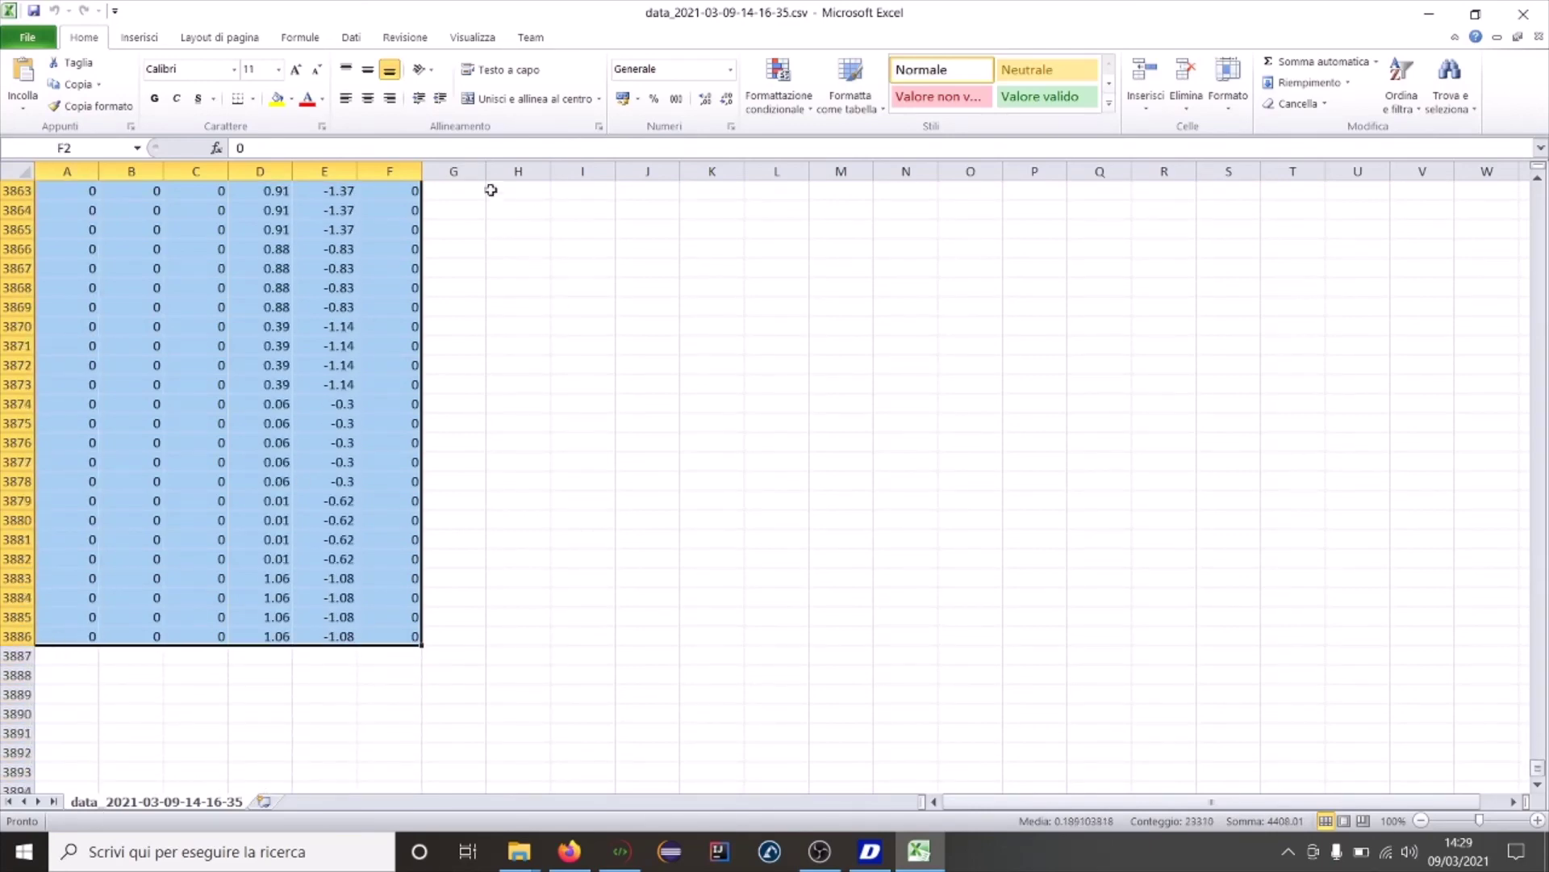
- Insert the first Grafico a linee line chart of the selected force data
left_click(140, 38)
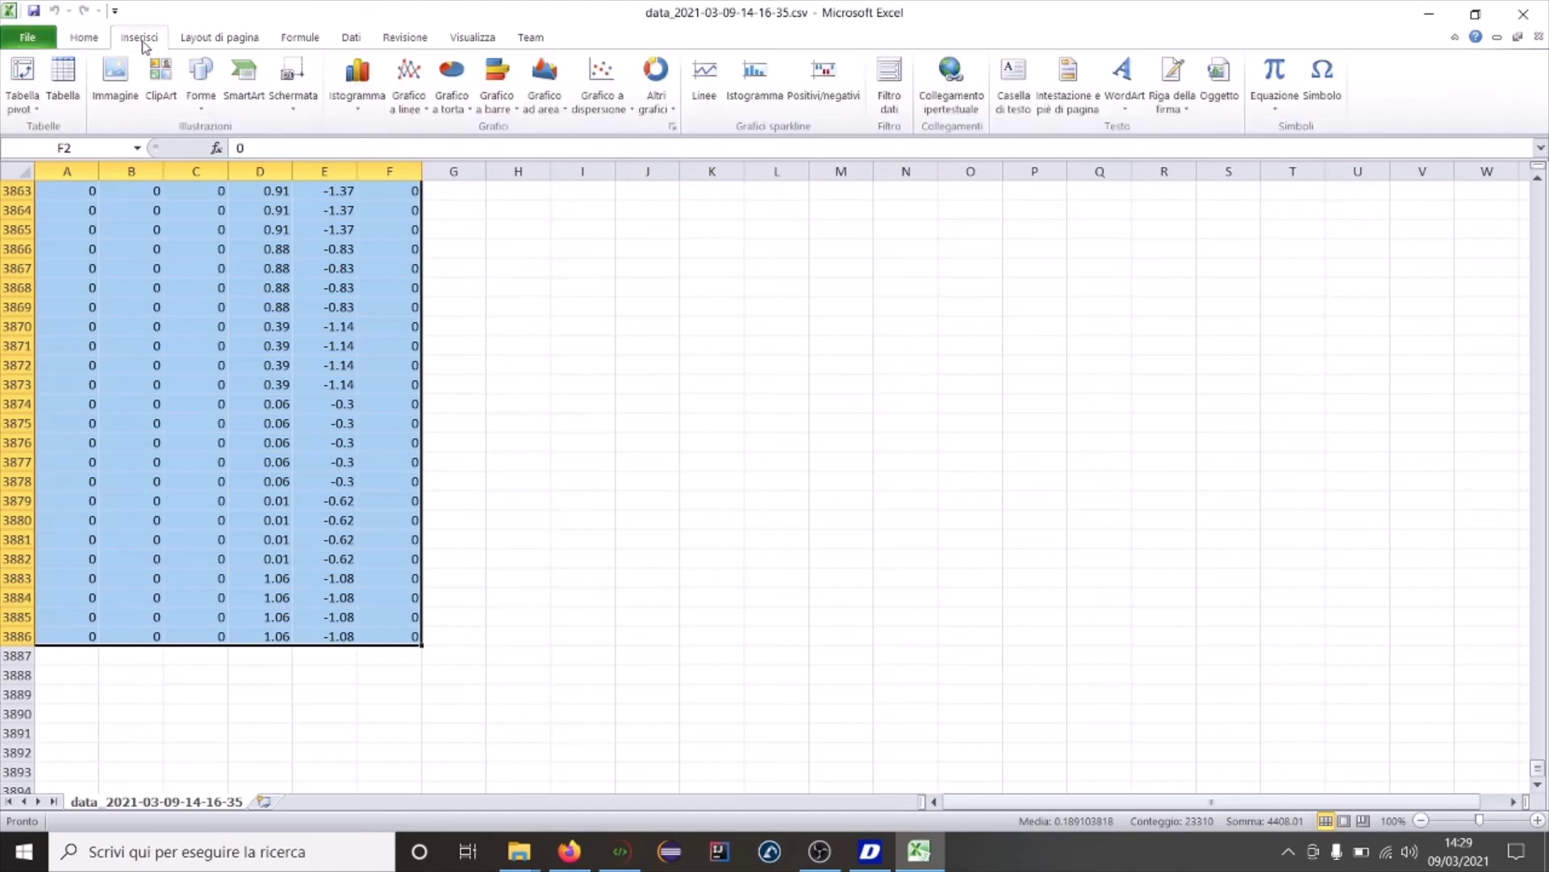
left_click(410, 95)
left_click(417, 162)
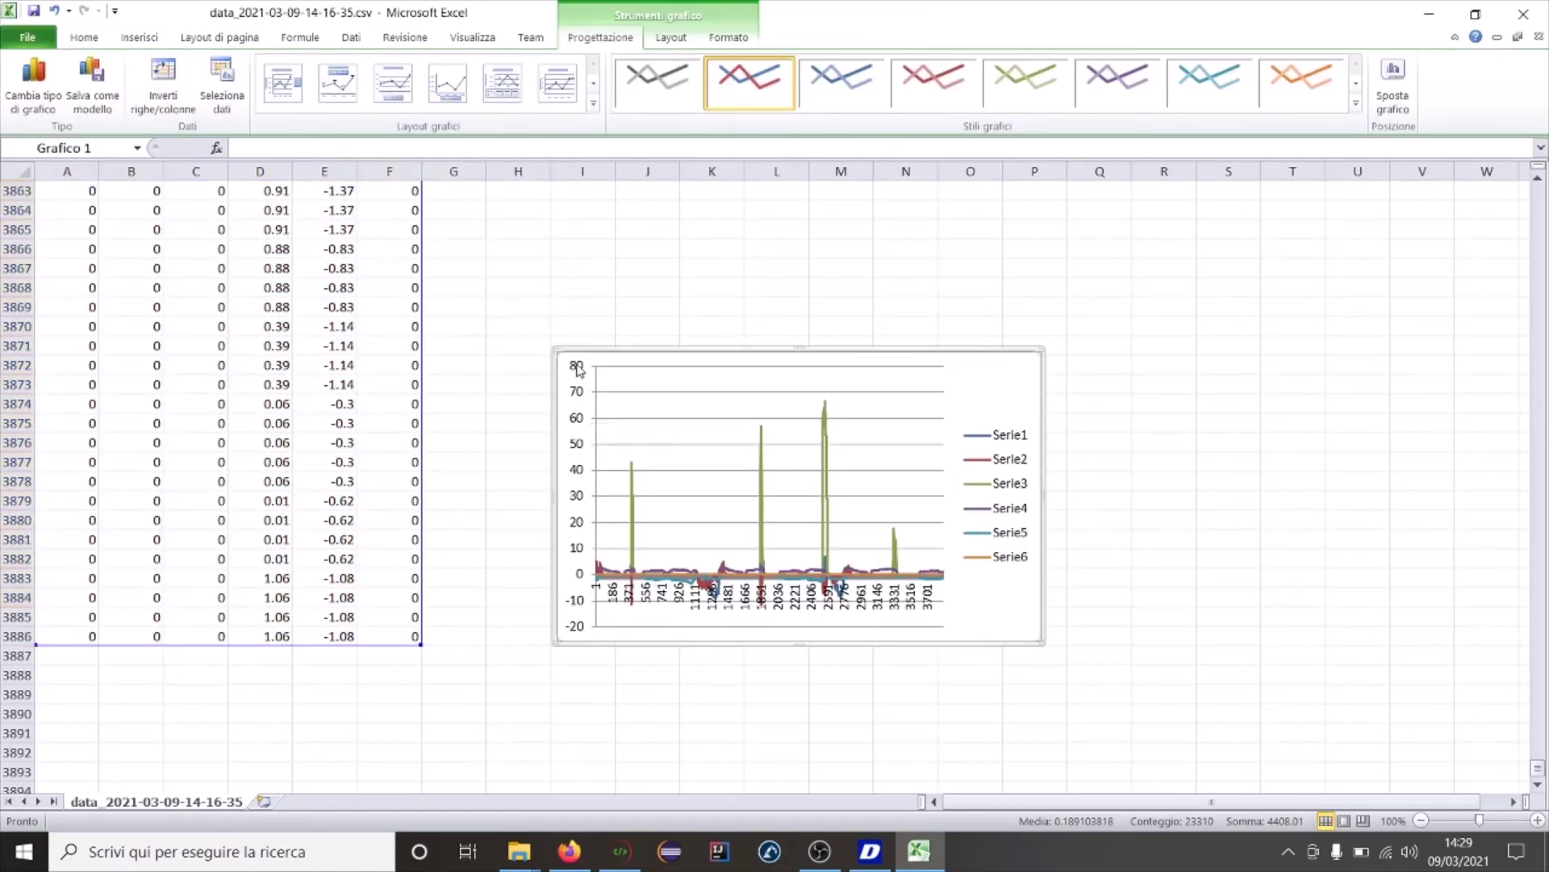
left_click_drag(552, 348, 629, 571)
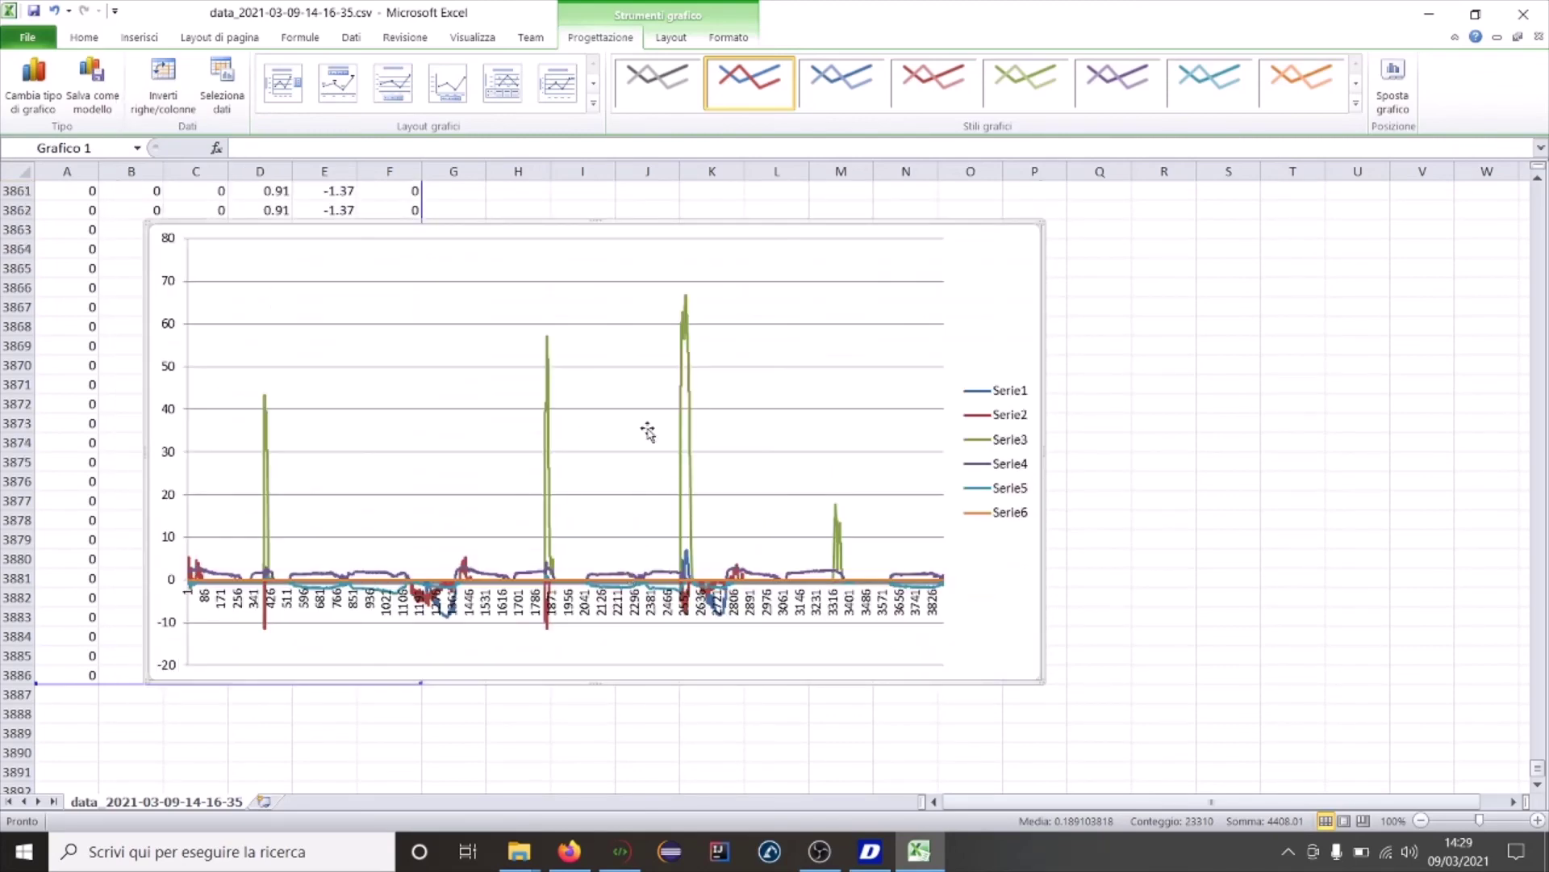